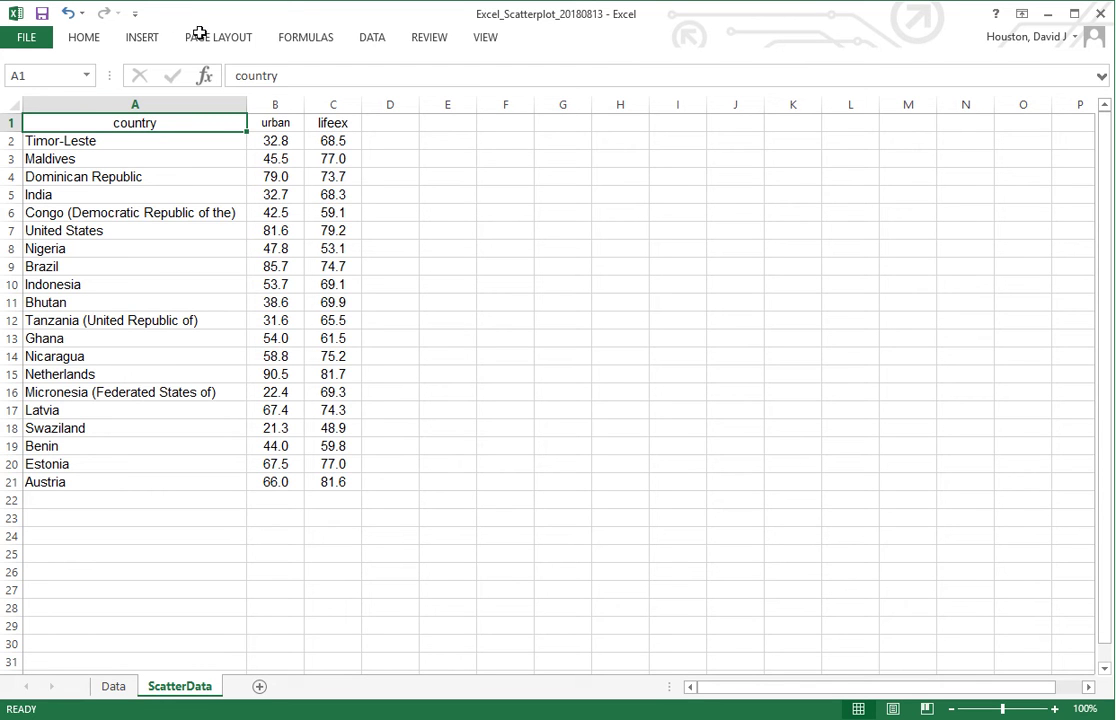
Insert a markers-only scatter chart from the urban and lifeex values in B2:C21 and place it clear of the data columns.
{"action": "left_click_drag", "start_coordinate": [271, 141], "coordinate": [306, 487]}
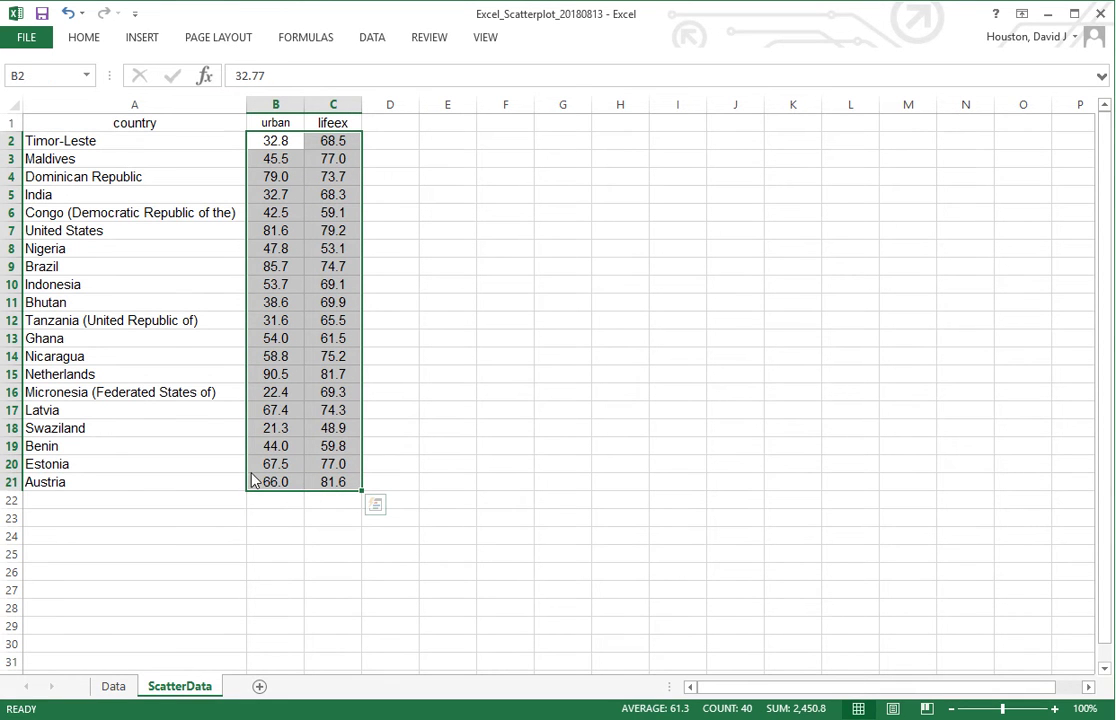
{"action": "left_click", "coordinate": [139, 40]}
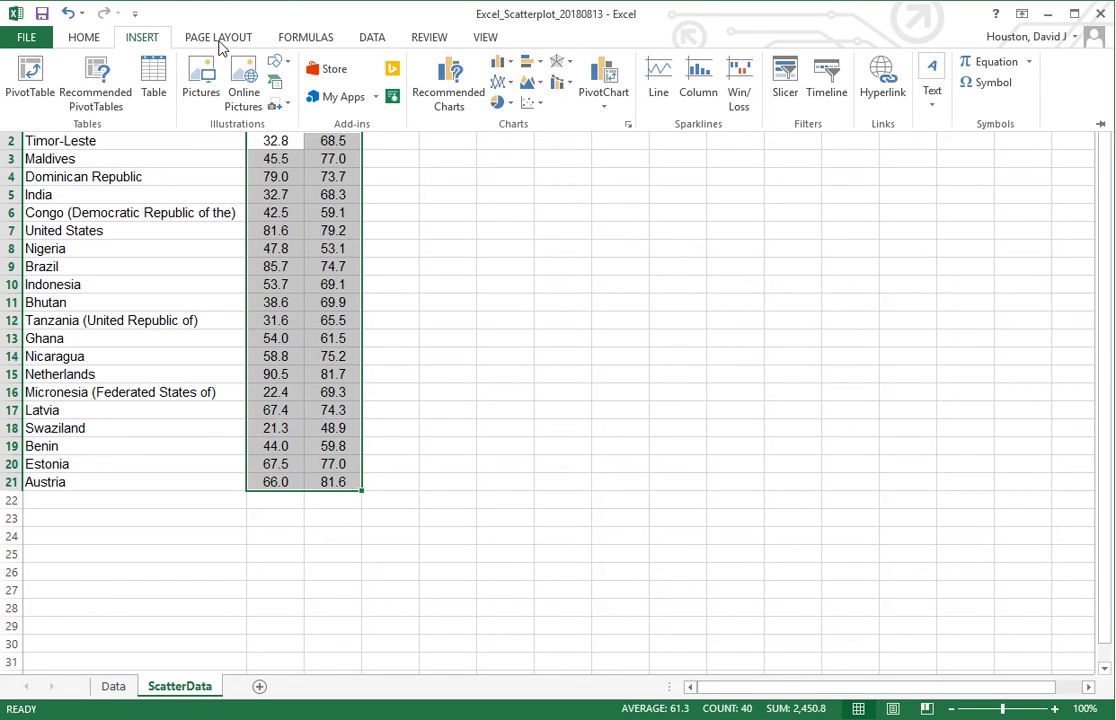
{"action": "left_click", "coordinate": [530, 105]}
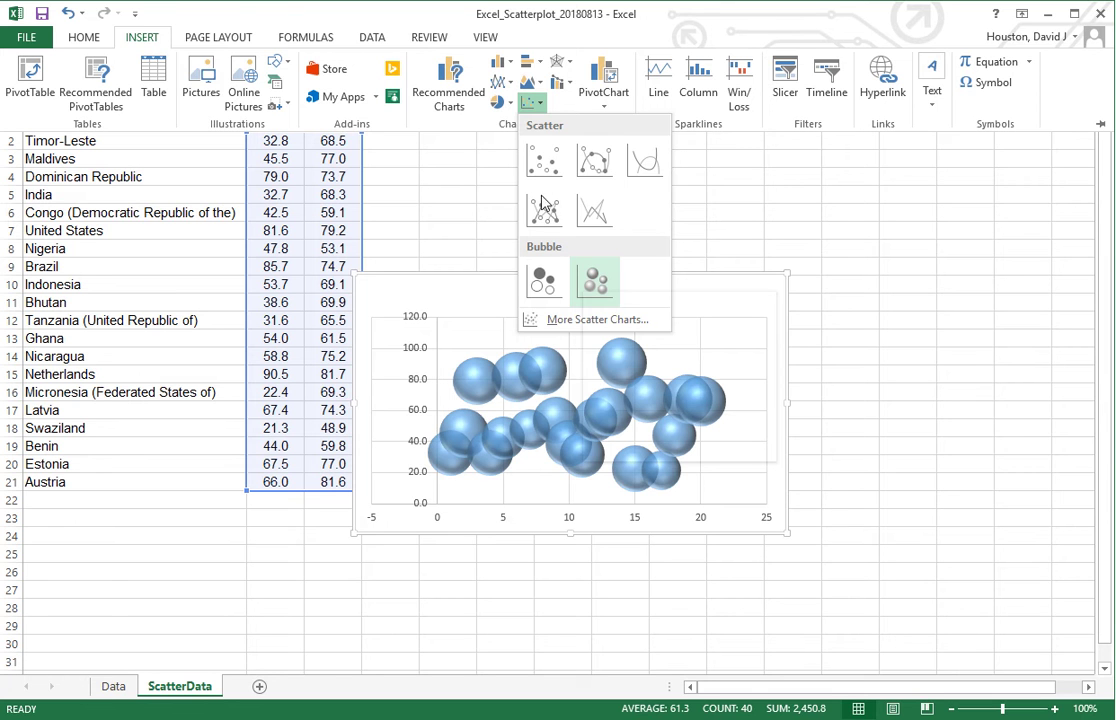
{"action": "left_click", "coordinate": [543, 165]}
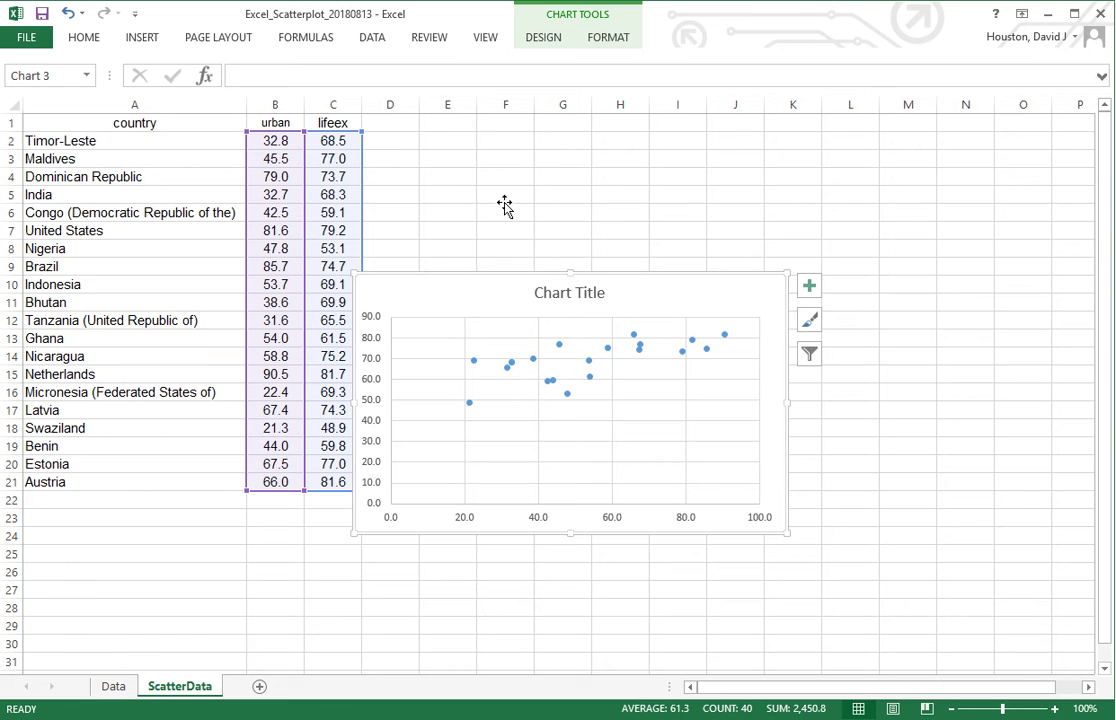
{"action": "left_click_drag", "start_coordinate": [496, 289], "coordinate": [541, 268]}
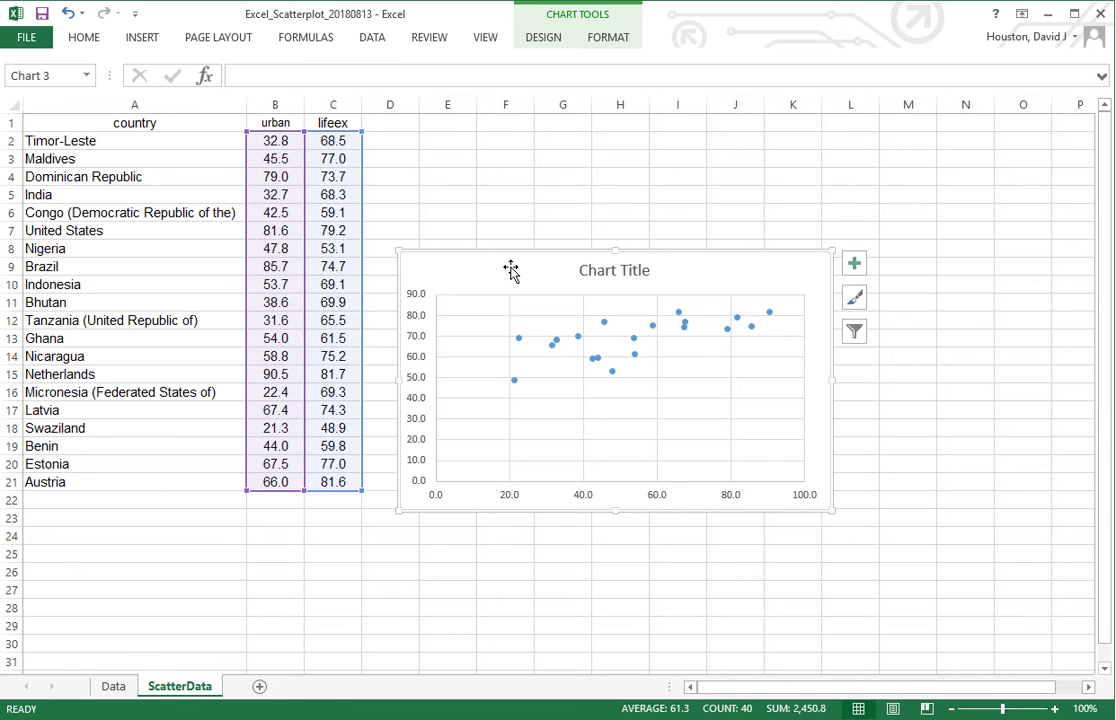
Move the scatter chart to a new chart sheet named Scatterplot.
{"action": "left_click", "coordinate": [526, 121]}
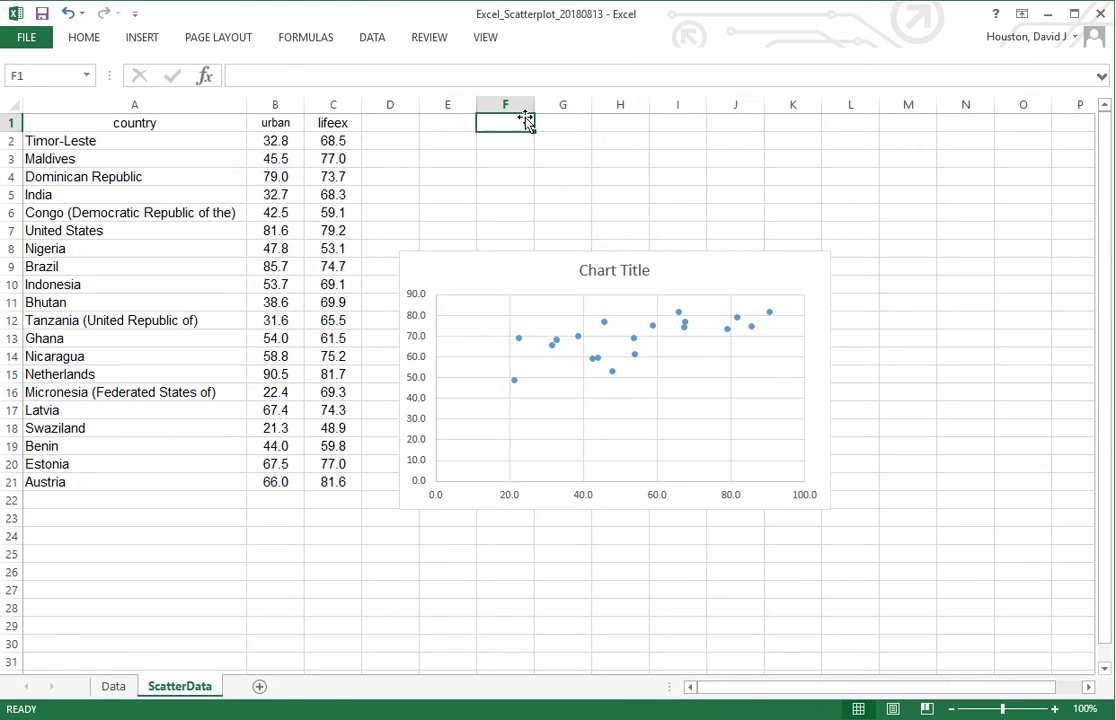
{"action": "left_click", "coordinate": [495, 264]}
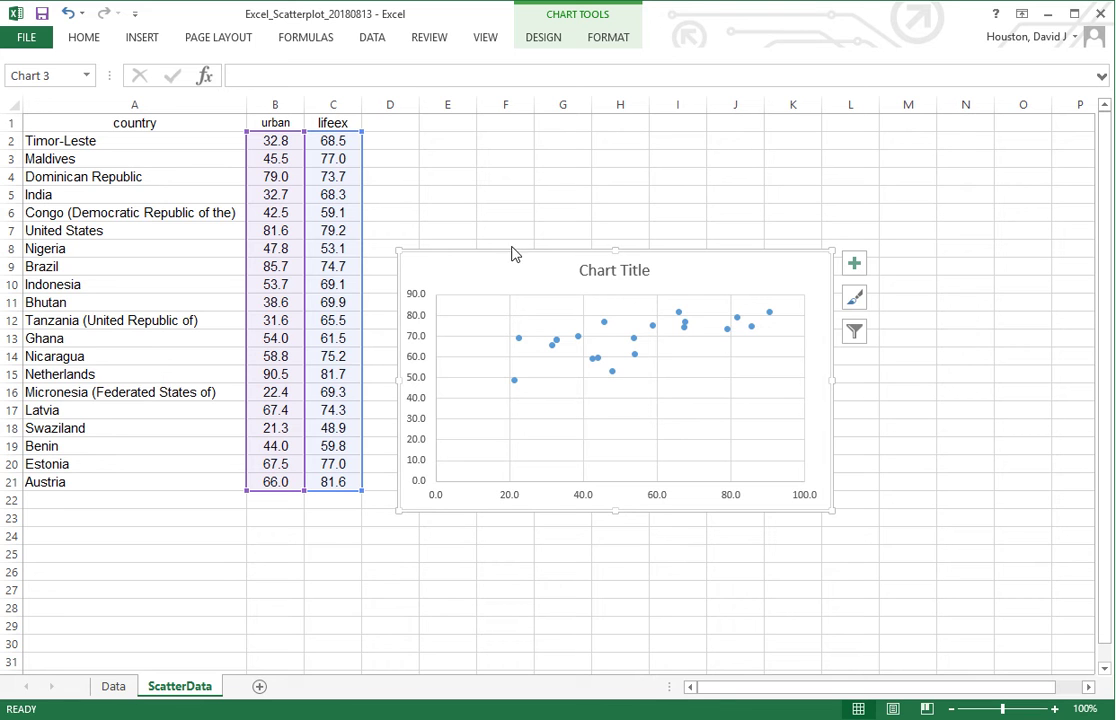
{"action": "left_click", "coordinate": [538, 42]}
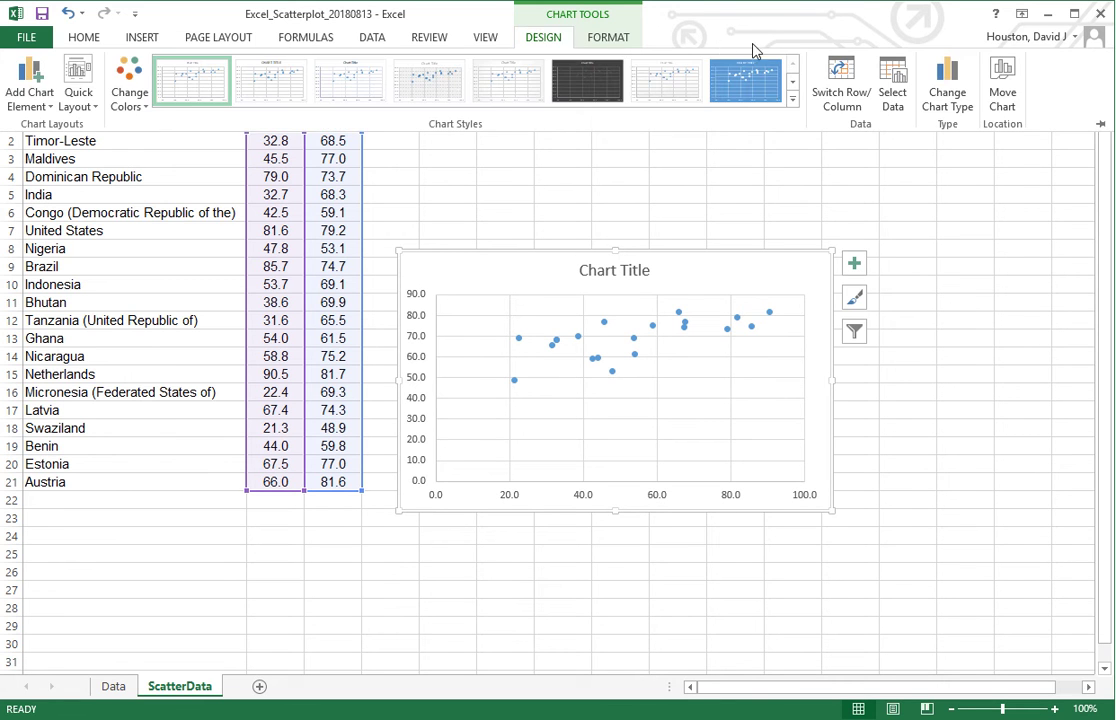
{"action": "left_click", "coordinate": [1004, 97]}
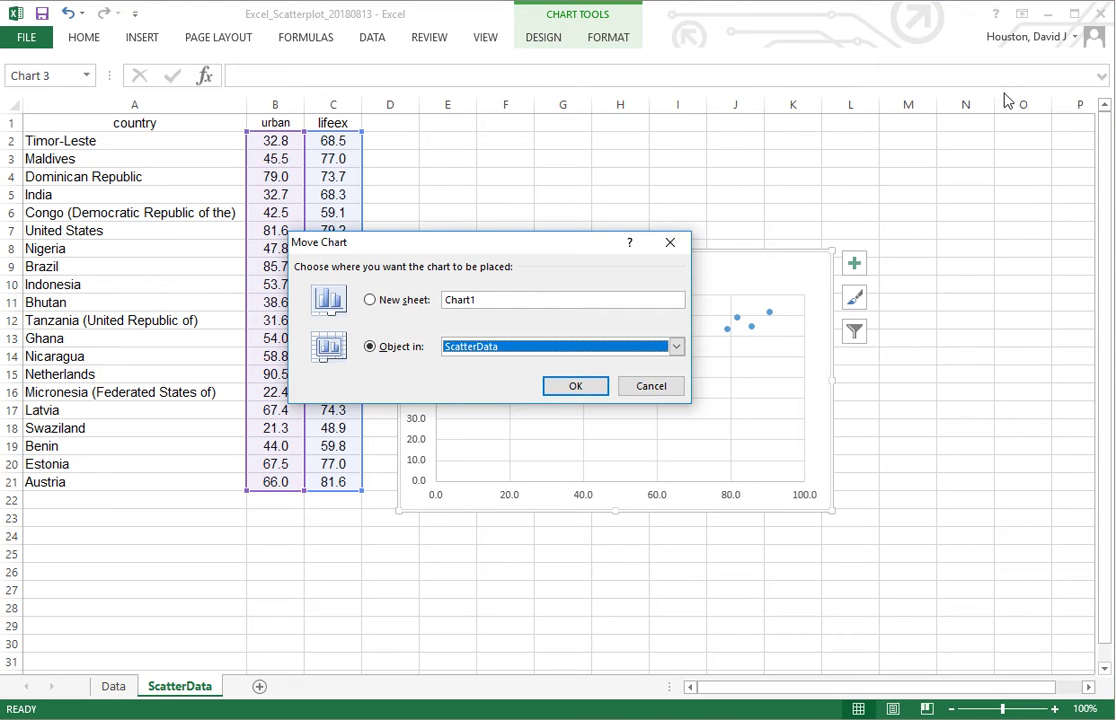
{"action": "left_click", "coordinate": [368, 302]}
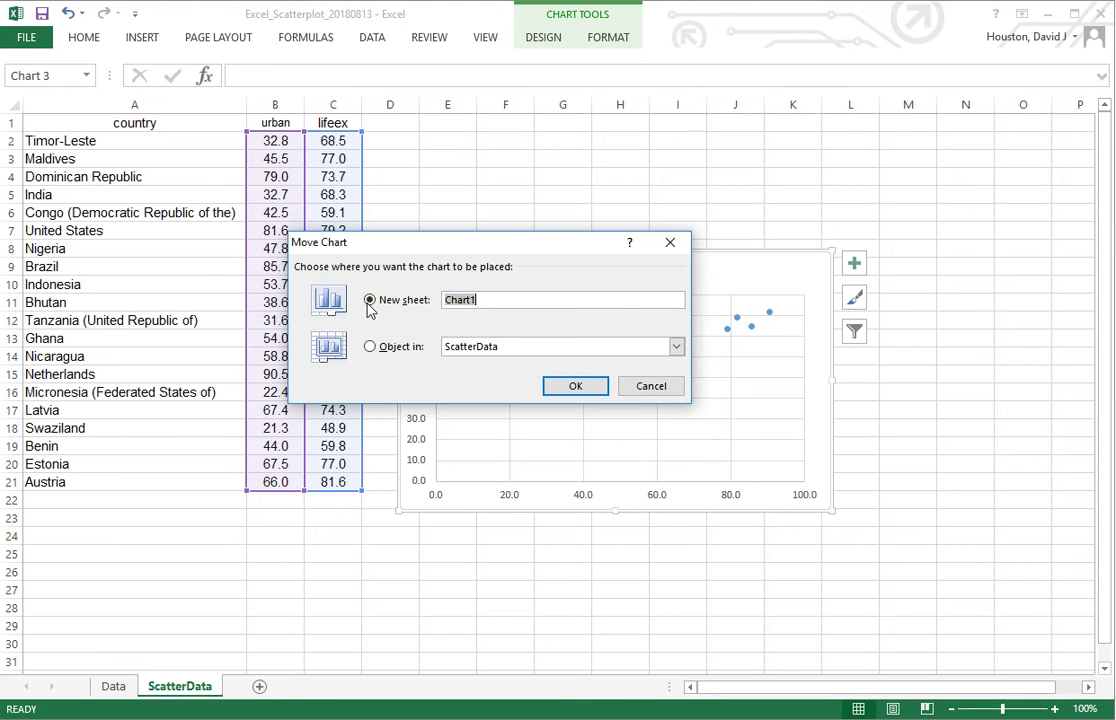
{"action": "type", "text": "Scatterplot"}
{"action": "left_click", "coordinate": [593, 389]}
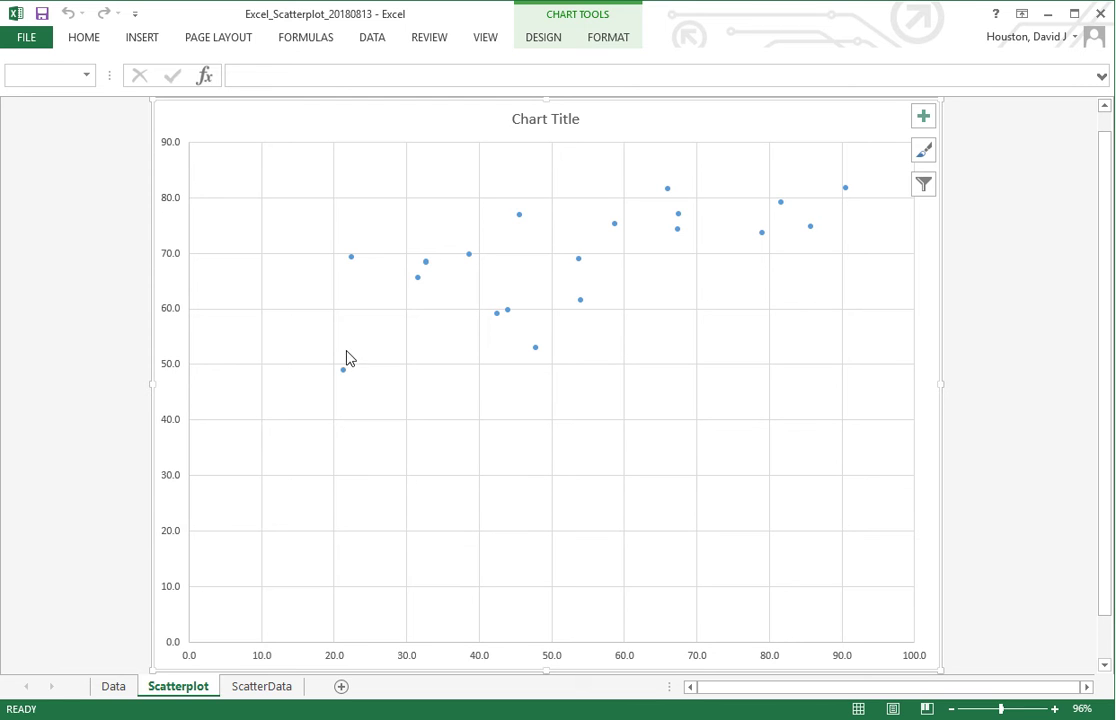
Delete the vertical and horizontal gridlines from the scatter chart.
{"action": "left_click", "coordinate": [260, 235]}
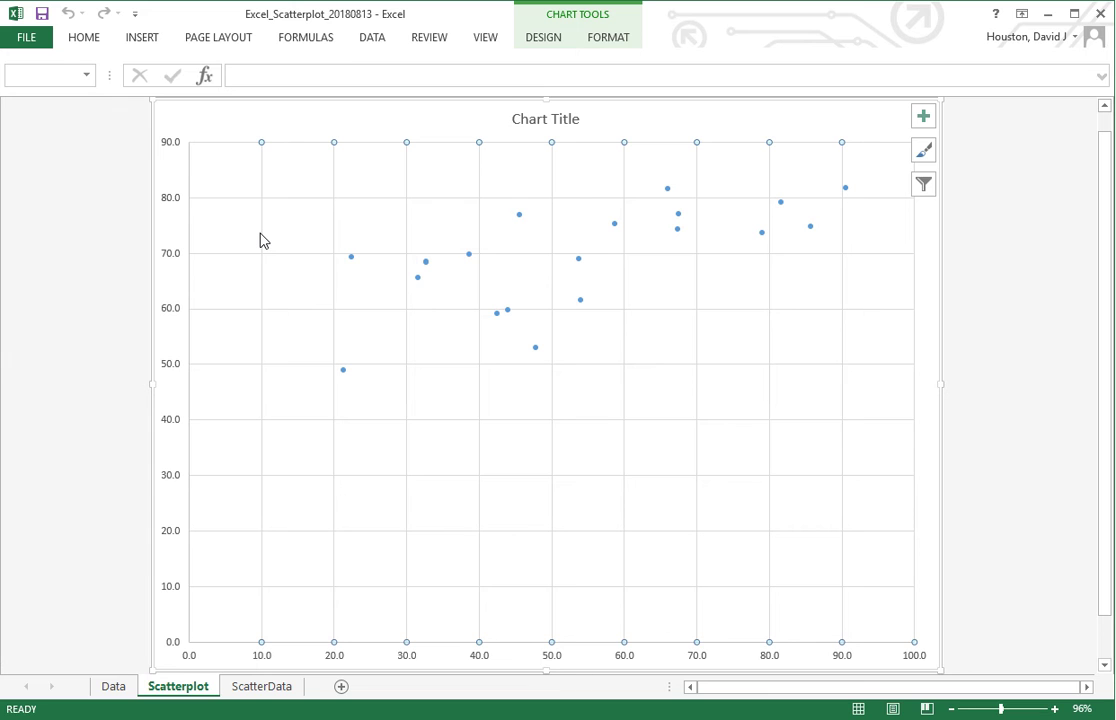
{"action": "key", "text": "Delete"}
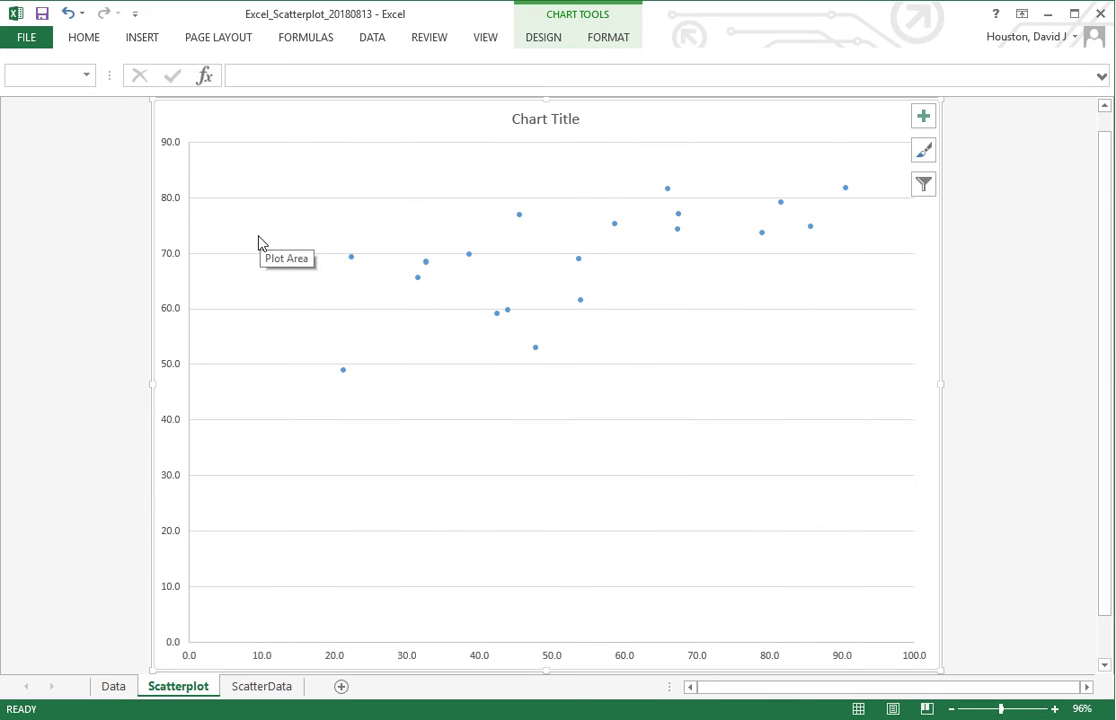
{"action": "left_click", "coordinate": [258, 255]}
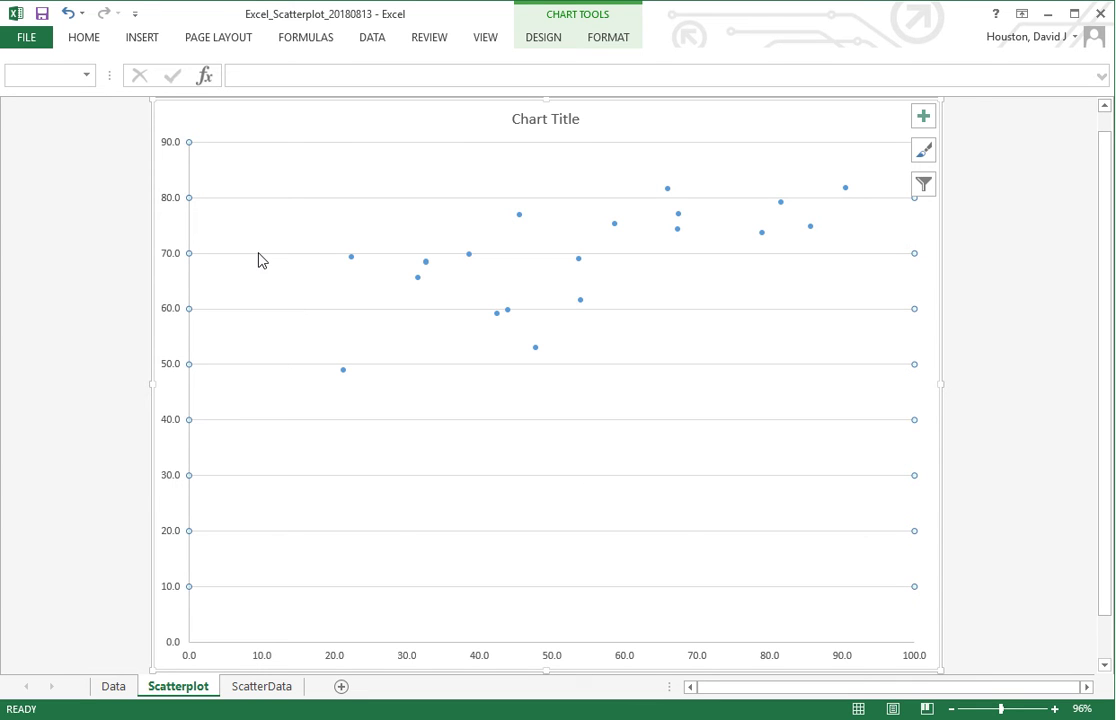
{"action": "key", "text": "Delete"}
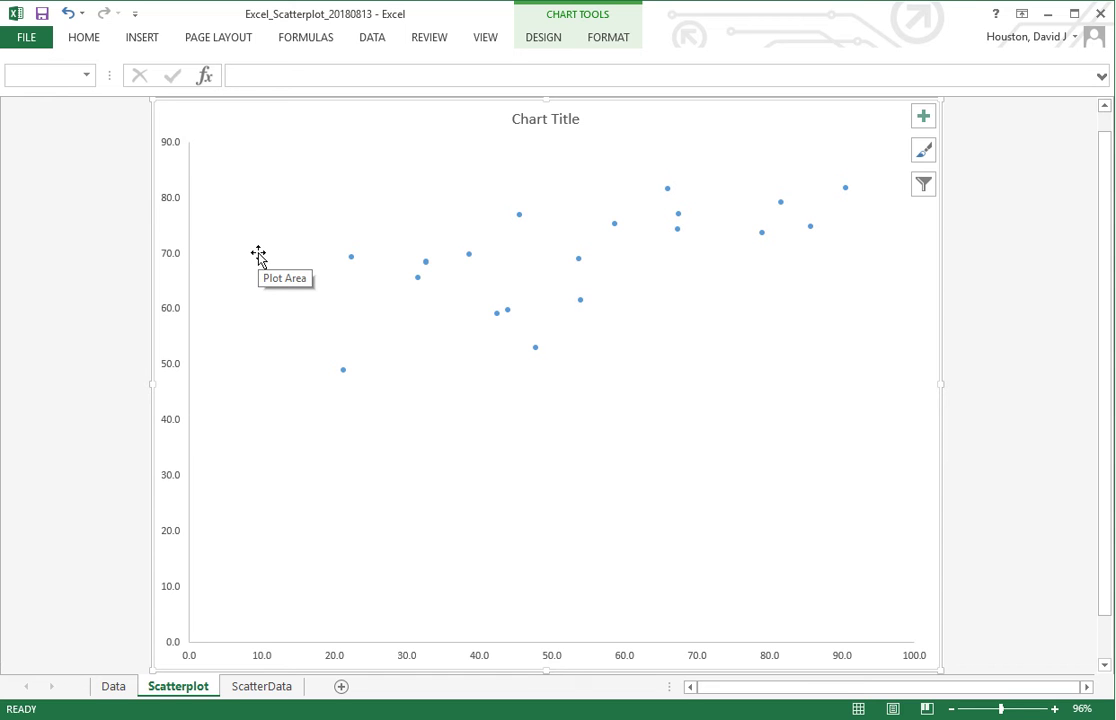
Give the chart's plot area a solid black border and close the formatting options.
{"action": "right_click", "coordinate": [263, 320]}
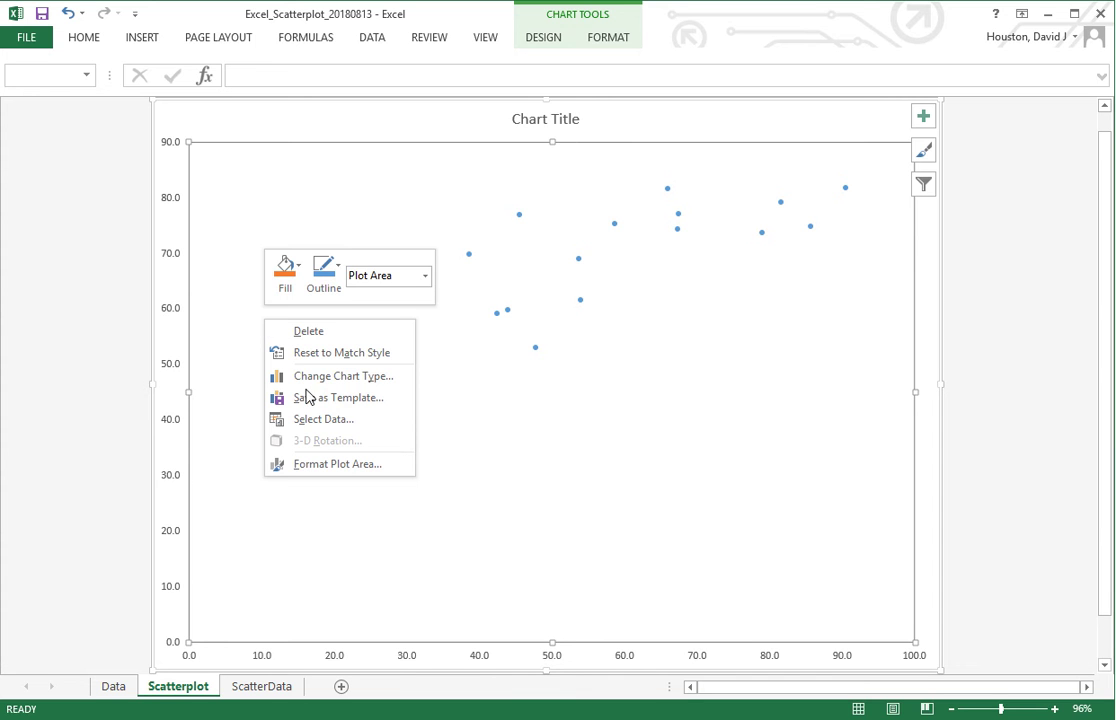
{"action": "left_click", "coordinate": [312, 464]}
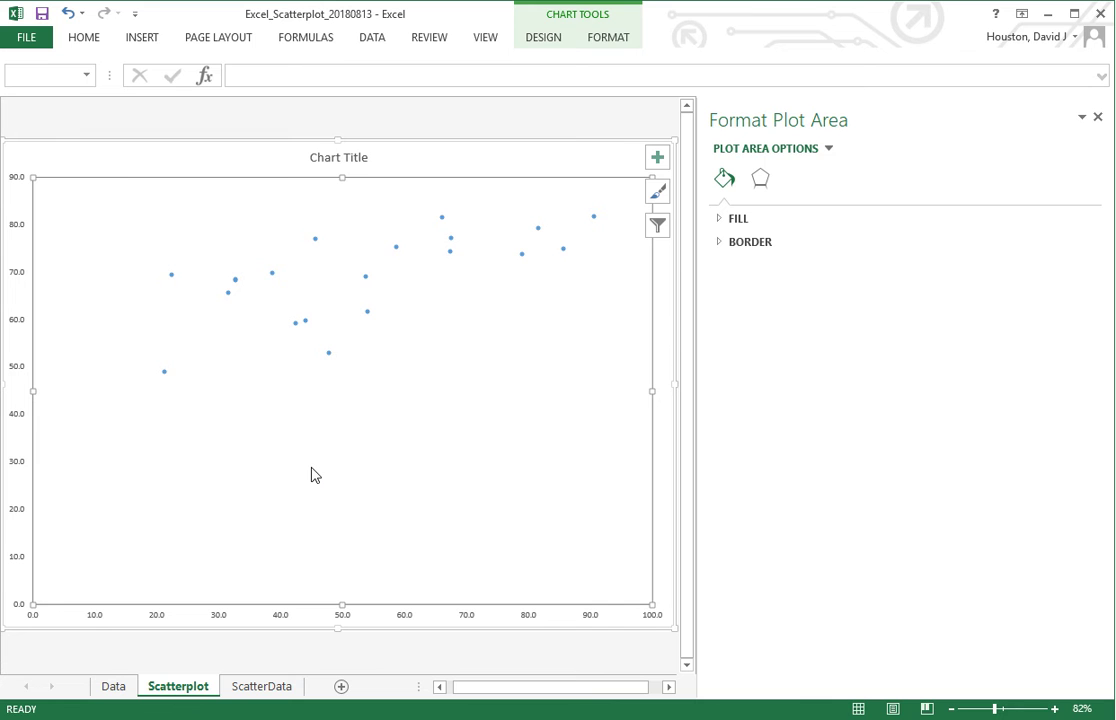
{"action": "left_click", "coordinate": [737, 246]}
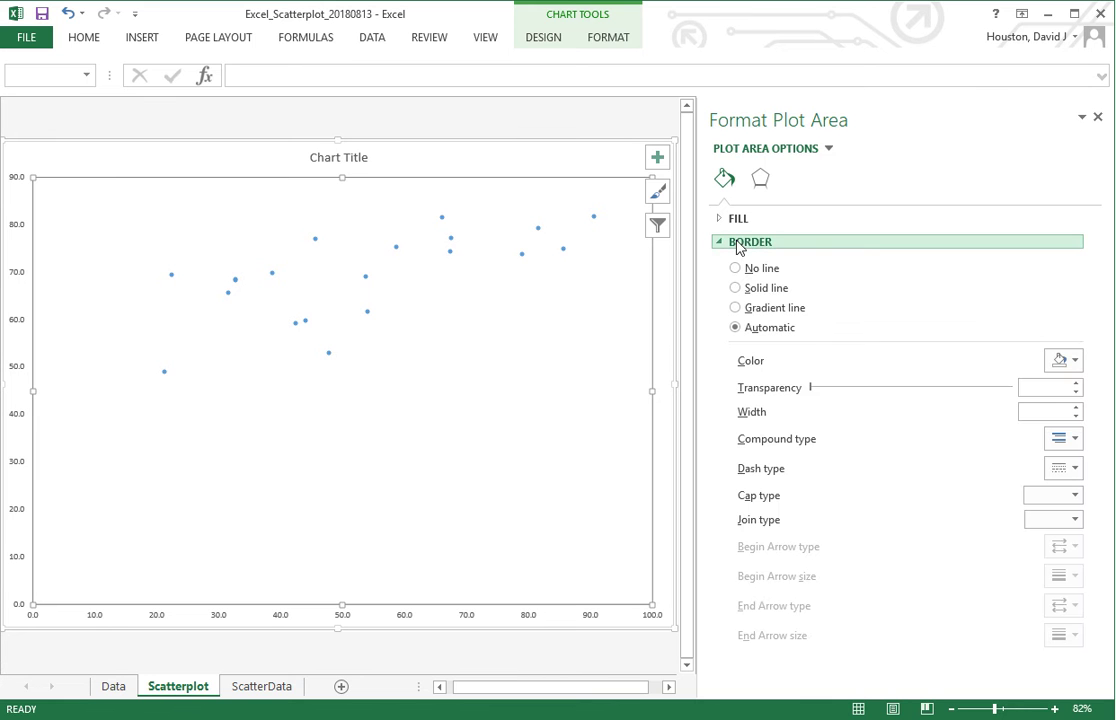
{"action": "left_click", "coordinate": [1075, 362]}
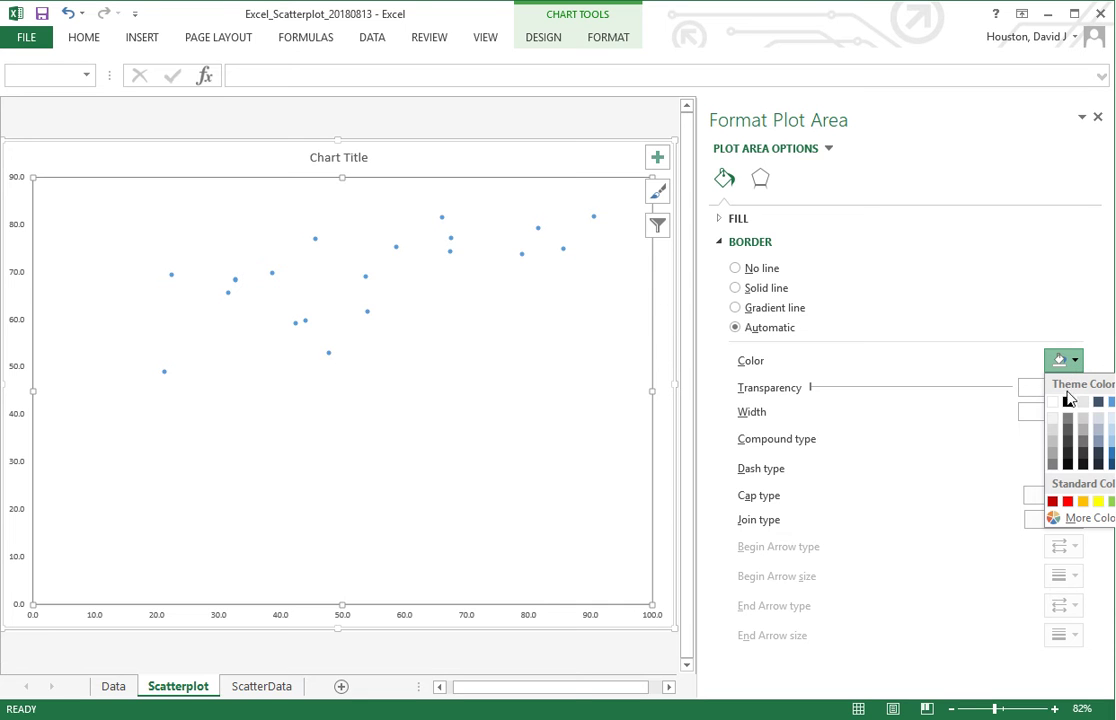
{"action": "left_click", "coordinate": [1068, 404]}
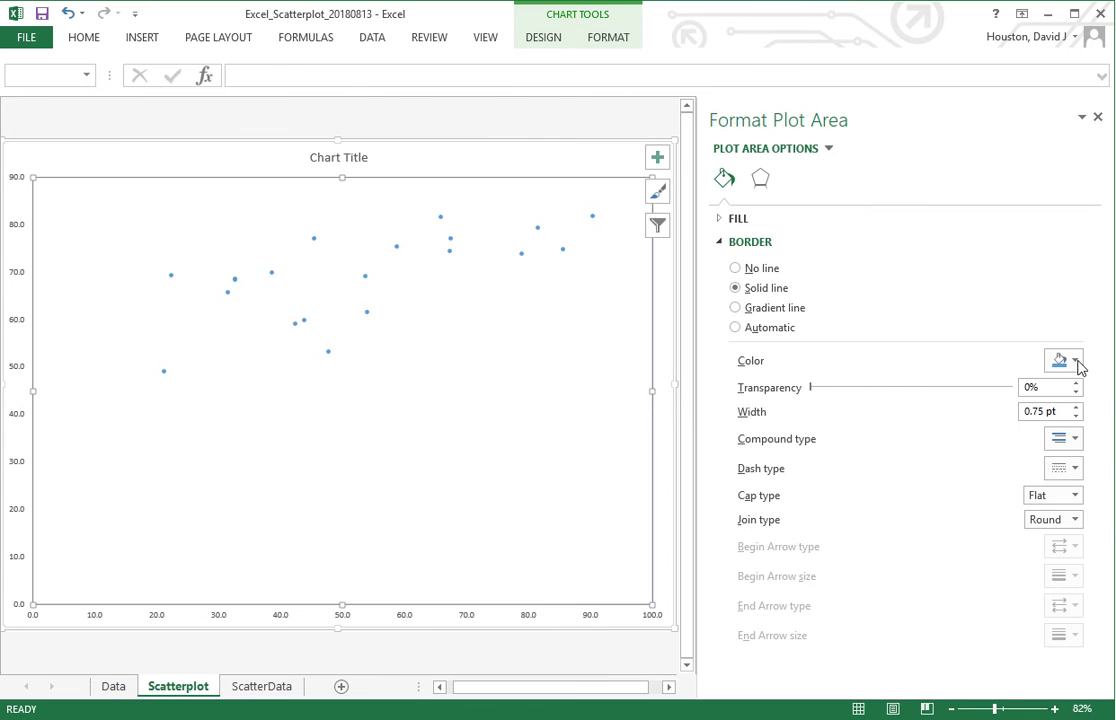
{"action": "left_click", "coordinate": [1077, 362]}
{"action": "left_click", "coordinate": [1069, 403]}
{"action": "left_click", "coordinate": [532, 650]}
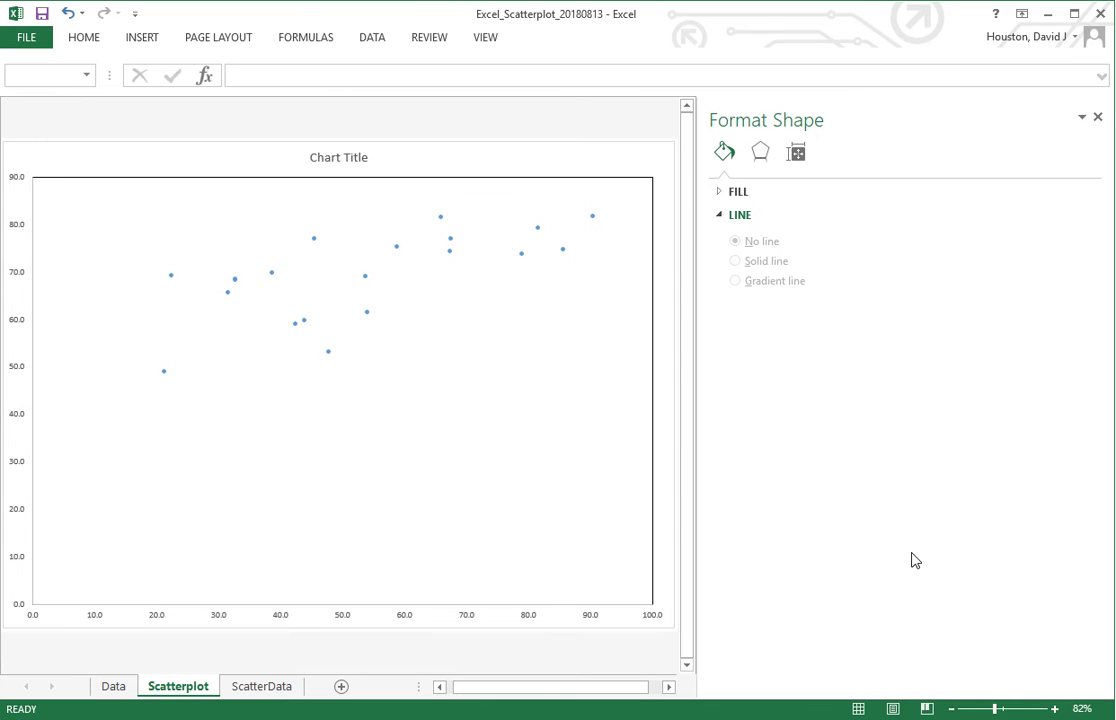
{"action": "left_click", "coordinate": [1098, 117]}
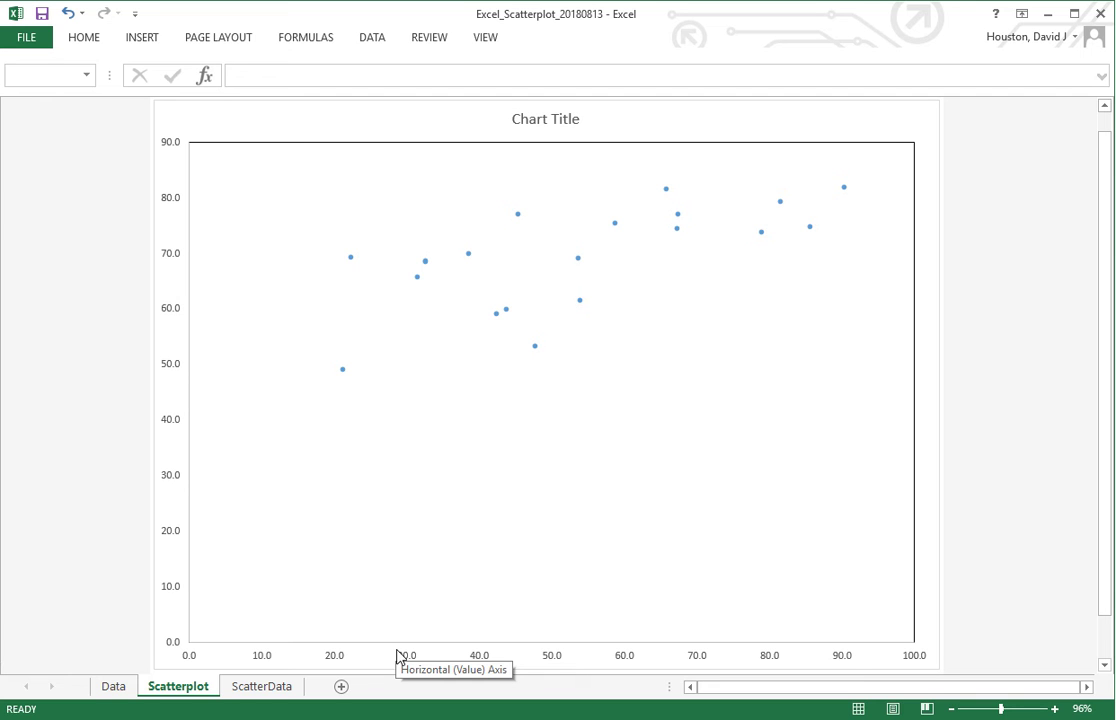
Format the horizontal axis with a solid black line and close the formatting options.
{"action": "left_click", "coordinate": [339, 662]}
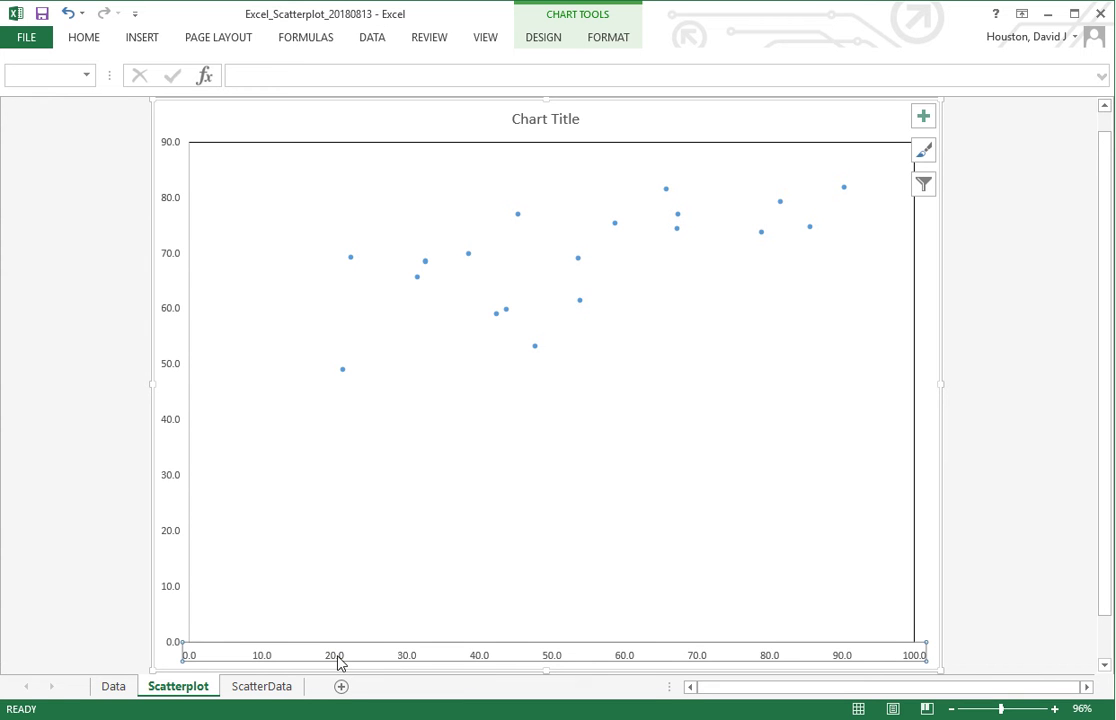
{"action": "right_click", "coordinate": [339, 662]}
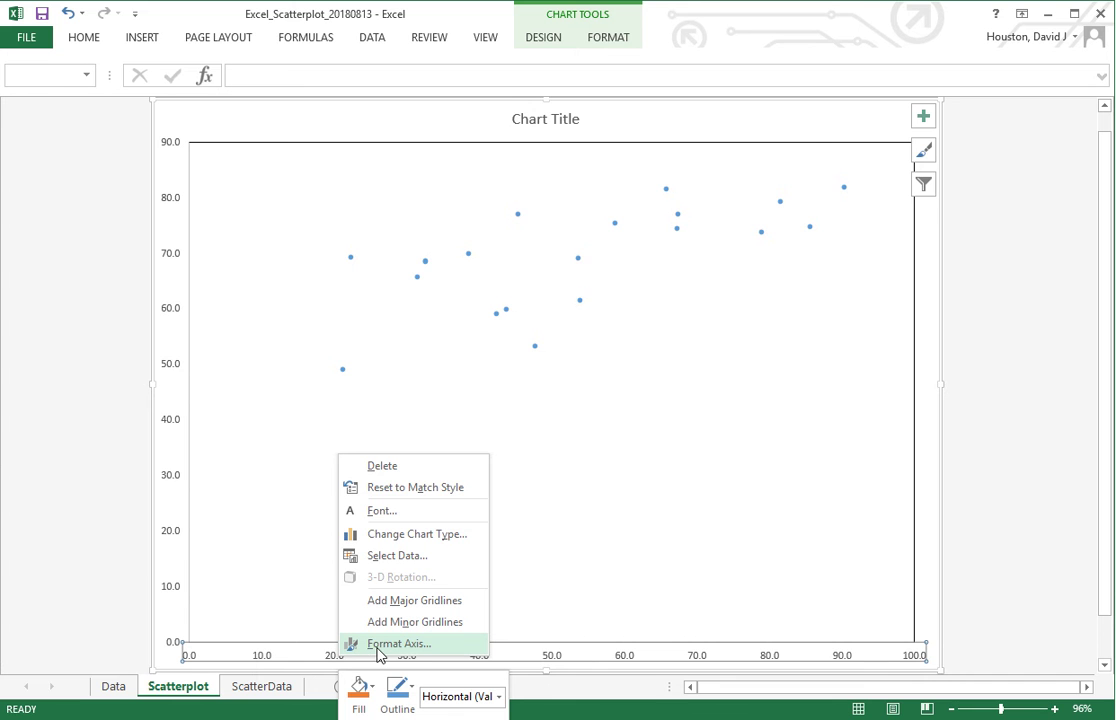
{"action": "left_click", "coordinate": [380, 645]}
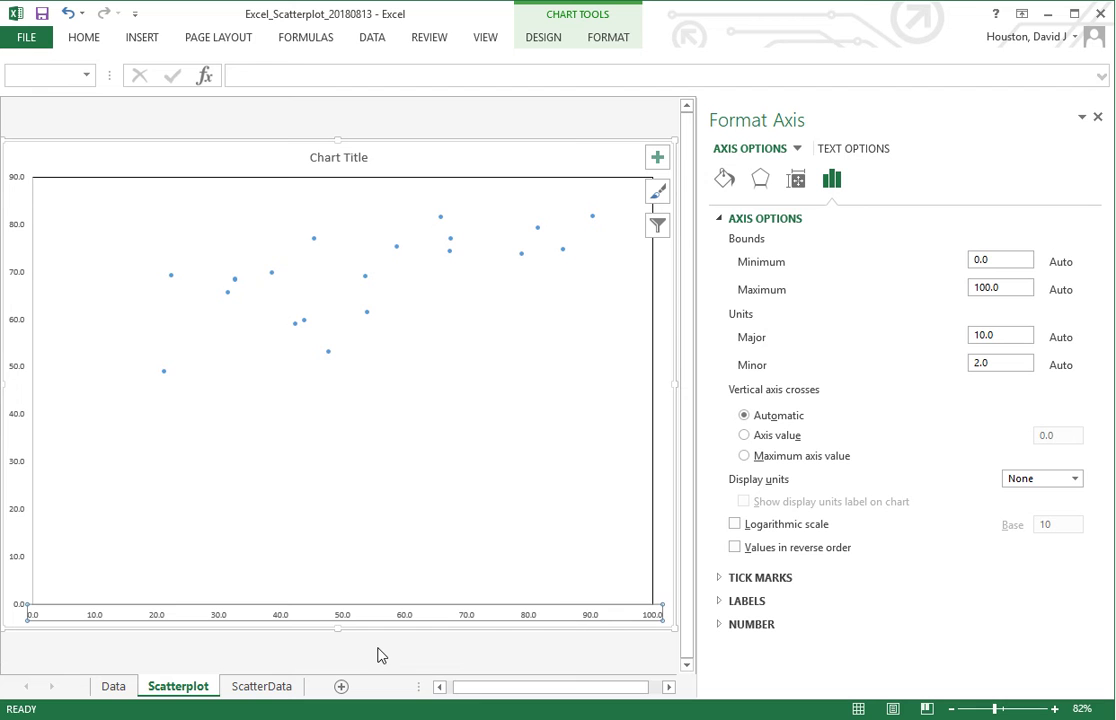
{"action": "left_click", "coordinate": [722, 184]}
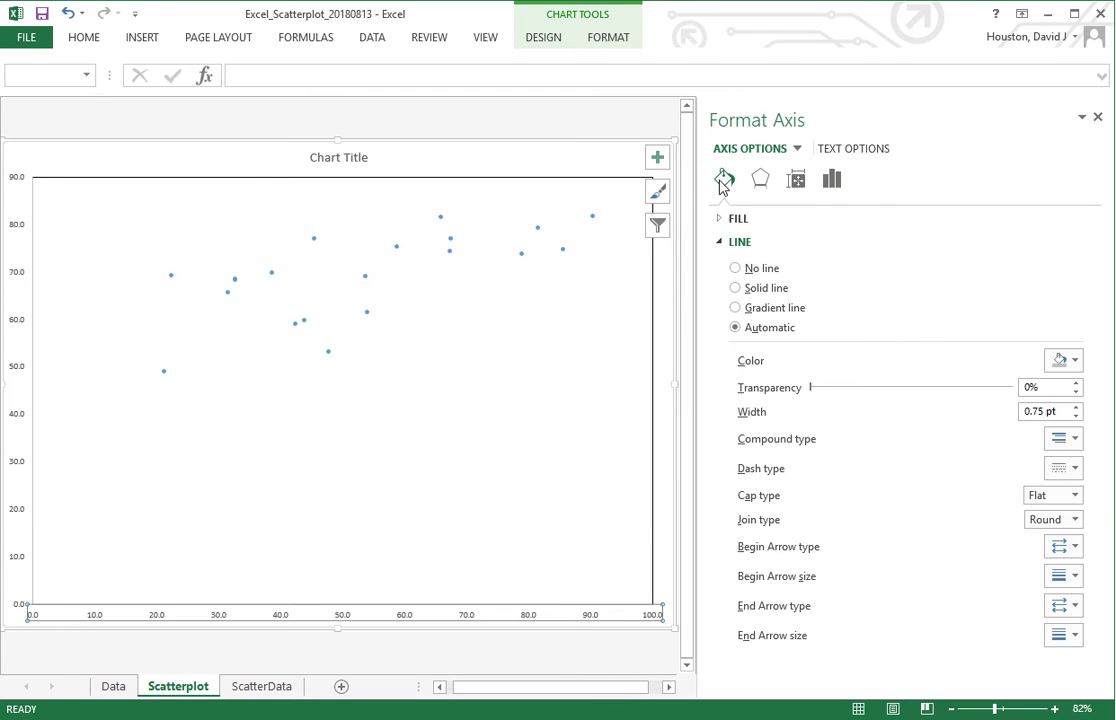
{"action": "left_click", "coordinate": [737, 290]}
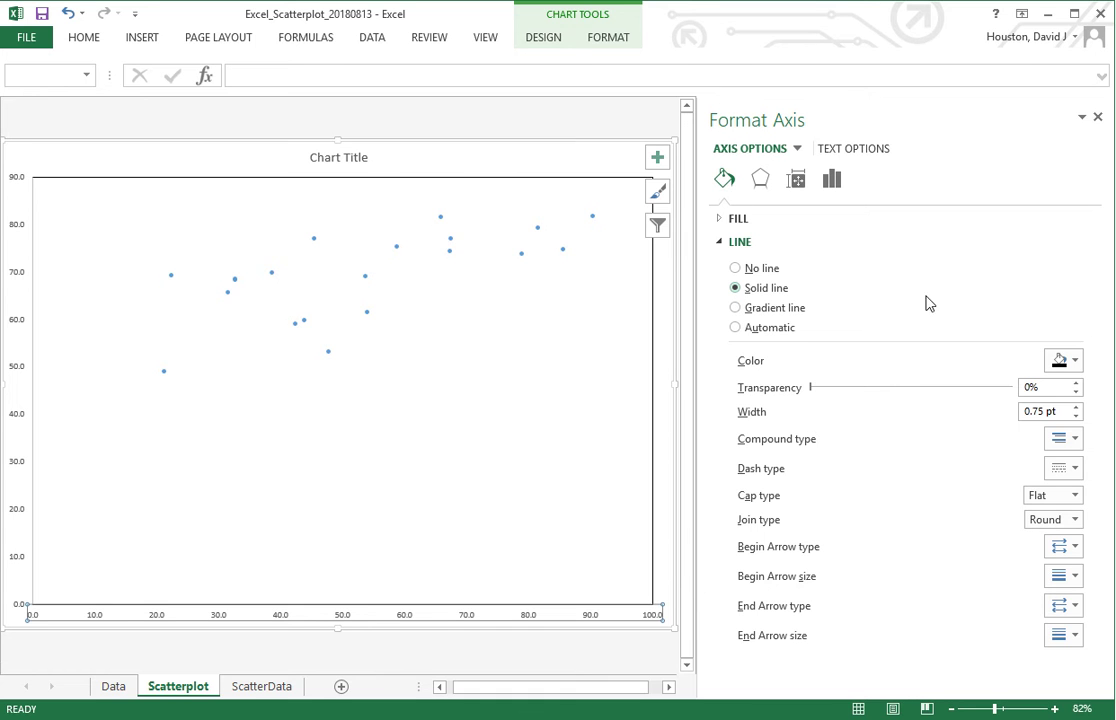
{"action": "left_click", "coordinate": [1067, 363]}
{"action": "left_click", "coordinate": [1067, 401]}
{"action": "left_click", "coordinate": [1098, 118]}
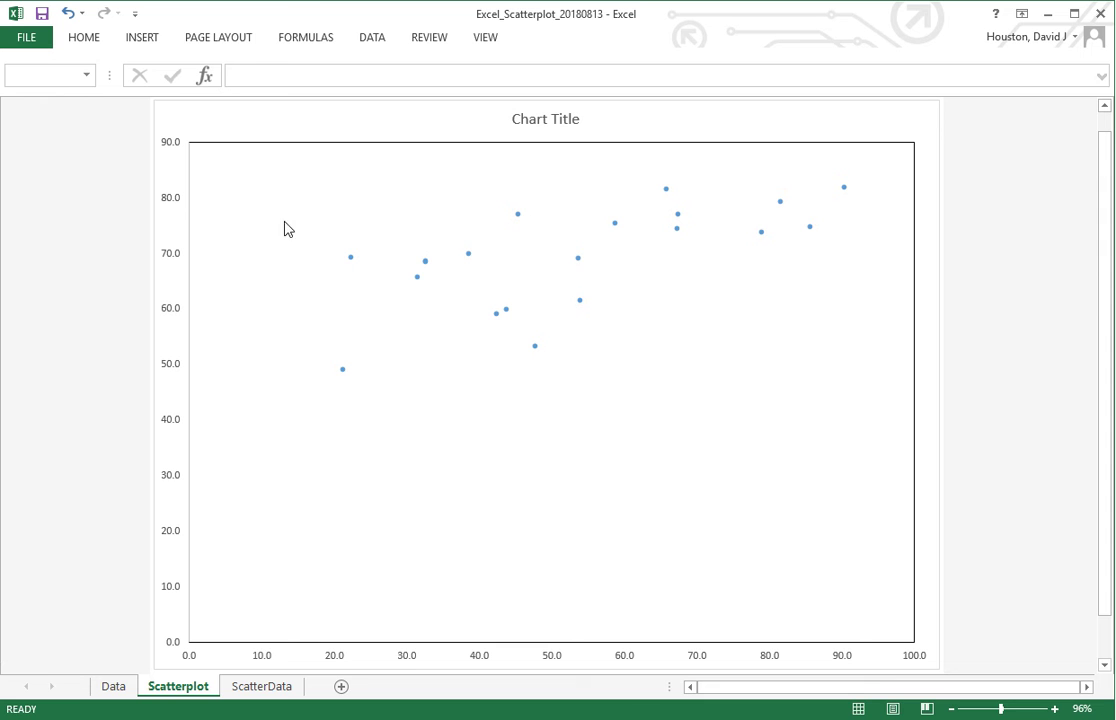
Format the vertical axis with a solid black line.
{"action": "left_click", "coordinate": [168, 320]}
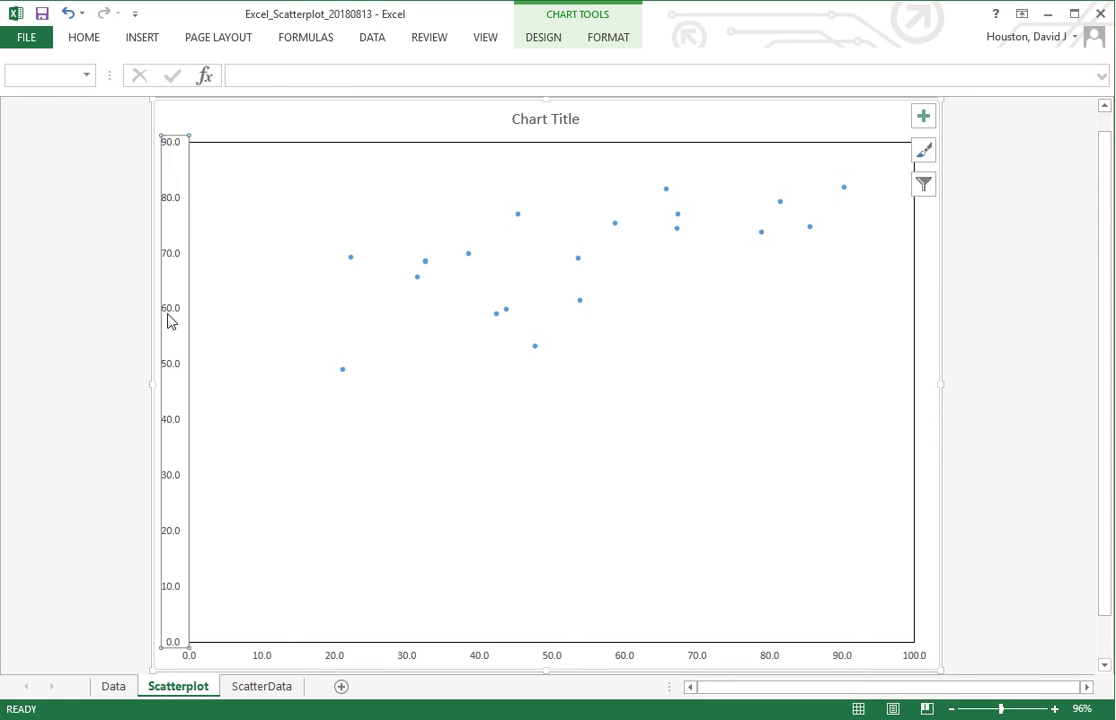
{"action": "right_click", "coordinate": [169, 320]}
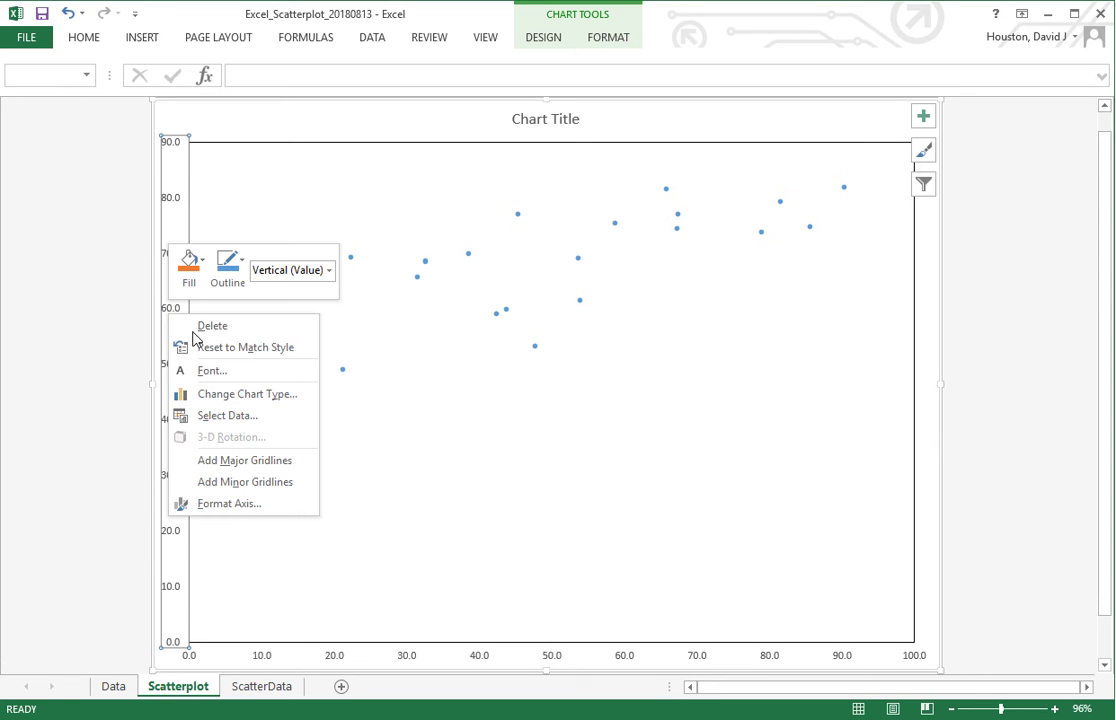
{"action": "left_click", "coordinate": [228, 504]}
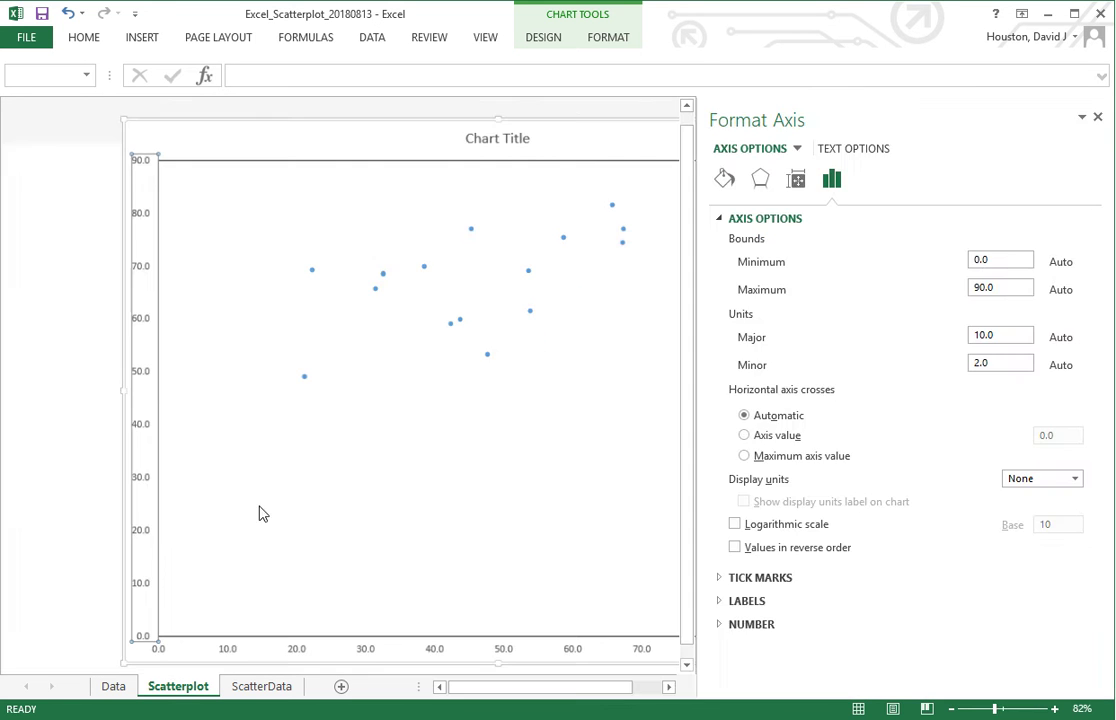
{"action": "left_click", "coordinate": [724, 178]}
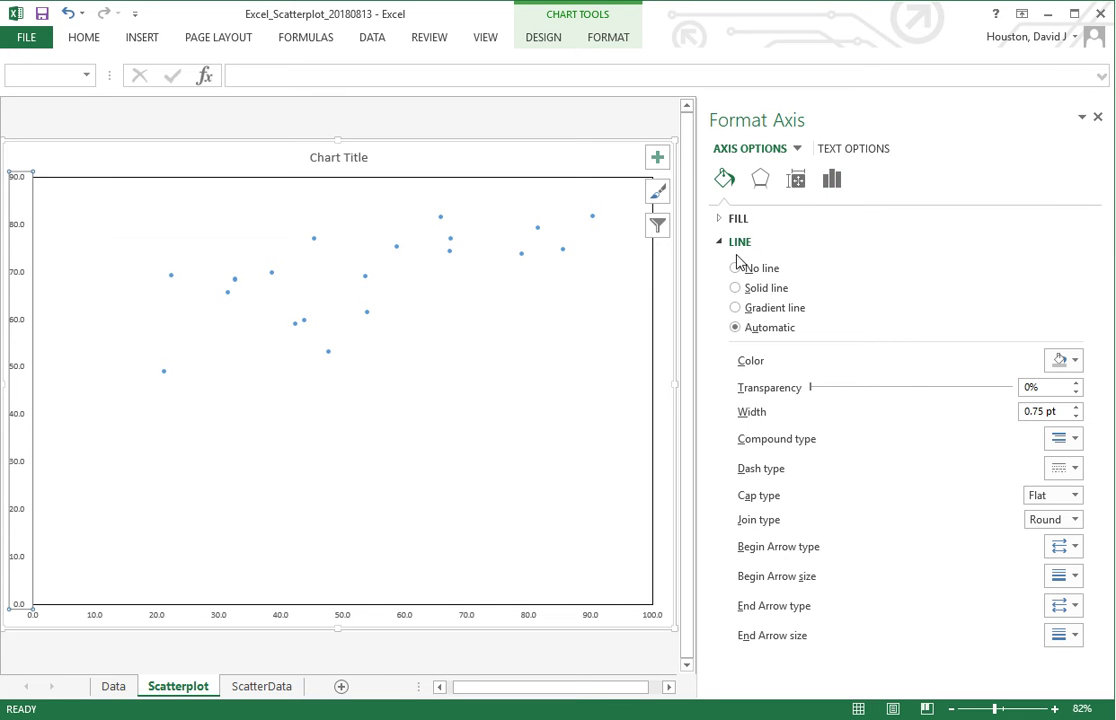
{"action": "left_click", "coordinate": [736, 288]}
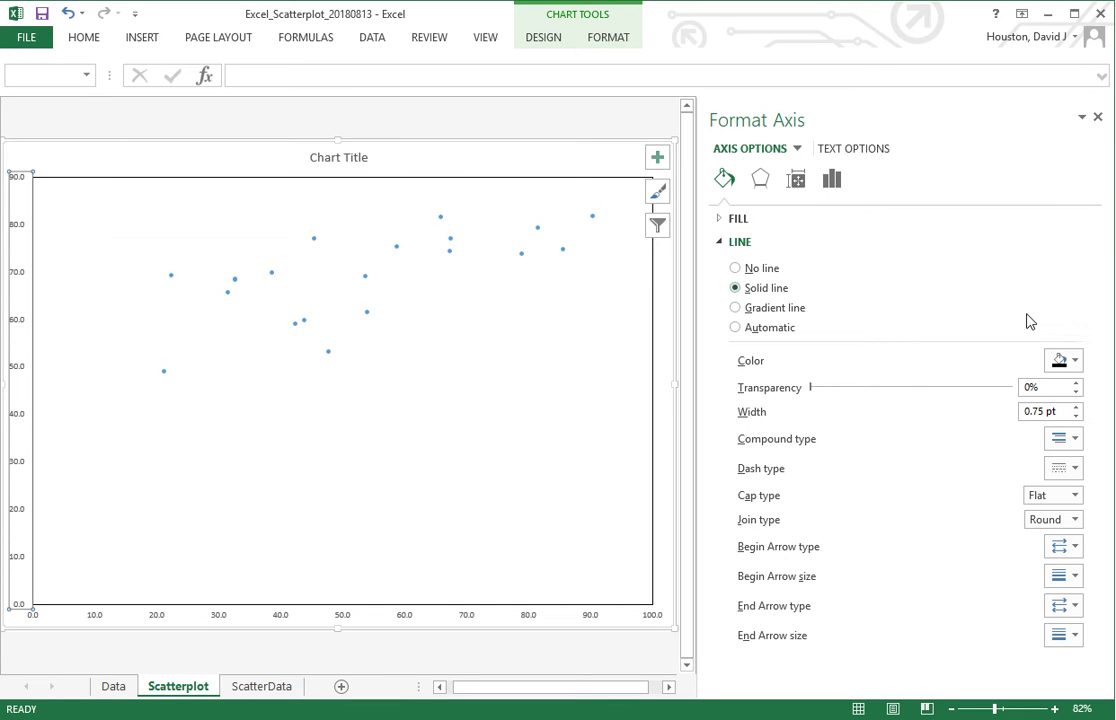
{"action": "left_click", "coordinate": [1075, 361]}
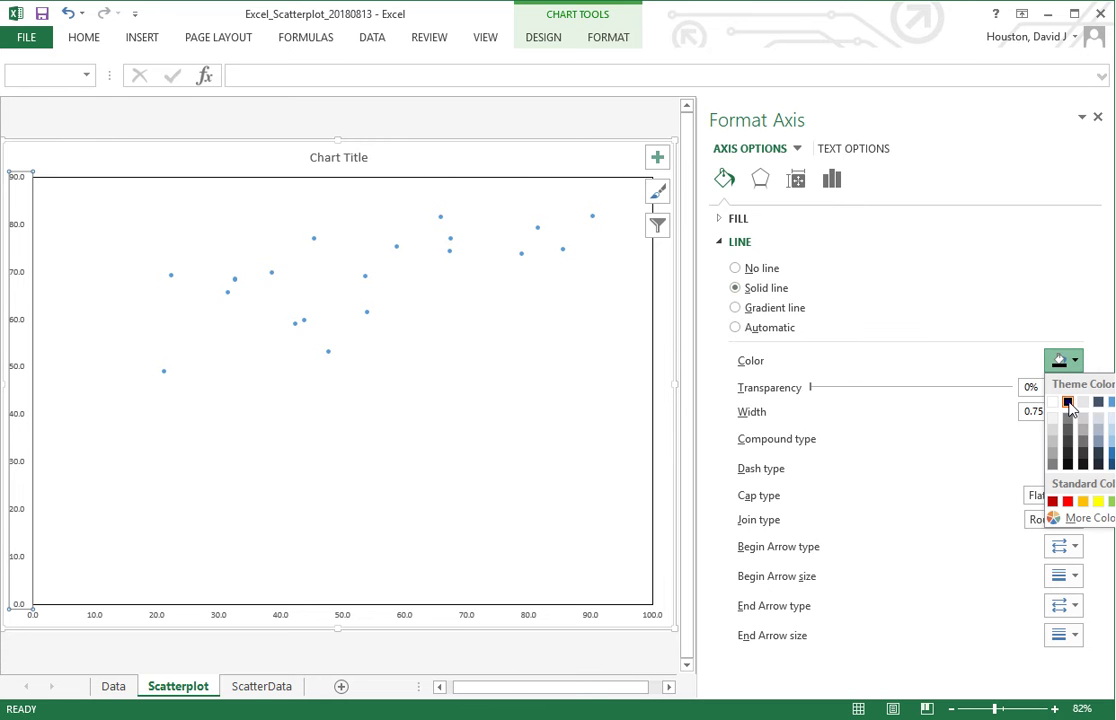
{"action": "left_click", "coordinate": [1068, 402]}
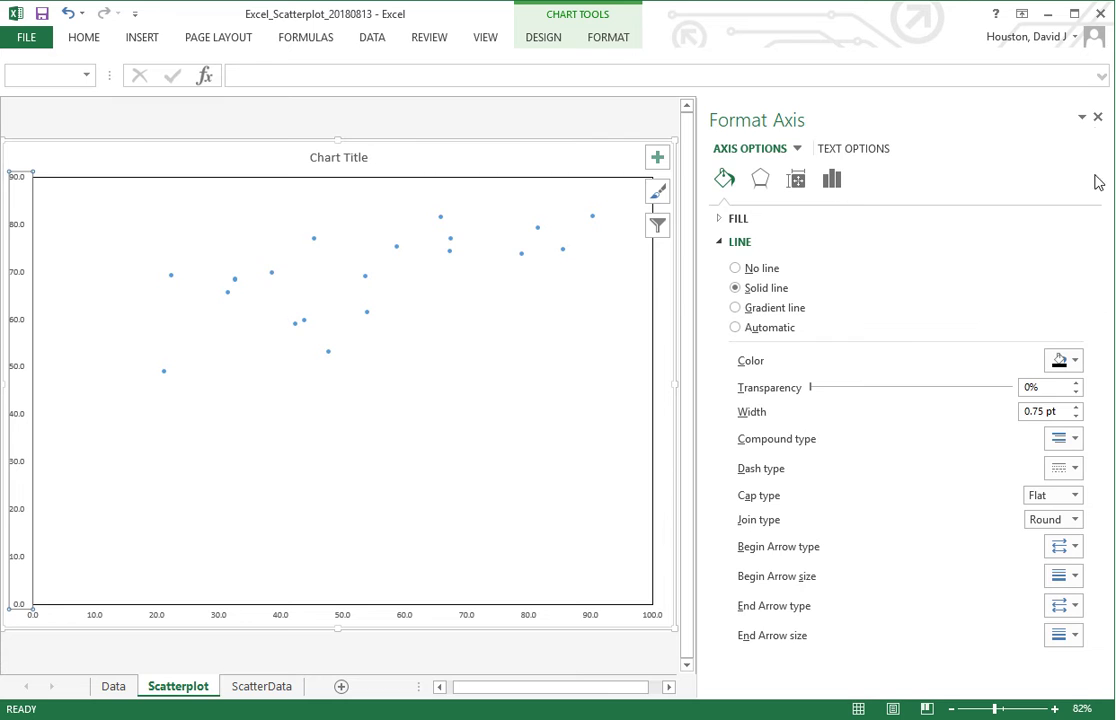
Close the axis formatting options and deselect the vertical axis.
{"action": "left_click", "coordinate": [1098, 119]}
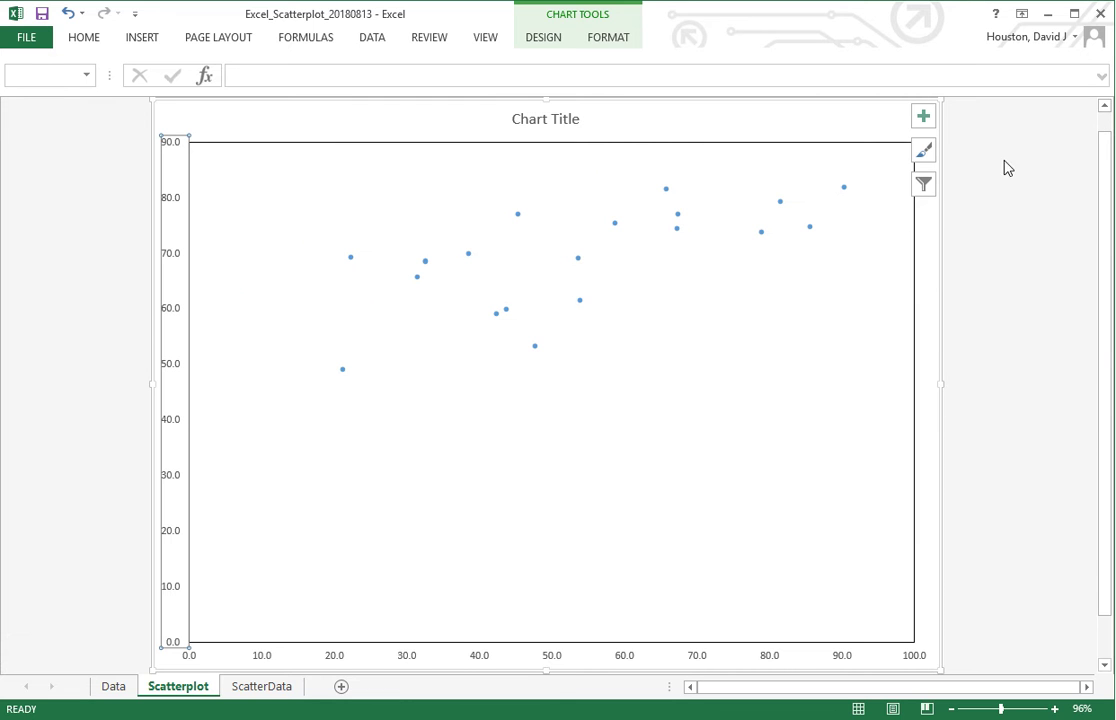
{"action": "left_click", "coordinate": [984, 256]}
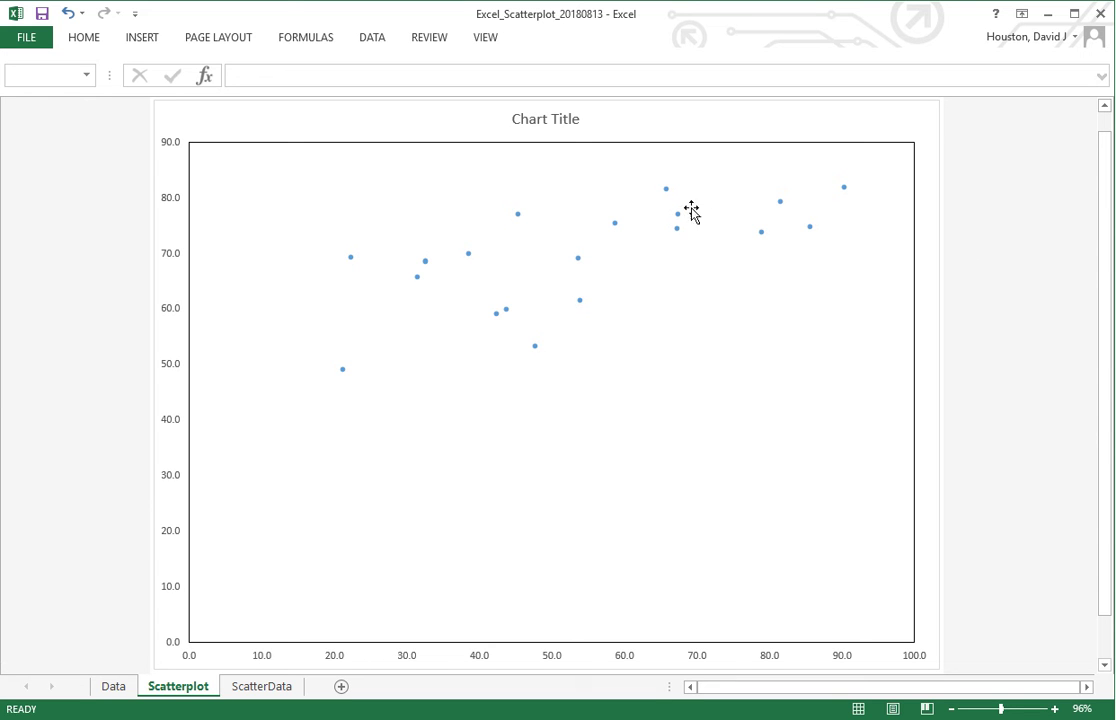
Set the scatter chart's title element to be placed above the chart.
{"action": "left_click", "coordinate": [628, 122]}
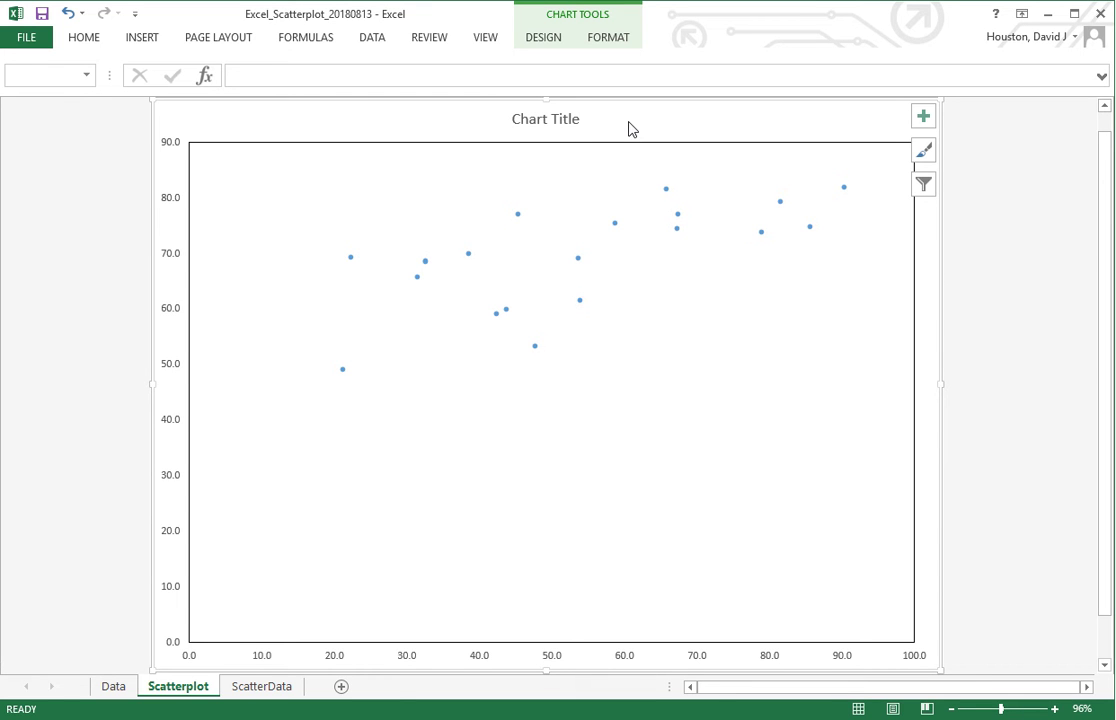
{"action": "left_click", "coordinate": [536, 40]}
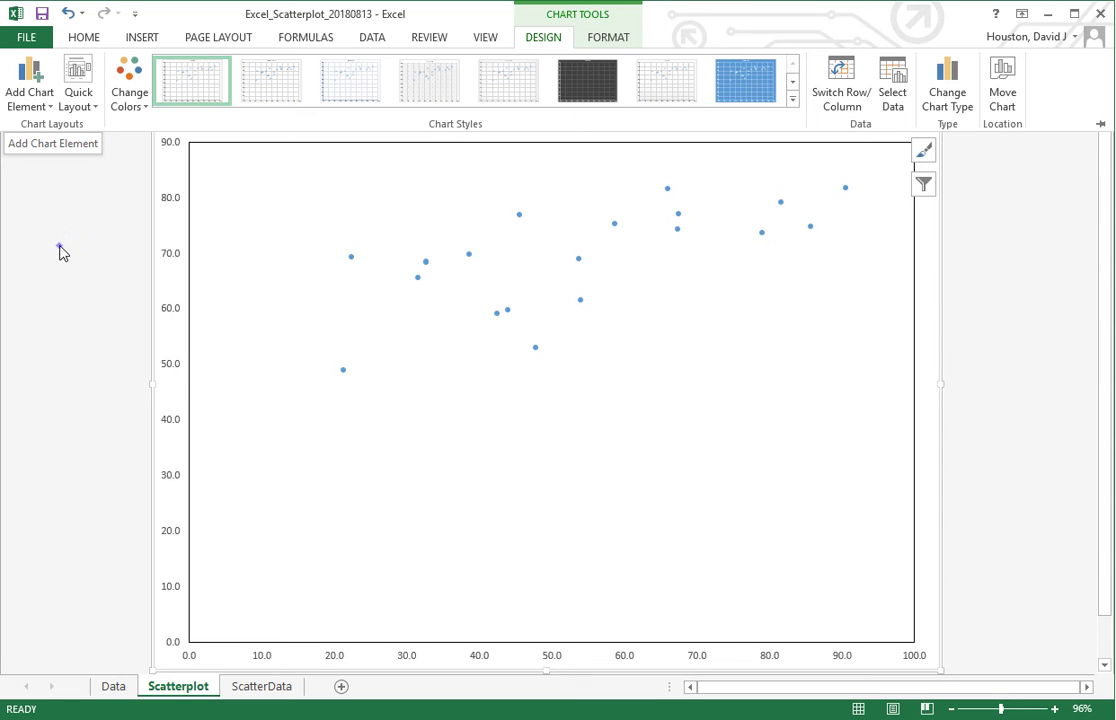
{"action": "left_click", "coordinate": [59, 252]}
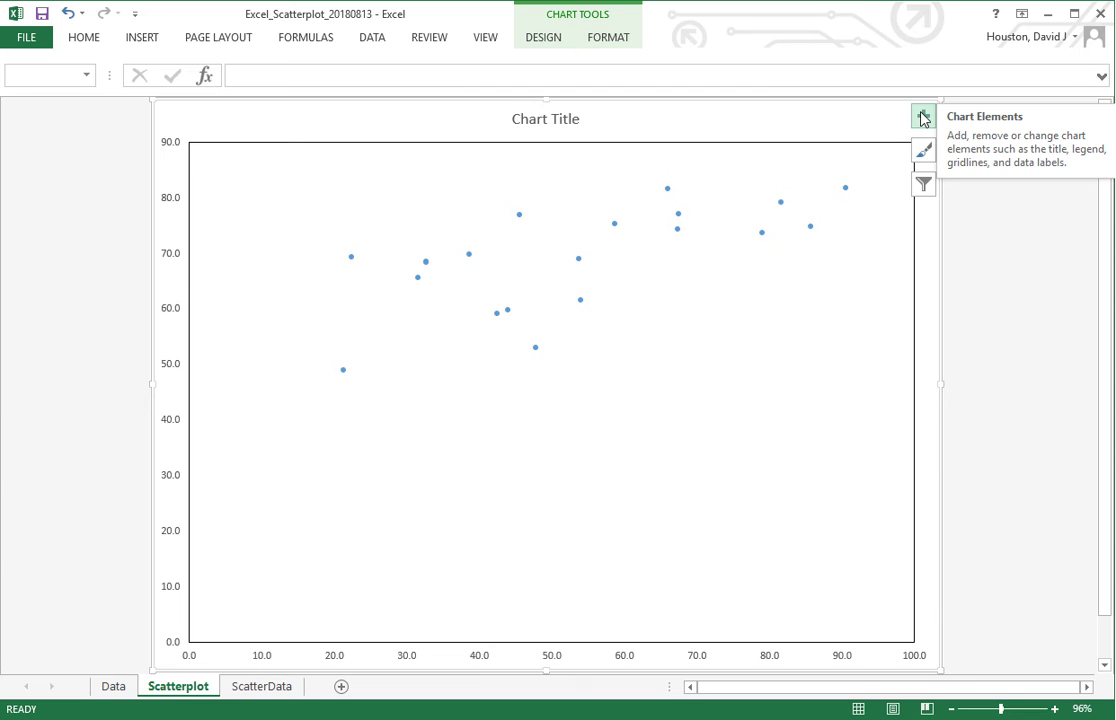
{"action": "left_click", "coordinate": [522, 44]}
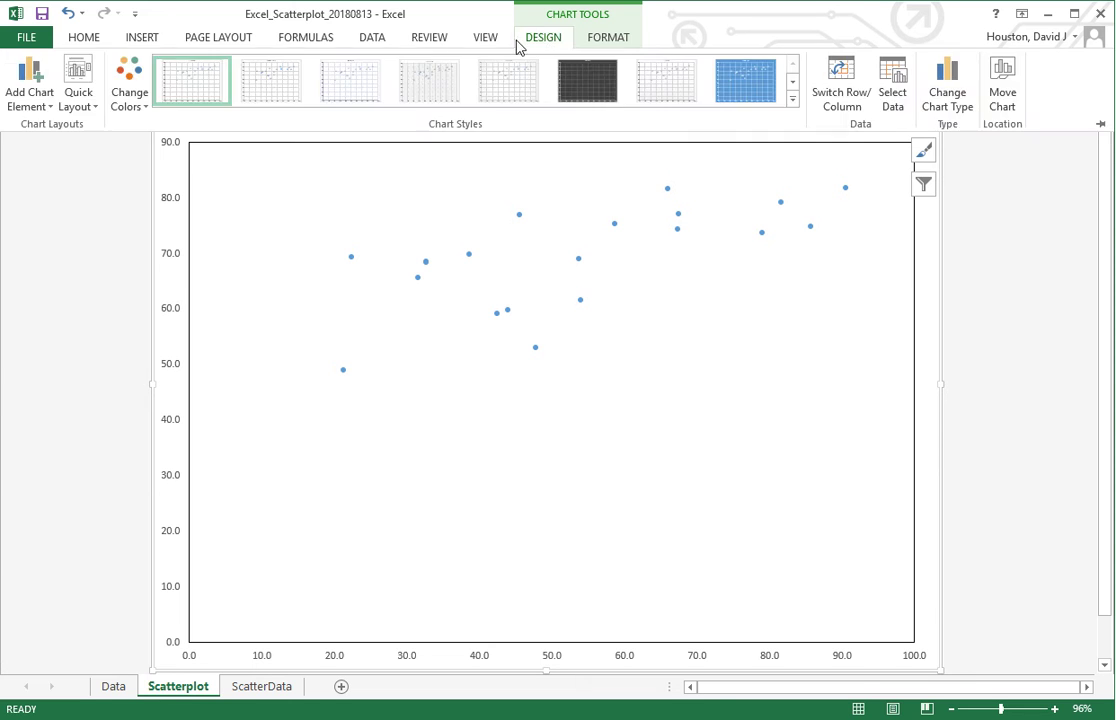
{"action": "left_click", "coordinate": [38, 90]}
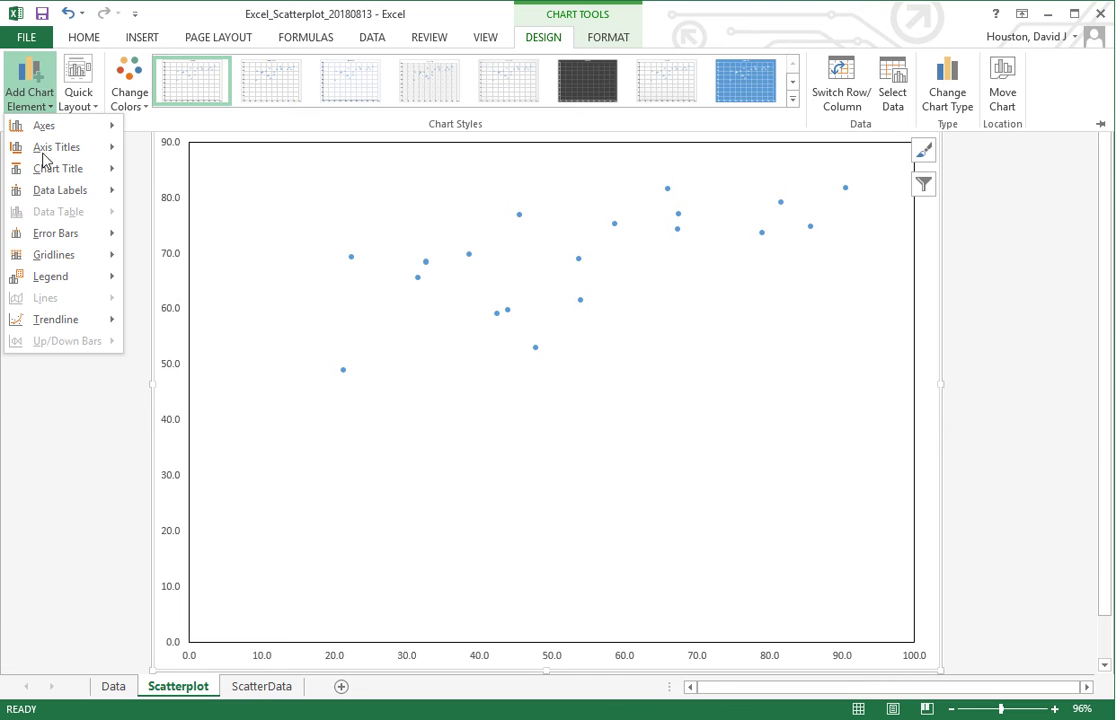
{"action": "mouse_move", "coordinate": [45, 178]}
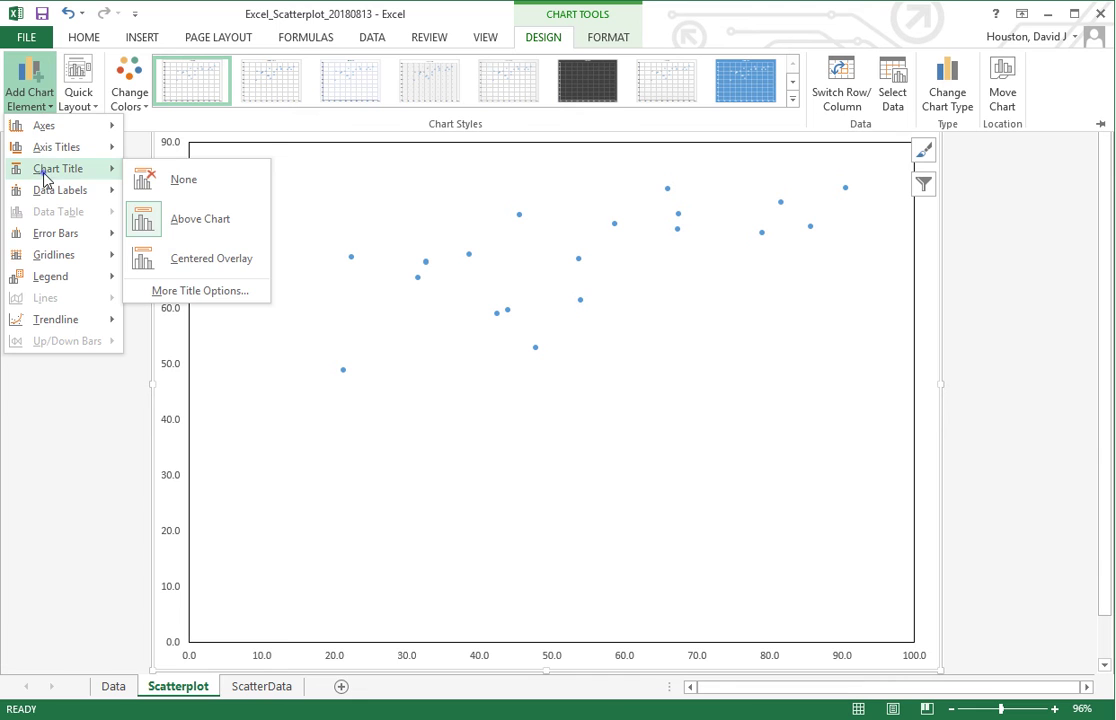
{"action": "left_click", "coordinate": [205, 222]}
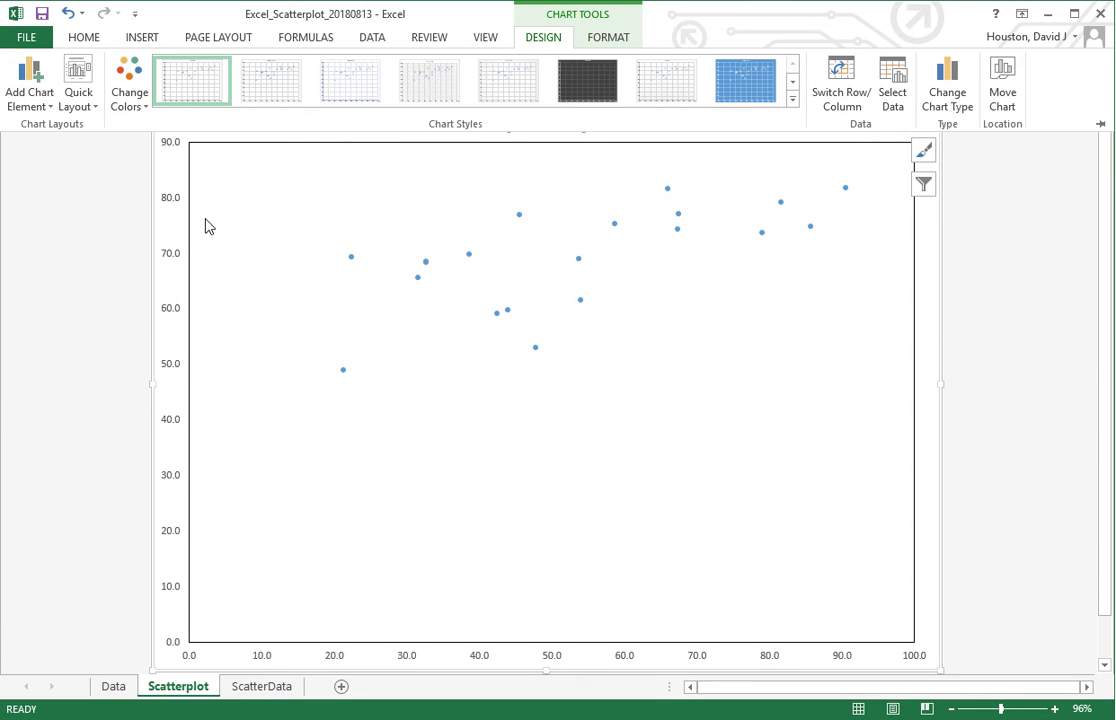
Replace the placeholder chart title with "Scatterplot of National Life Expectancy by Urbanization, 2015".
{"action": "left_click", "coordinate": [116, 173]}
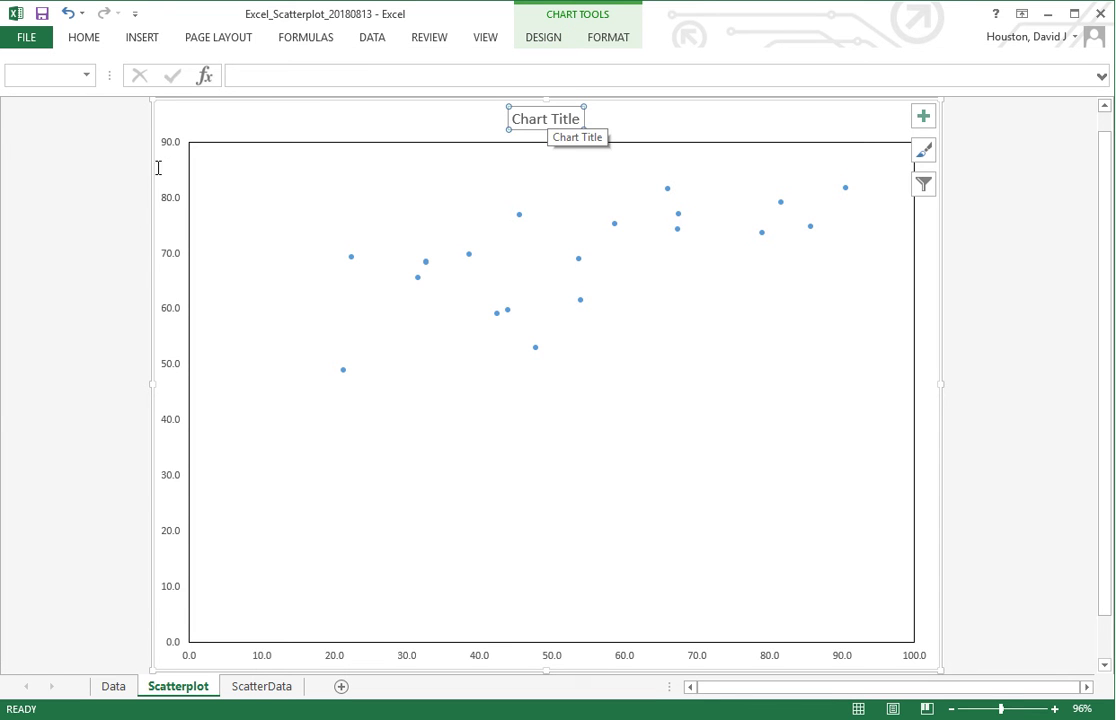
{"action": "left_click", "coordinate": [316, 74]}
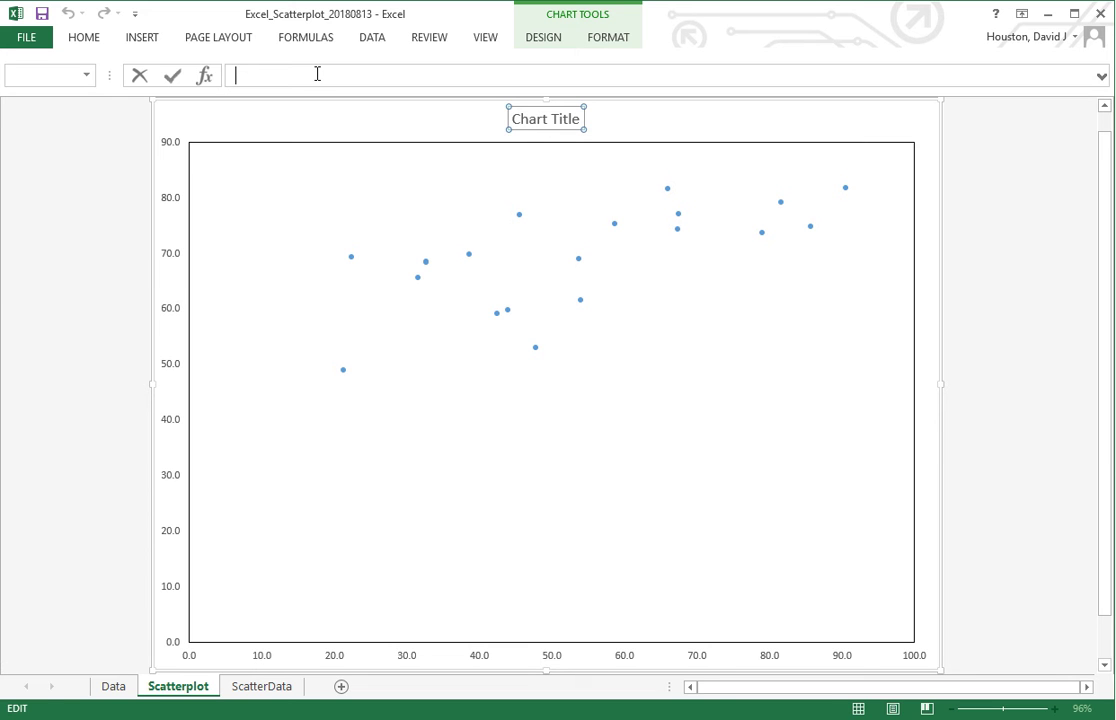
{"action": "type", "text": "s"}
{"action": "type", "text": "catte"}
{"action": "type", "text": "rplot "}
{"action": "type", "text": "of National "}
{"action": "type", "text": "Life "}
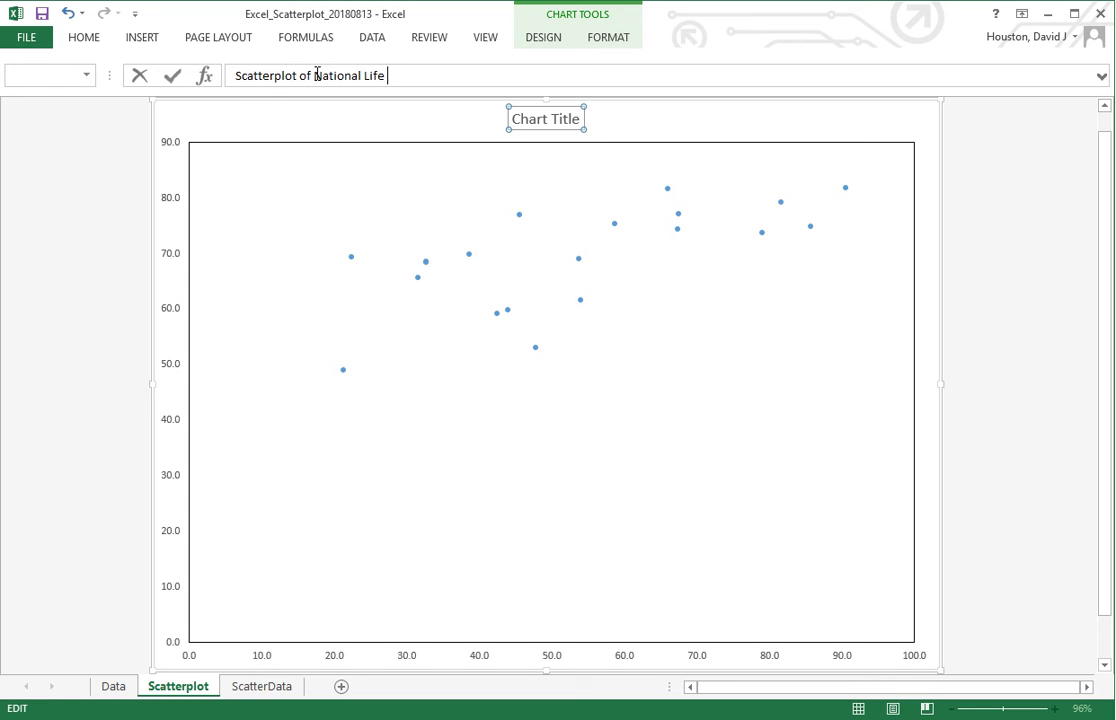
{"action": "type", "text": "Expectancy by Urbanizat"}
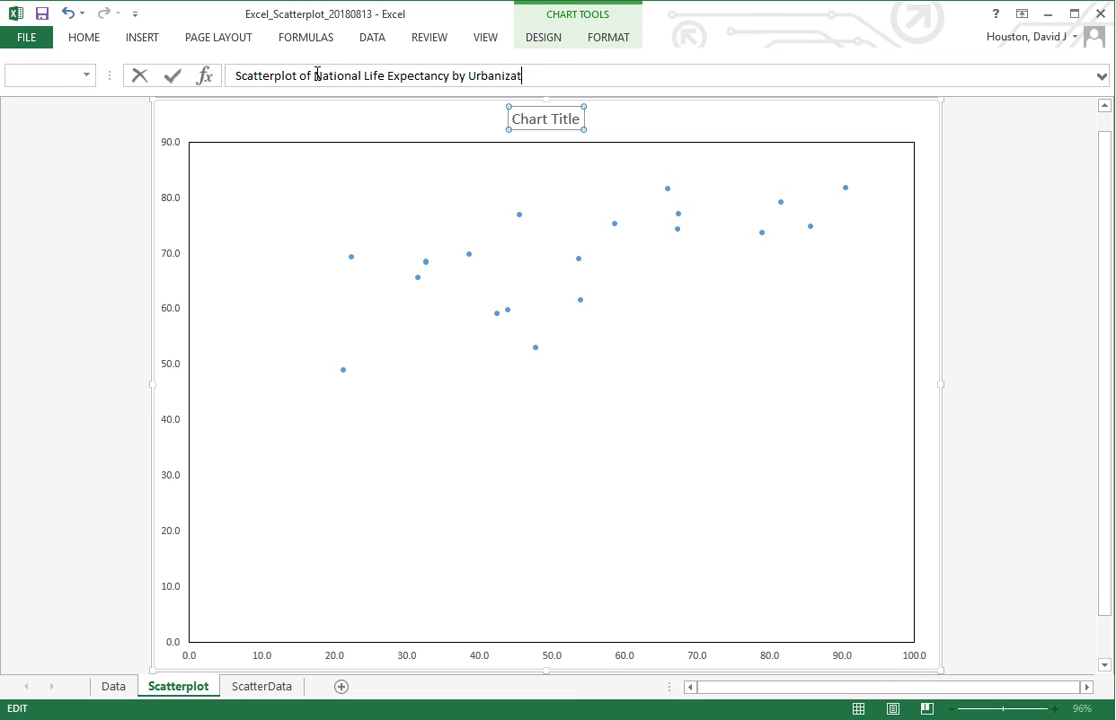
{"action": "type", "text": "ion, 2015"}
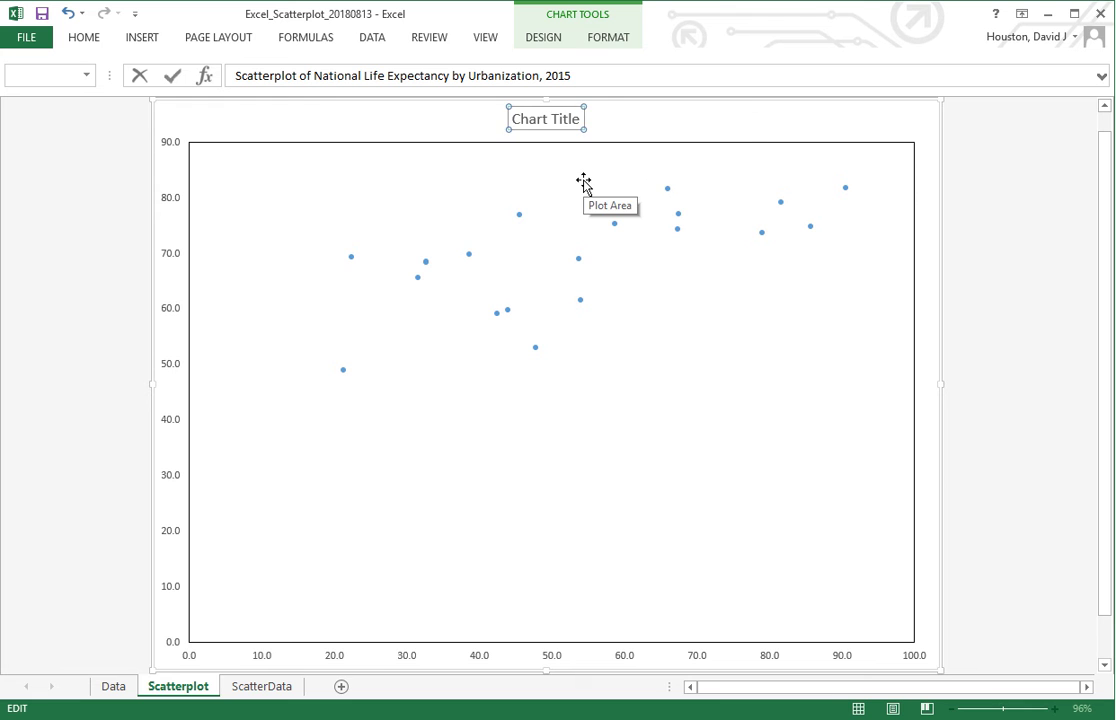
{"action": "key", "text": "Return"}
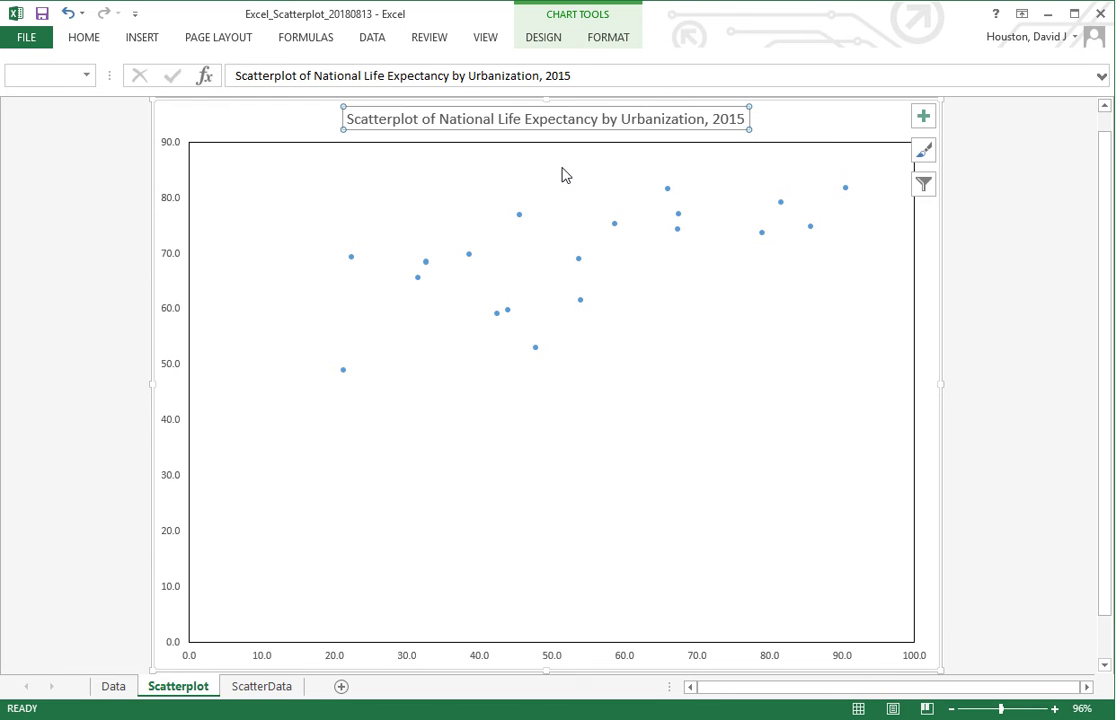
Add a primary horizontal axis title reading "Population in Urban Areas (%)".
{"action": "left_click", "coordinate": [543, 40]}
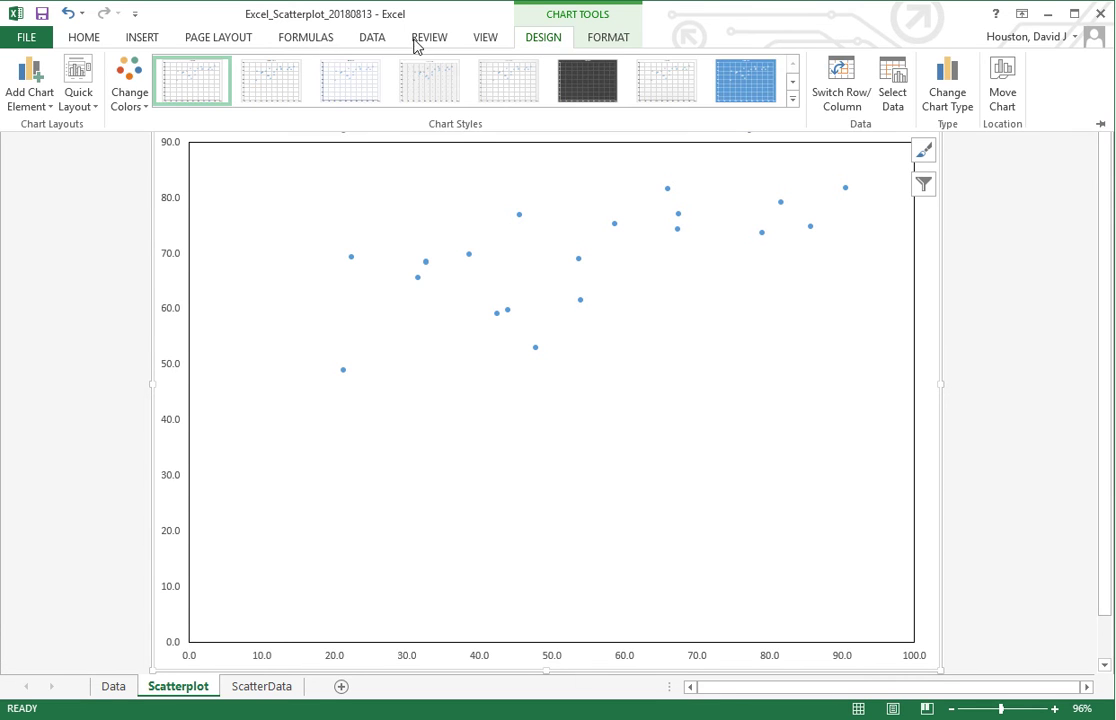
{"action": "left_click", "coordinate": [33, 79]}
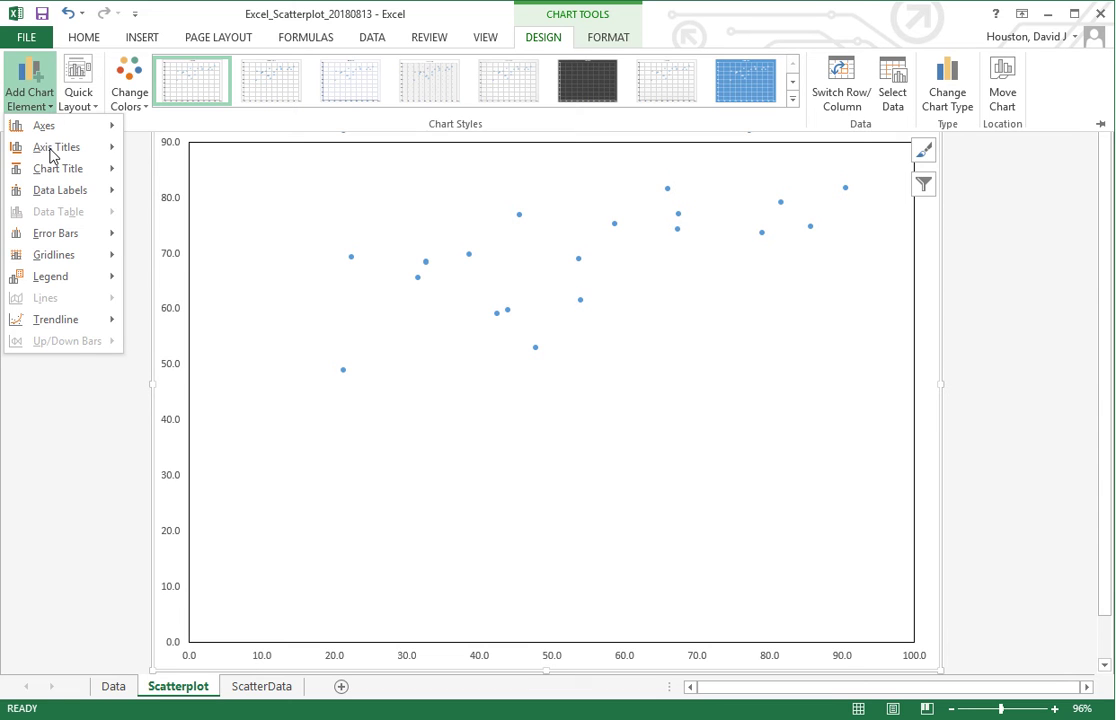
{"action": "mouse_move", "coordinate": [51, 152]}
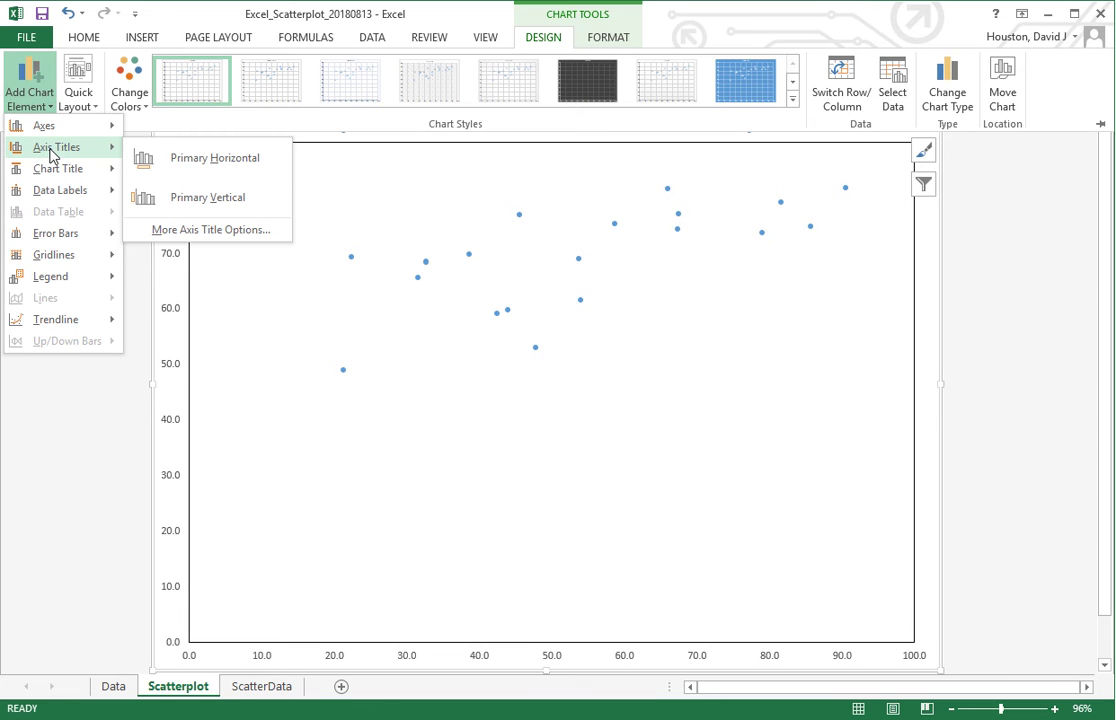
{"action": "left_click", "coordinate": [195, 160]}
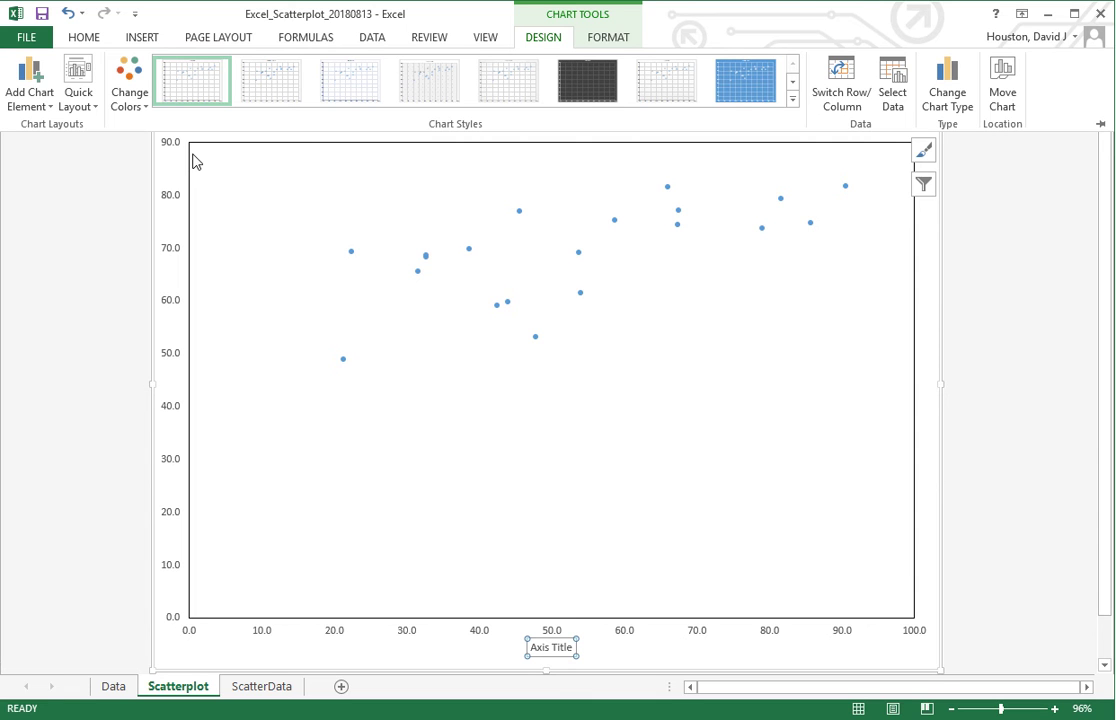
{"action": "type", "text": "Po"}
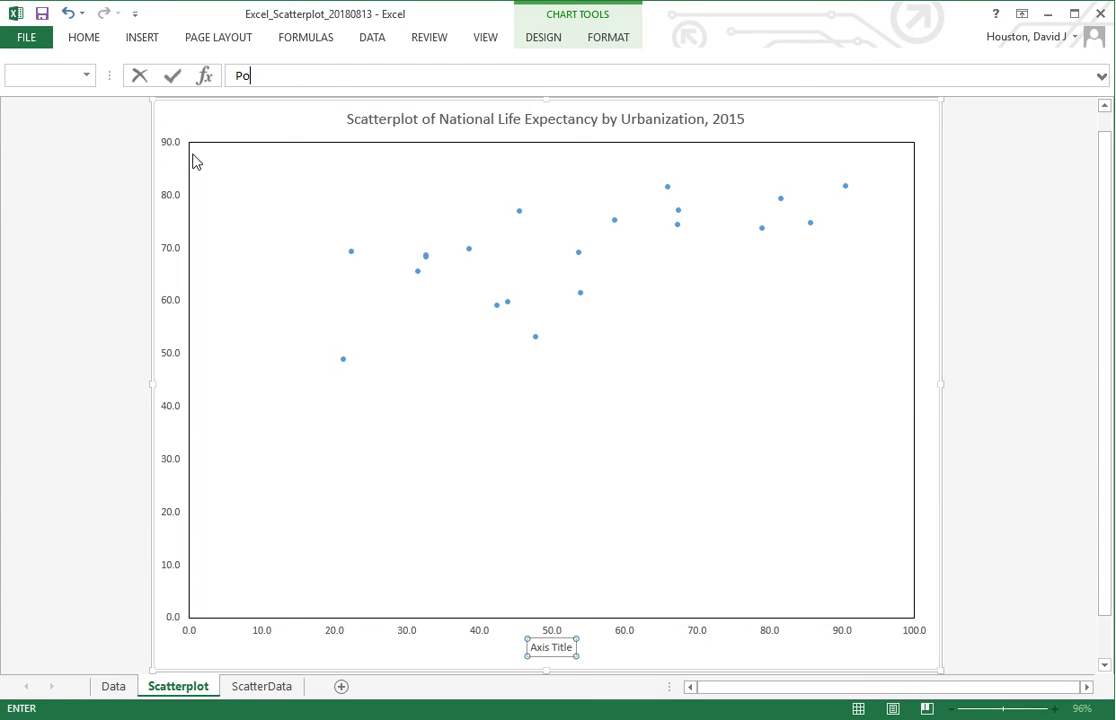
{"action": "type", "text": "pulation"}
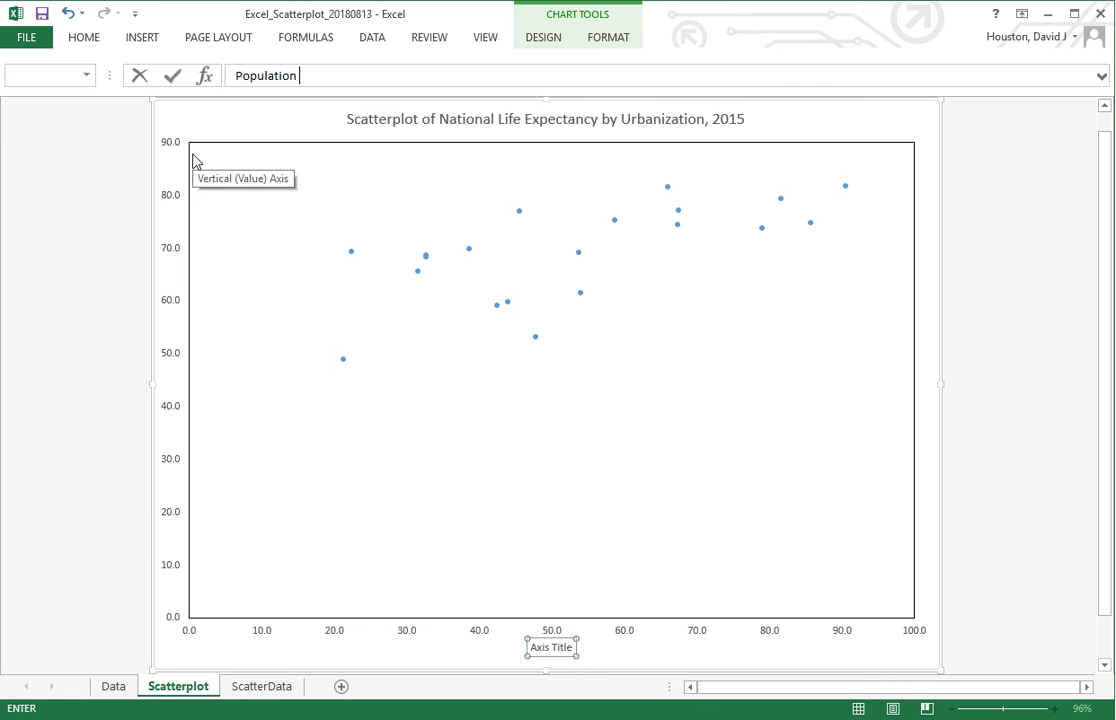
{"action": "type", "text": " in Urban Areas (%)"}
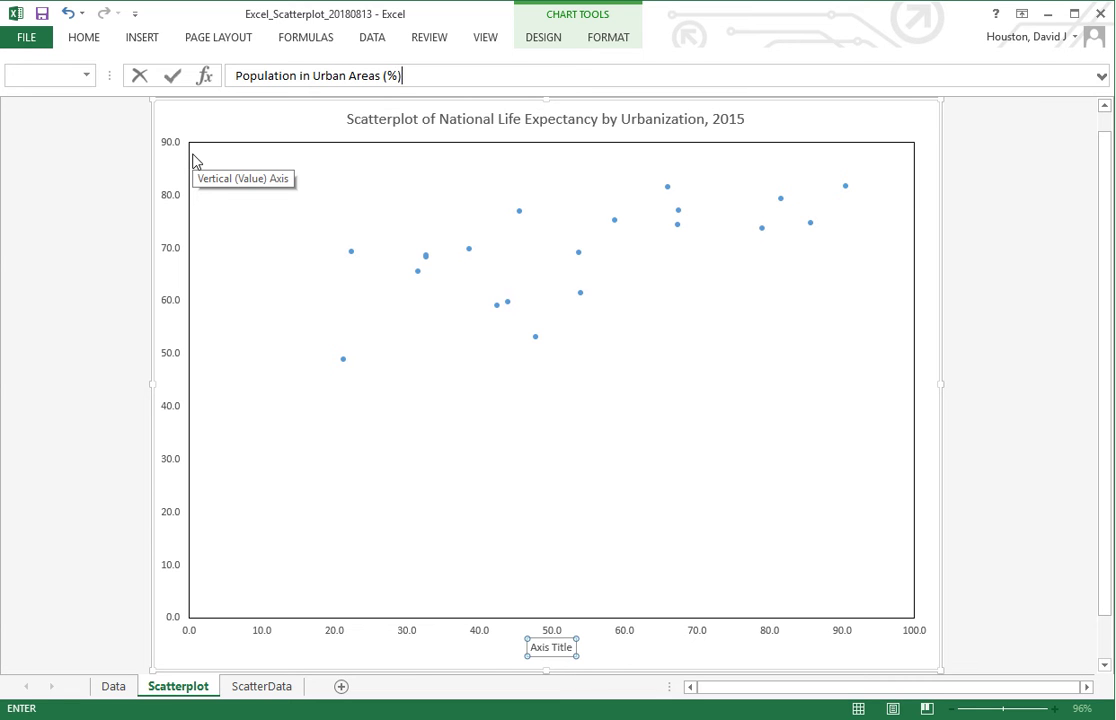
{"action": "key", "text": "Return"}
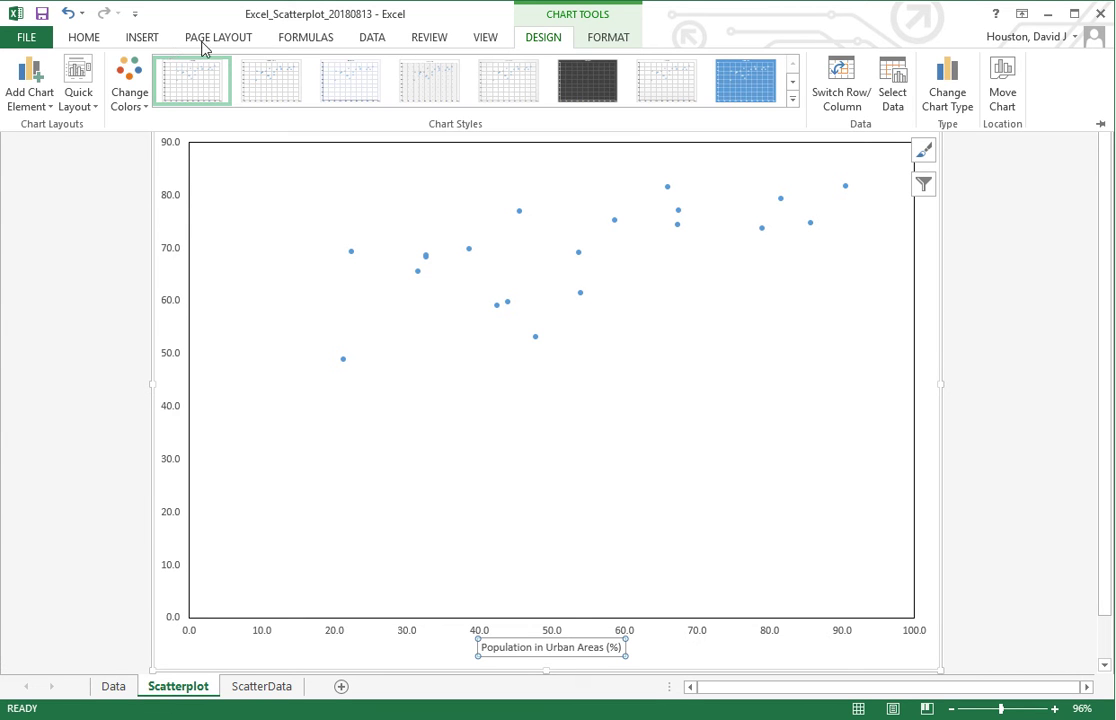
Add a primary vertical axis title reading "Life Expectancy at Birth (years)".
{"action": "left_click", "coordinate": [27, 80]}
{"action": "mouse_move", "coordinate": [44, 150]}
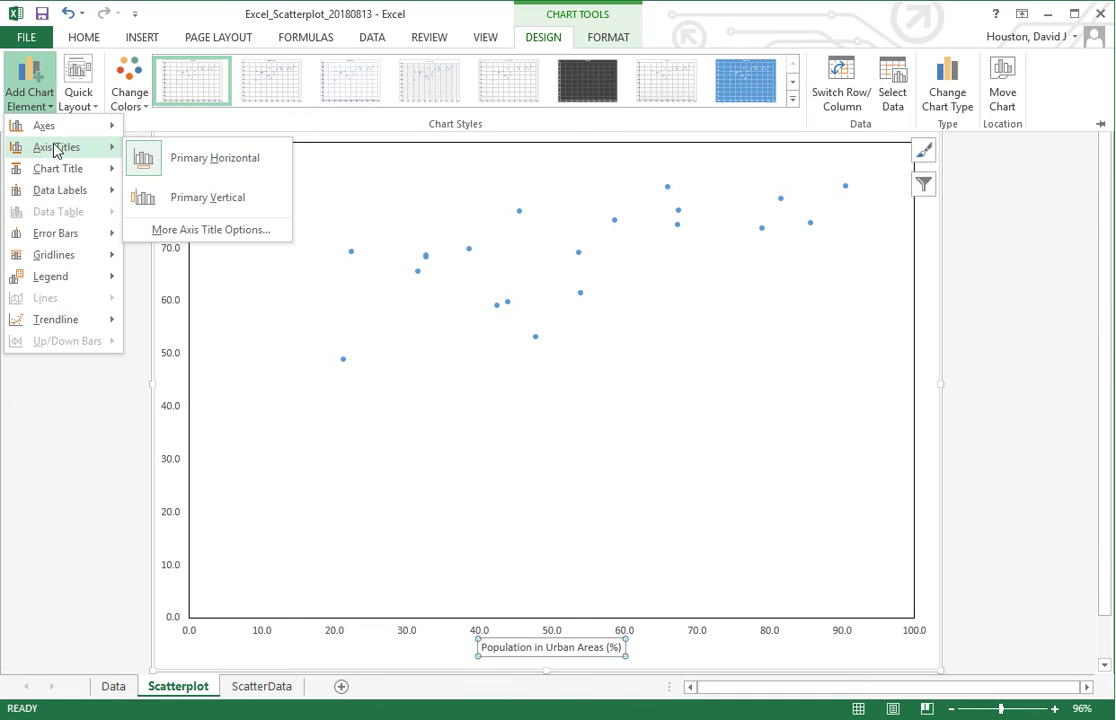
{"action": "left_click", "coordinate": [176, 200]}
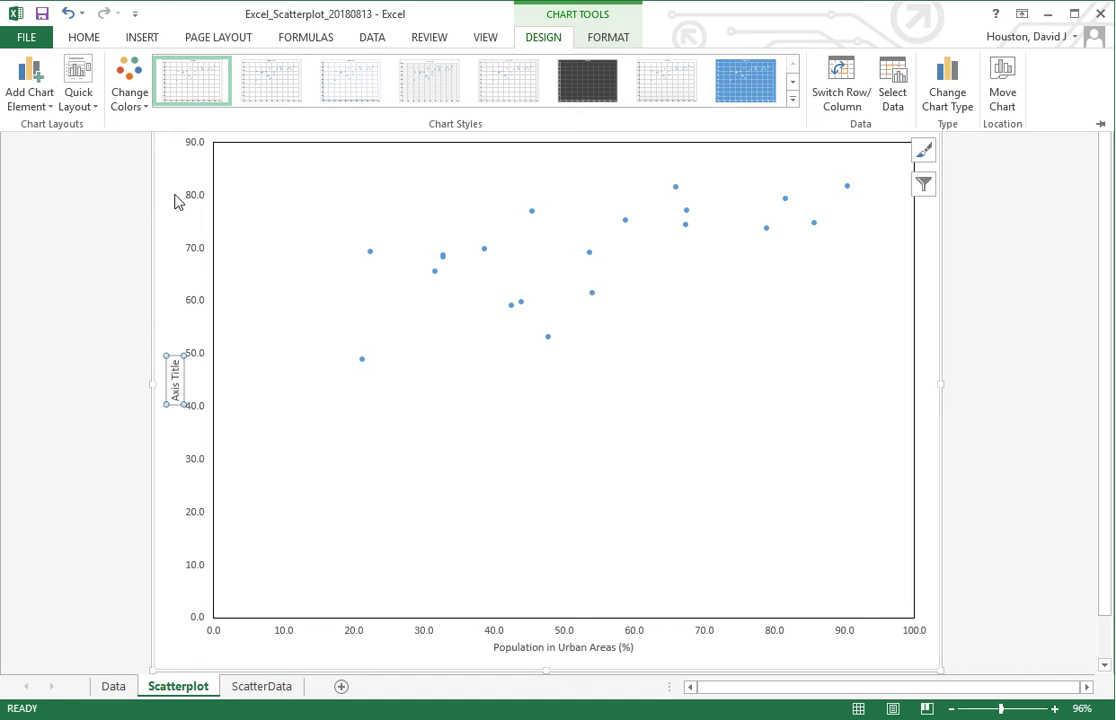
{"action": "type", "text": "Life "}
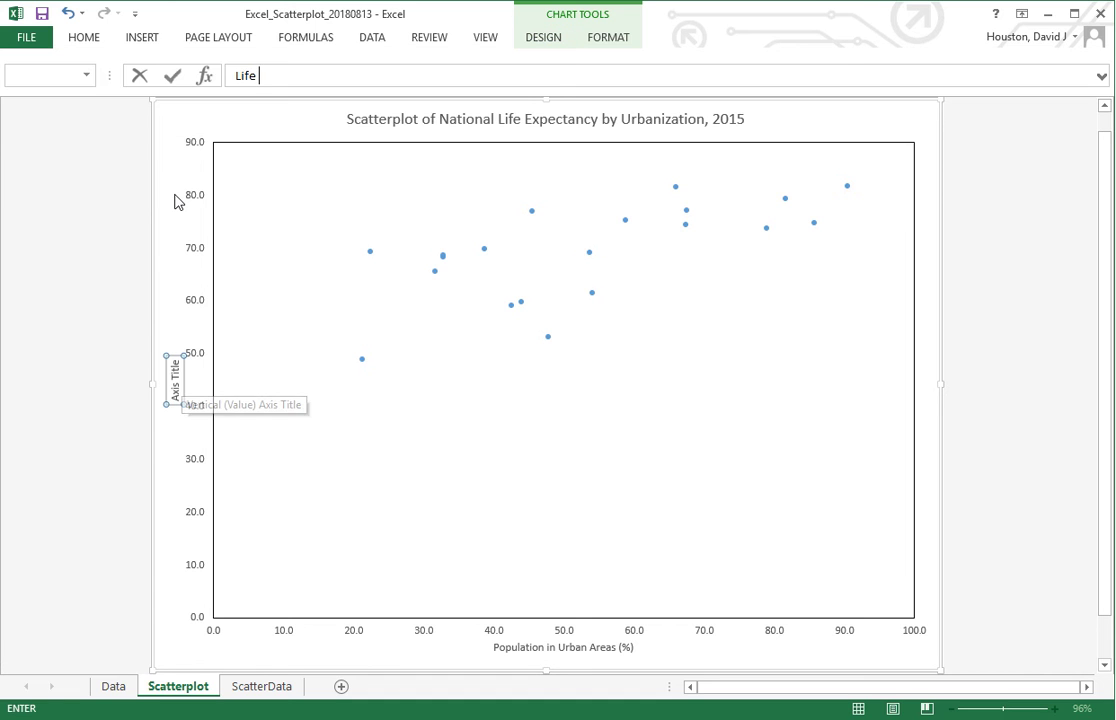
{"action": "type", "text": "Expec"}
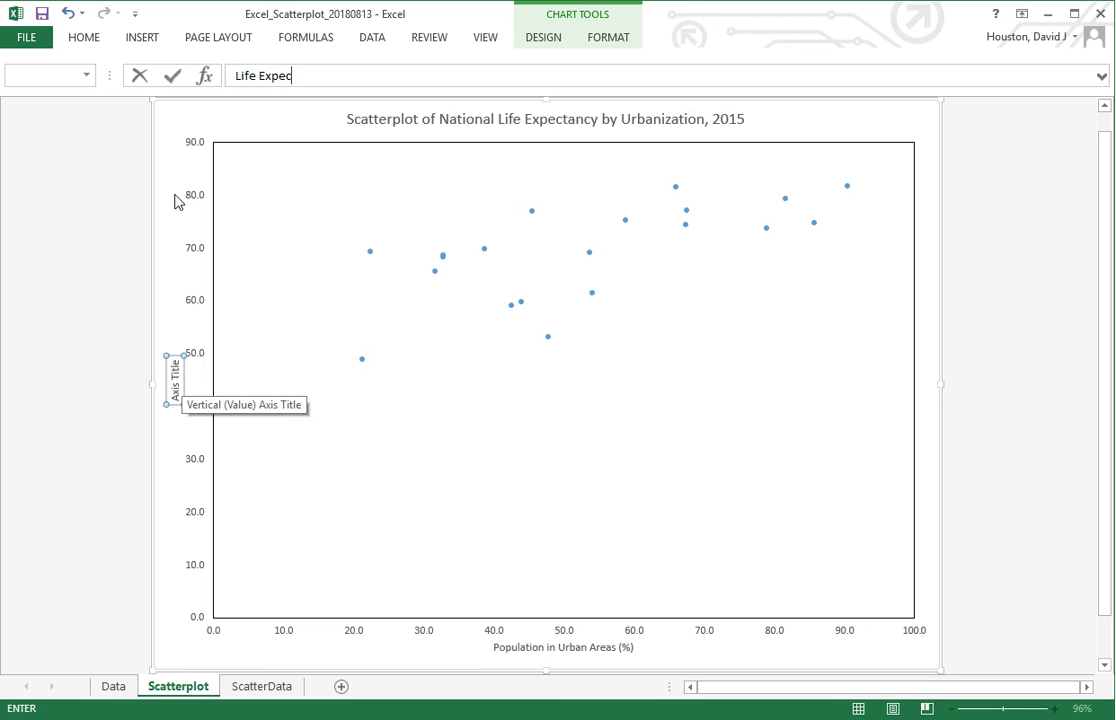
{"action": "type", "text": "tancy at Birth (years)"}
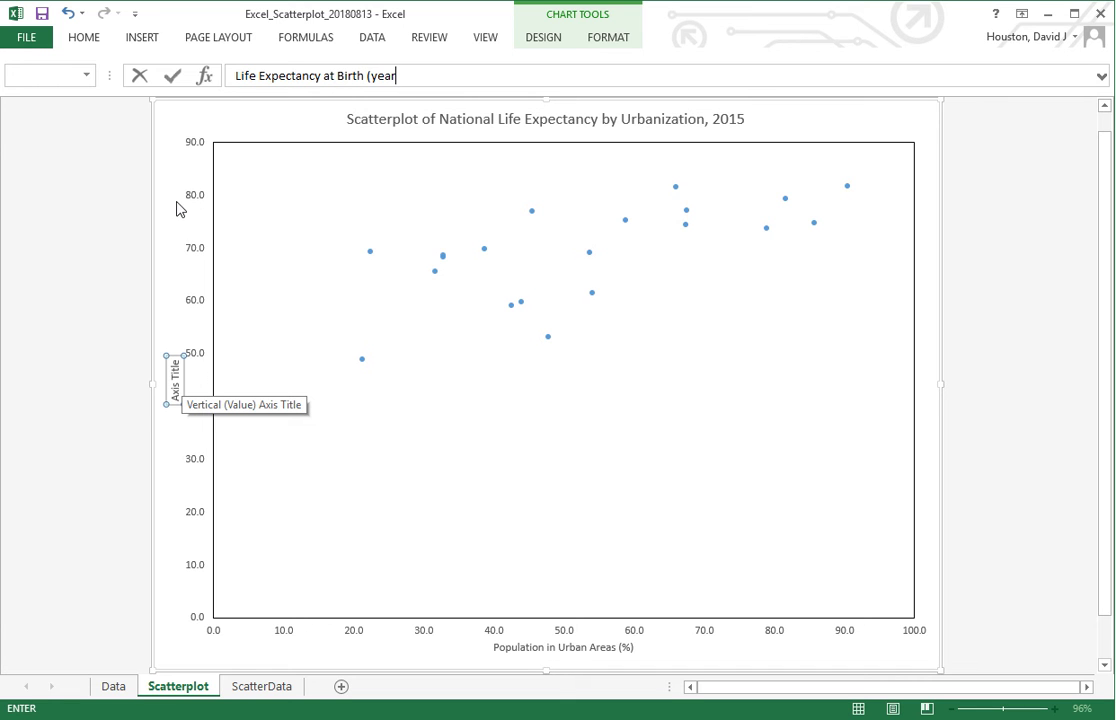
{"action": "key", "text": "Return"}
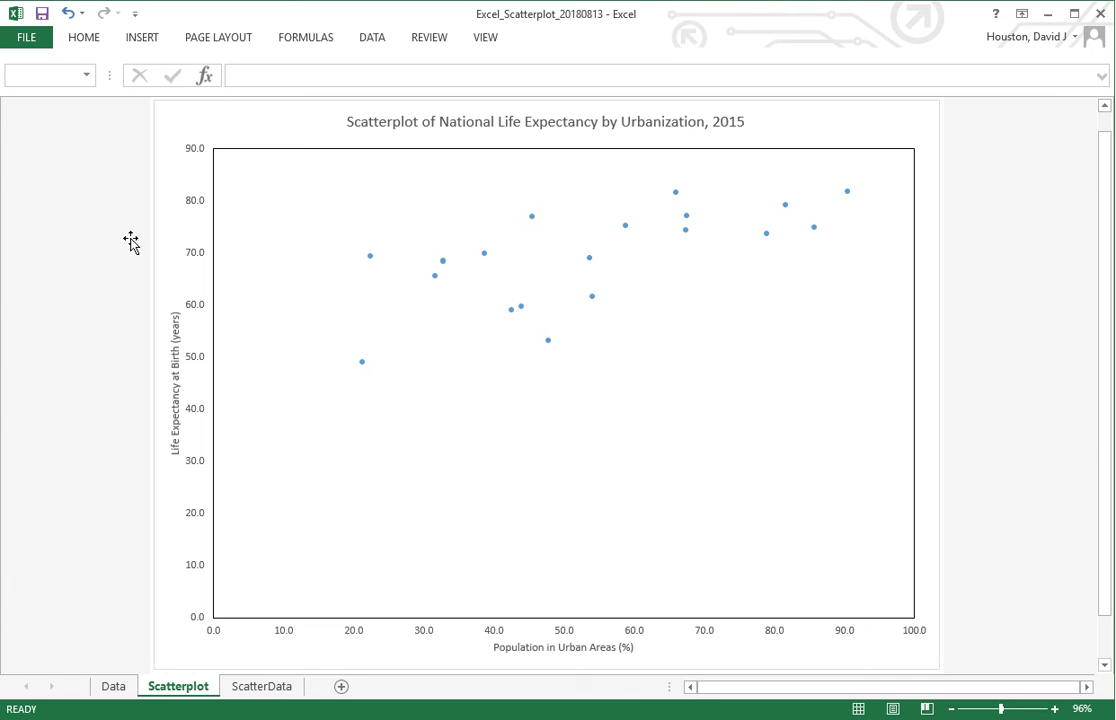
Format the whole chart title text in Garamond, size 20, with black font color.
{"action": "left_click", "coordinate": [270, 119]}
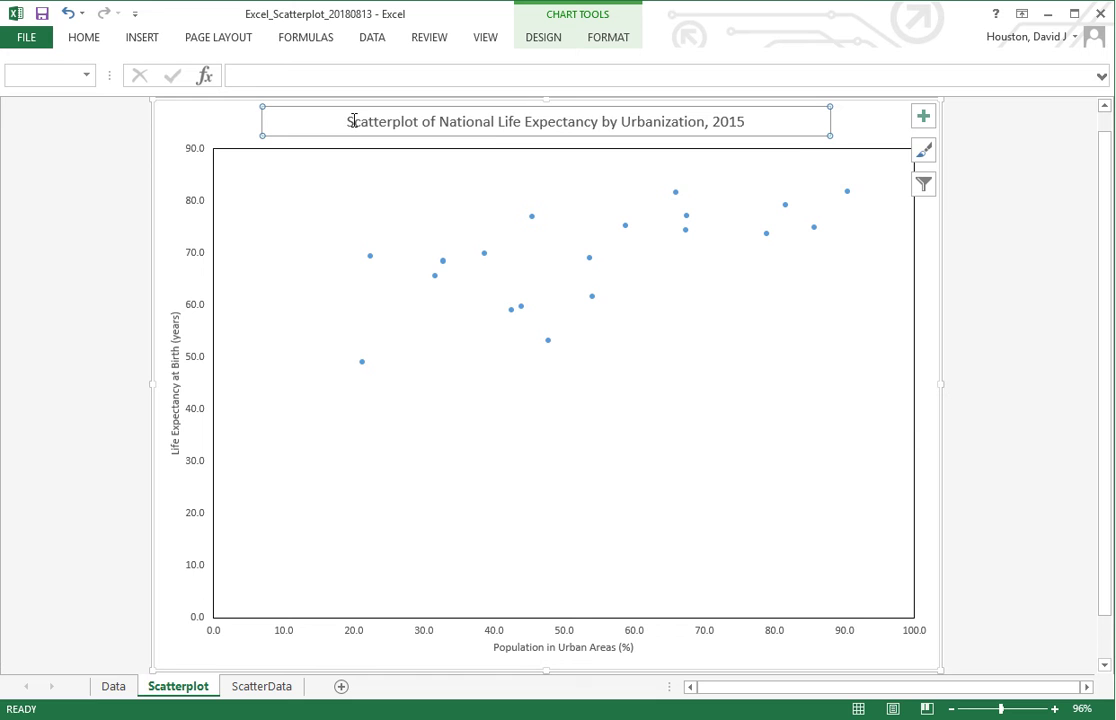
{"action": "left_click_drag", "start_coordinate": [354, 121], "coordinate": [748, 121]}
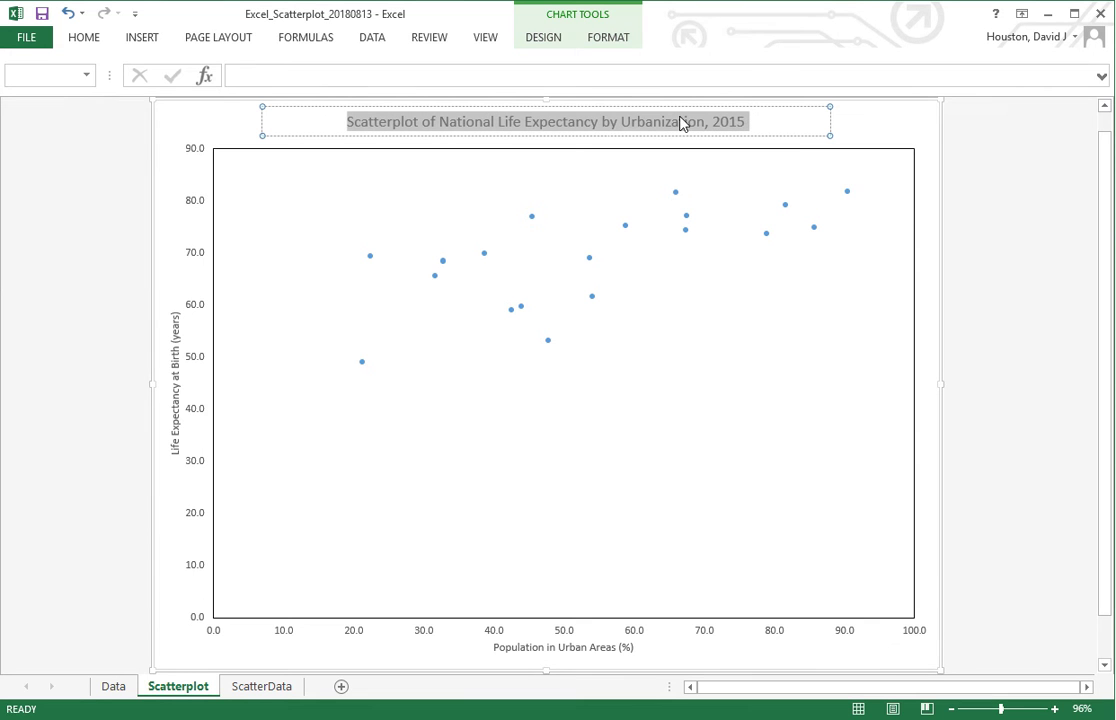
{"action": "right_click", "coordinate": [558, 127]}
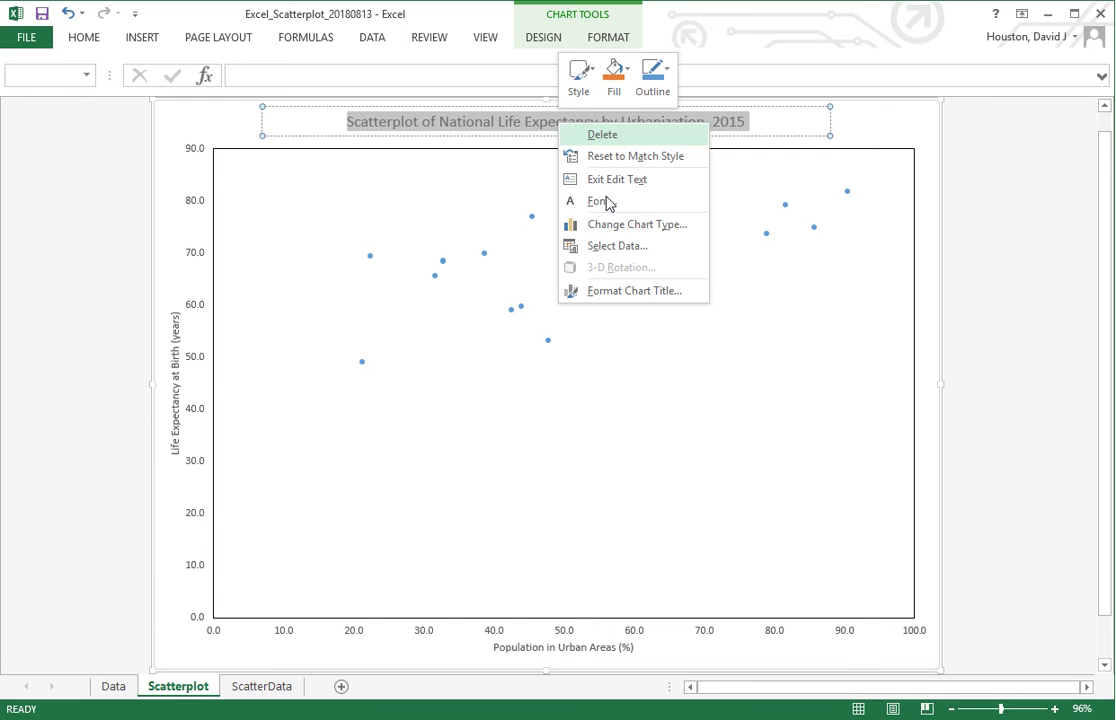
{"action": "left_click", "coordinate": [605, 202]}
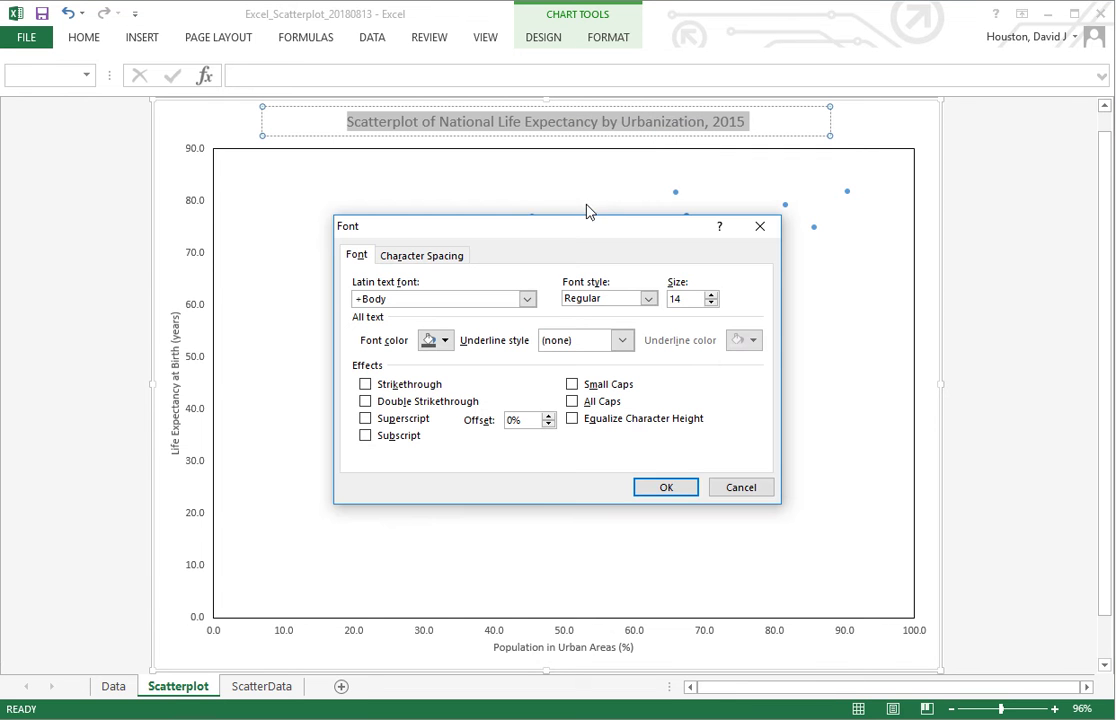
{"action": "left_click", "coordinate": [528, 298]}
{"action": "left_click_drag", "start_coordinate": [535, 352], "coordinate": [553, 480]}
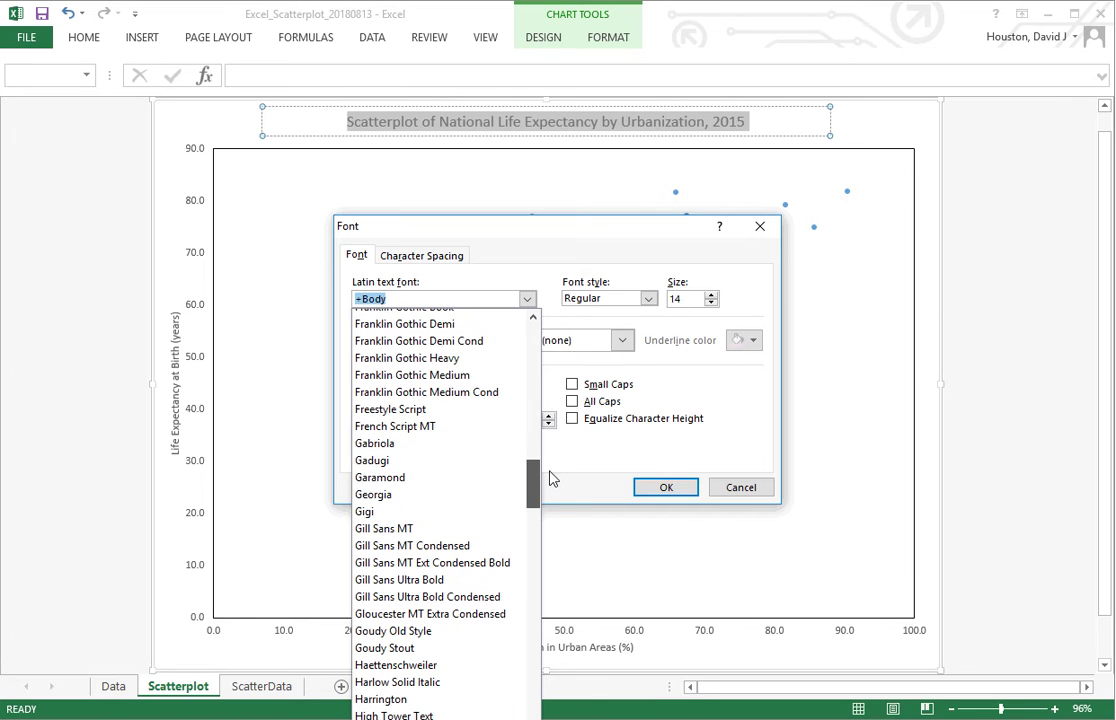
{"action": "left_click", "coordinate": [443, 480]}
{"action": "double_click", "coordinate": [678, 299]}
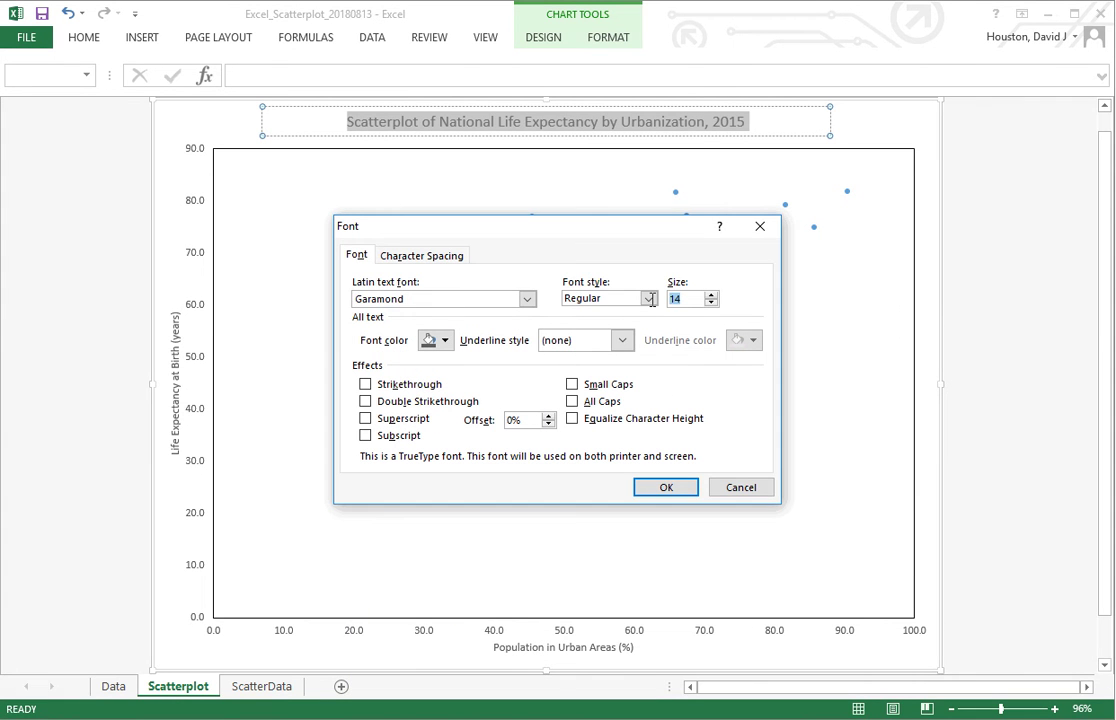
{"action": "type", "text": "20"}
{"action": "left_click", "coordinate": [445, 341]}
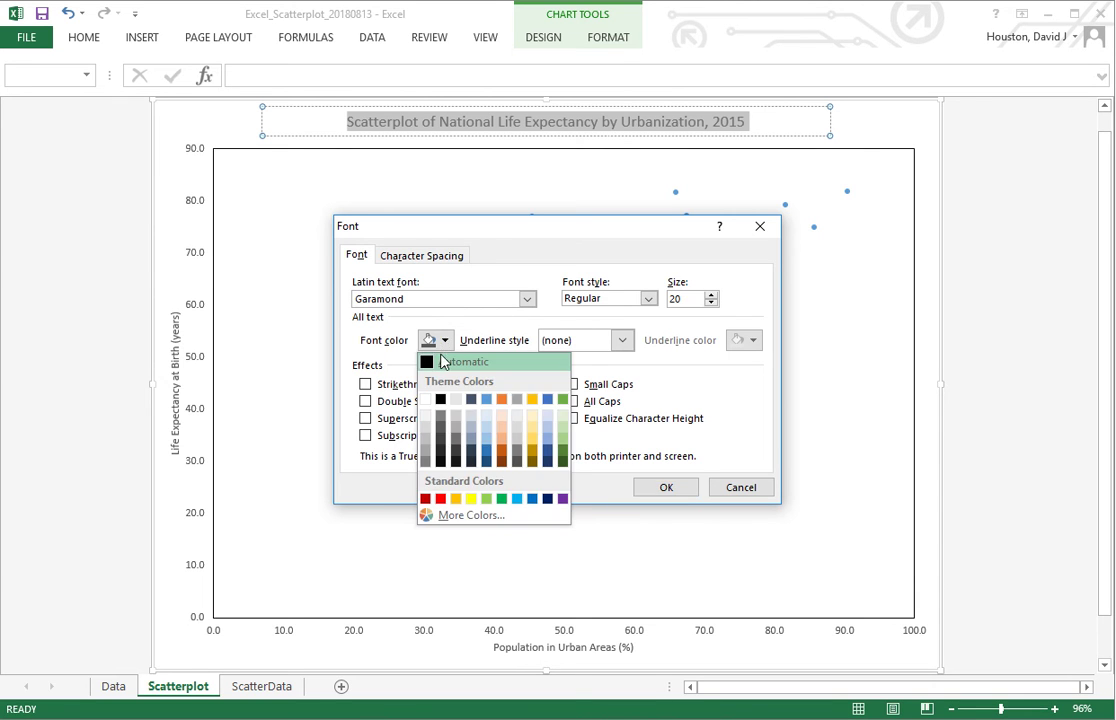
{"action": "left_click", "coordinate": [443, 402]}
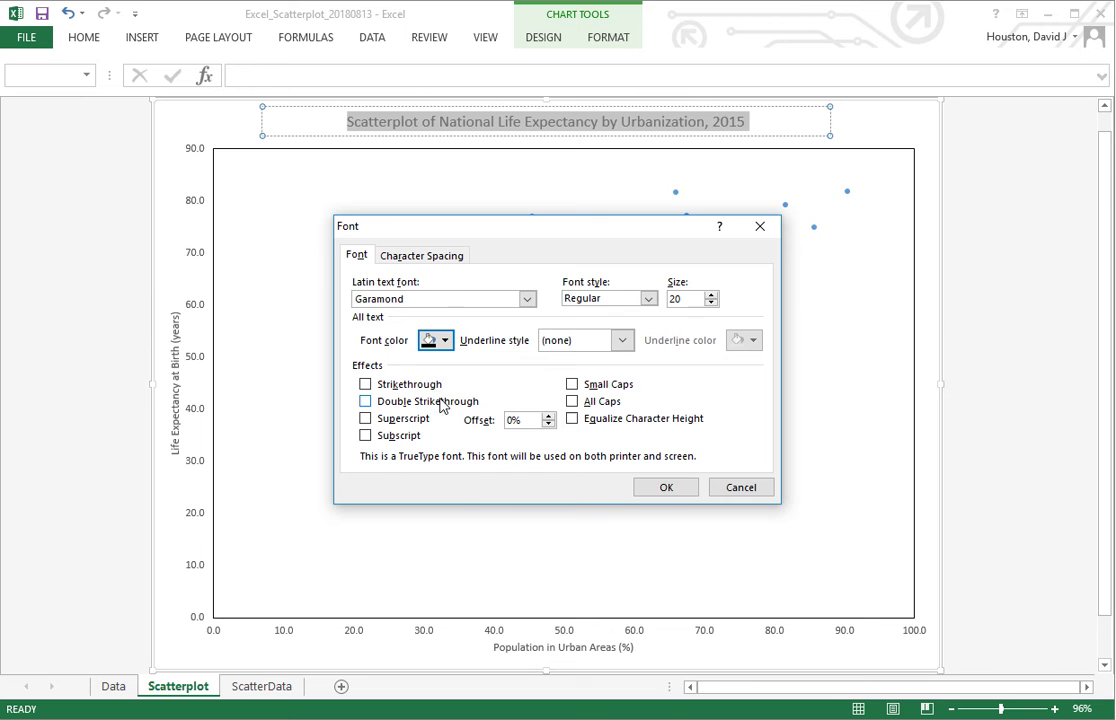
{"action": "left_click", "coordinate": [666, 487]}
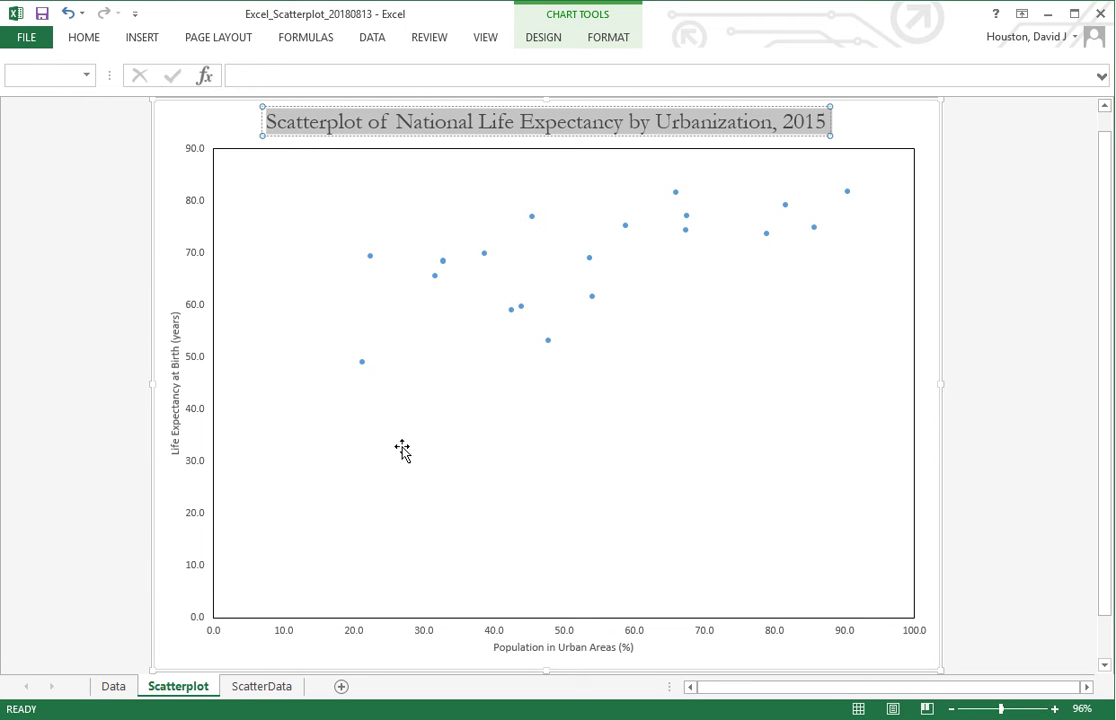
{"action": "left_click", "coordinate": [166, 116]}
Format the vertical axis title "Life Expectancy at Birth (years)" in Garamond, size 14, with black font color.
{"action": "left_click", "coordinate": [174, 398]}
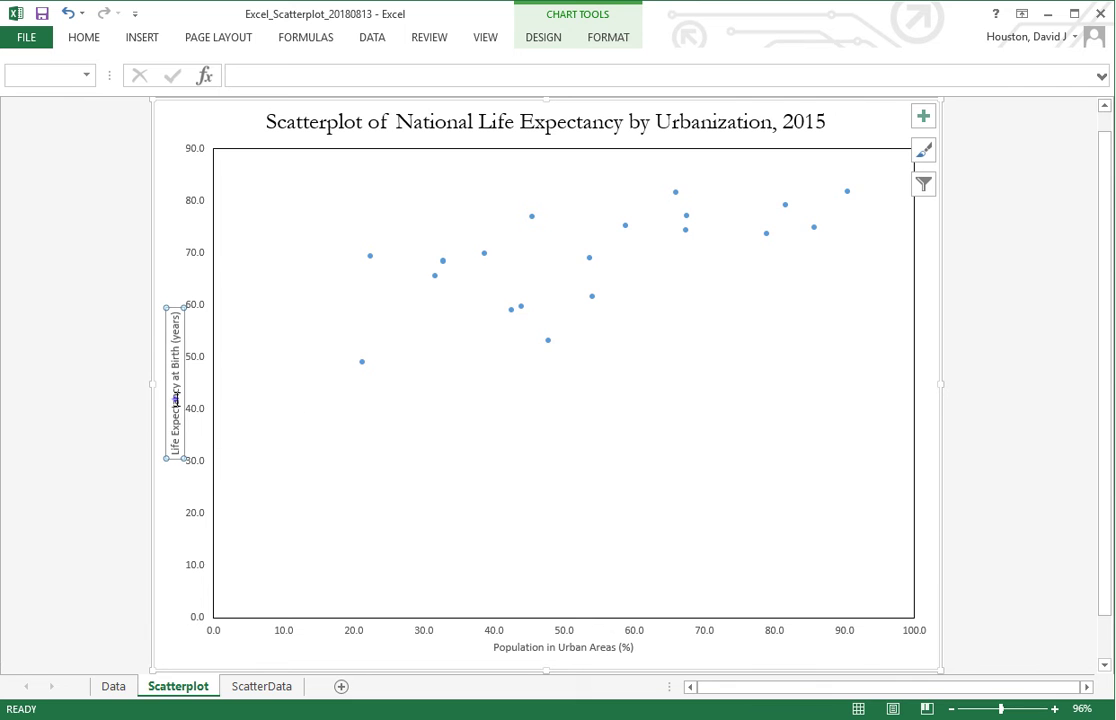
{"action": "right_click", "coordinate": [175, 399]}
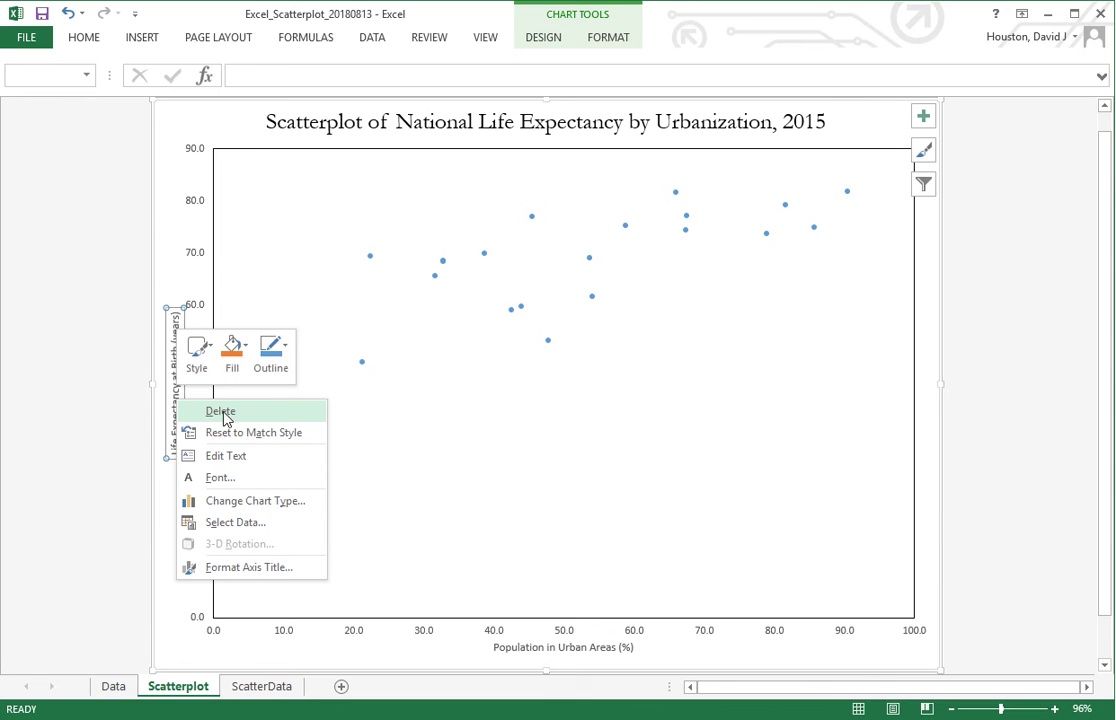
{"action": "left_click", "coordinate": [245, 478]}
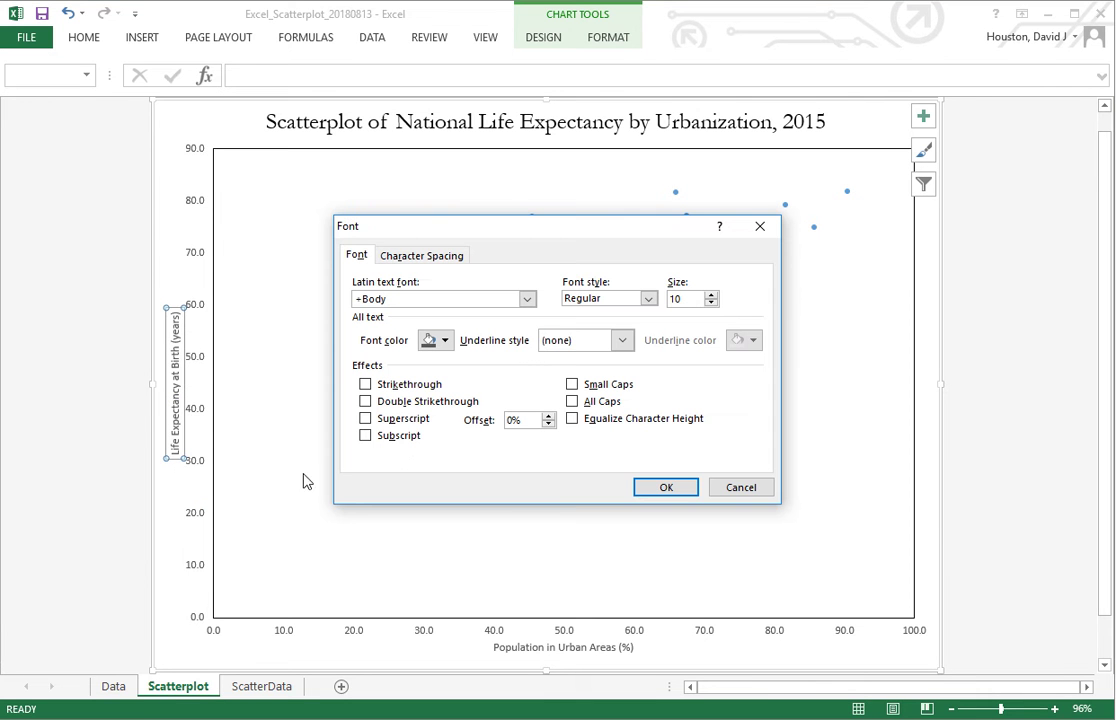
{"action": "left_click", "coordinate": [527, 299]}
{"action": "left_click_drag", "start_coordinate": [540, 342], "coordinate": [542, 475]}
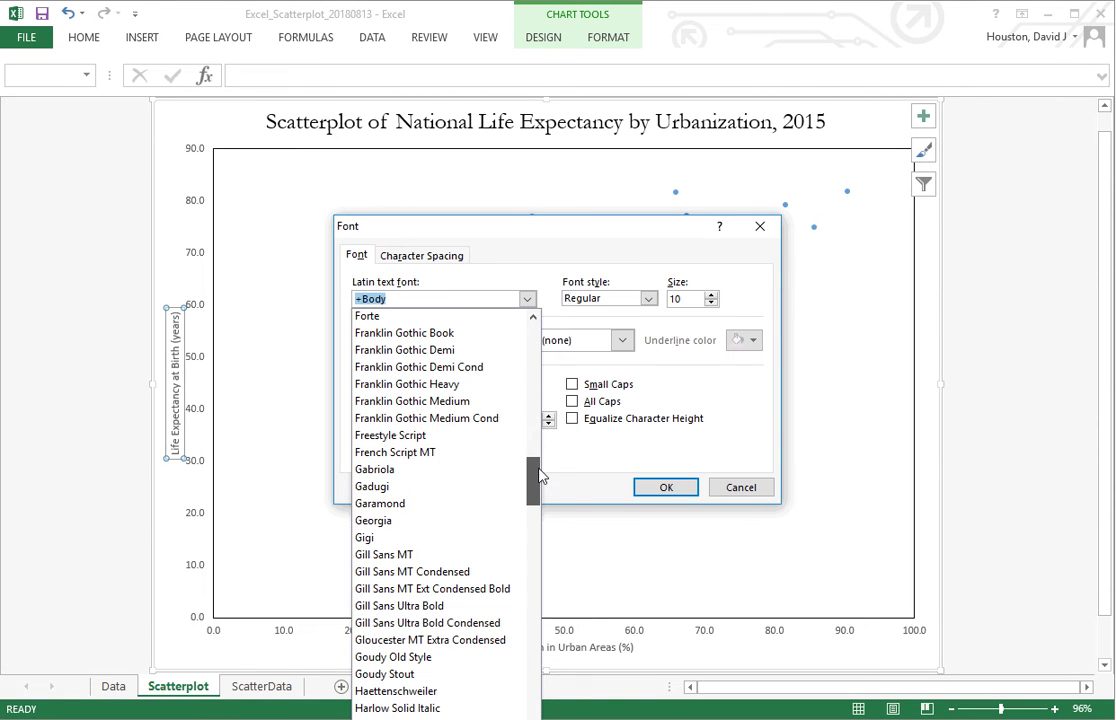
{"action": "left_click", "coordinate": [467, 503]}
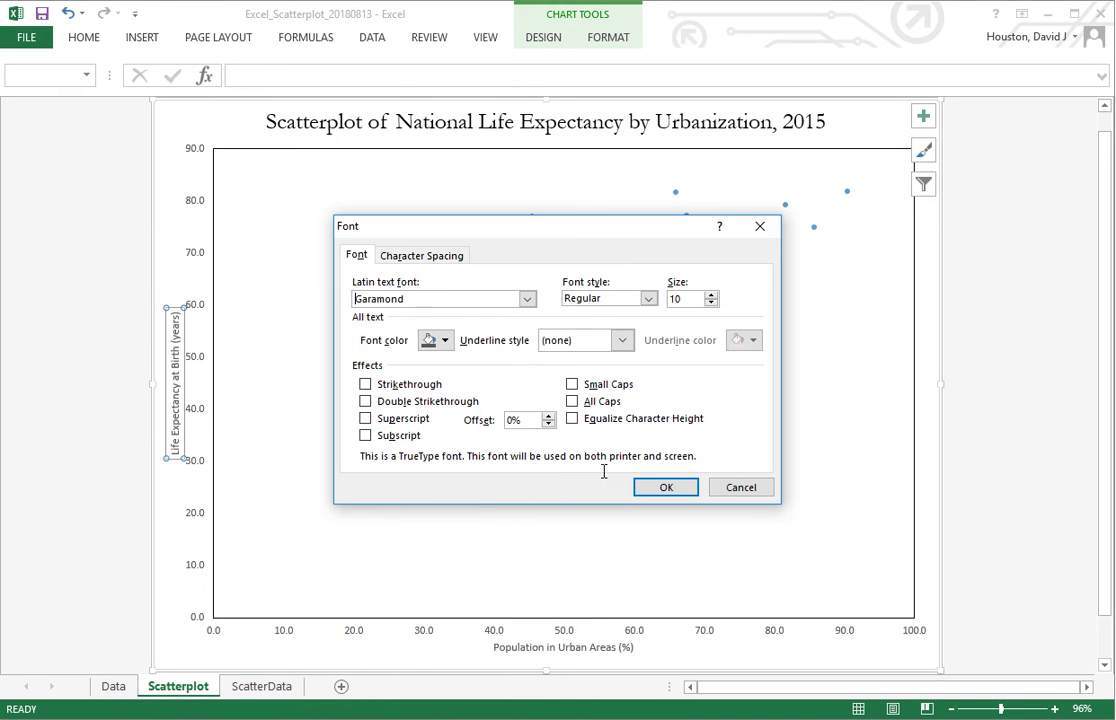
{"action": "left_click_drag", "start_coordinate": [693, 300], "coordinate": [668, 299]}
{"action": "type", "text": "14"}
{"action": "left_click", "coordinate": [444, 341]}
{"action": "left_click", "coordinate": [440, 399]}
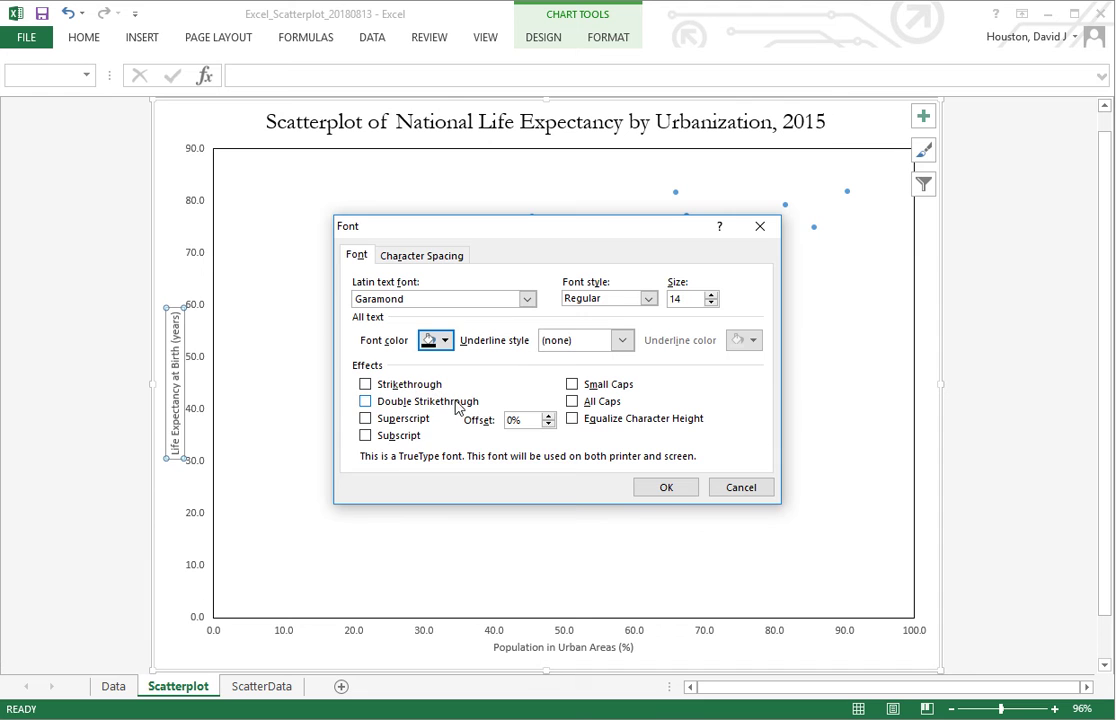
{"action": "left_click", "coordinate": [666, 488]}
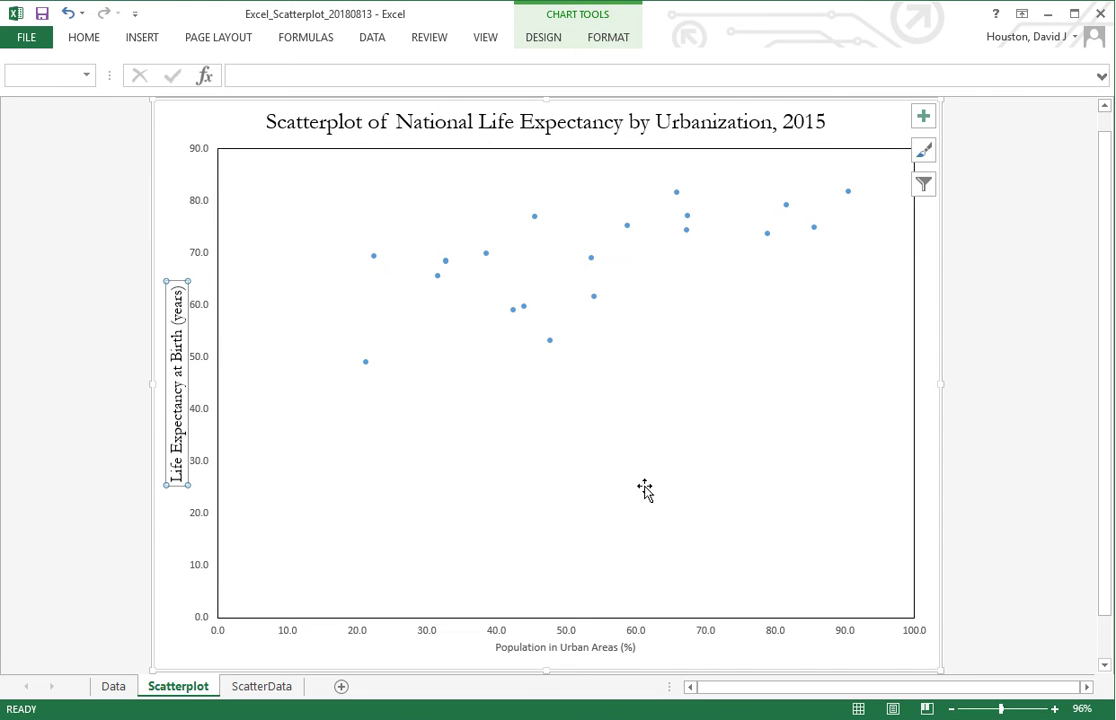
Format the horizontal axis title "Population in Urban Areas (%)" in Garamond, size 12, with the Automatic font color.
{"action": "left_click", "coordinate": [549, 648]}
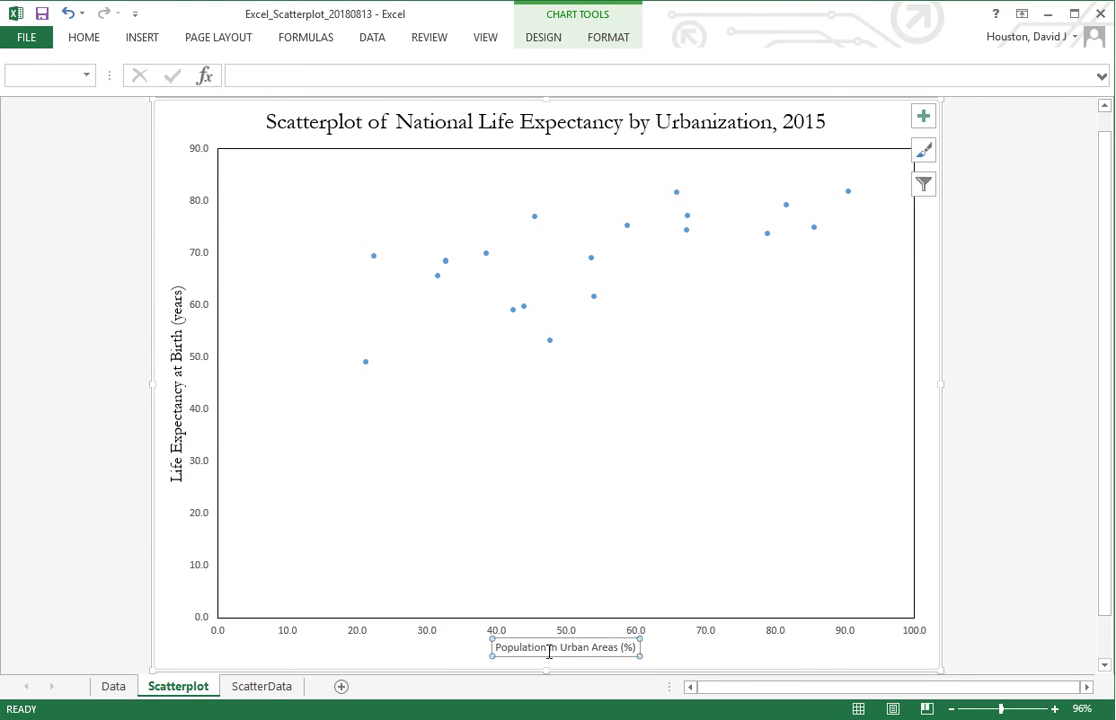
{"action": "right_click", "coordinate": [549, 652]}
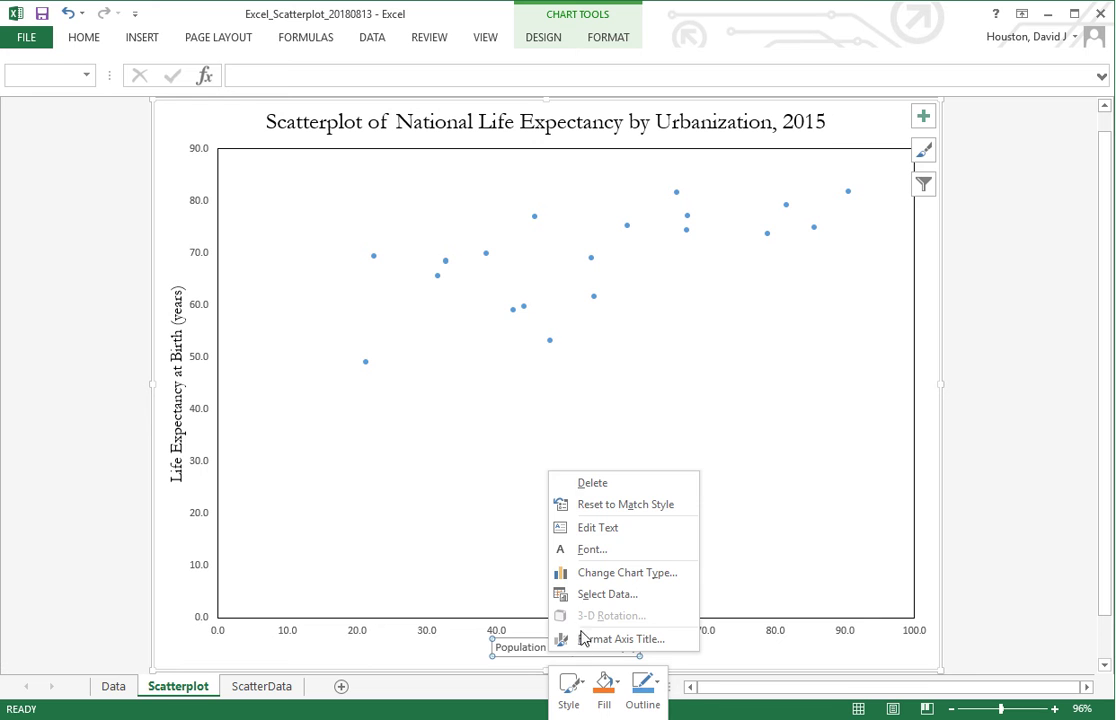
{"action": "left_click", "coordinate": [590, 549]}
{"action": "left_click", "coordinate": [527, 299]}
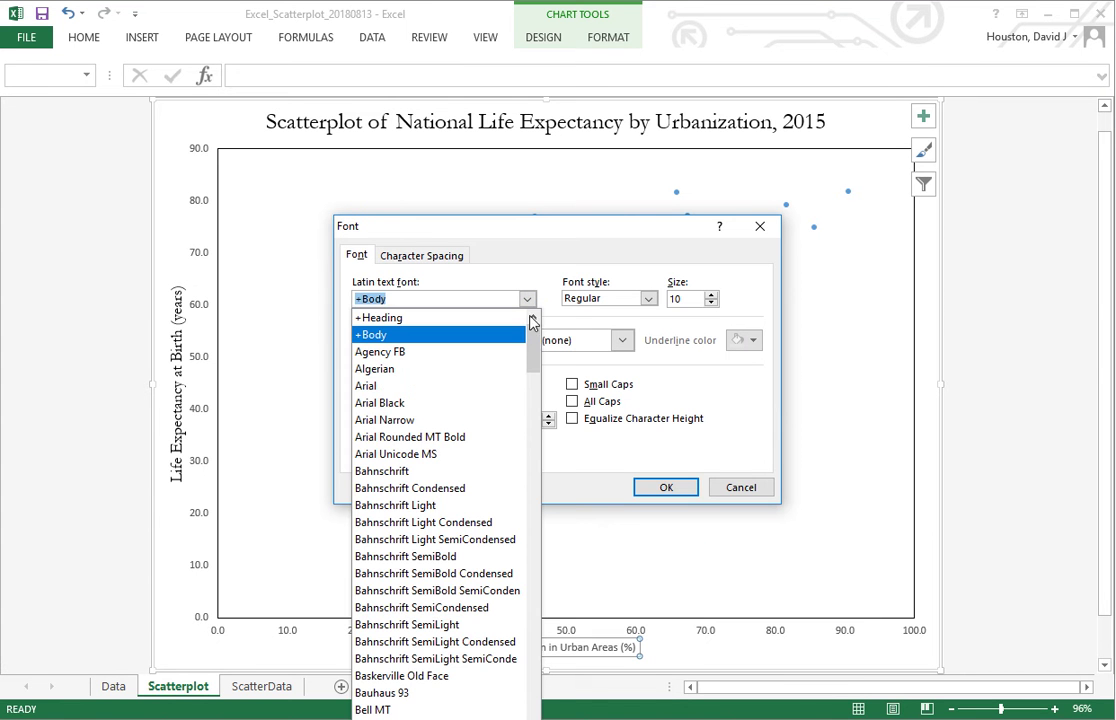
{"action": "left_click_drag", "start_coordinate": [533, 345], "coordinate": [553, 474]}
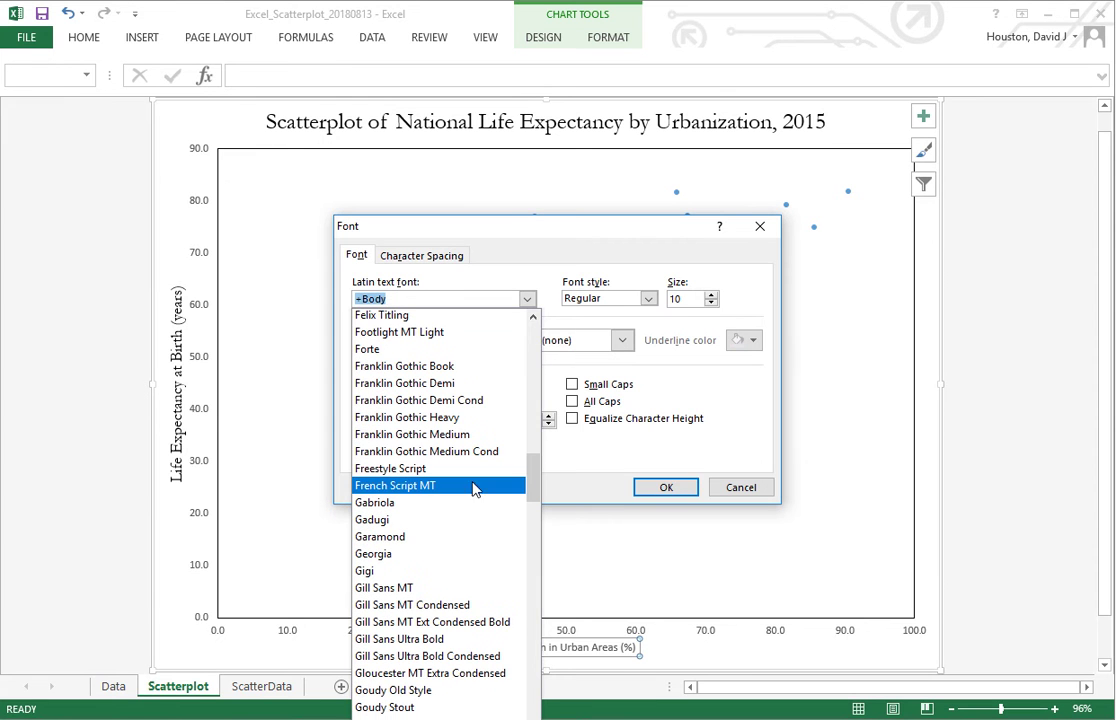
{"action": "left_click", "coordinate": [433, 537]}
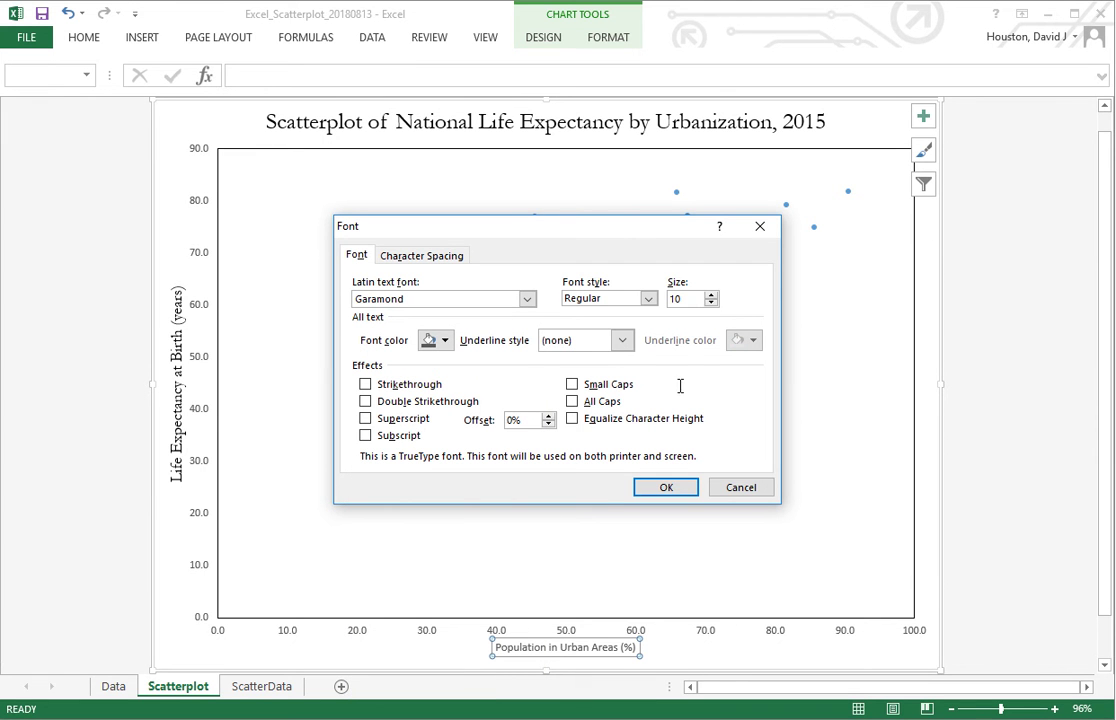
{"action": "double_click", "coordinate": [690, 298]}
{"action": "type", "text": "12"}
{"action": "left_click", "coordinate": [446, 340]}
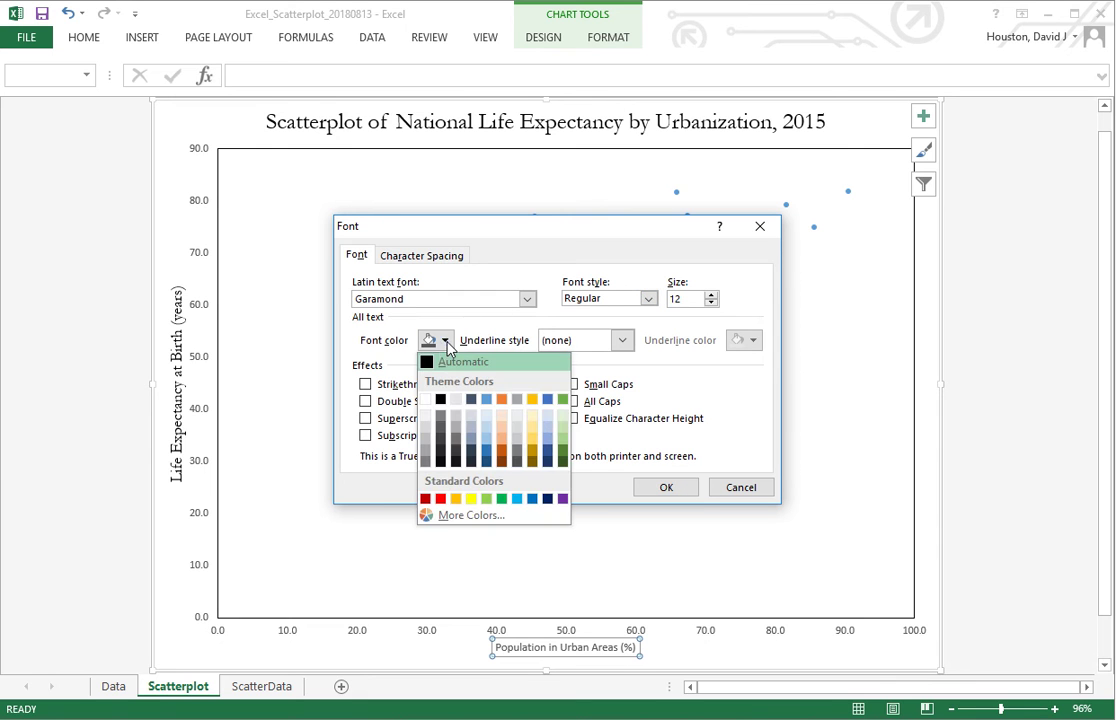
{"action": "left_click", "coordinate": [432, 362]}
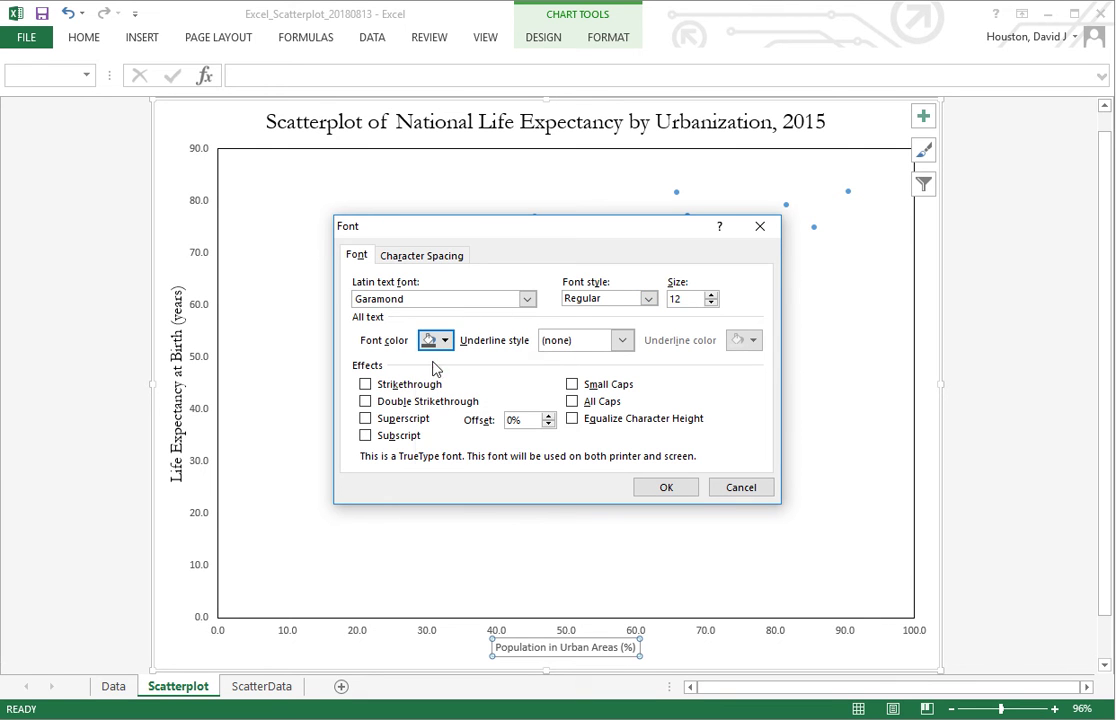
{"action": "left_click", "coordinate": [665, 487]}
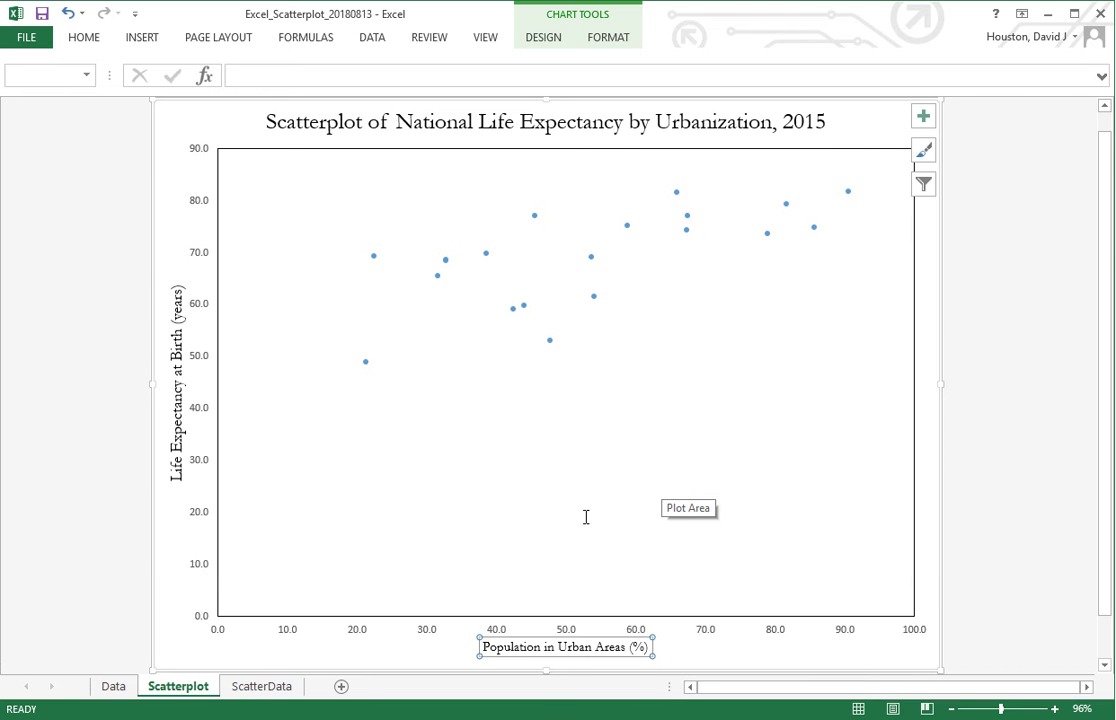
Set the font size of the horizontal axis title to 14.
{"action": "right_click", "coordinate": [556, 646]}
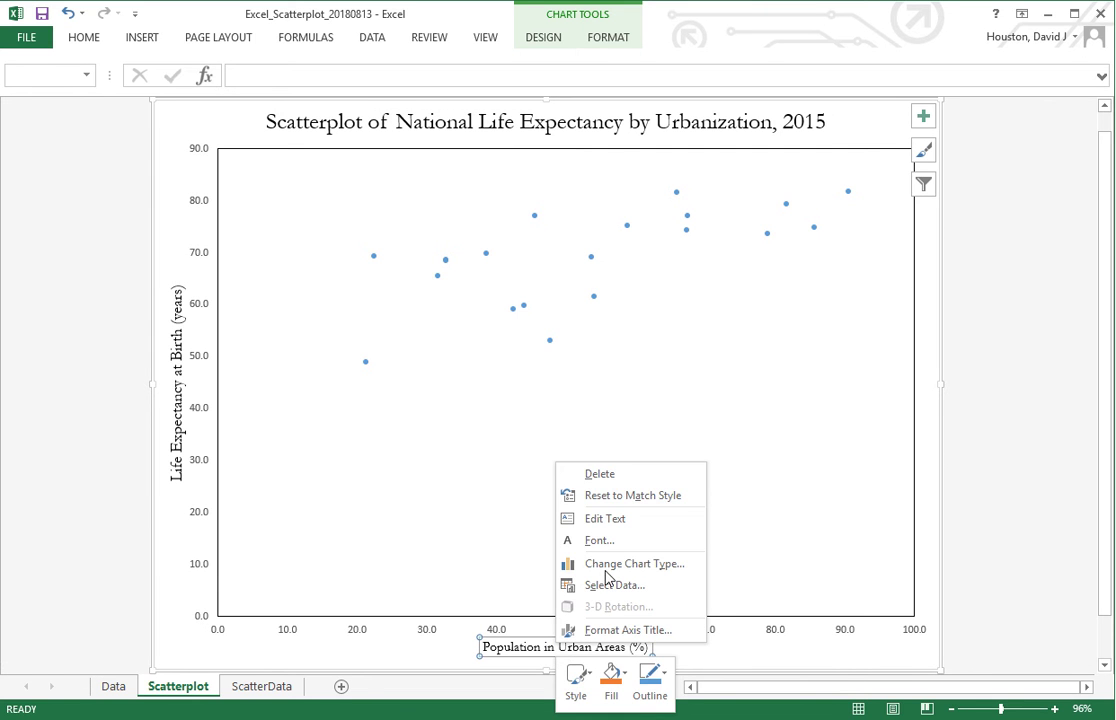
{"action": "left_click", "coordinate": [605, 539]}
{"action": "double_click", "coordinate": [687, 298]}
{"action": "type", "text": "14"}
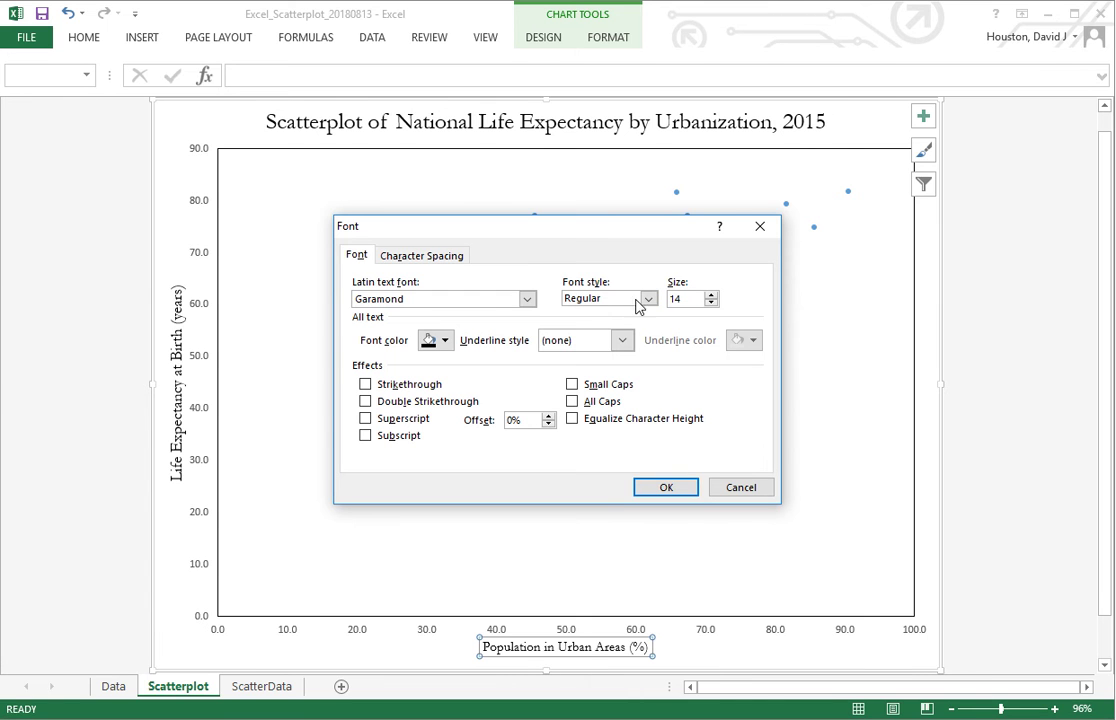
{"action": "left_click", "coordinate": [665, 487]}
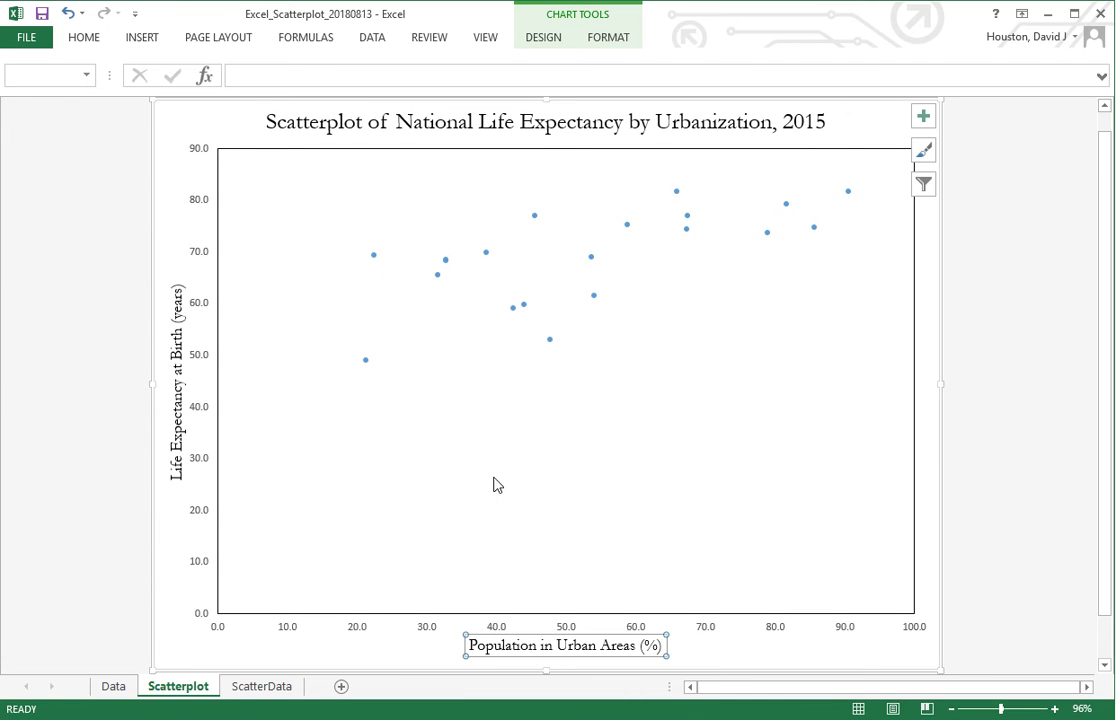
Format the vertical axis number labels in Garamond, size 12, with black font color.
{"action": "left_click", "coordinate": [196, 205]}
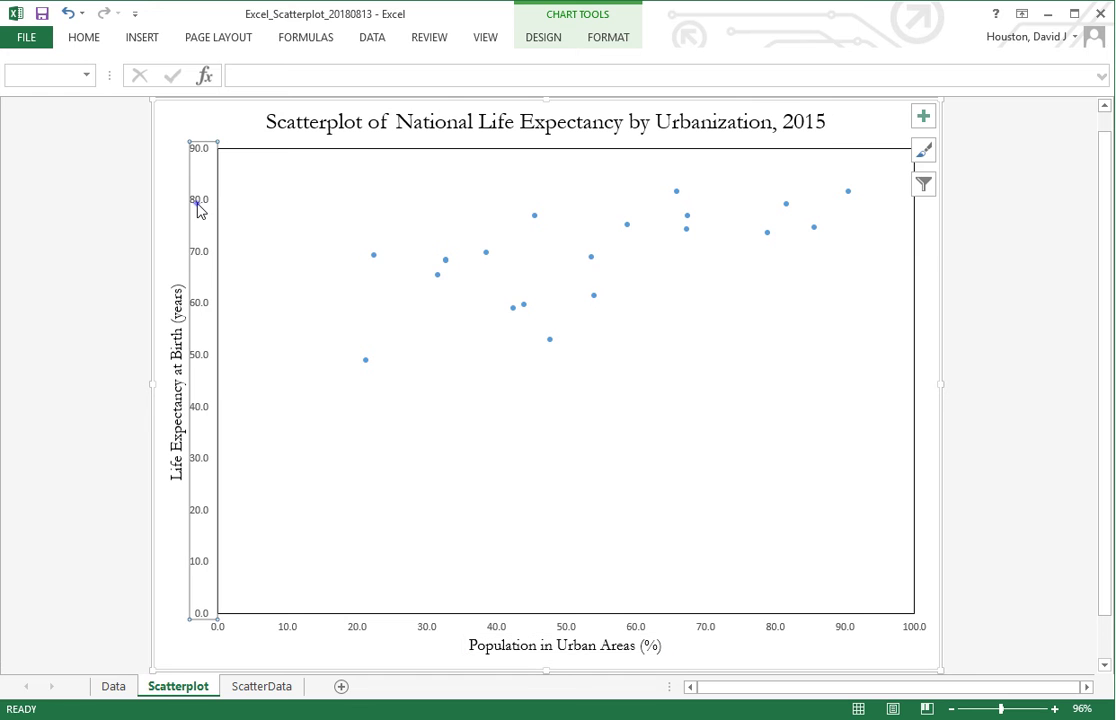
{"action": "right_click", "coordinate": [197, 204]}
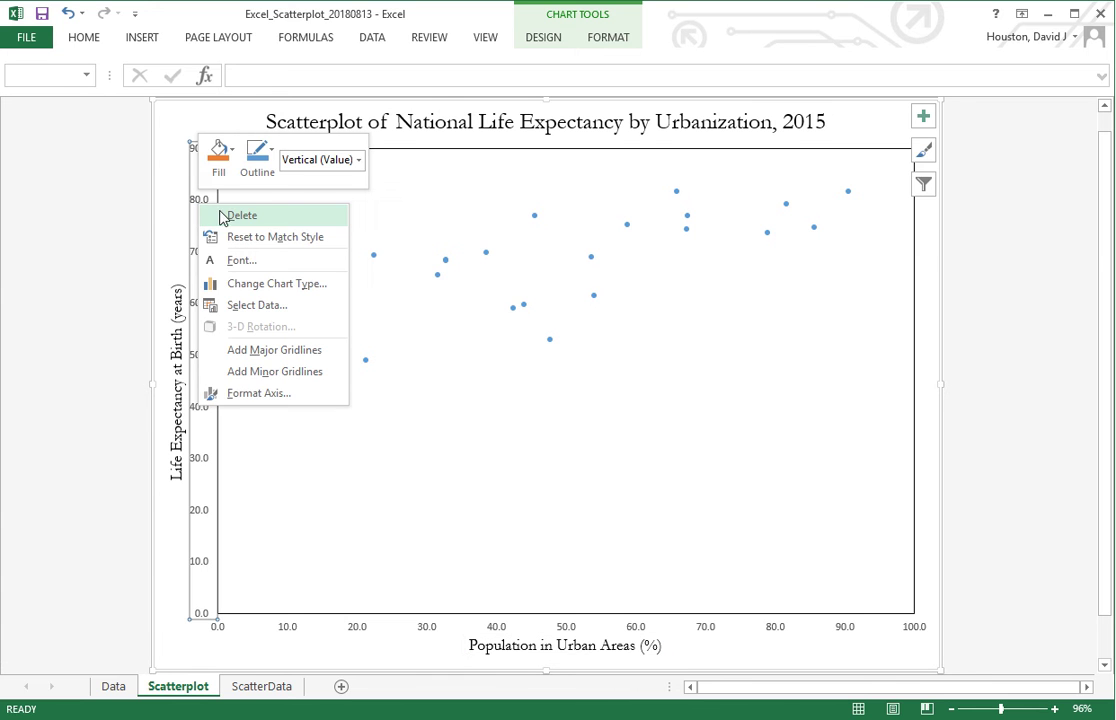
{"action": "left_click", "coordinate": [238, 260]}
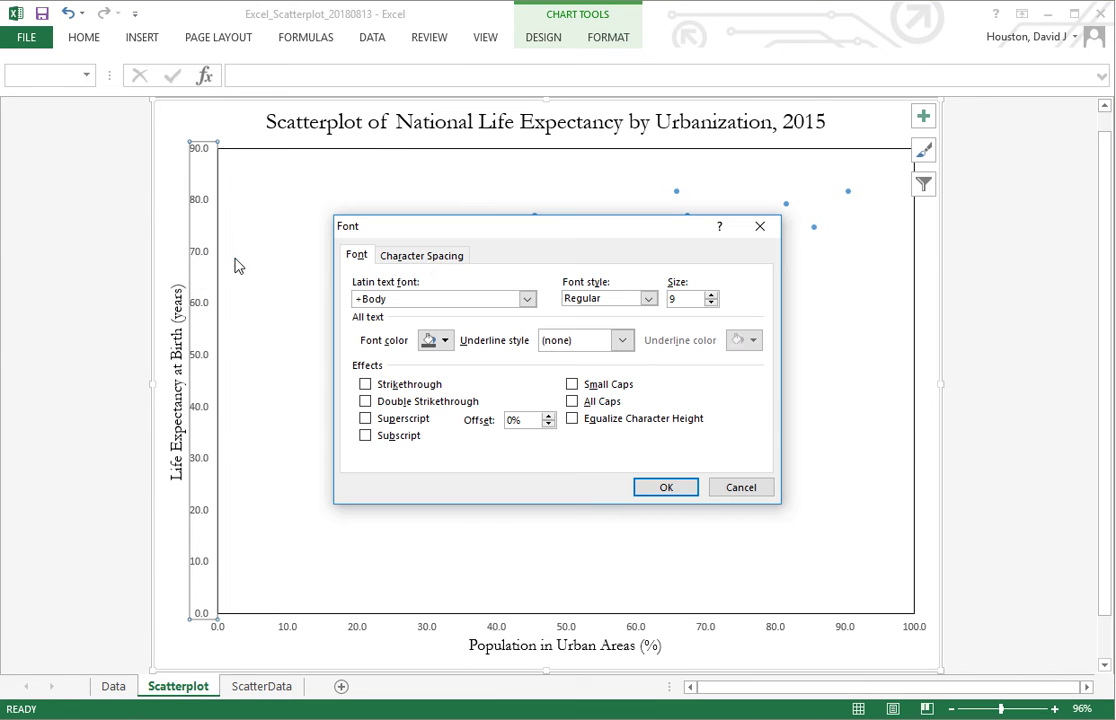
{"action": "left_click", "coordinate": [527, 298]}
{"action": "left_click_drag", "start_coordinate": [533, 343], "coordinate": [548, 484]}
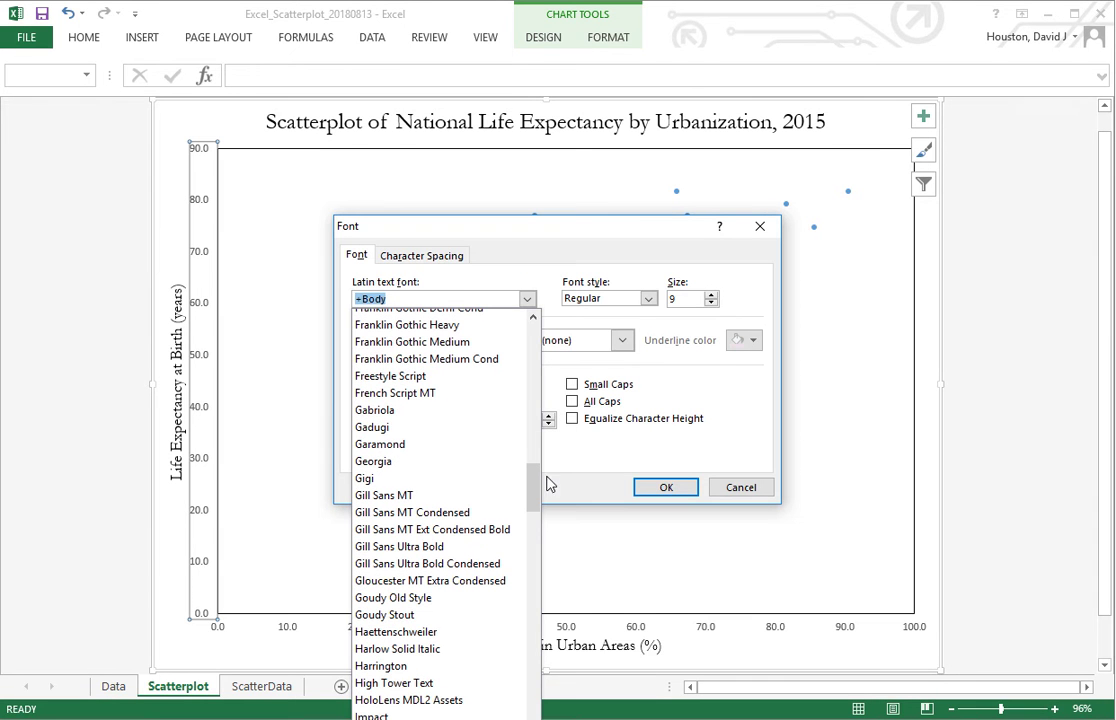
{"action": "left_click", "coordinate": [450, 446]}
{"action": "double_click", "coordinate": [691, 300]}
{"action": "type", "text": "12"}
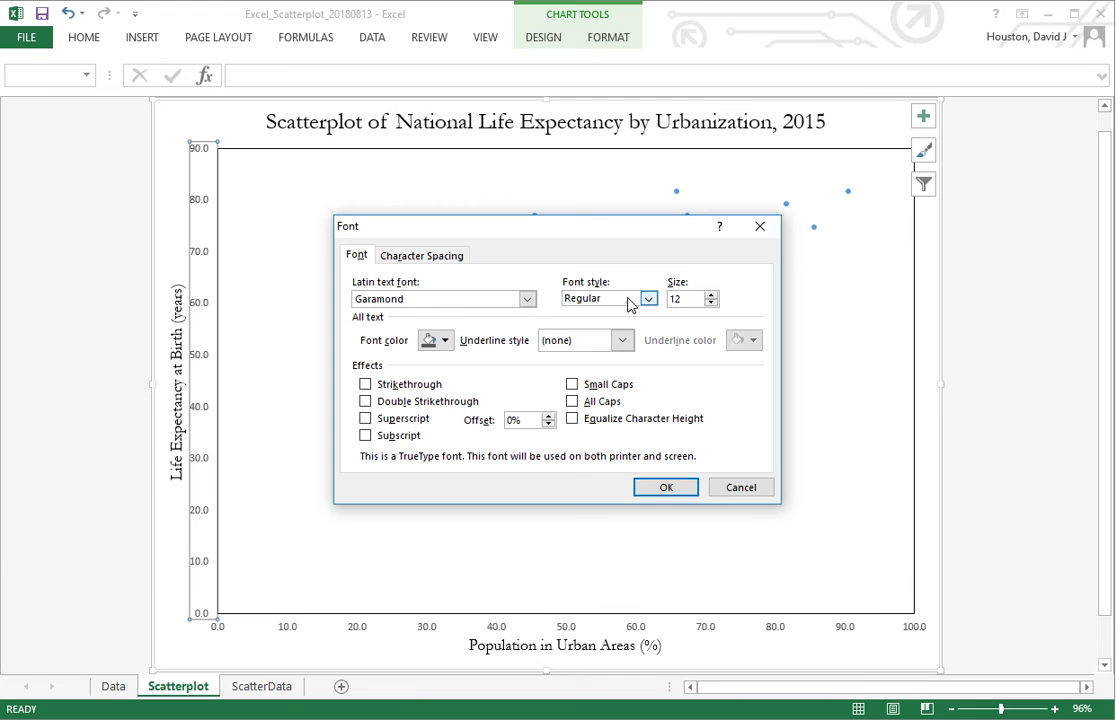
{"action": "left_click", "coordinate": [445, 340]}
{"action": "left_click", "coordinate": [438, 396]}
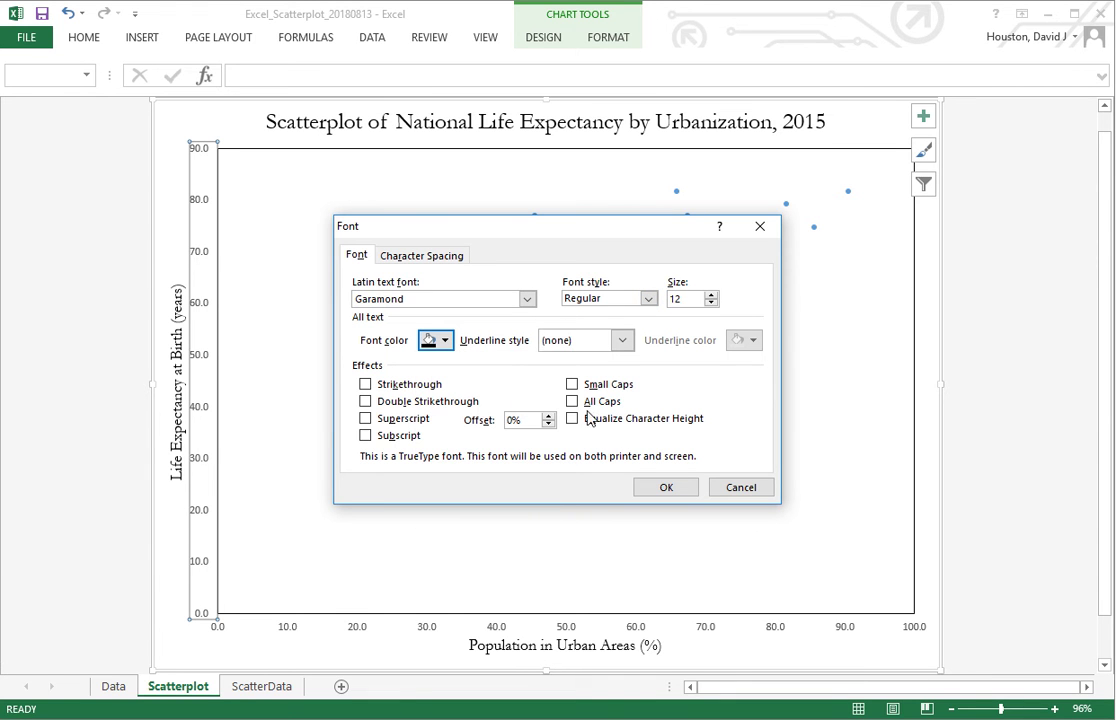
{"action": "left_click", "coordinate": [663, 486]}
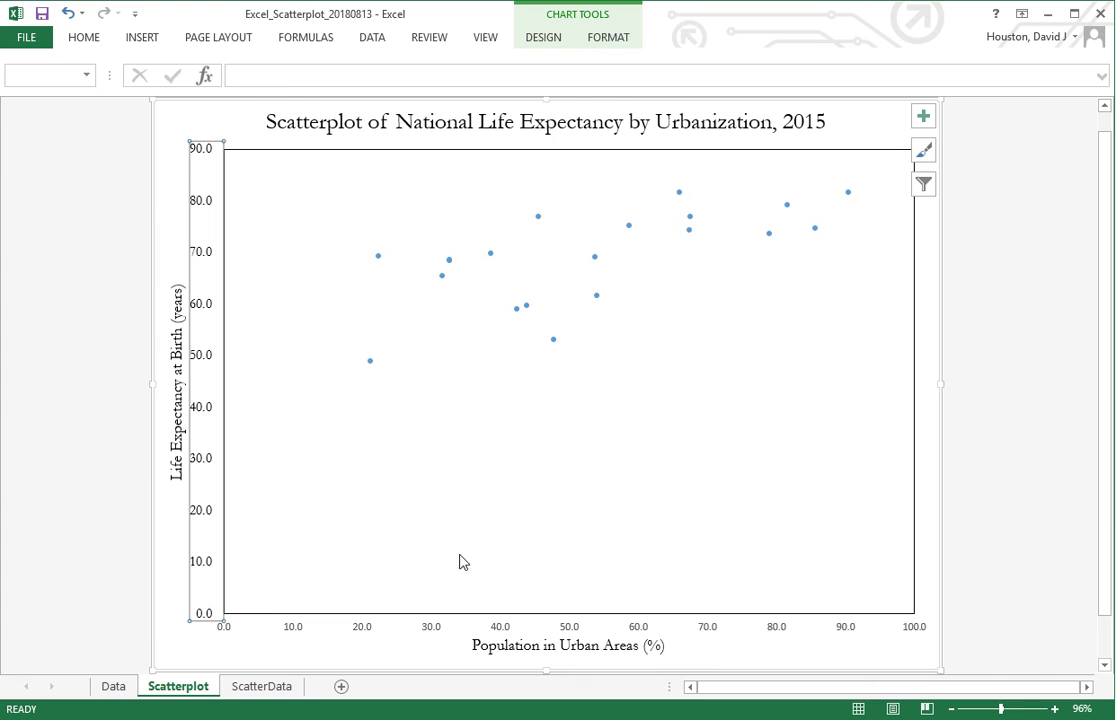
Format the horizontal axis number labels in Garamond, size 12, with black font color.
{"action": "left_click", "coordinate": [444, 632]}
{"action": "right_click", "coordinate": [444, 632]}
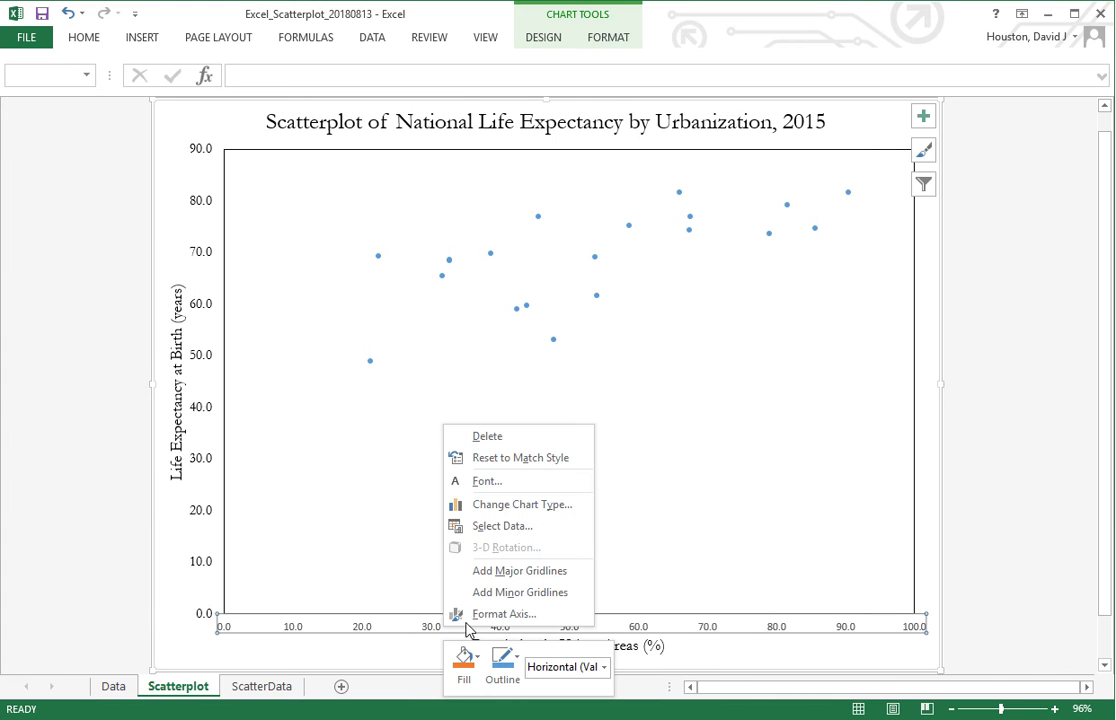
{"action": "left_click", "coordinate": [525, 482]}
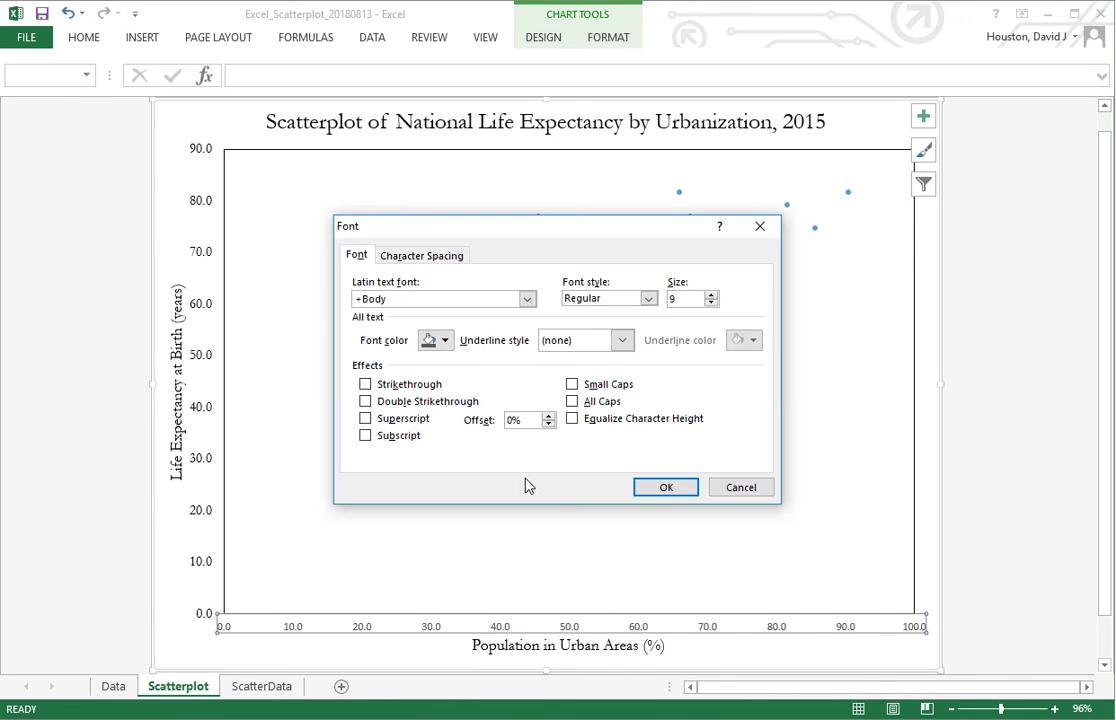
{"action": "left_click", "coordinate": [527, 300]}
{"action": "left_click_drag", "start_coordinate": [537, 340], "coordinate": [550, 463]}
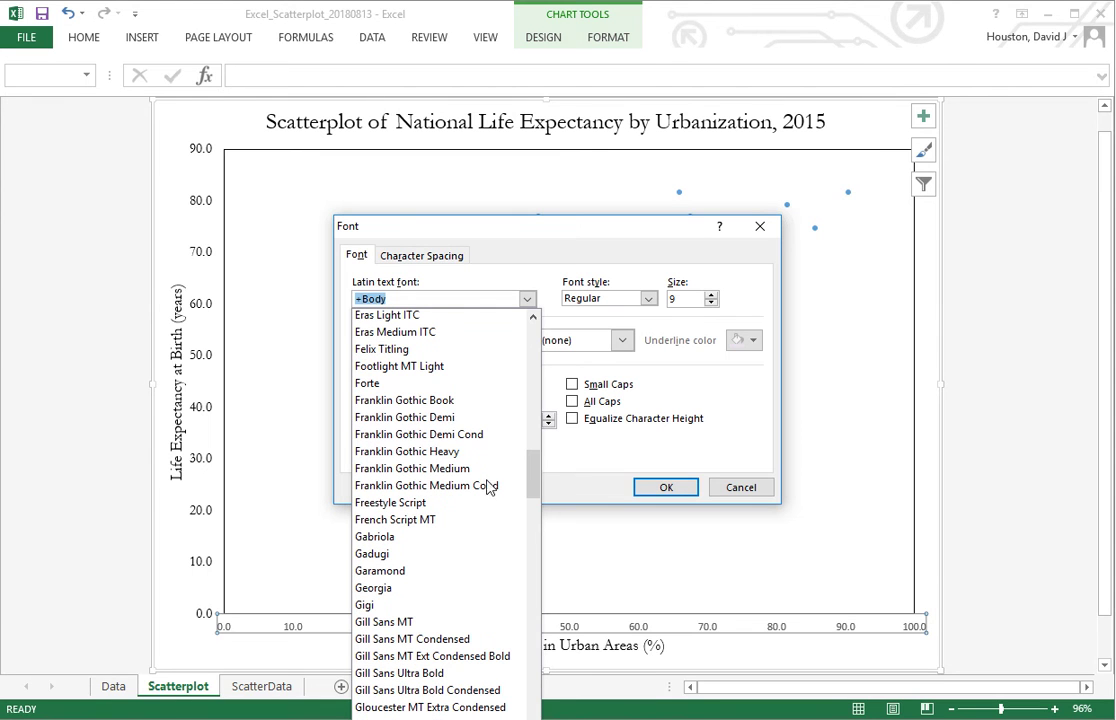
{"action": "left_click", "coordinate": [462, 577]}
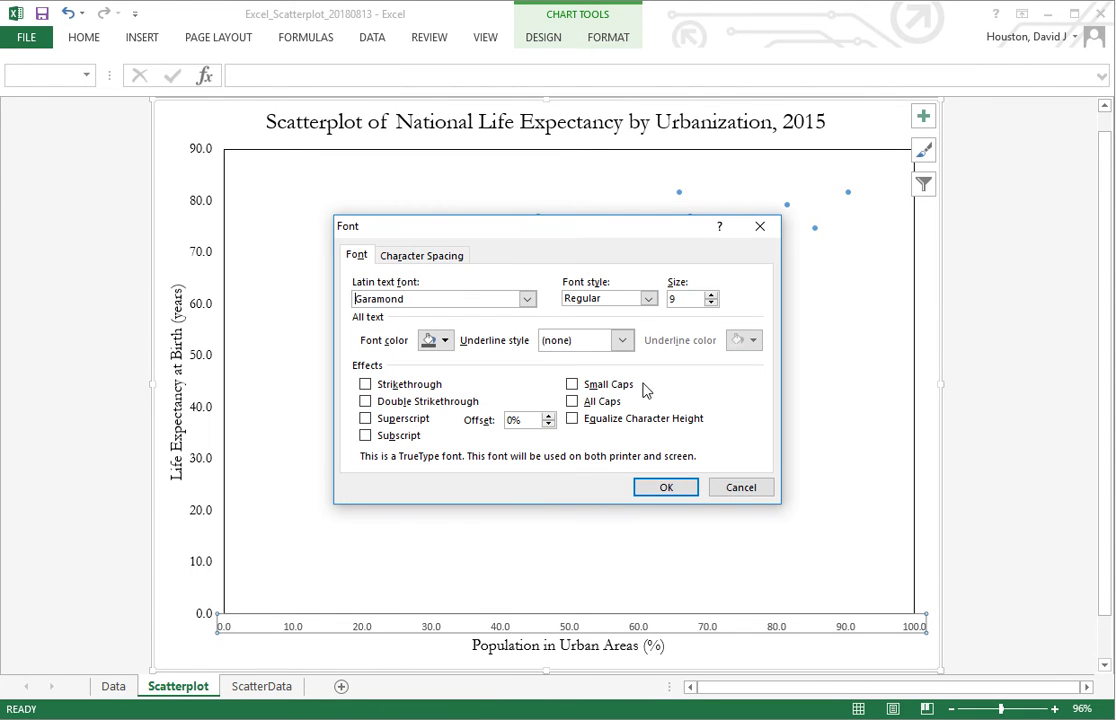
{"action": "left_click", "coordinate": [648, 298]}
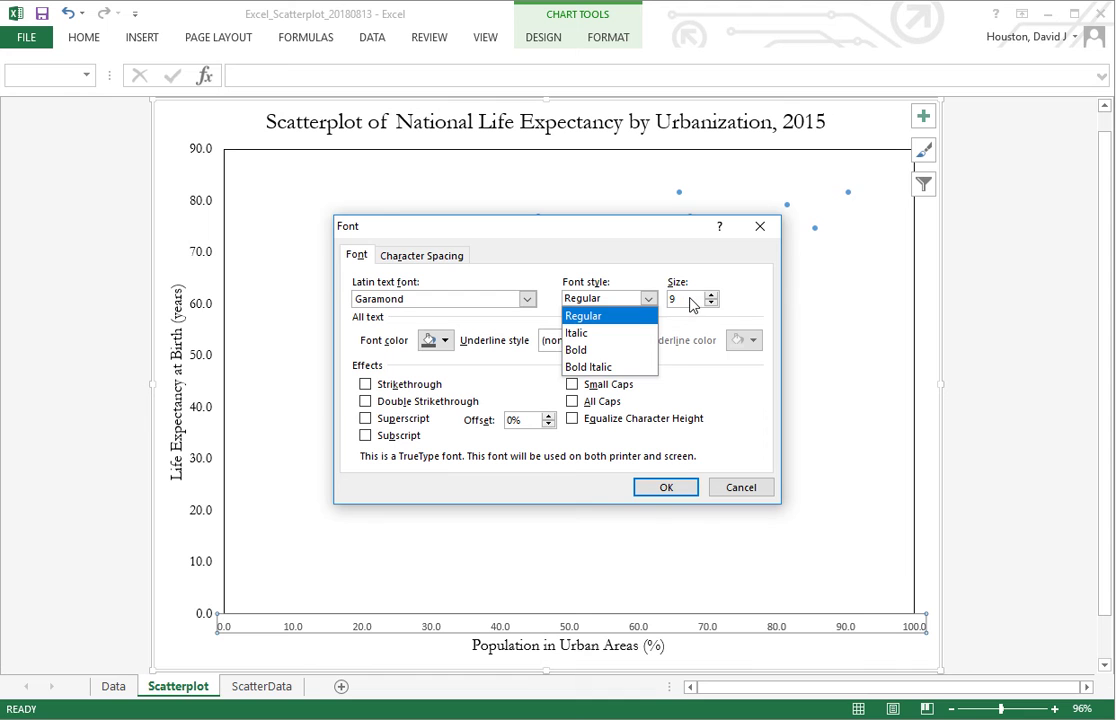
{"action": "left_click", "coordinate": [691, 298]}
{"action": "left_click_drag", "start_coordinate": [691, 298], "coordinate": [665, 301]}
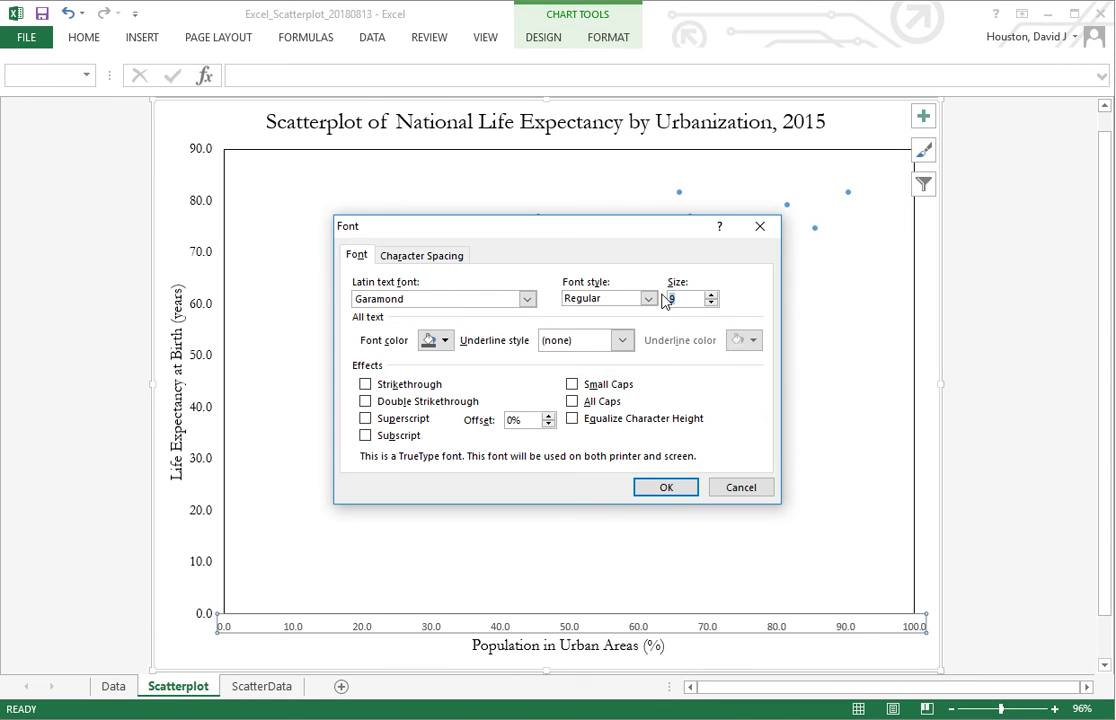
{"action": "type", "text": "12"}
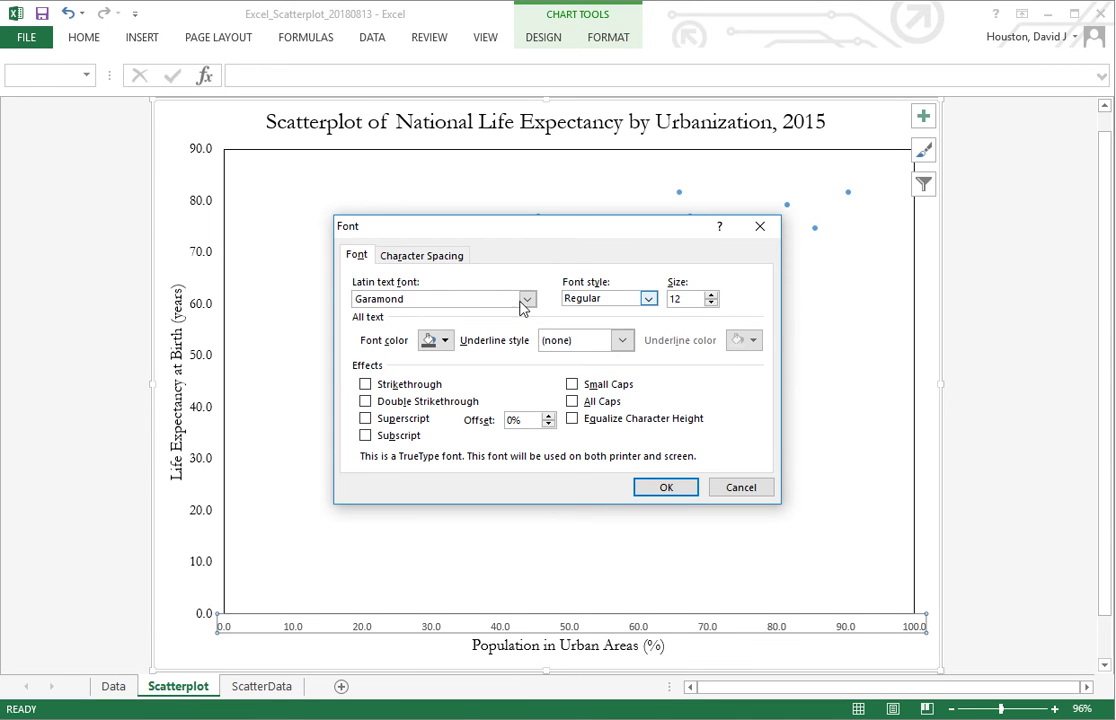
{"action": "left_click", "coordinate": [444, 341]}
{"action": "left_click", "coordinate": [440, 399]}
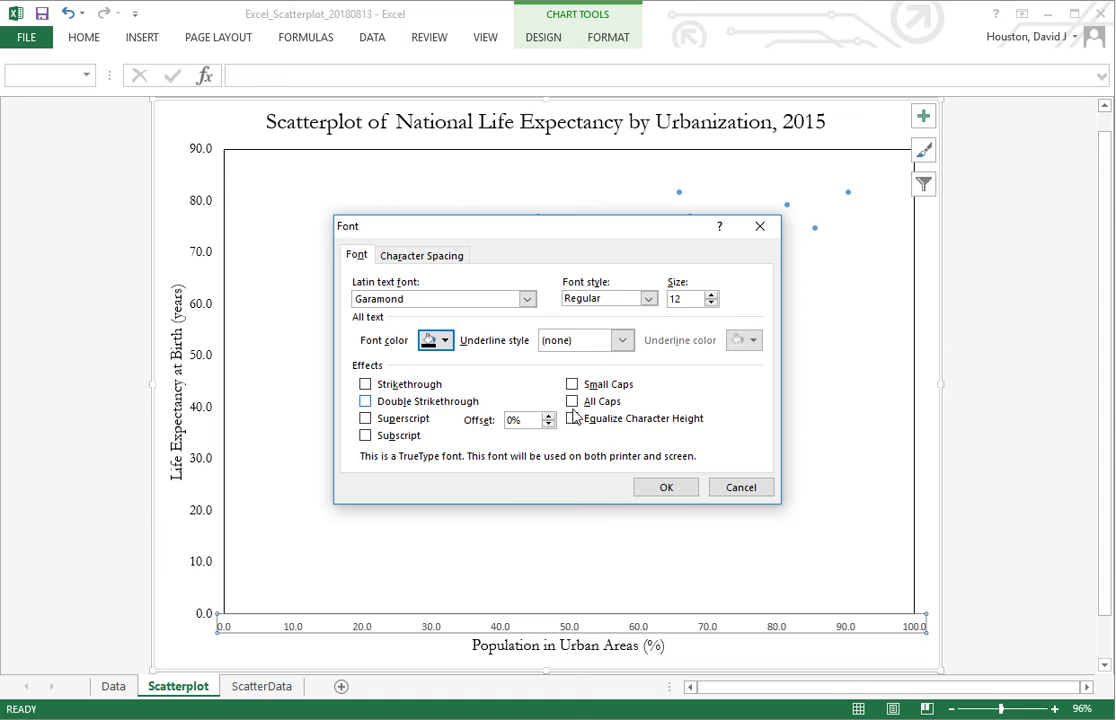
{"action": "left_click", "coordinate": [664, 487]}
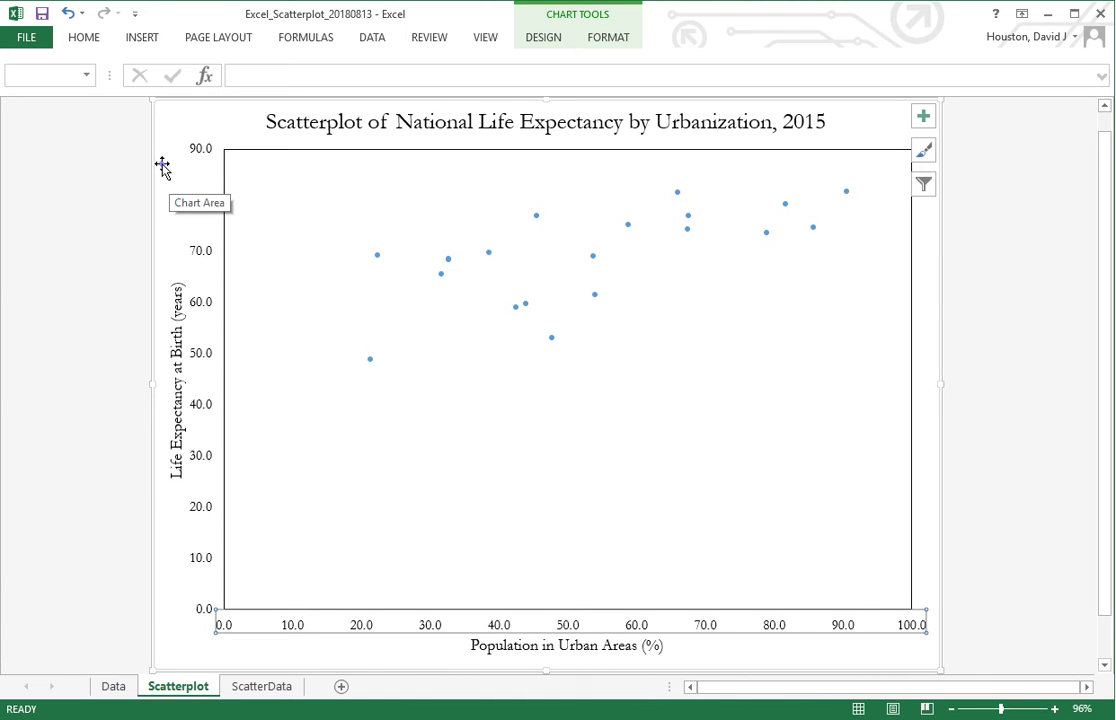
{"action": "left_click", "coordinate": [162, 167]}
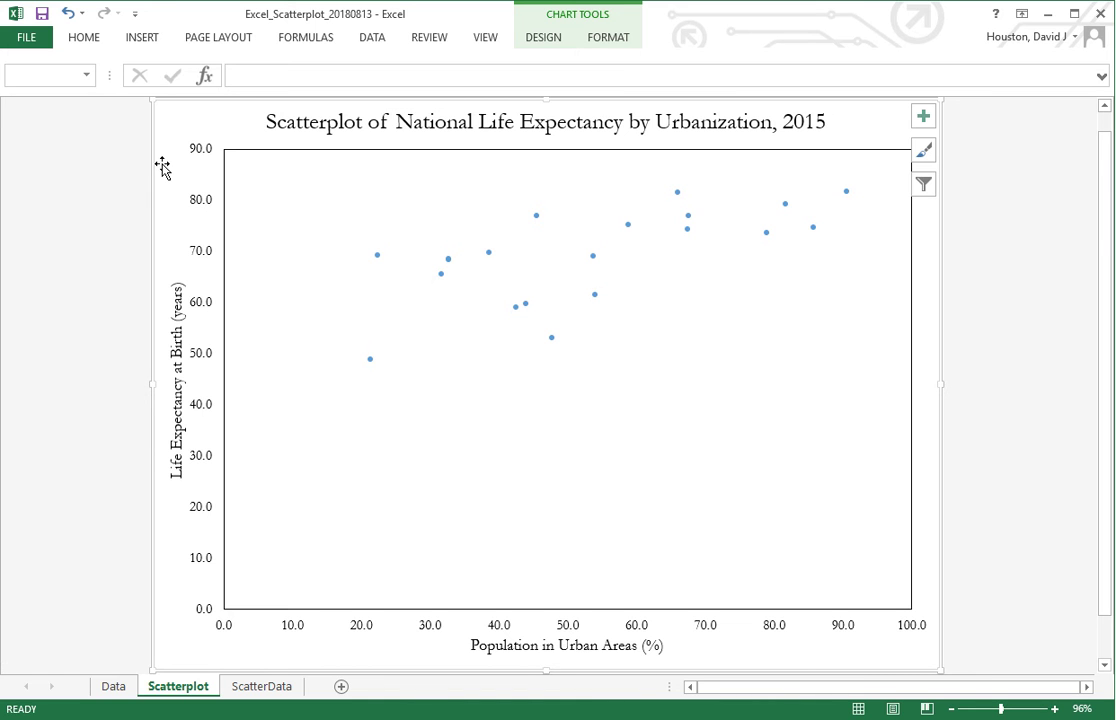
Set the minimum bound of the vertical axis to 40.
{"action": "left_click", "coordinate": [200, 207]}
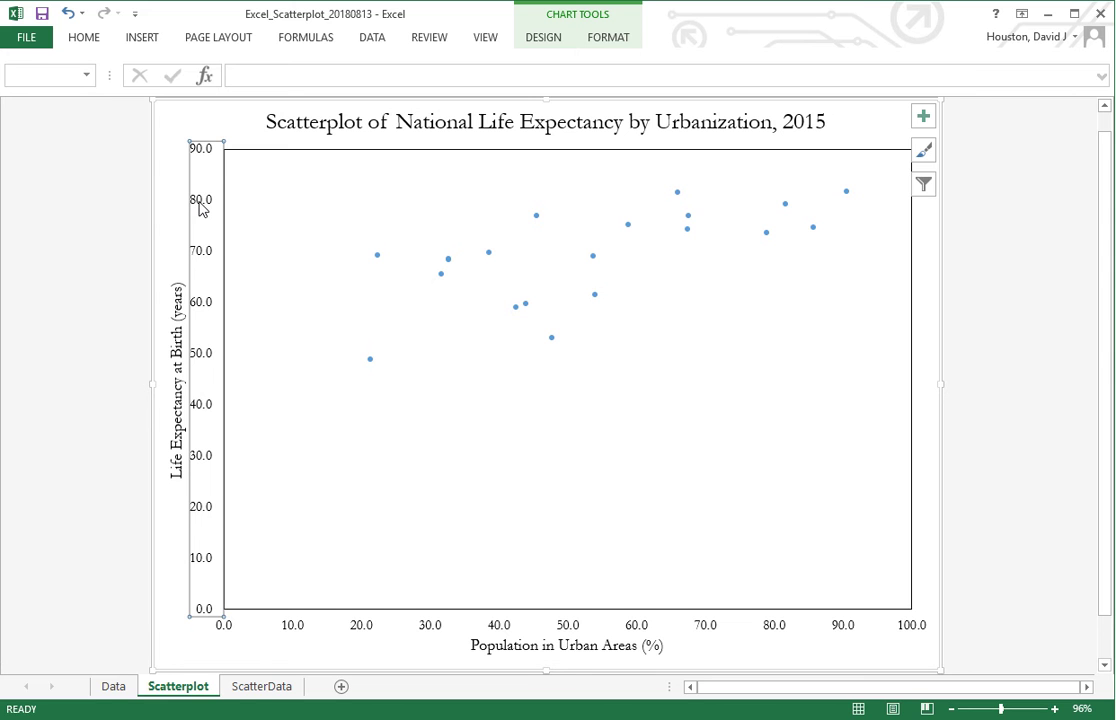
{"action": "right_click", "coordinate": [201, 207]}
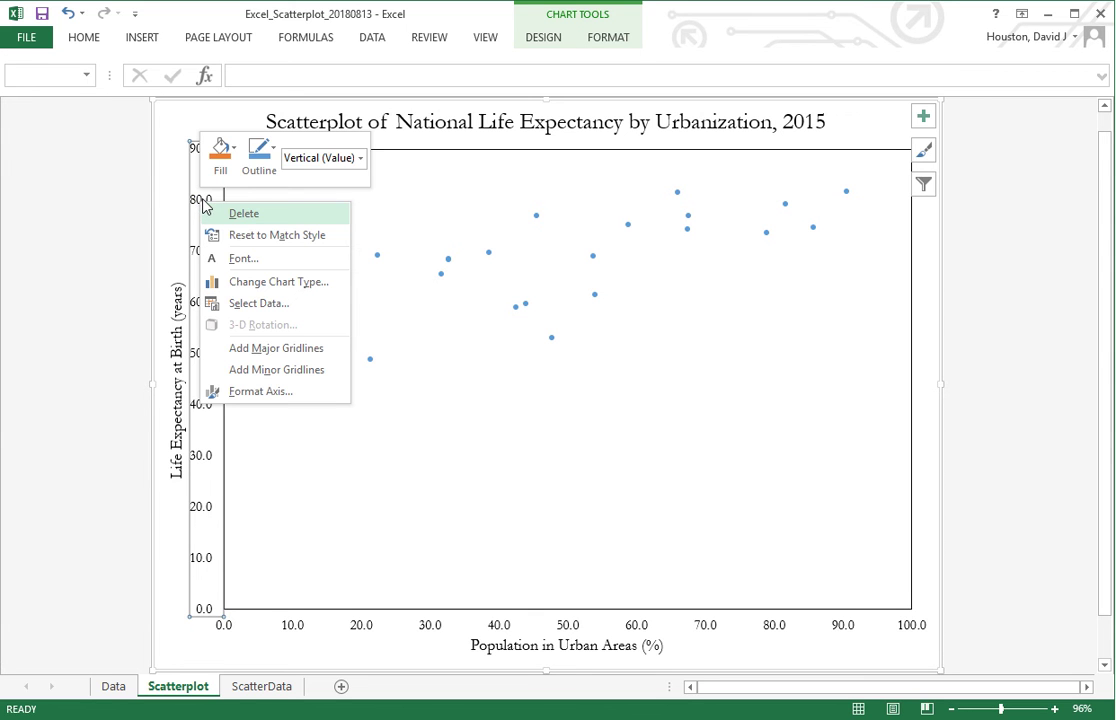
{"action": "left_click", "coordinate": [260, 391]}
{"action": "type", "text": "40"}
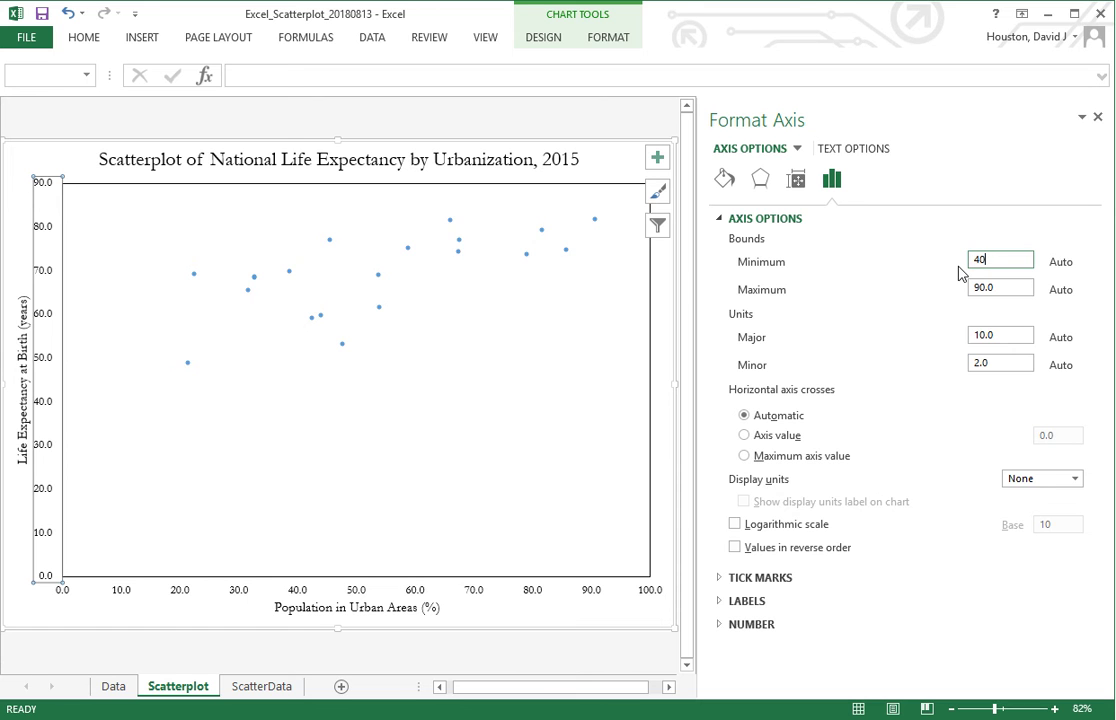
{"action": "key", "text": "Return"}
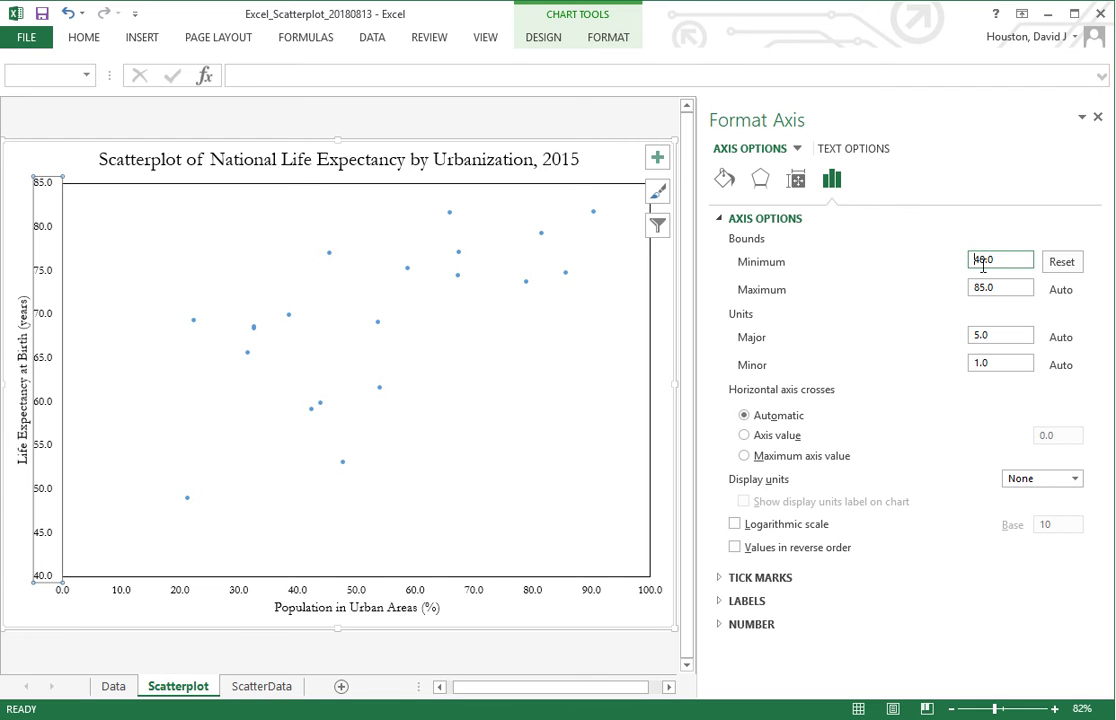
Set the minimum bound of the vertical axis back to 0.
{"action": "double_click", "coordinate": [1003, 262]}
{"action": "type", "text": "0"}
{"action": "key", "text": "Return"}
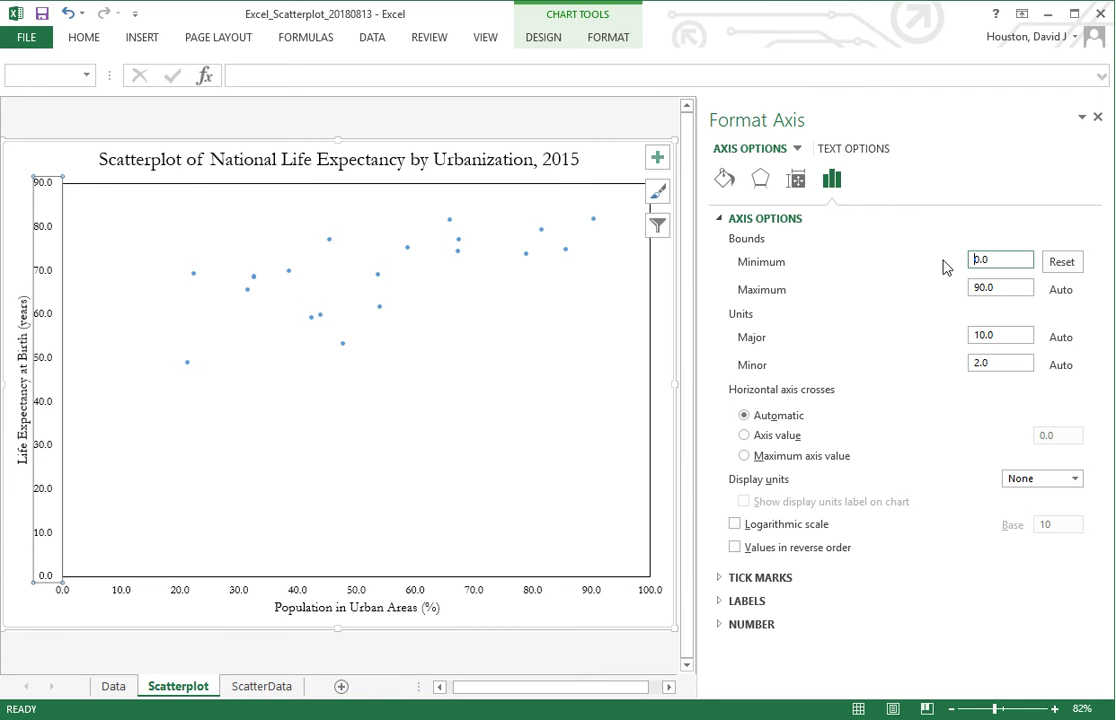
Format the vertical axis labels with the Number category and 0 decimal places.
{"action": "left_click", "coordinate": [745, 625]}
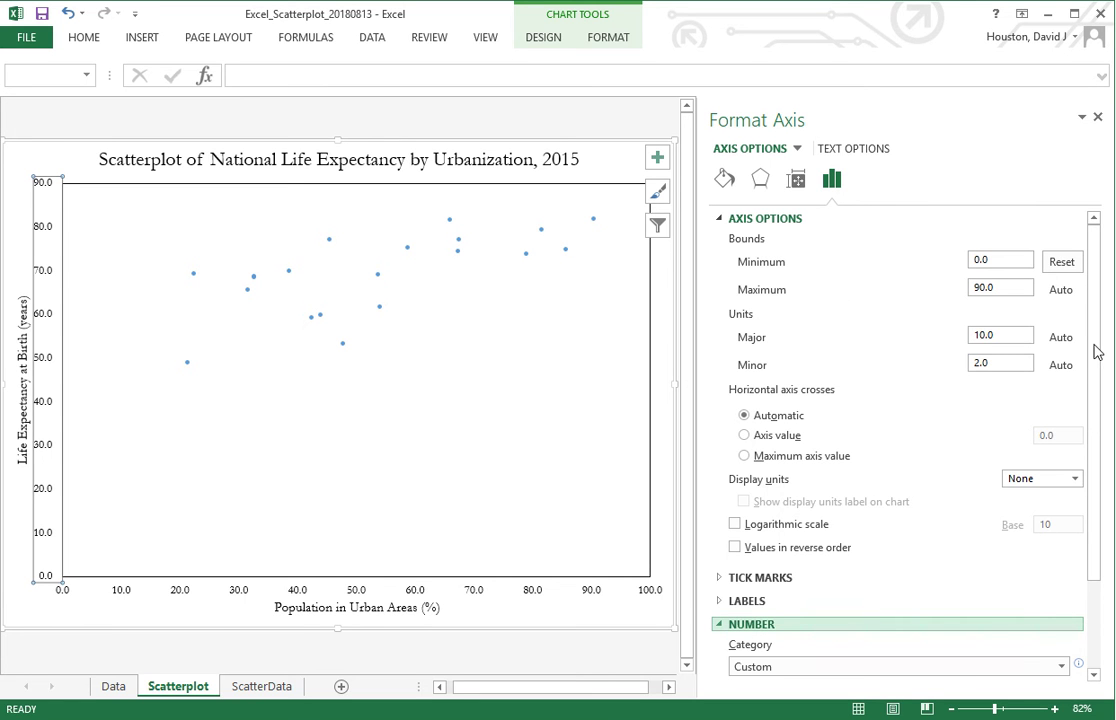
{"action": "left_click_drag", "start_coordinate": [1098, 361], "coordinate": [1098, 481]}
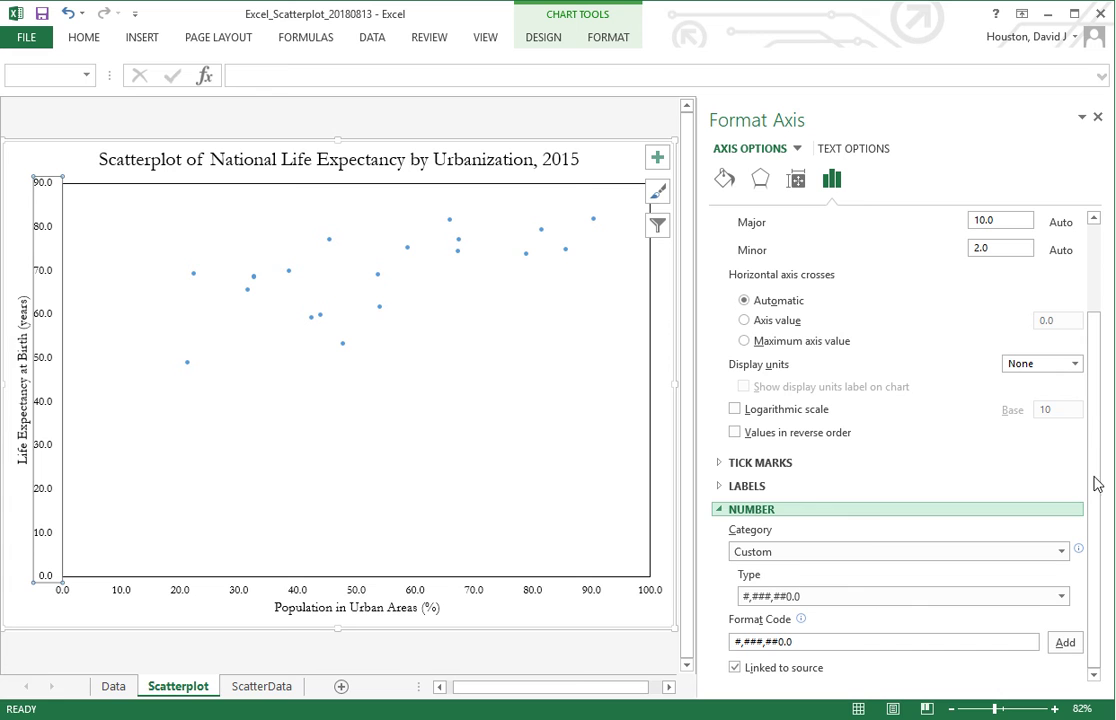
{"action": "left_click", "coordinate": [1061, 552]}
{"action": "left_click", "coordinate": [979, 588]}
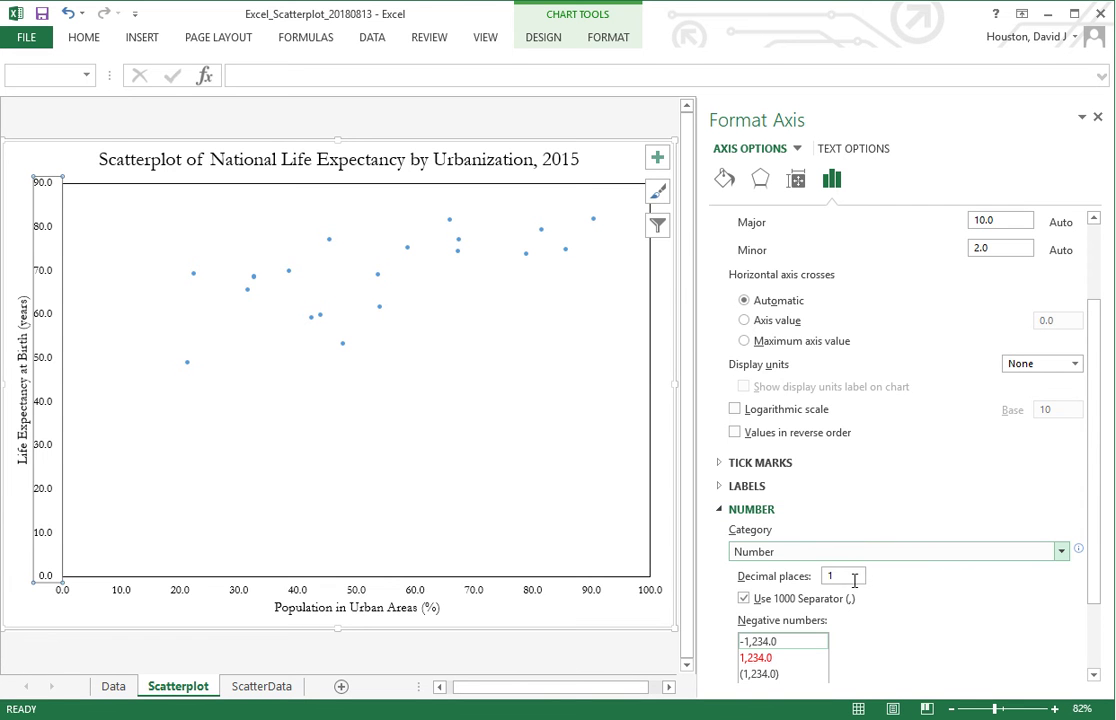
{"action": "left_click_drag", "start_coordinate": [853, 579], "coordinate": [797, 582]}
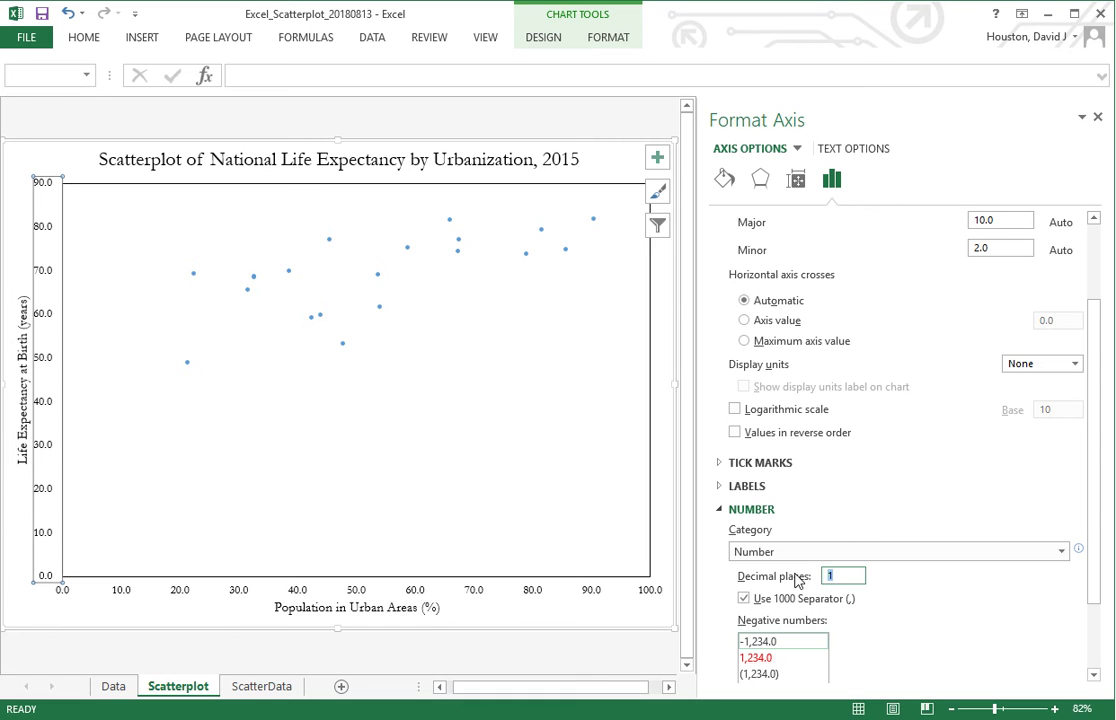
{"action": "type", "text": "0"}
{"action": "key", "text": "Return"}
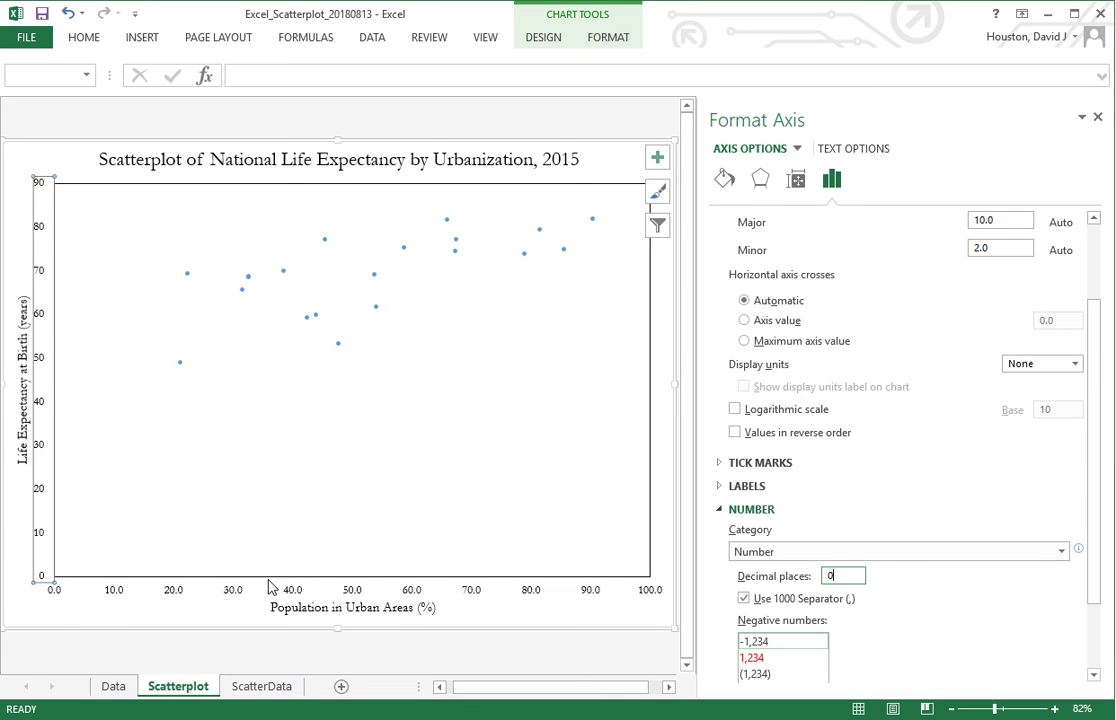
Format the horizontal axis labels with the Number category and 0 decimal places, and close the axis formatting options.
{"action": "left_click", "coordinate": [170, 598]}
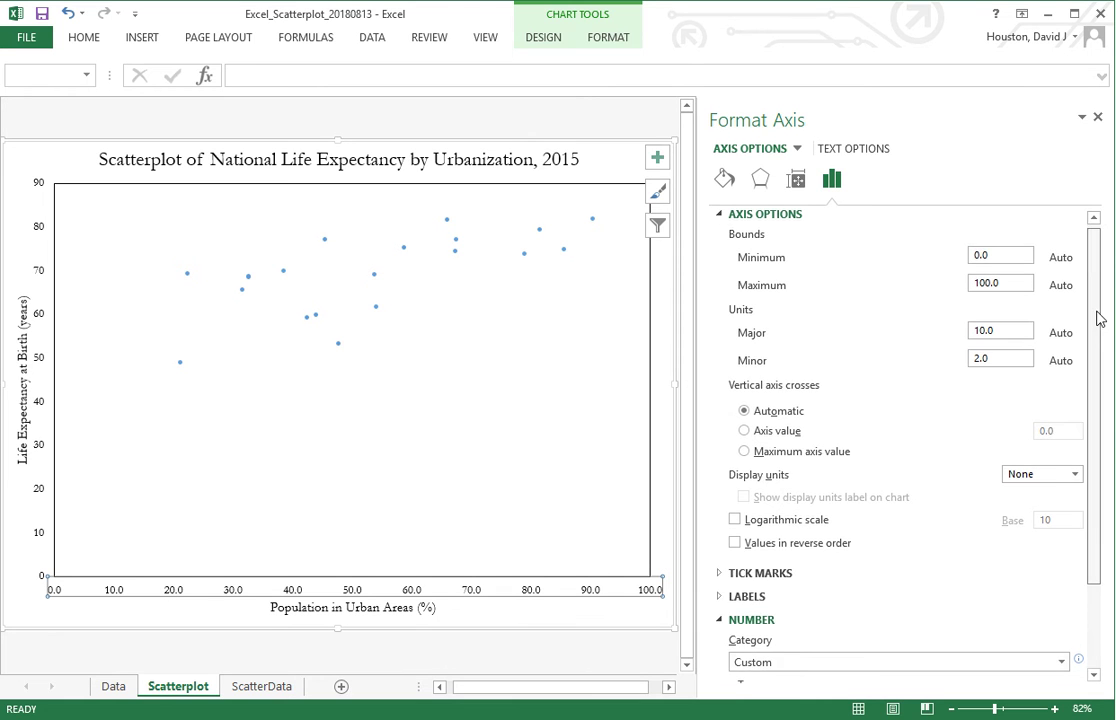
{"action": "scroll", "coordinate": [1096, 316], "scroll_direction": "down", "scroll_amount": 3}
{"action": "left_click", "coordinate": [1059, 553]}
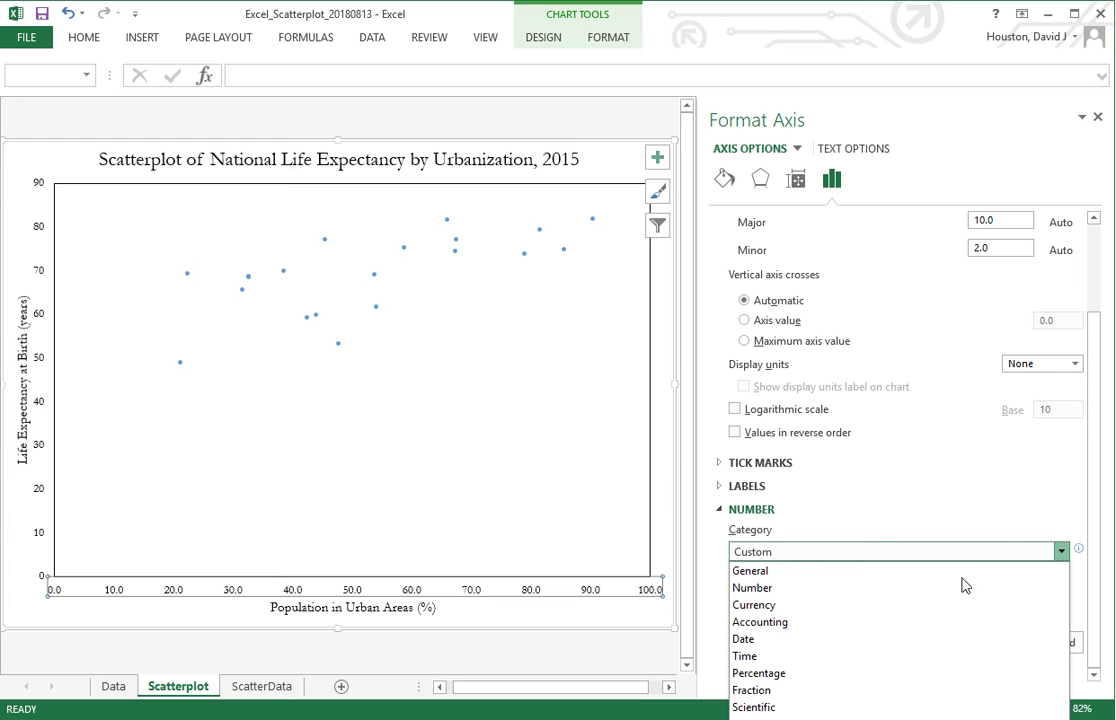
{"action": "left_click", "coordinate": [890, 590]}
{"action": "left_click", "coordinate": [839, 578]}
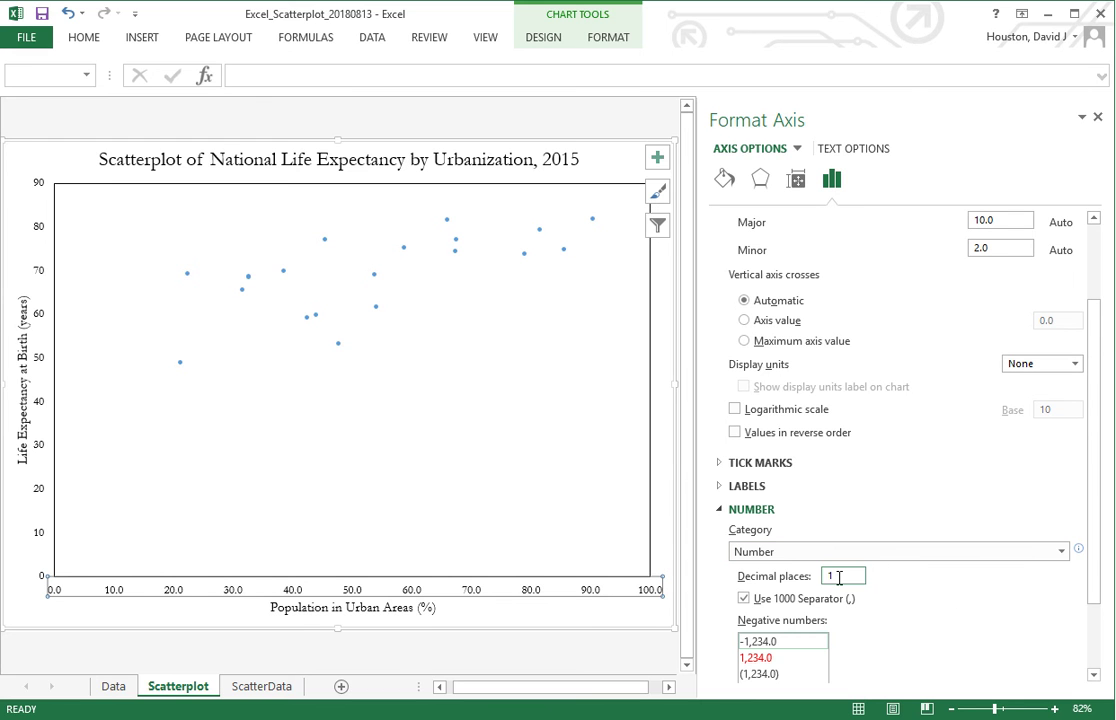
{"action": "key", "text": "BackSpace"}
{"action": "type", "text": "0"}
{"action": "key", "text": "Return"}
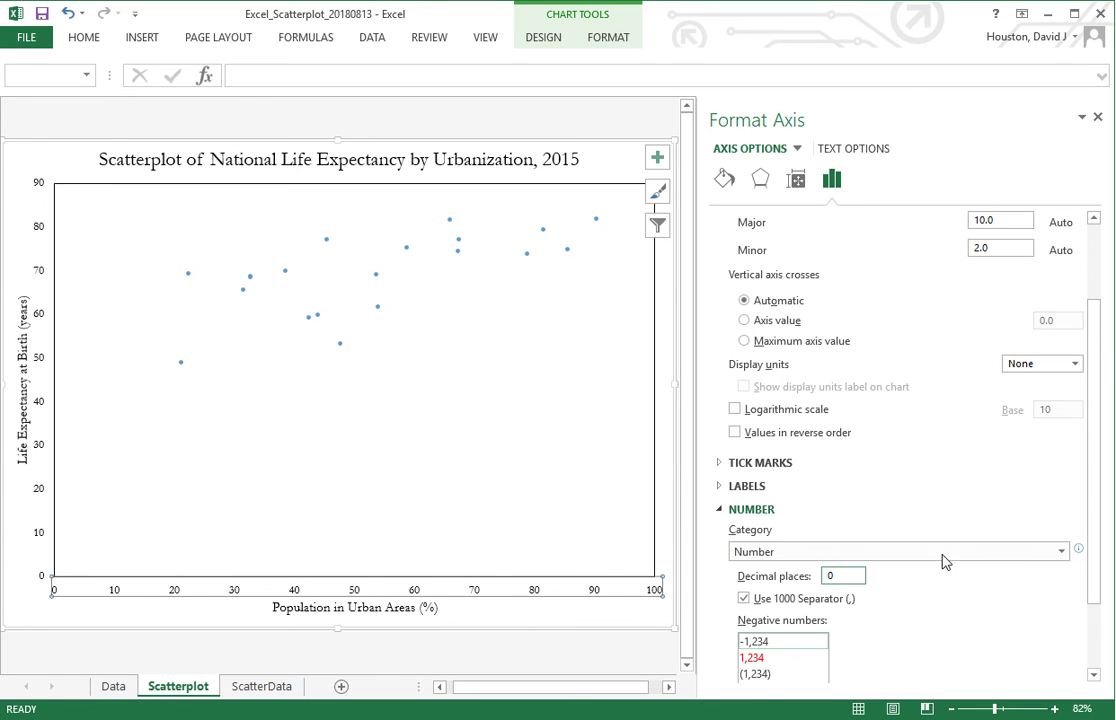
{"action": "left_click", "coordinate": [1099, 117]}
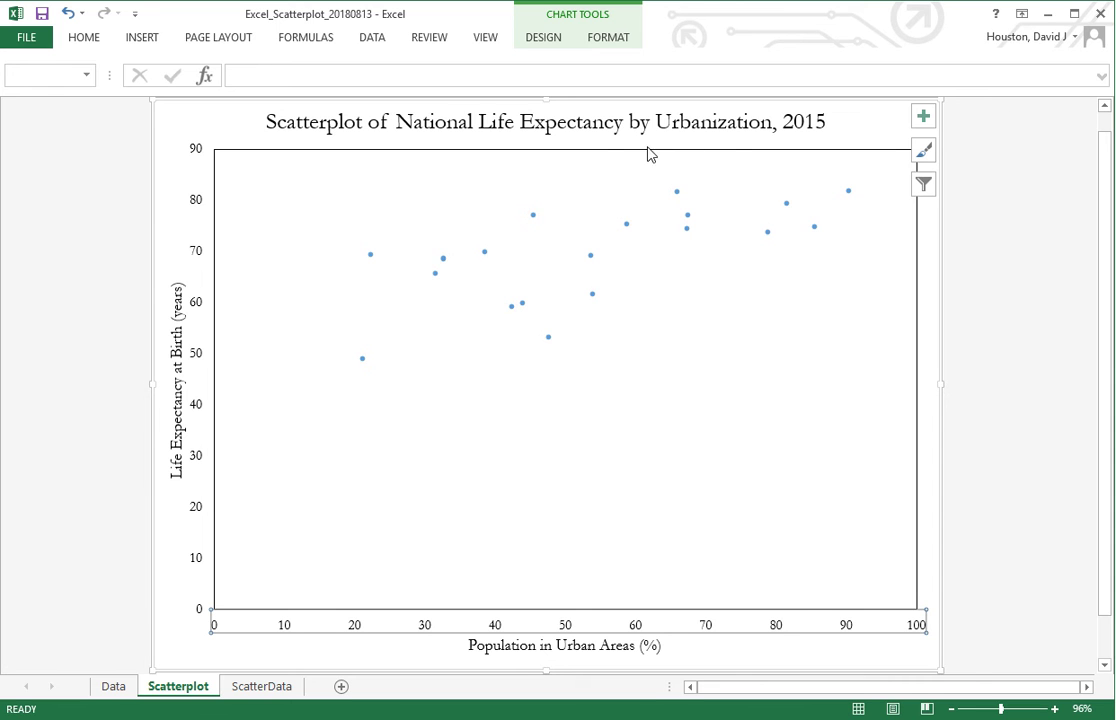
Set the size of the data series' built-in circle markers to 7.
{"action": "mouse_move", "coordinate": [361, 360]}
{"action": "key", "text": "Escape"}
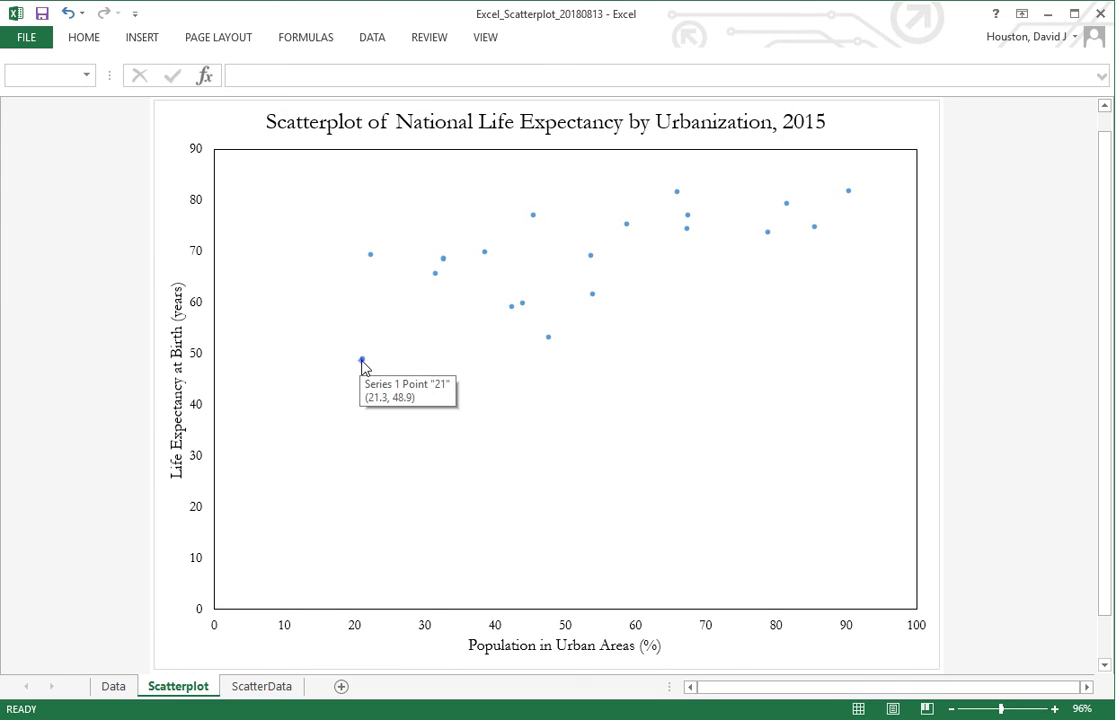
{"action": "right_click", "coordinate": [361, 362]}
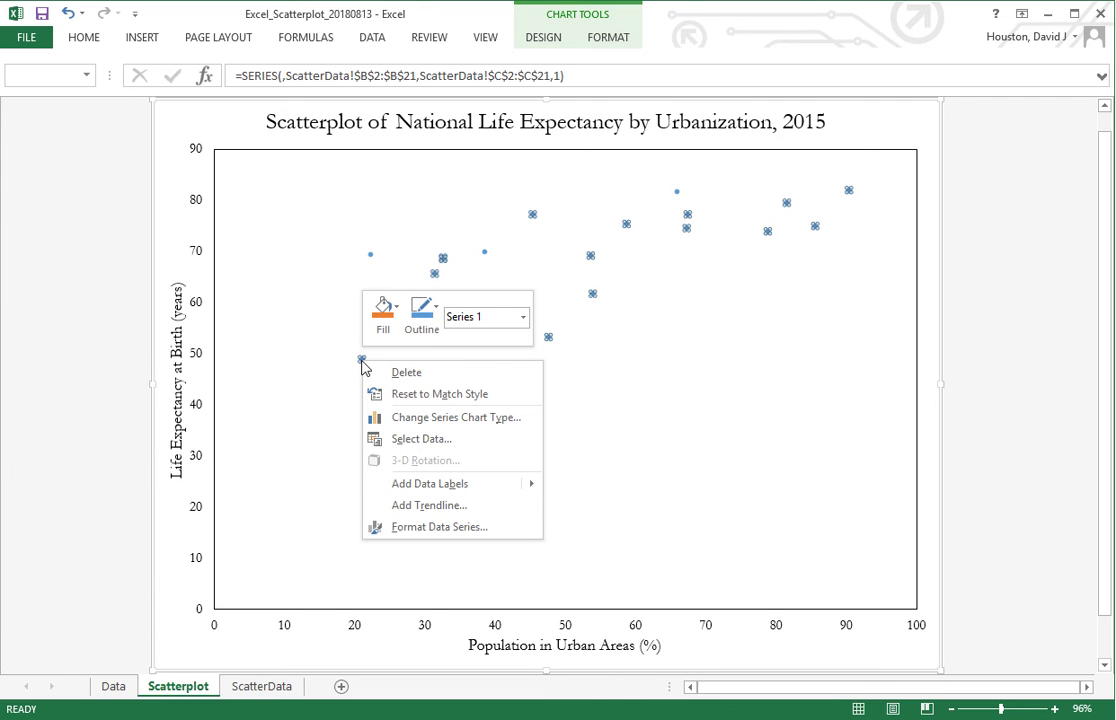
{"action": "left_click", "coordinate": [407, 527]}
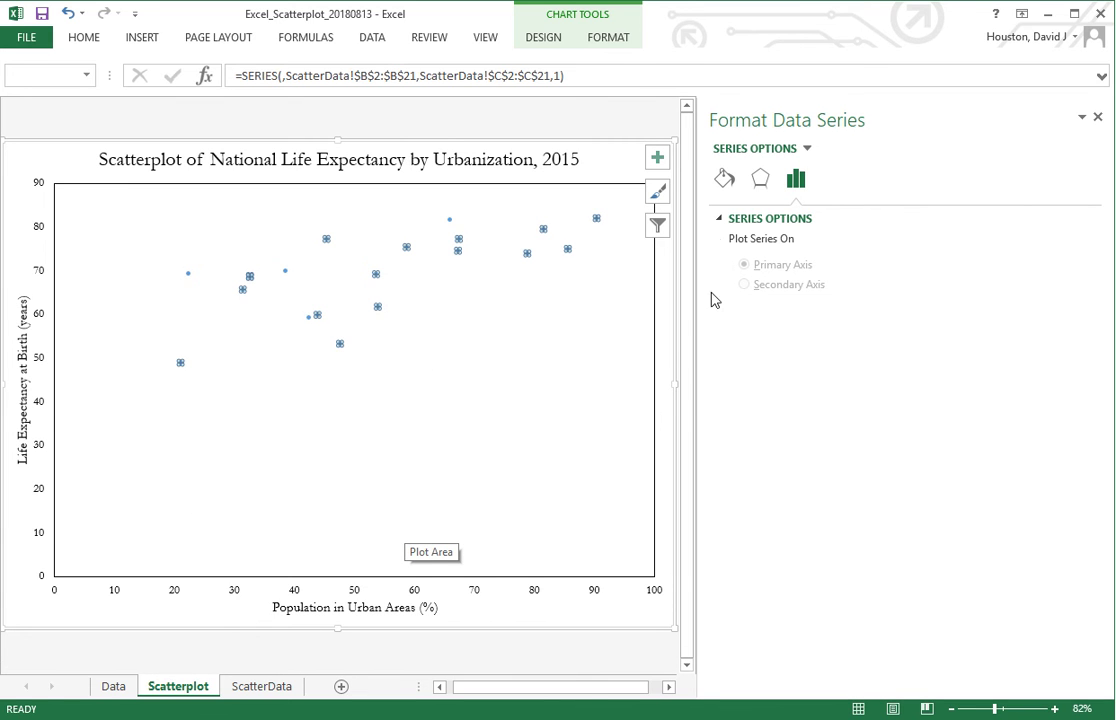
{"action": "left_click", "coordinate": [724, 181]}
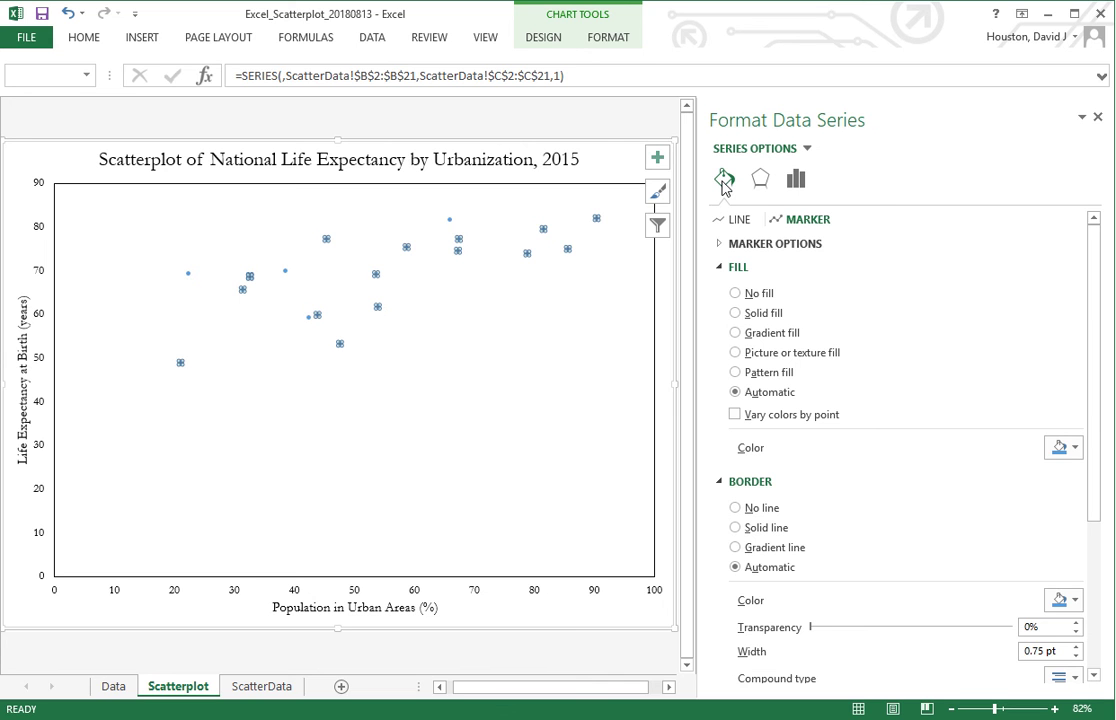
{"action": "left_click", "coordinate": [790, 245]}
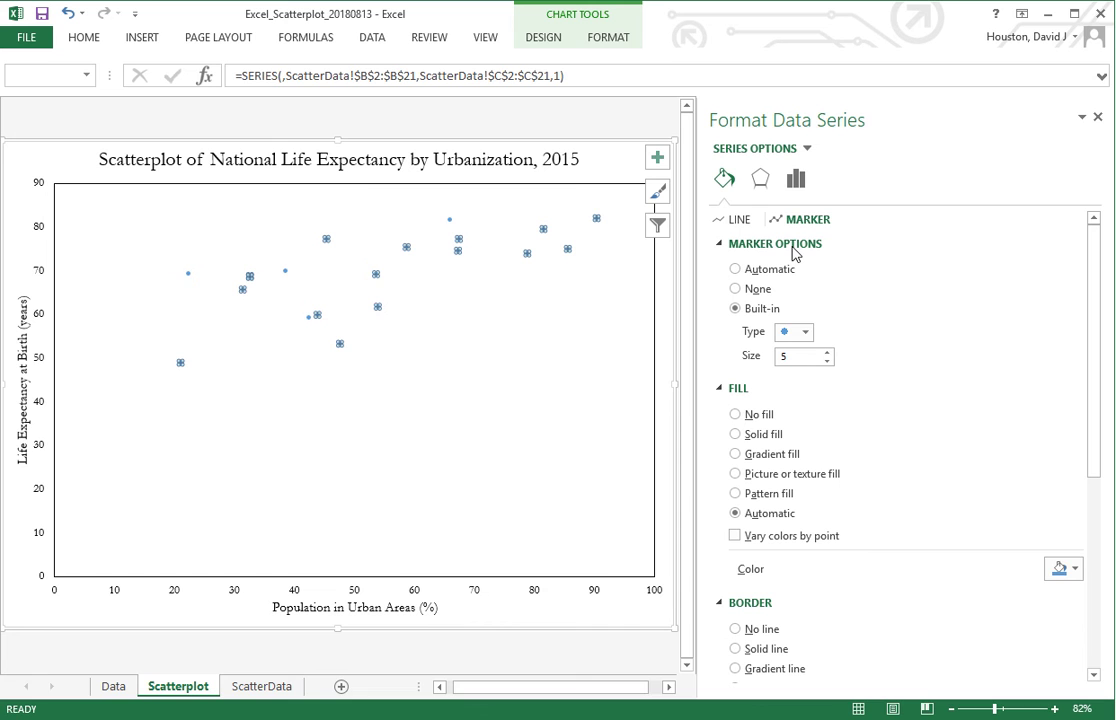
{"action": "left_click", "coordinate": [805, 333]}
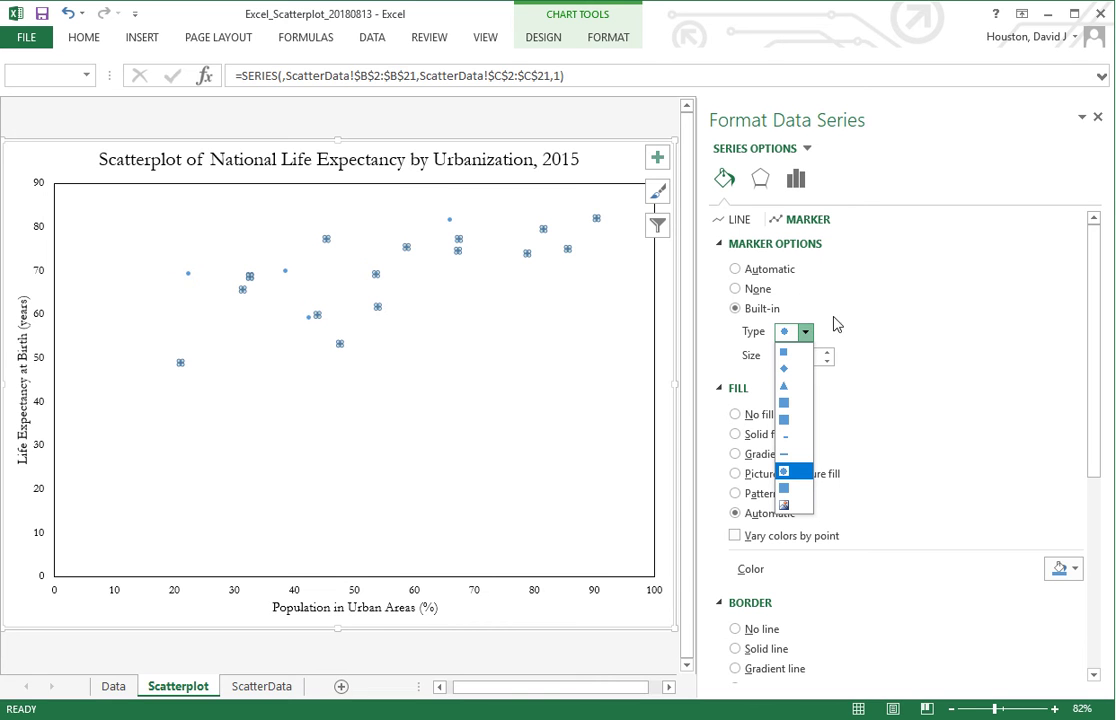
{"action": "left_click", "coordinate": [839, 306]}
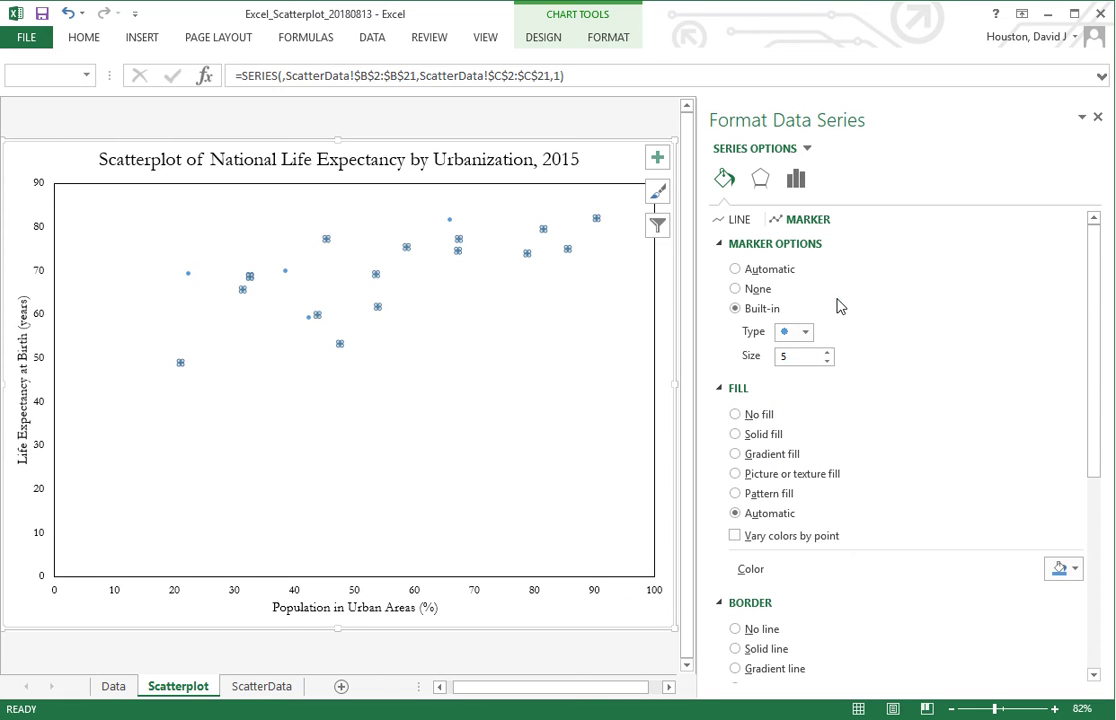
{"action": "left_click", "coordinate": [827, 352]}
{"action": "left_click", "coordinate": [827, 352]}
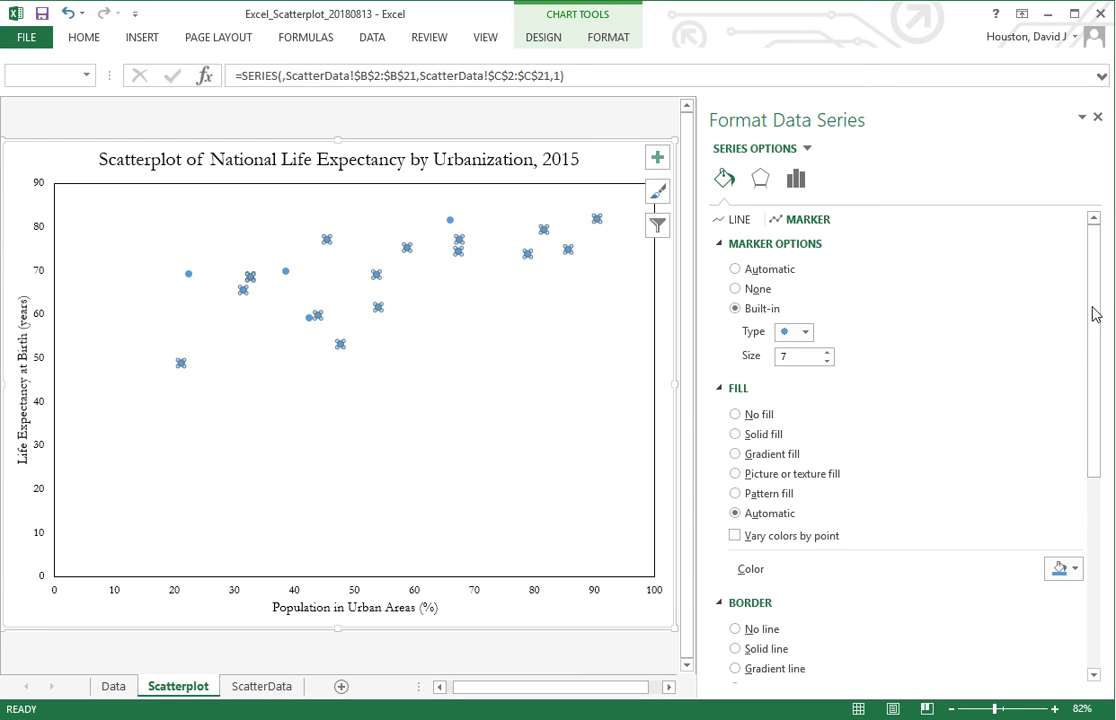
Give the data series markers a solid black fill.
{"action": "left_click_drag", "start_coordinate": [1099, 294], "coordinate": [1097, 346]}
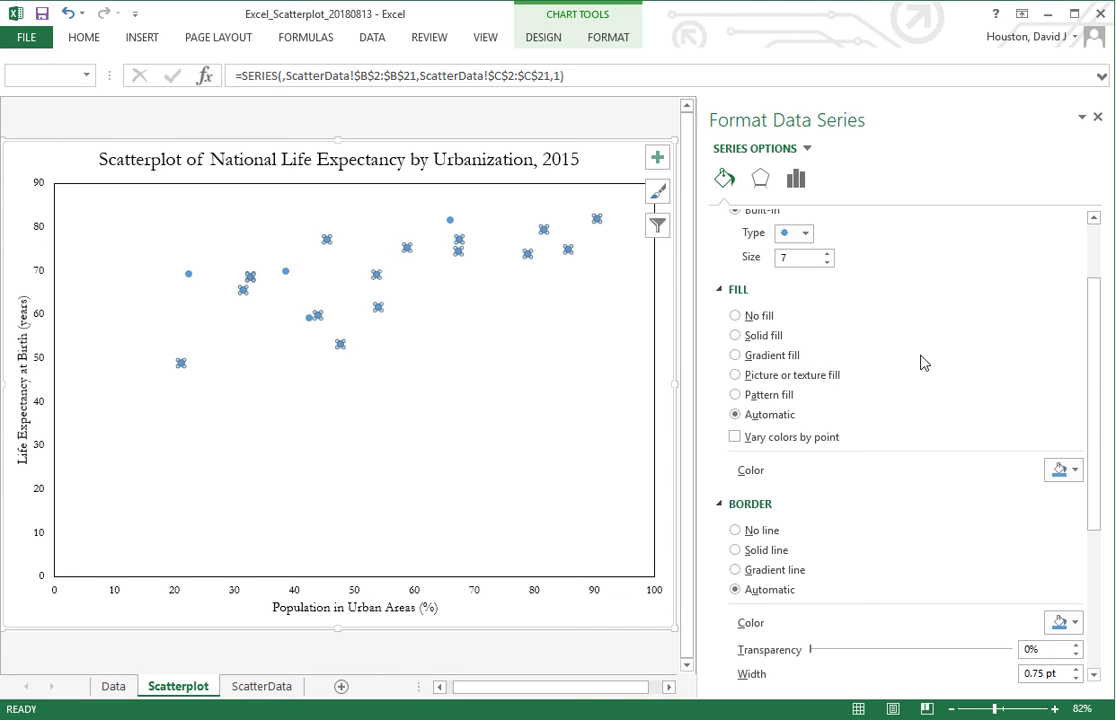
{"action": "left_click", "coordinate": [735, 335]}
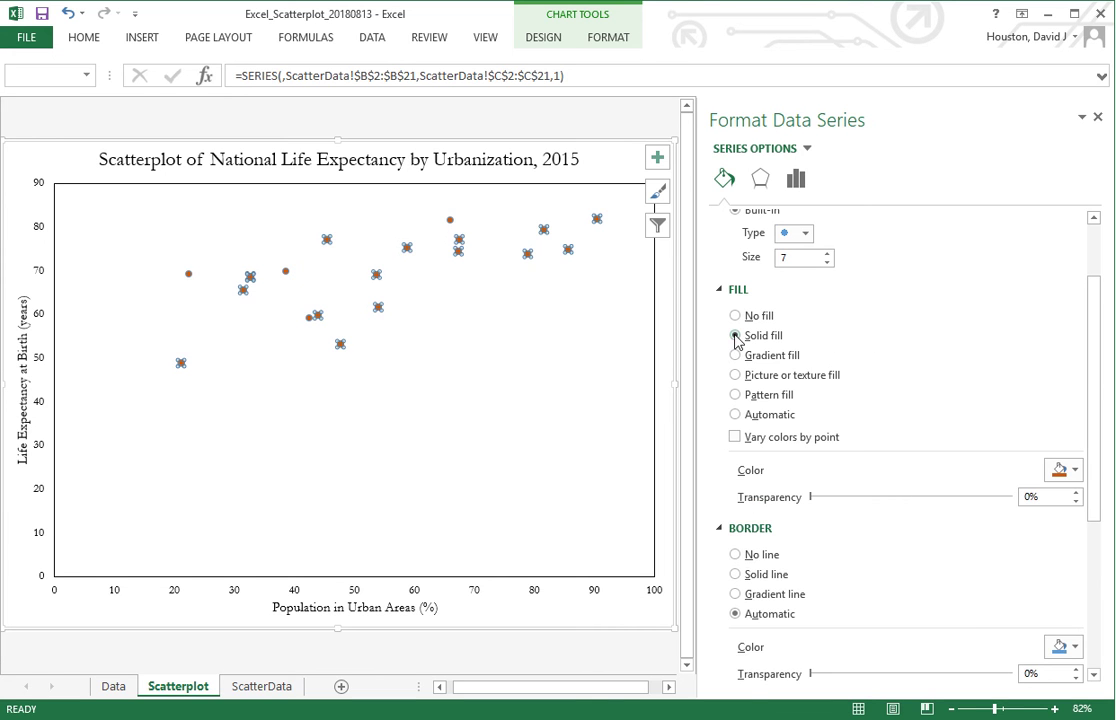
{"action": "left_click", "coordinate": [1075, 470]}
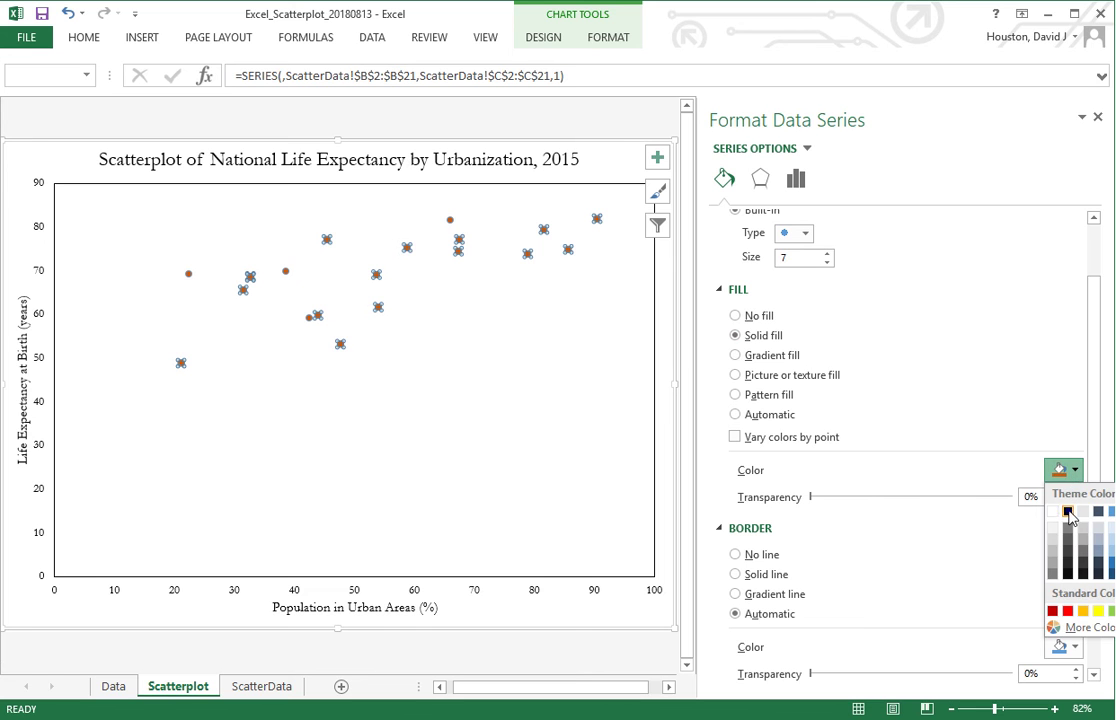
{"action": "left_click", "coordinate": [1067, 510]}
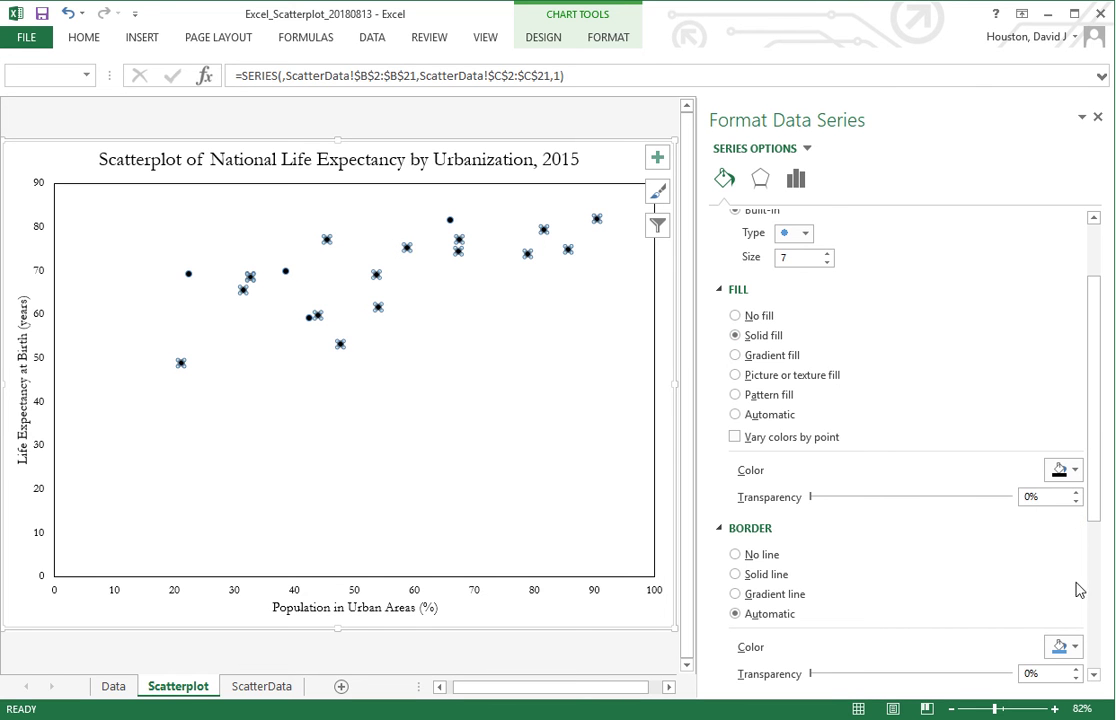
{"action": "left_click", "coordinate": [1075, 647]}
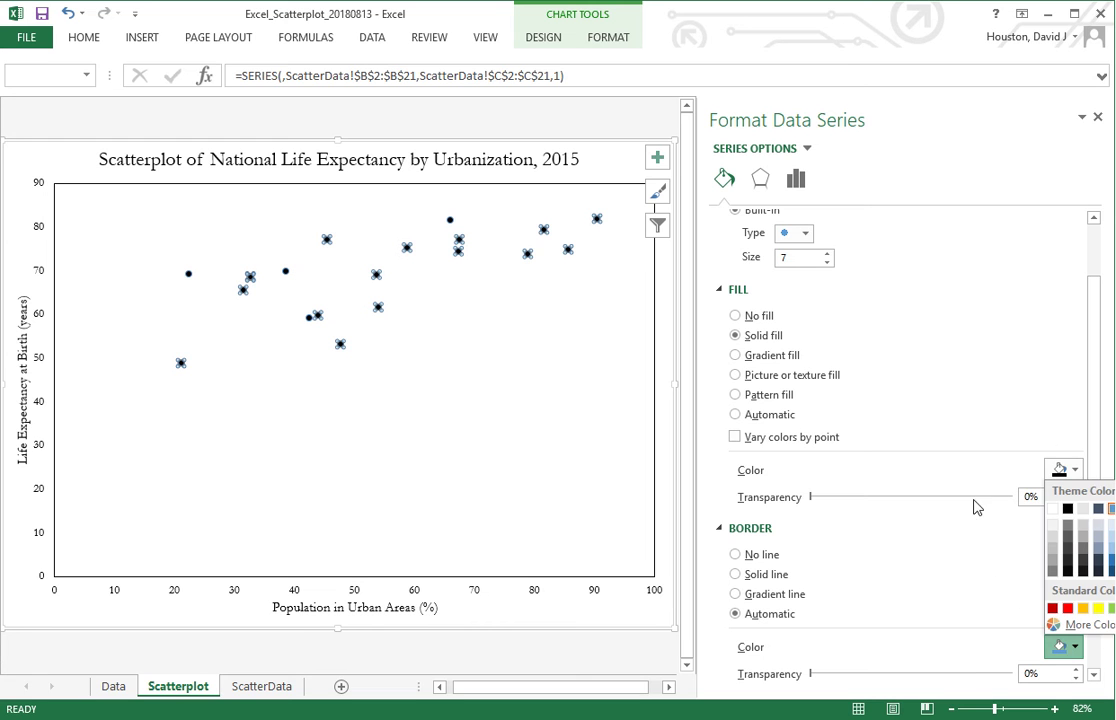
{"action": "left_click", "coordinate": [967, 381]}
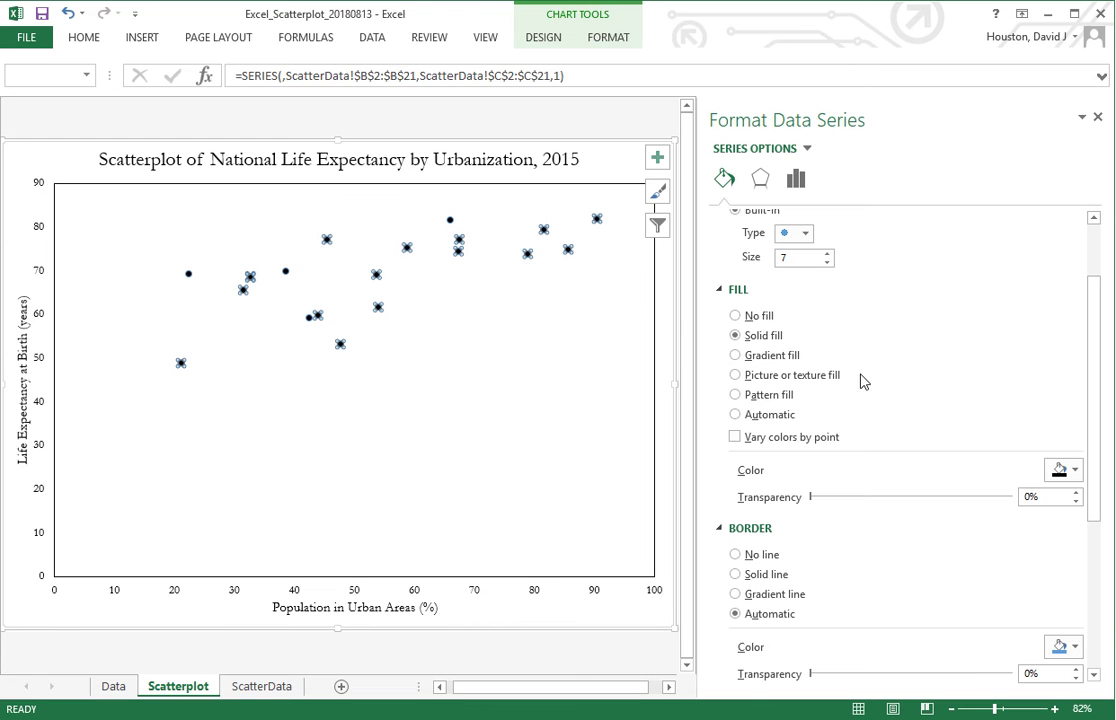
{"action": "left_click", "coordinate": [583, 122]}
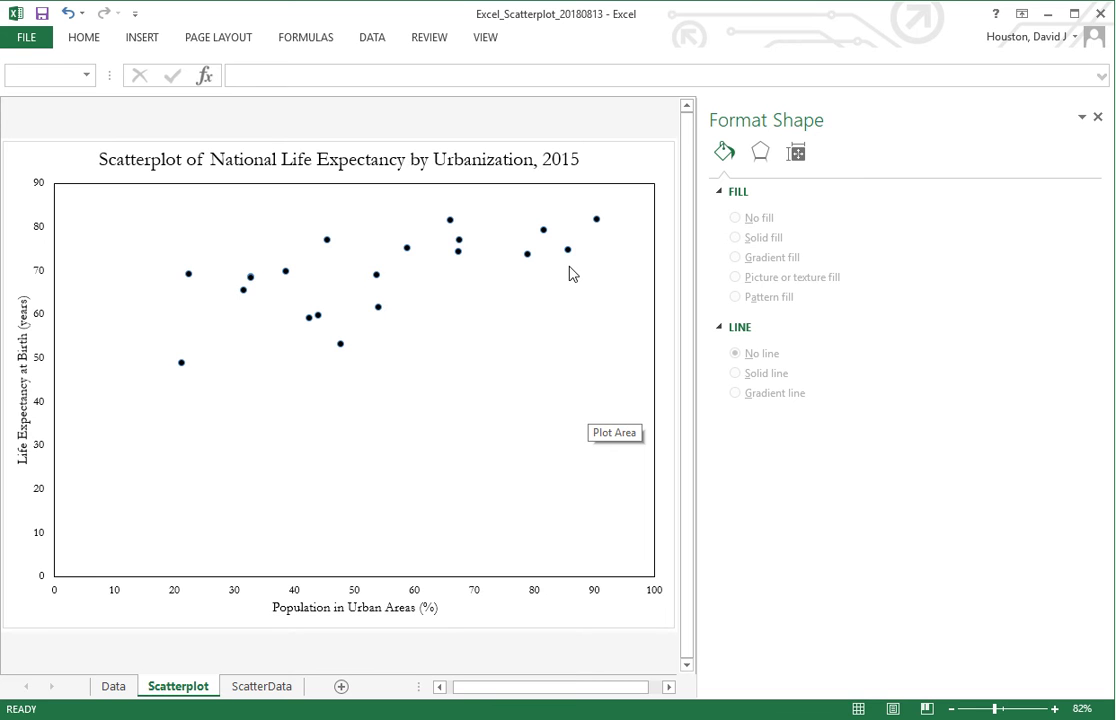
Set the border color of the data series markers to black.
{"action": "left_click", "coordinate": [340, 346]}
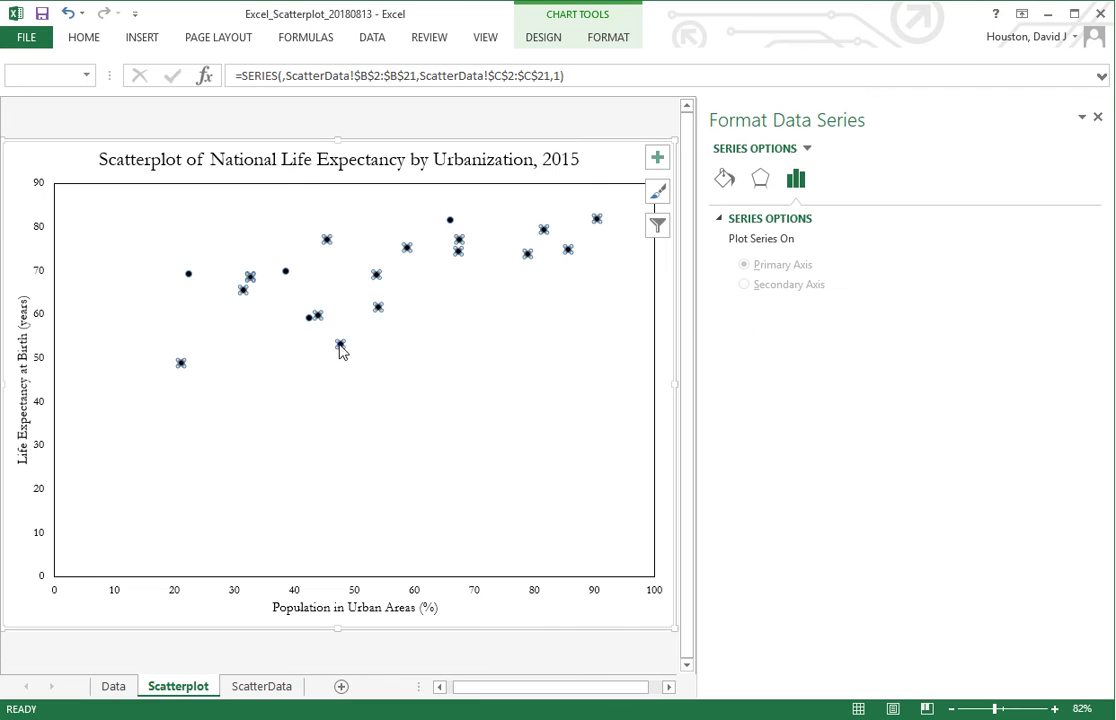
{"action": "left_click", "coordinate": [727, 182]}
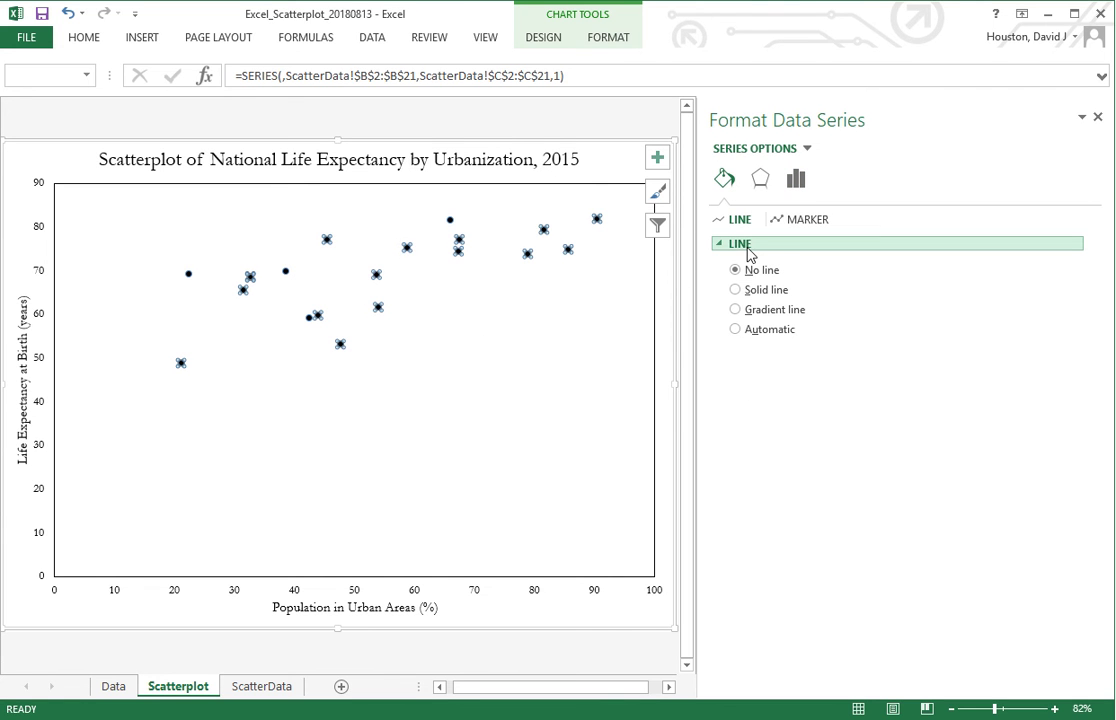
{"action": "left_click", "coordinate": [806, 222]}
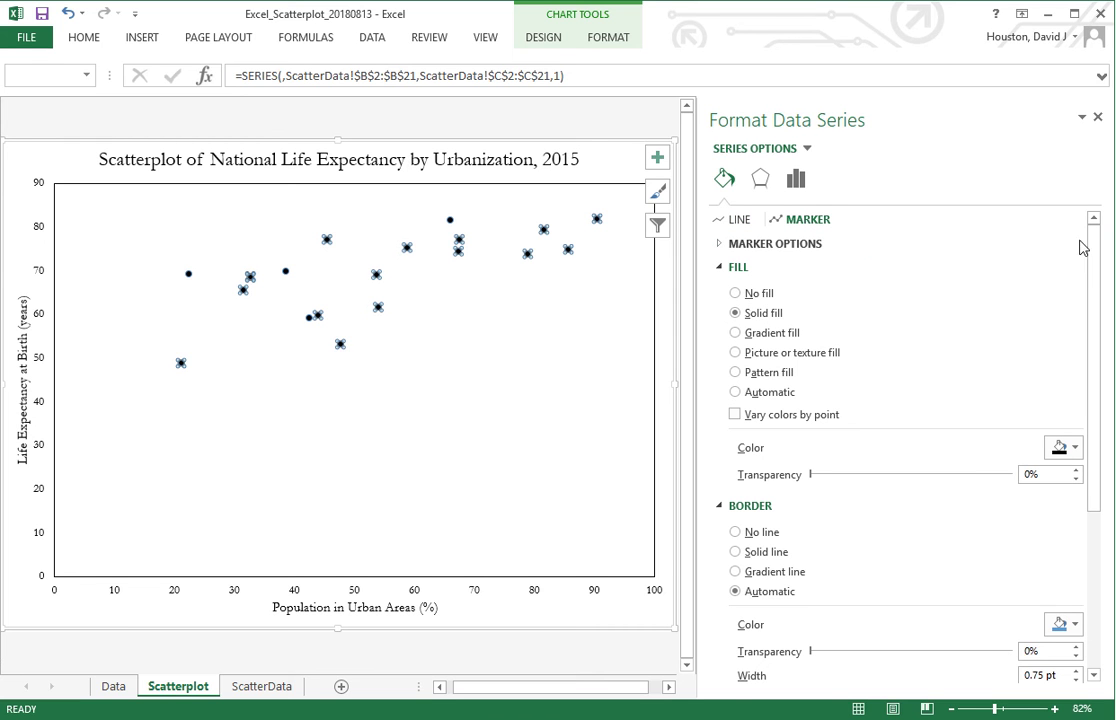
{"action": "left_click_drag", "start_coordinate": [1093, 256], "coordinate": [1093, 340]}
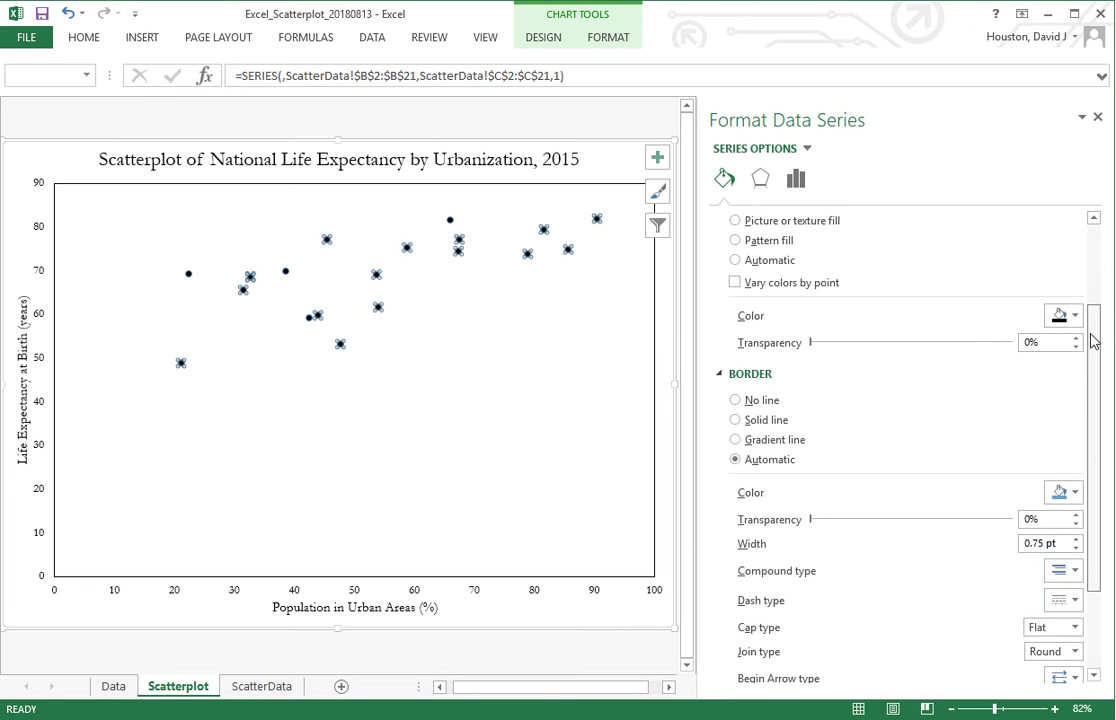
{"action": "left_click", "coordinate": [1074, 494]}
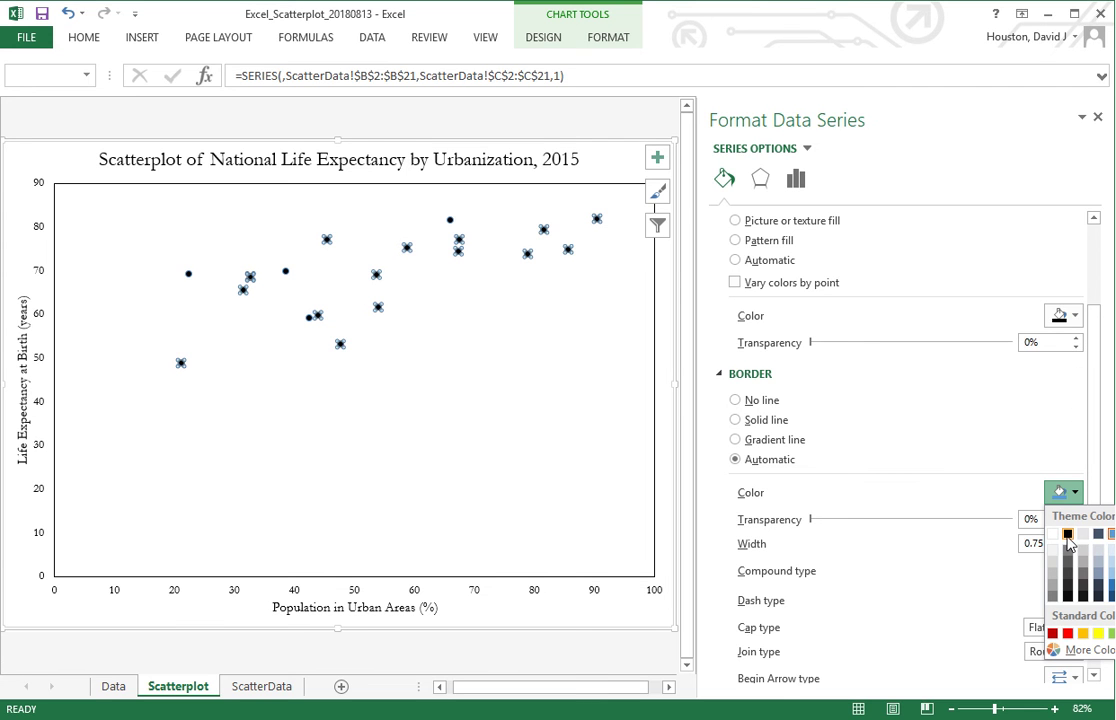
{"action": "left_click", "coordinate": [1067, 535]}
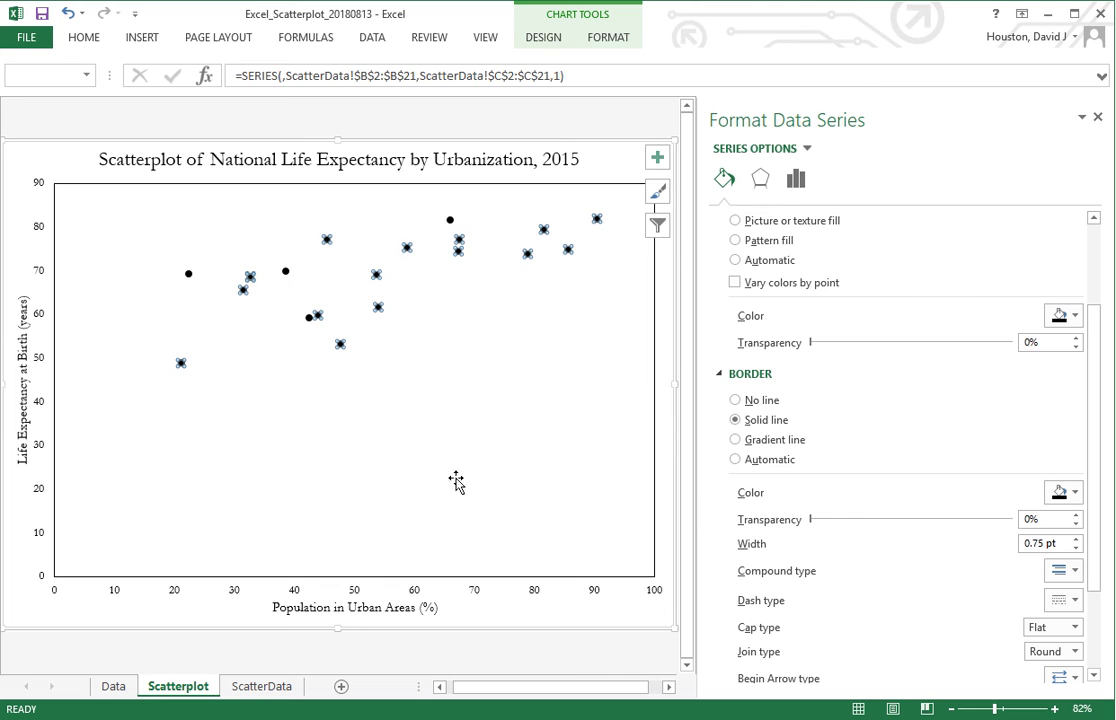
{"action": "left_click", "coordinate": [403, 436]}
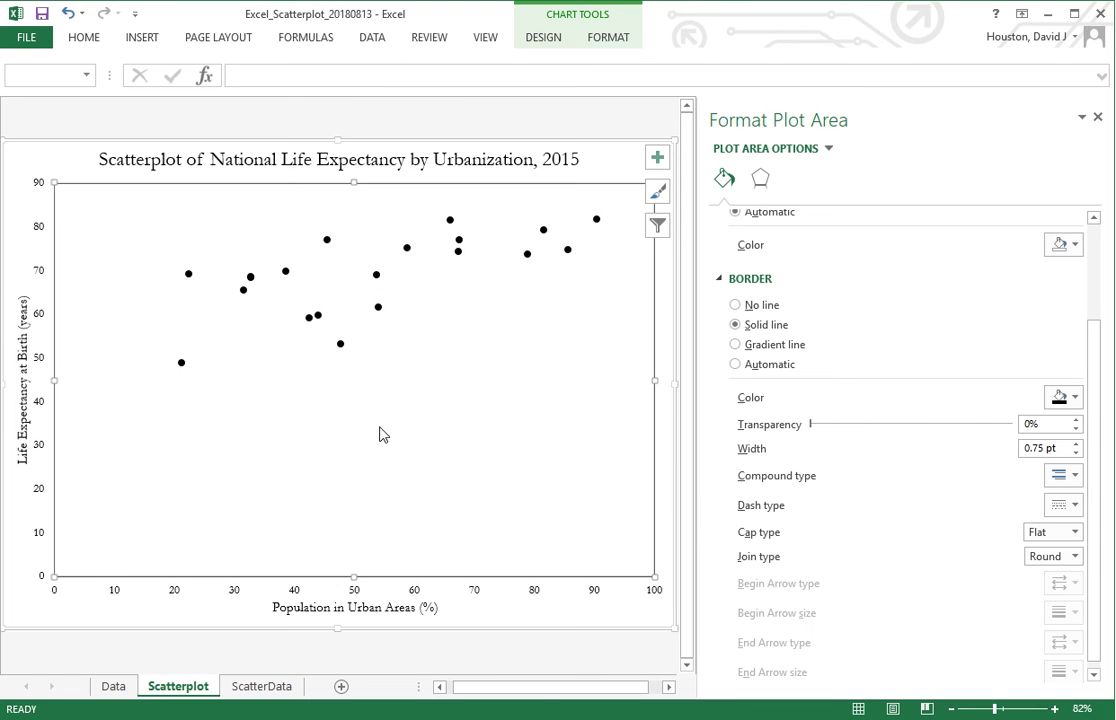
Change both the fill and the border of the data series markers to medium gray.
{"action": "mouse_move", "coordinate": [343, 357]}
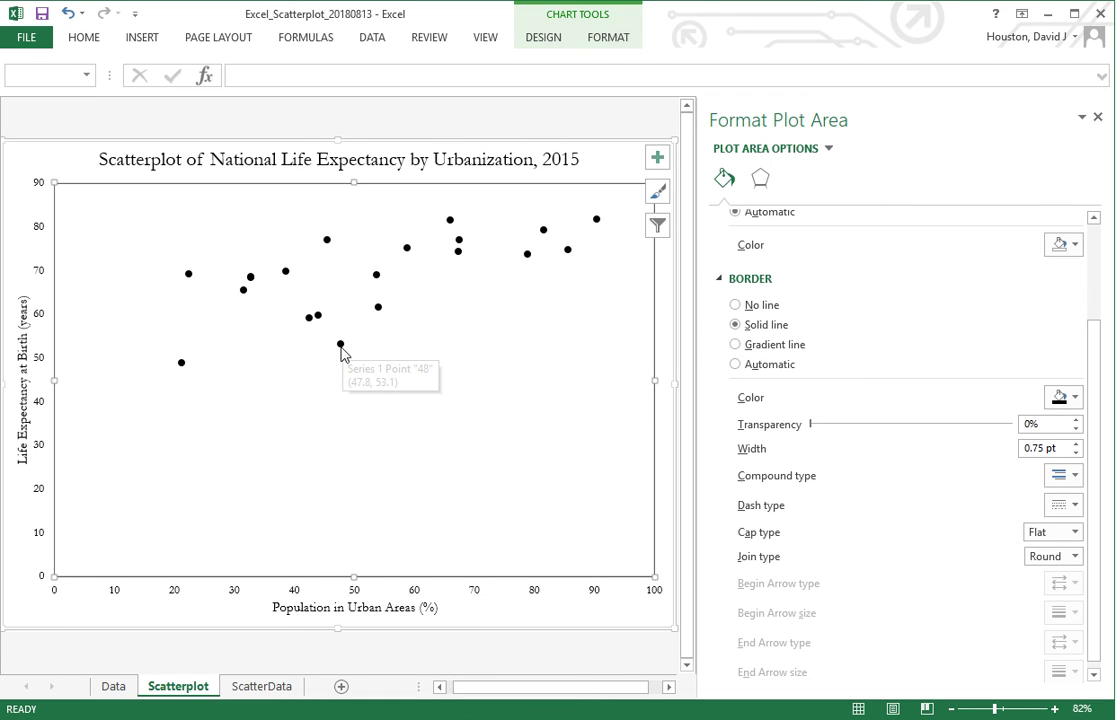
{"action": "left_click", "coordinate": [341, 350]}
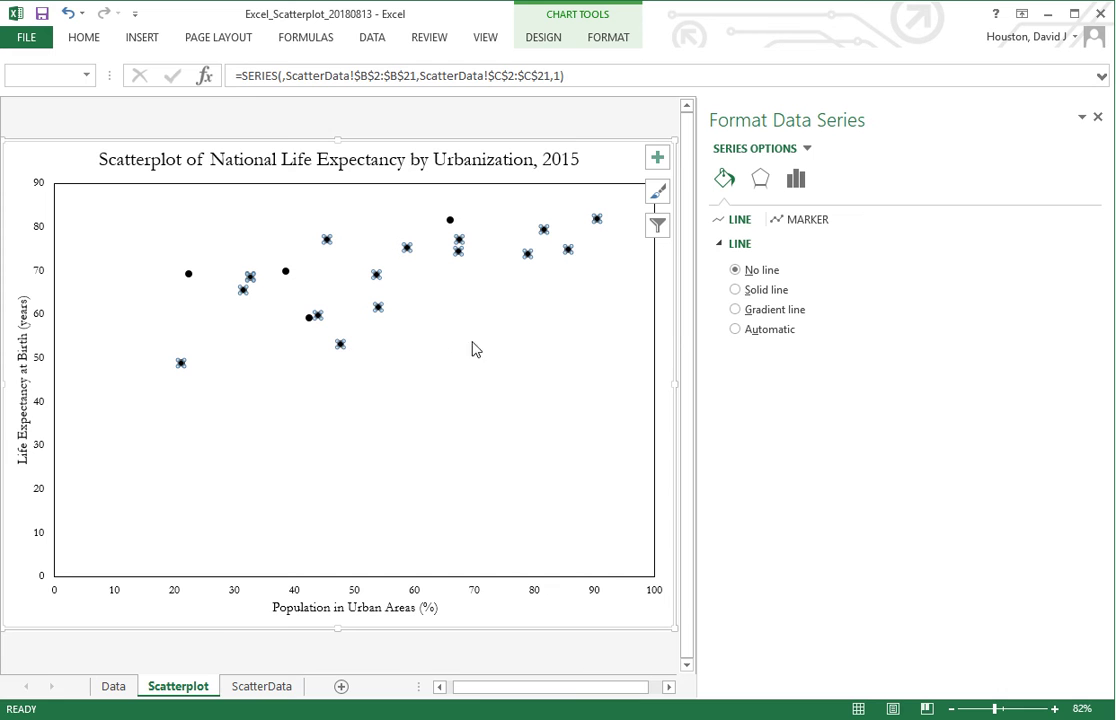
{"action": "left_click", "coordinate": [803, 222]}
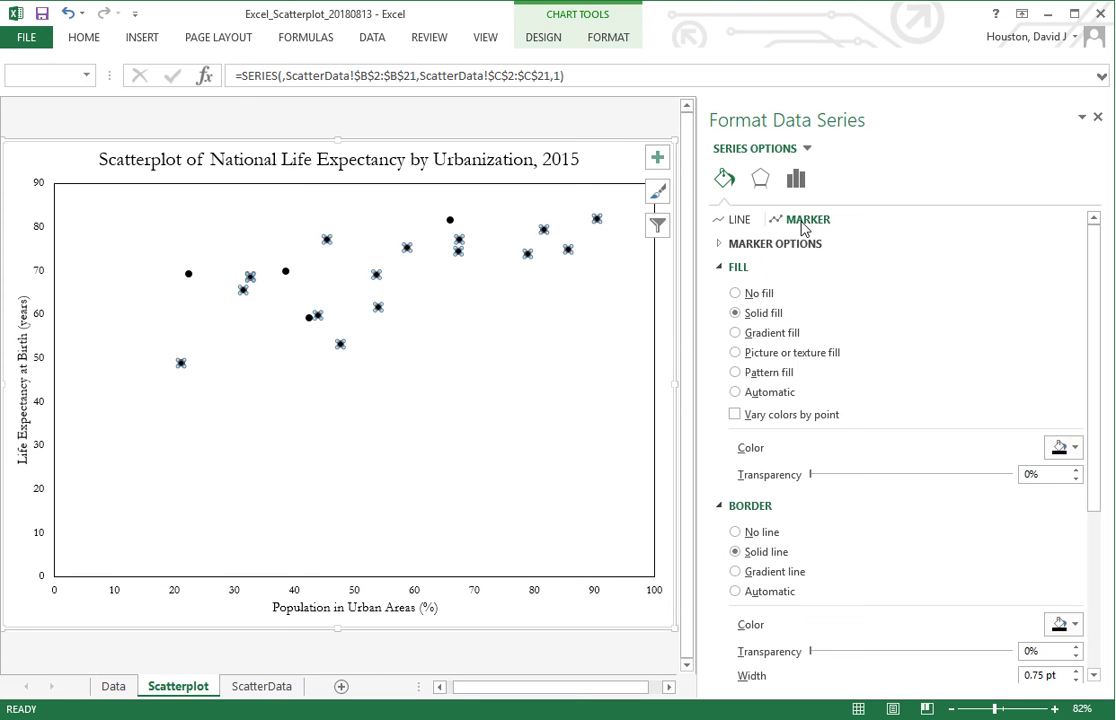
{"action": "left_click", "coordinate": [1076, 447]}
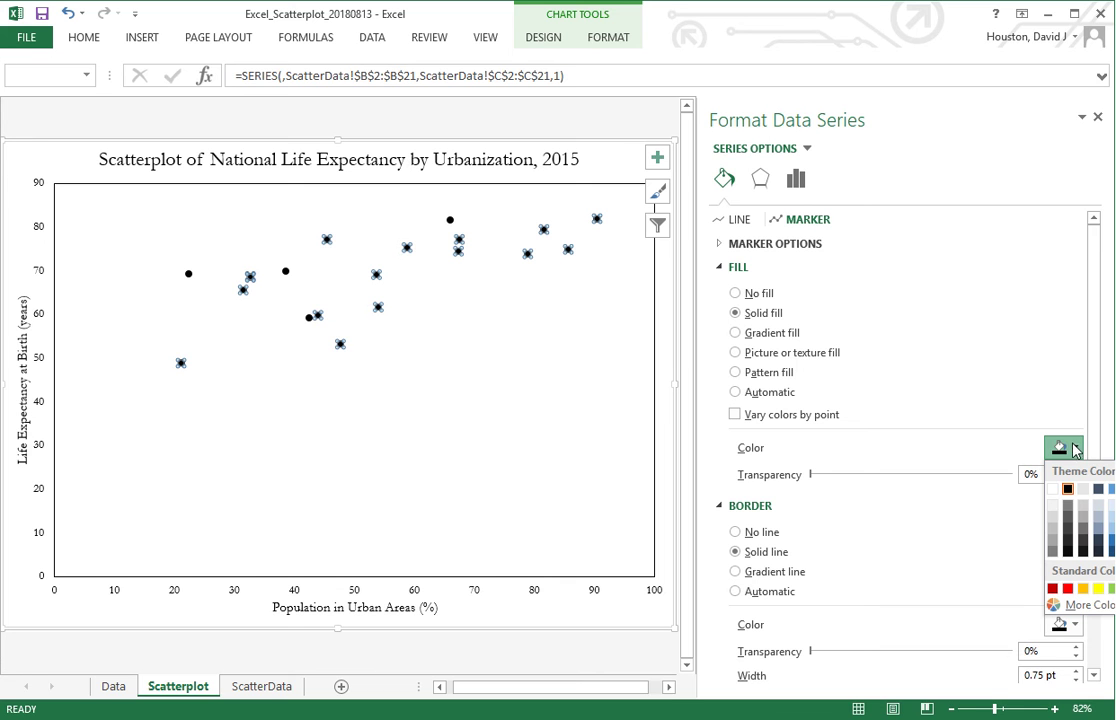
{"action": "left_click", "coordinate": [1066, 506]}
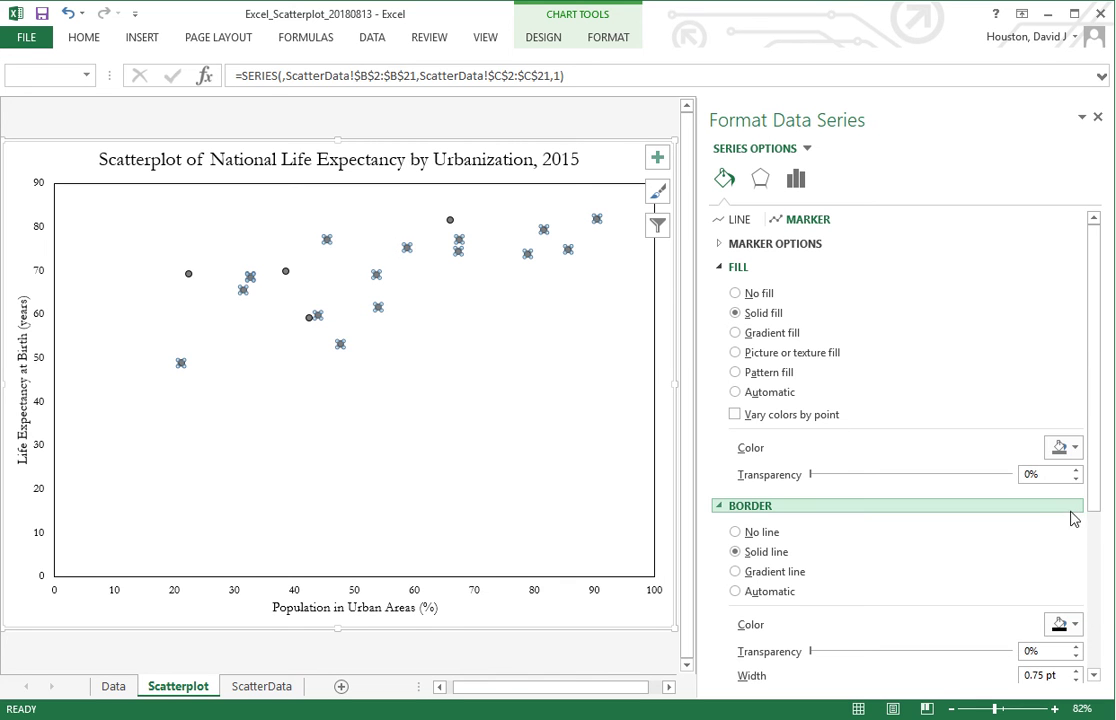
{"action": "left_click", "coordinate": [1075, 622]}
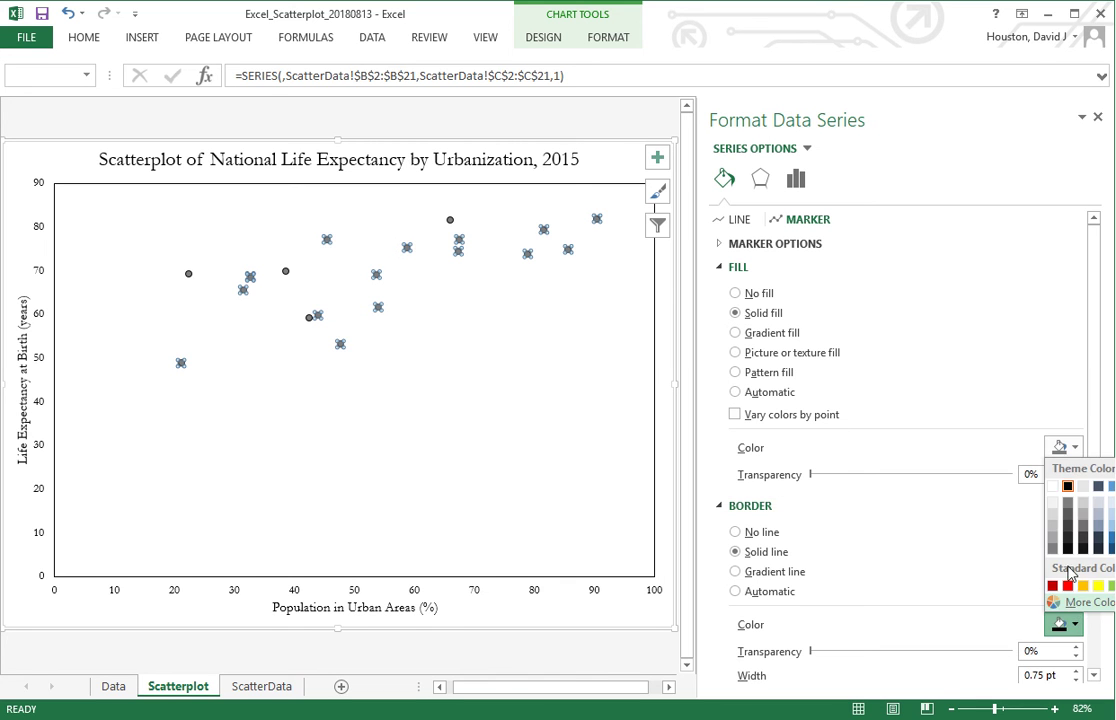
{"action": "left_click", "coordinate": [1068, 508]}
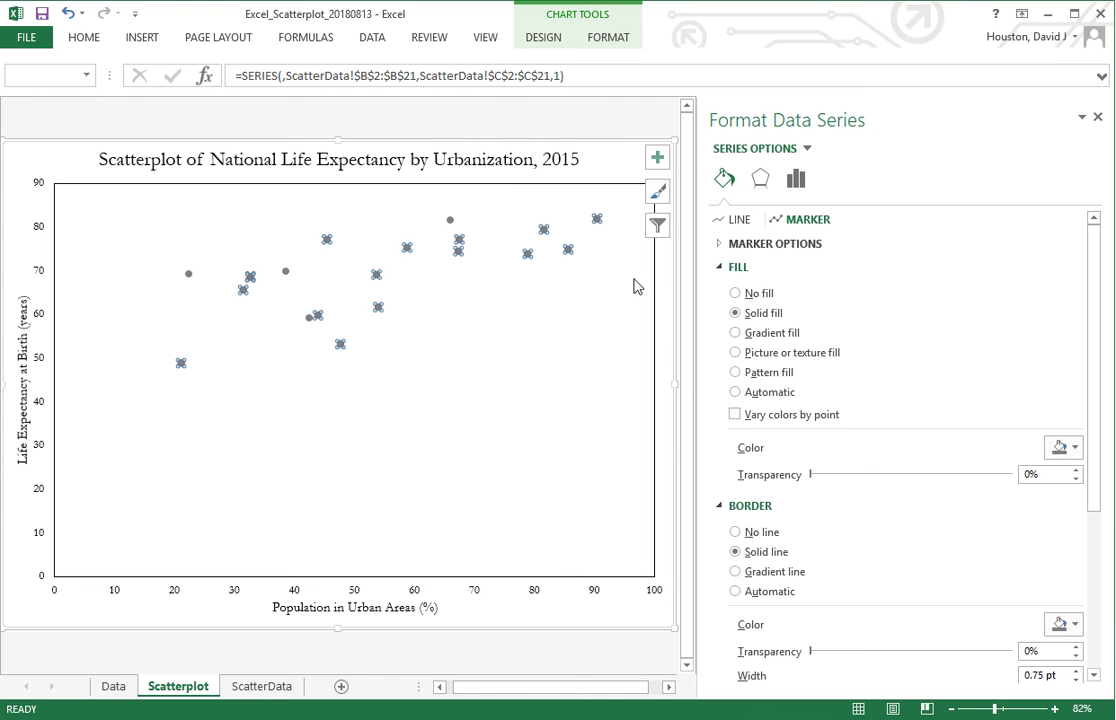
{"action": "left_click", "coordinate": [609, 119]}
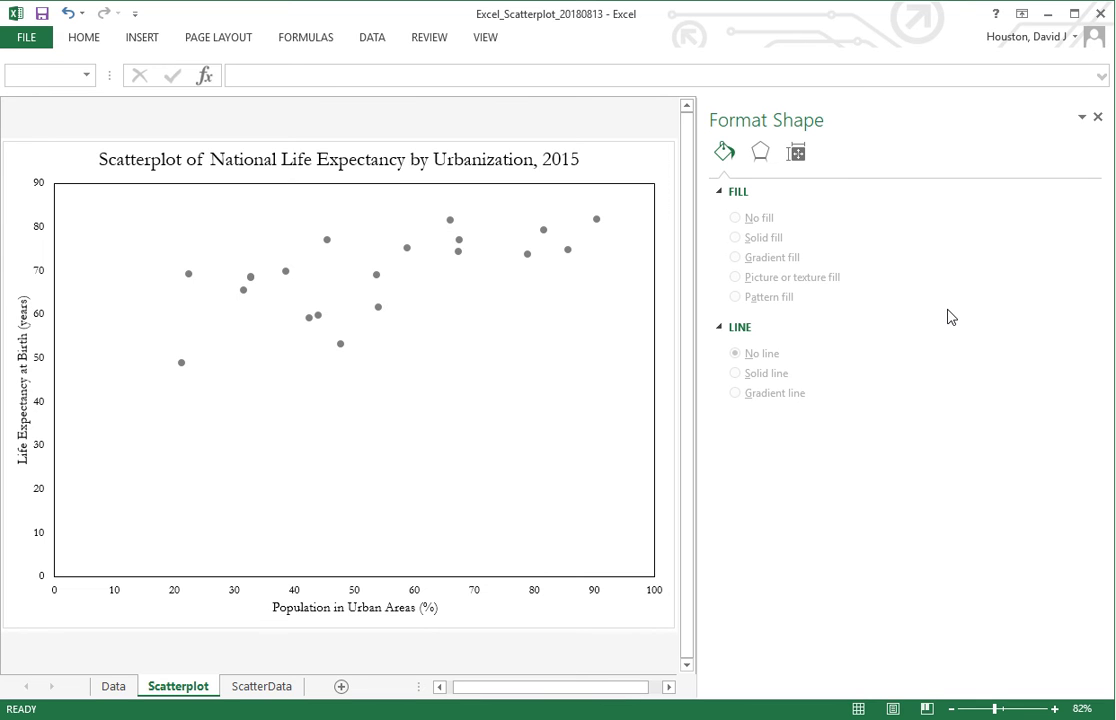
Change the fill and the border of the data series markers to orange, and close the series formatting options.
{"action": "left_click", "coordinate": [342, 346]}
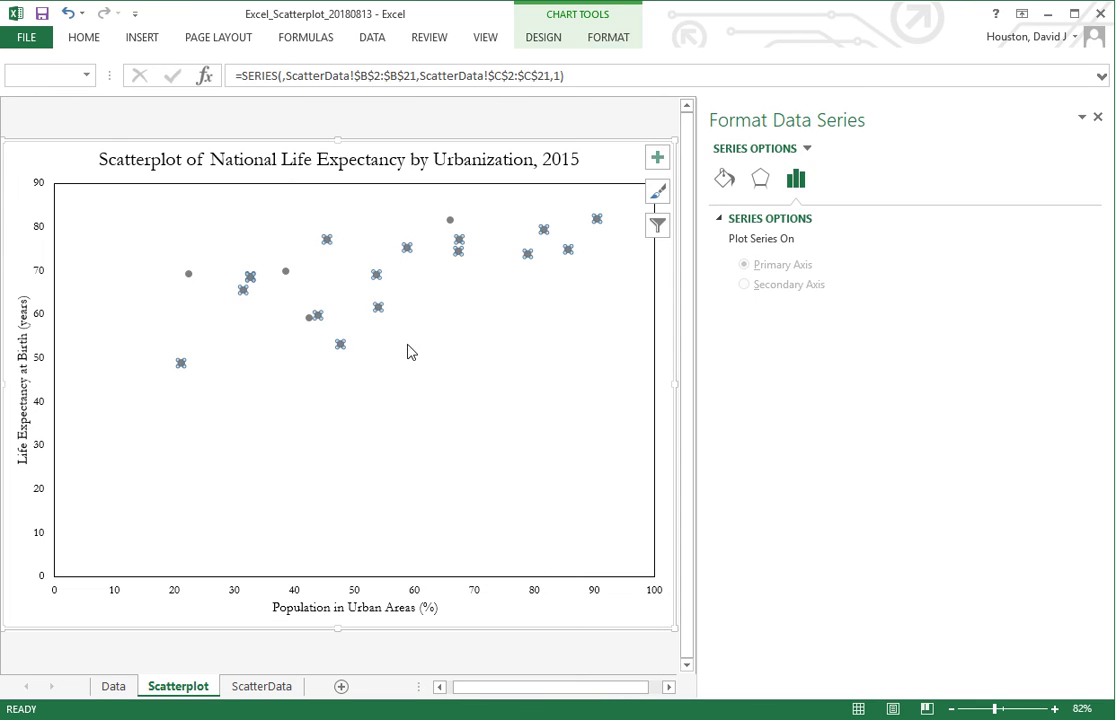
{"action": "left_click", "coordinate": [725, 179]}
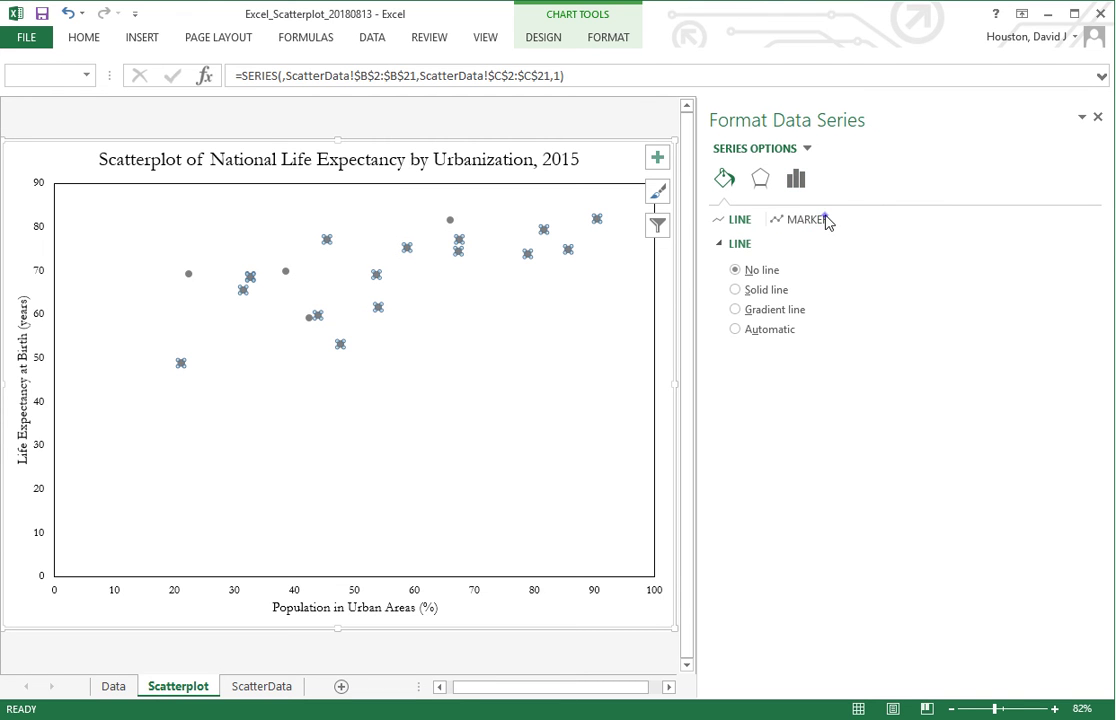
{"action": "left_click", "coordinate": [826, 220]}
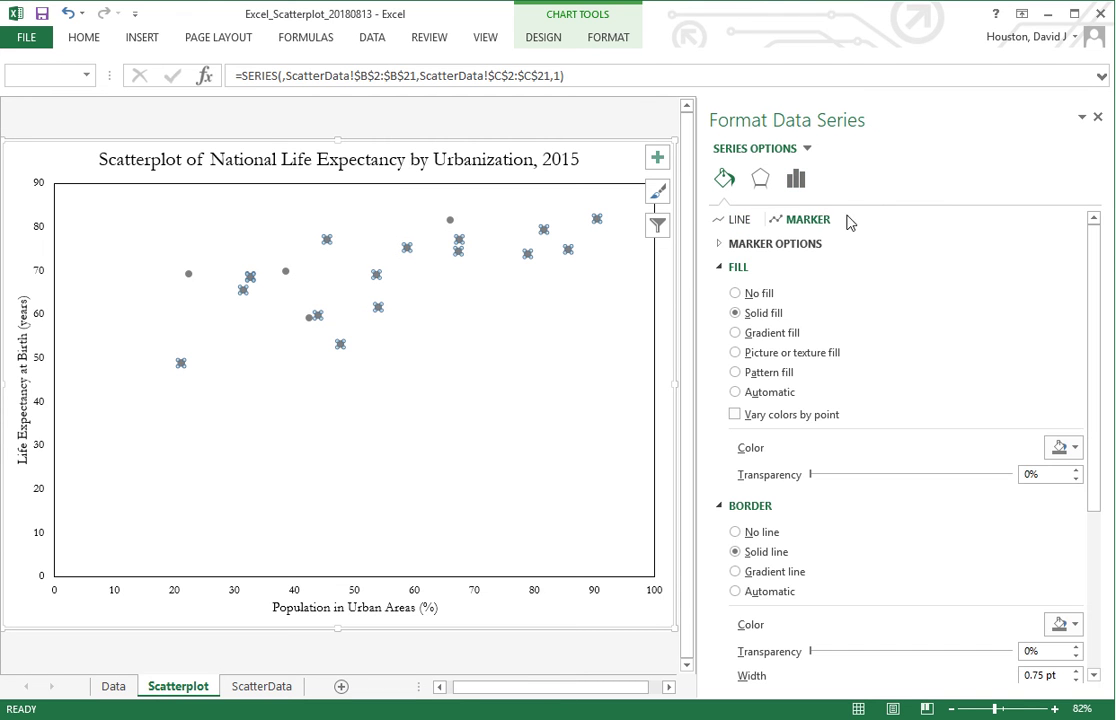
{"action": "left_click", "coordinate": [1076, 449]}
{"action": "left_click", "coordinate": [1112, 488]}
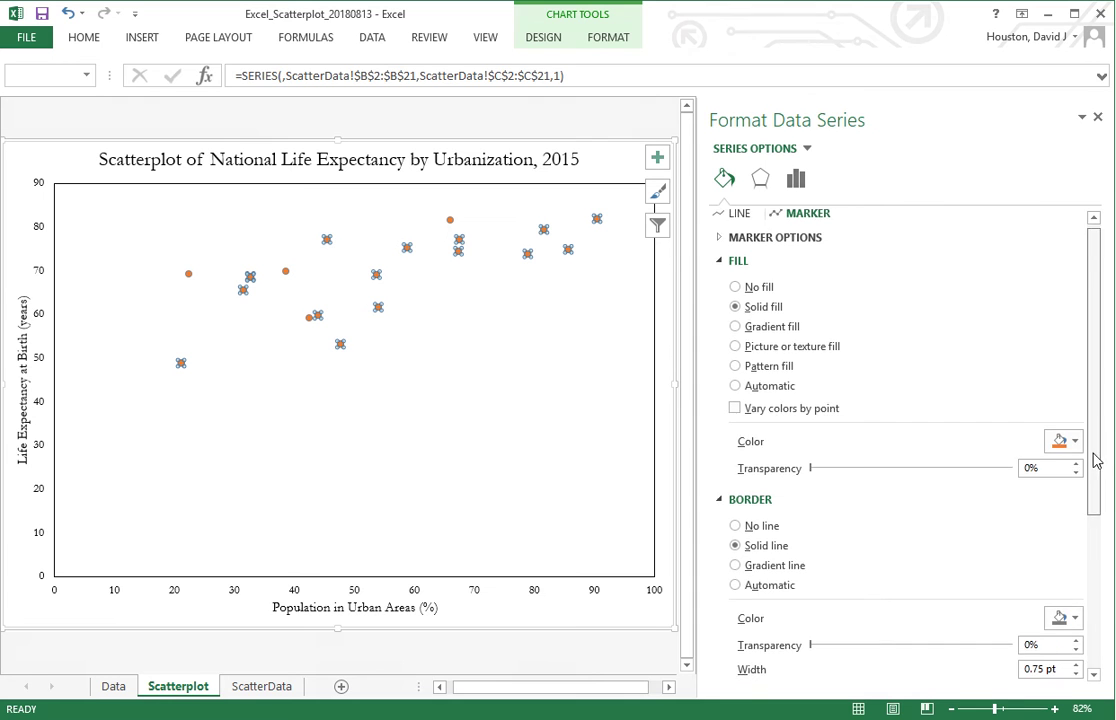
{"action": "scroll", "coordinate": [1098, 456], "scroll_direction": "down", "scroll_amount": 3}
{"action": "left_click", "coordinate": [1076, 523]}
{"action": "left_click", "coordinate": [1105, 550]}
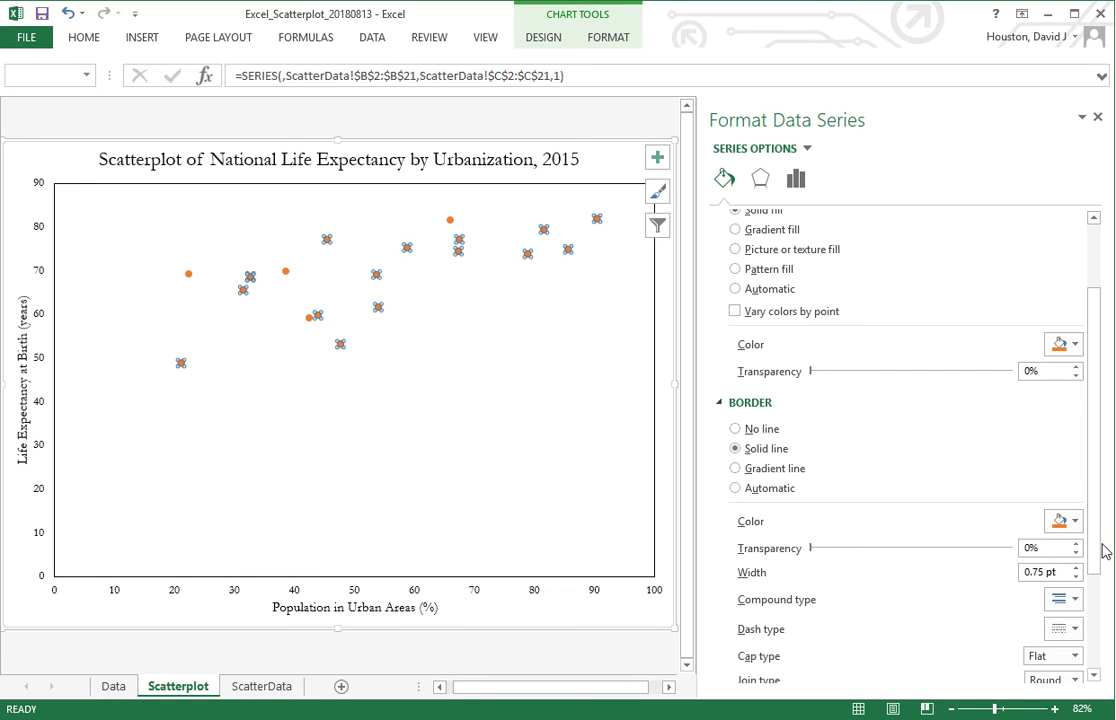
{"action": "left_click", "coordinate": [1098, 118]}
{"action": "left_click", "coordinate": [1005, 296]}
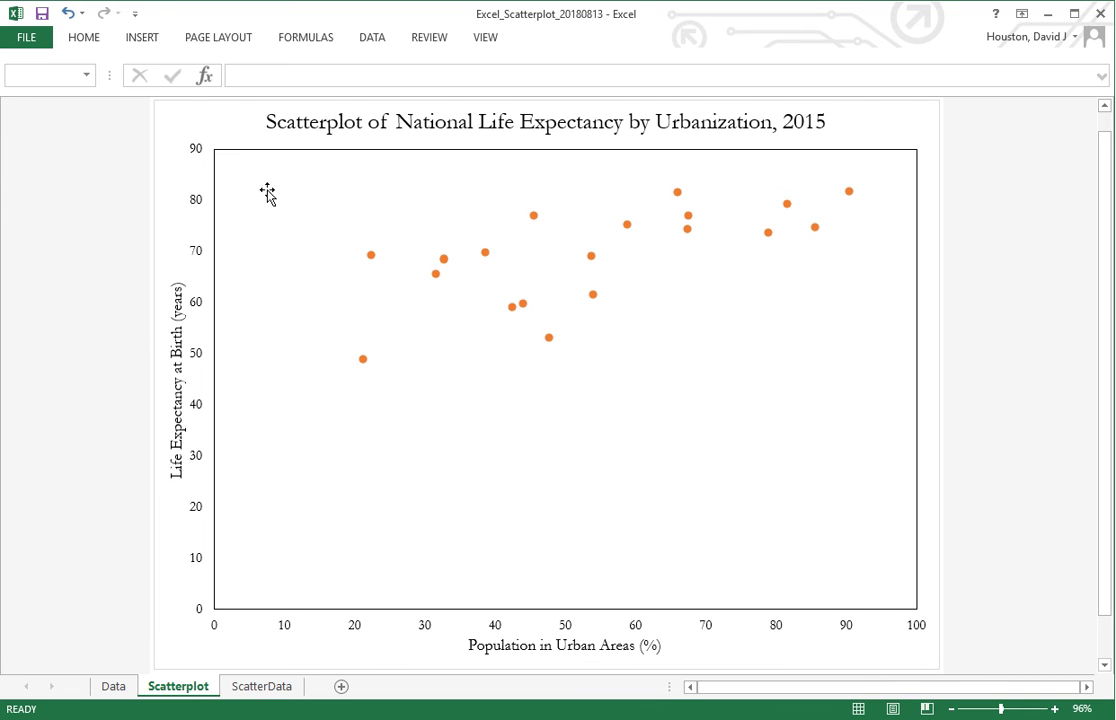
Insert a text box in the chart's lower-left corner, beneath the start of the horizontal axis.
{"action": "left_click", "coordinate": [221, 119]}
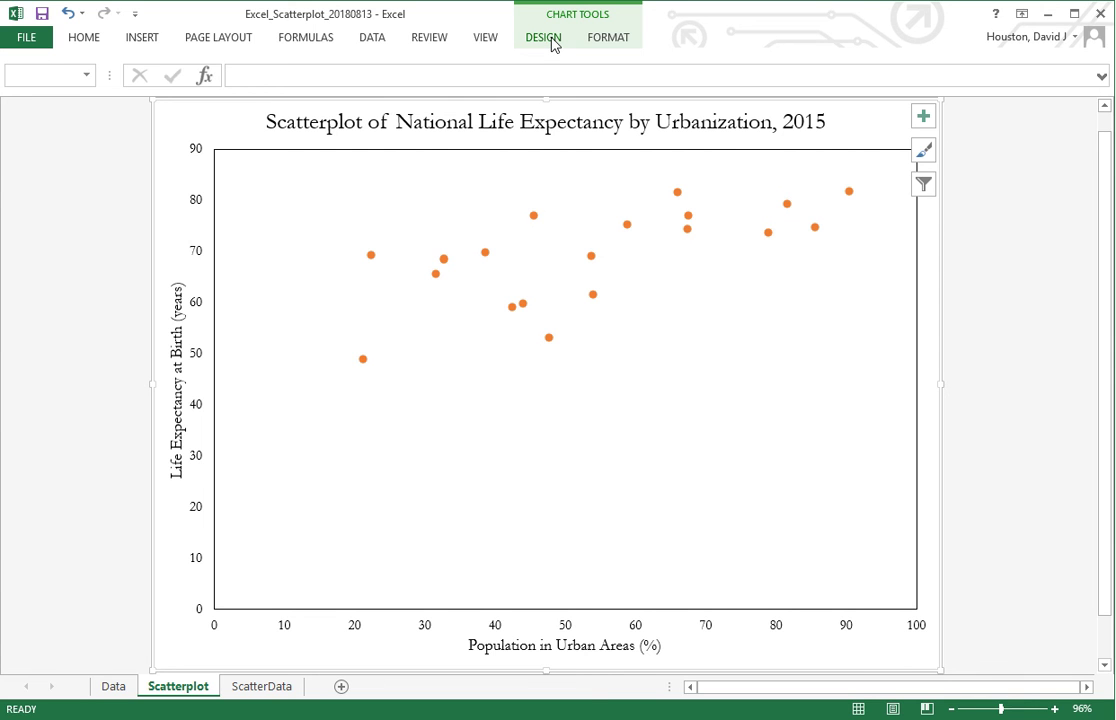
{"action": "left_click", "coordinate": [607, 38]}
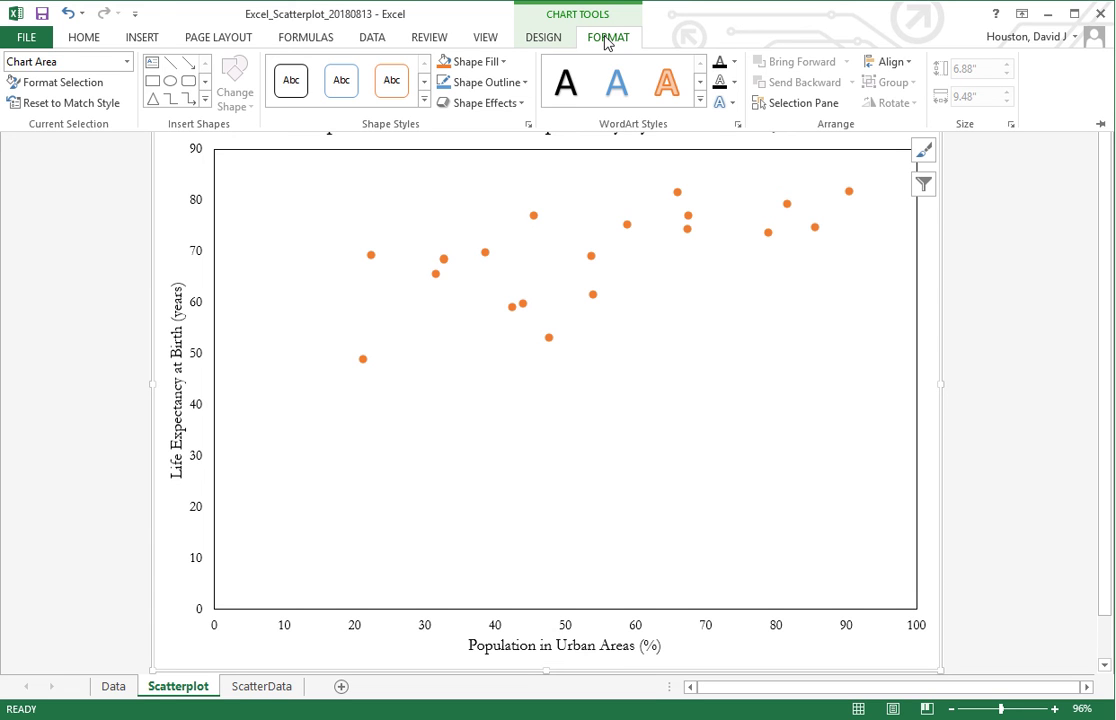
{"action": "left_click", "coordinate": [152, 65]}
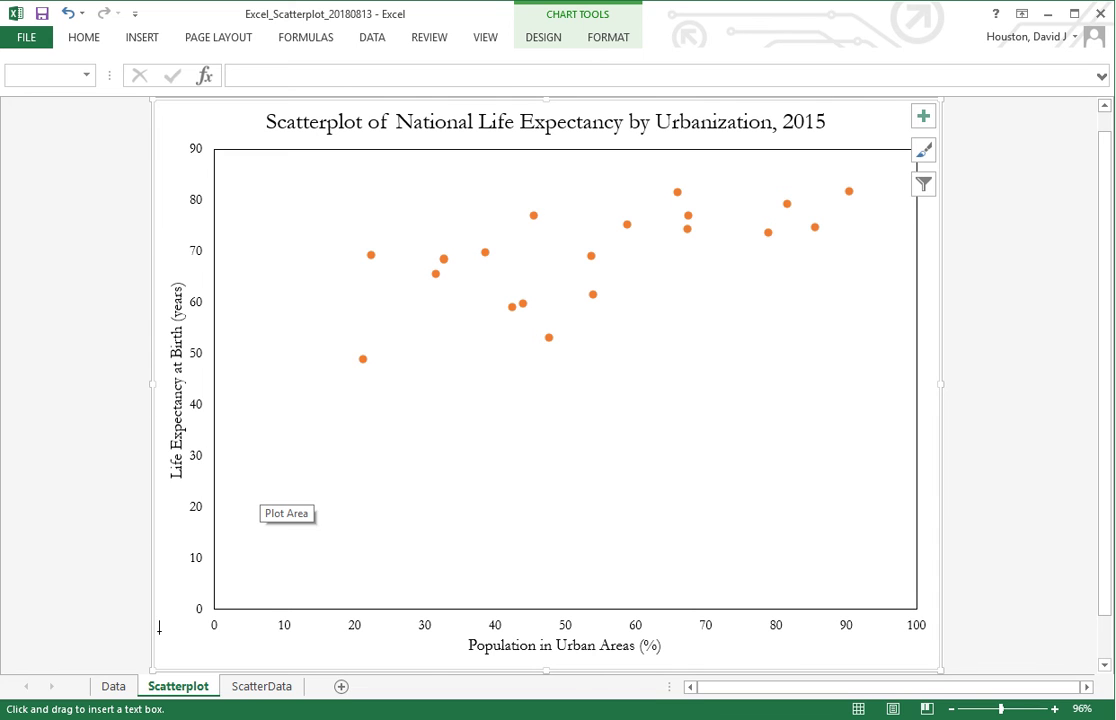
{"action": "mouse_move", "coordinate": [158, 632]}
{"action": "left_mouse_down"}
{"action": "mouse_move", "coordinate": [279, 655]}
{"action": "mouse_move", "coordinate": [301, 672]}
{"action": "mouse_move", "coordinate": [290, 661]}
{"action": "left_mouse_up"}
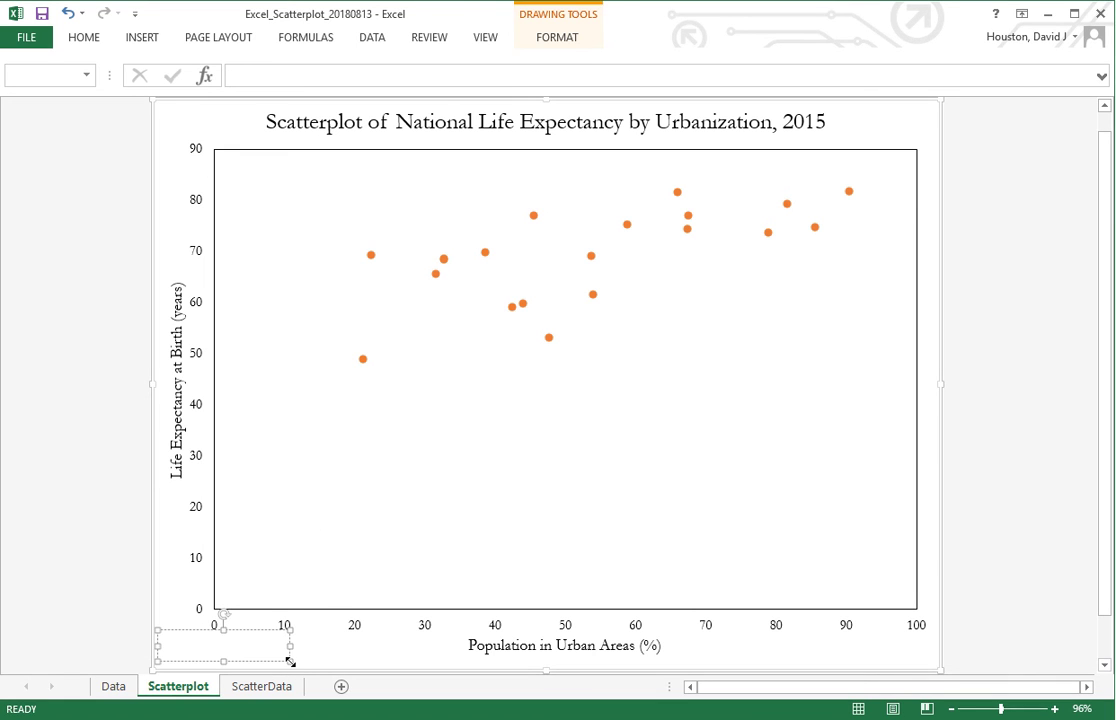
Enter "Source: U.N. Development Program, 2015" in the text box and enlarge the box to fit the note on two lines.
{"action": "type", "text": "Source: U.N. Development P"}
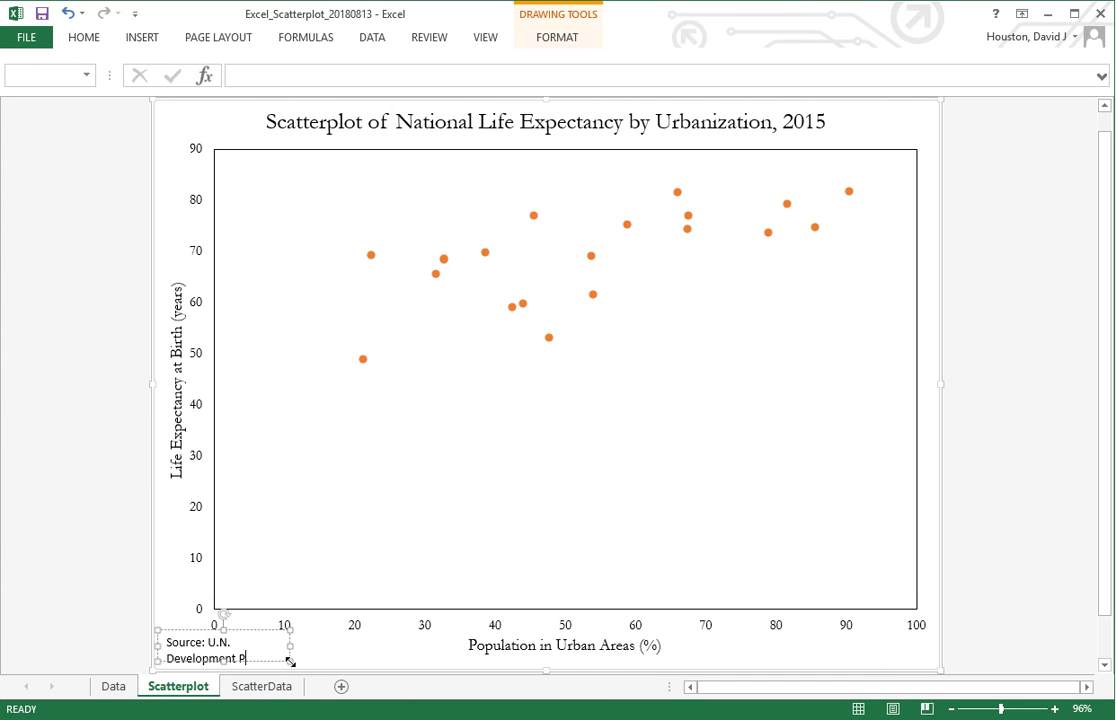
{"action": "type", "text": "rogra"}
{"action": "key", "text": "ctrl+BackSpace"}
{"action": "key", "text": "Return"}
{"action": "left_click_drag", "start_coordinate": [290, 648], "coordinate": [315, 650]}
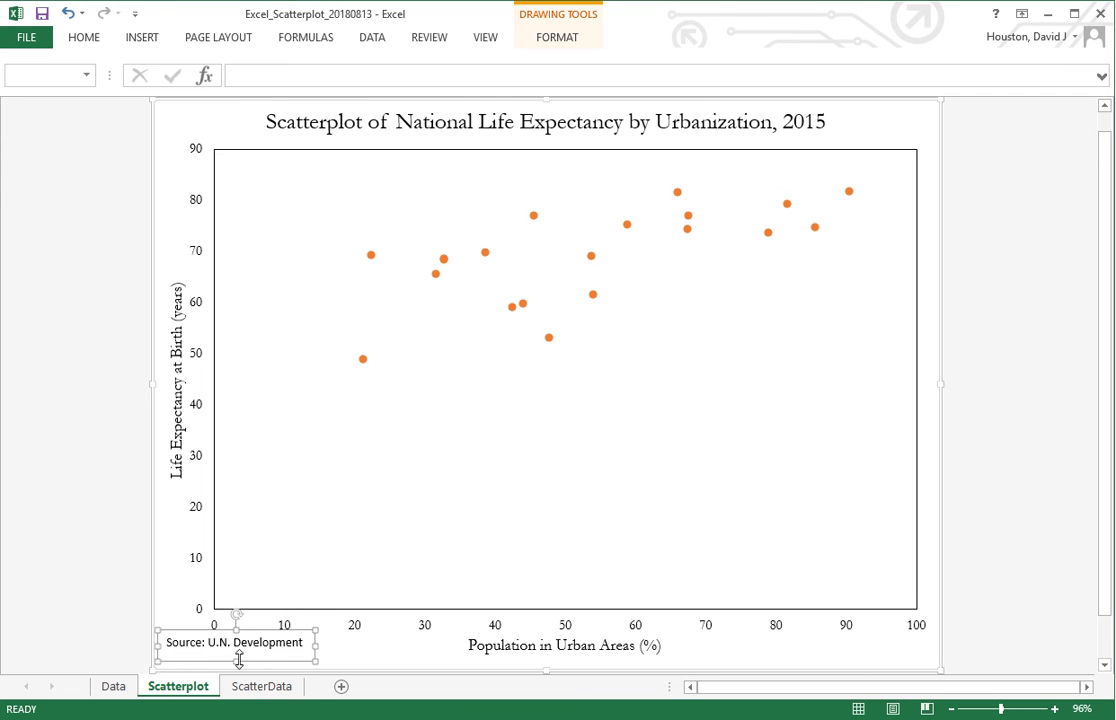
{"action": "left_click_drag", "start_coordinate": [237, 661], "coordinate": [237, 667]}
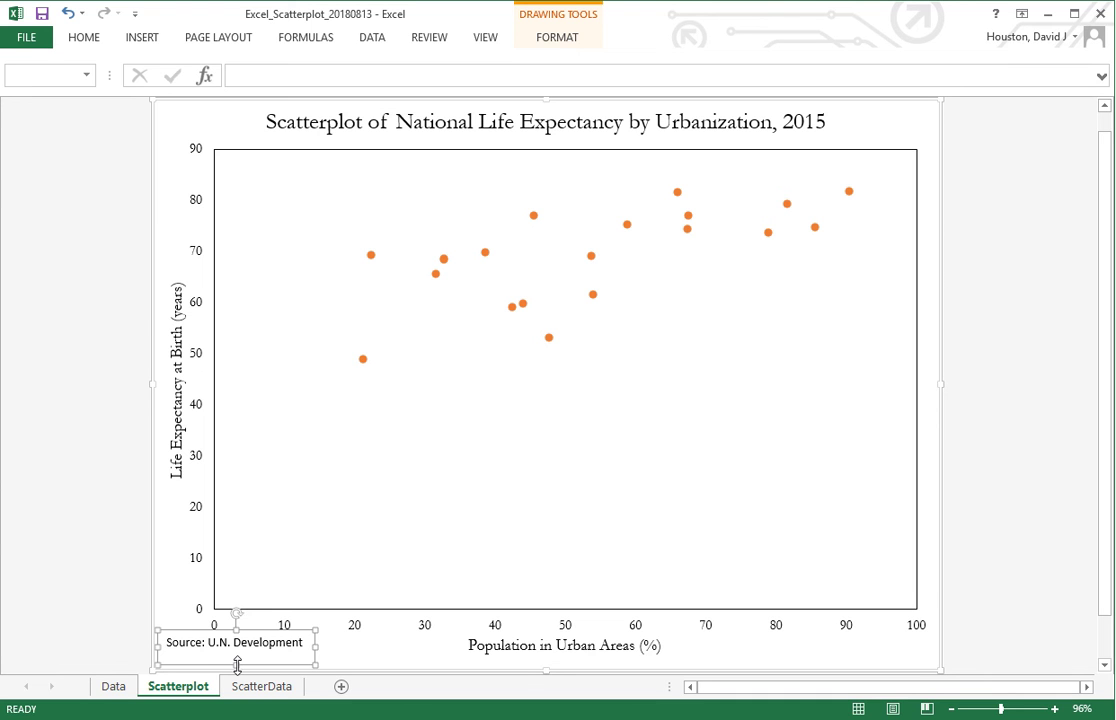
{"action": "left_click_drag", "start_coordinate": [238, 665], "coordinate": [240, 668]}
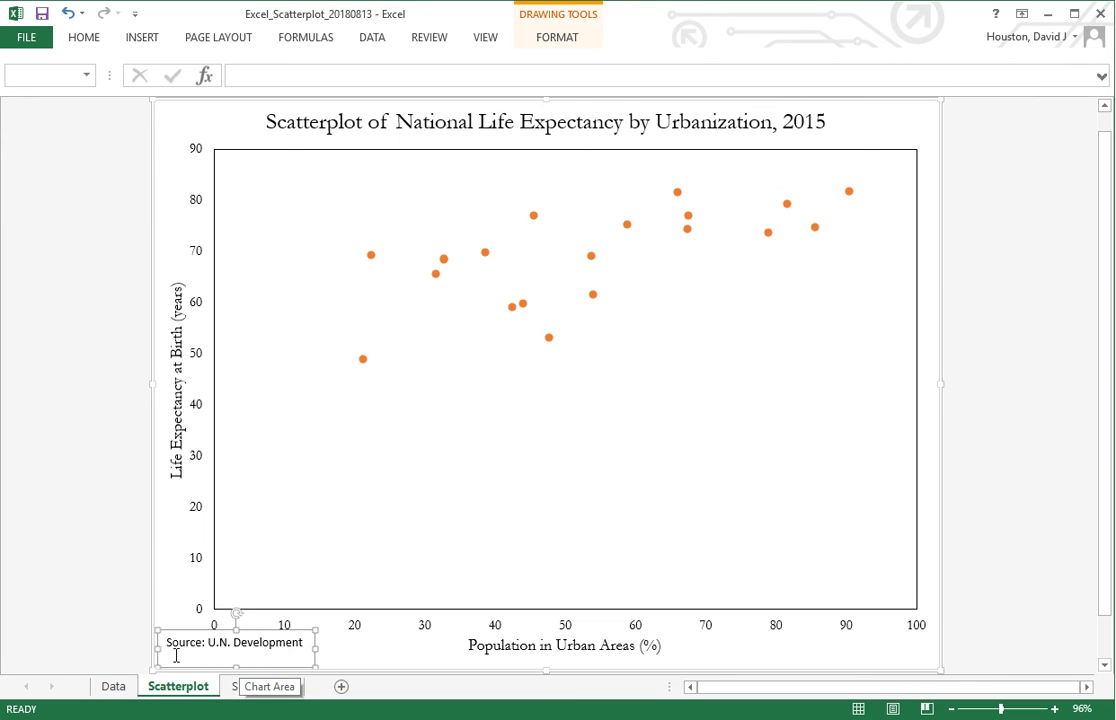
Set the font size of the whole source note to 10.
{"action": "left_click_drag", "start_coordinate": [169, 643], "coordinate": [290, 668]}
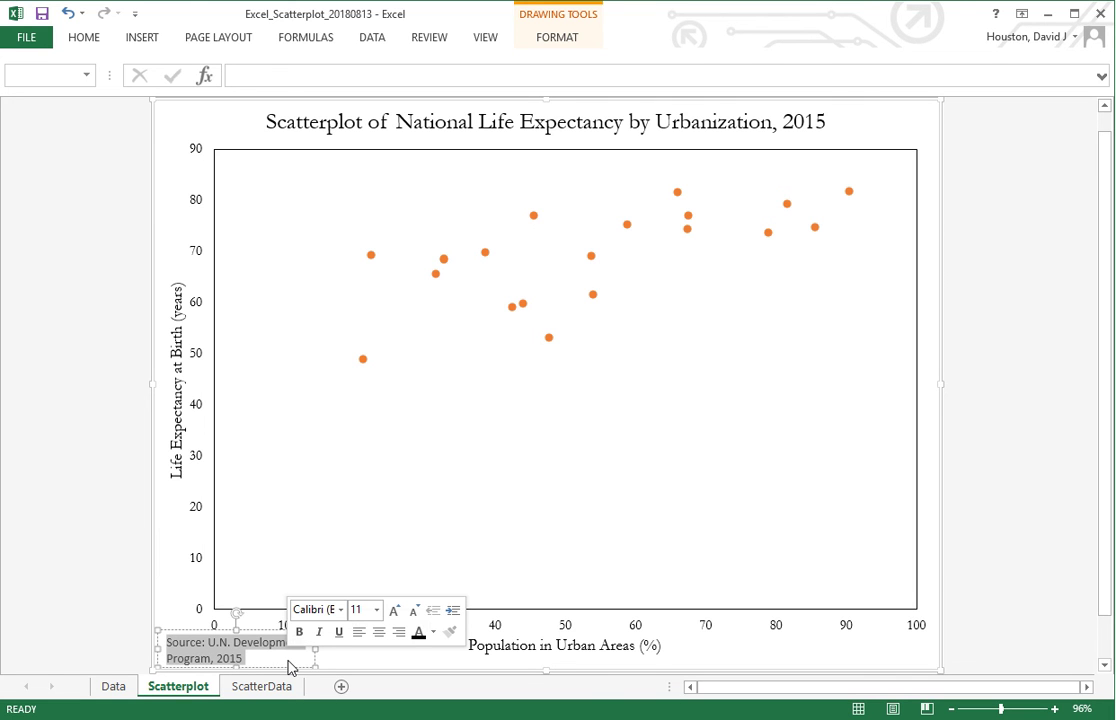
{"action": "left_click", "coordinate": [377, 612]}
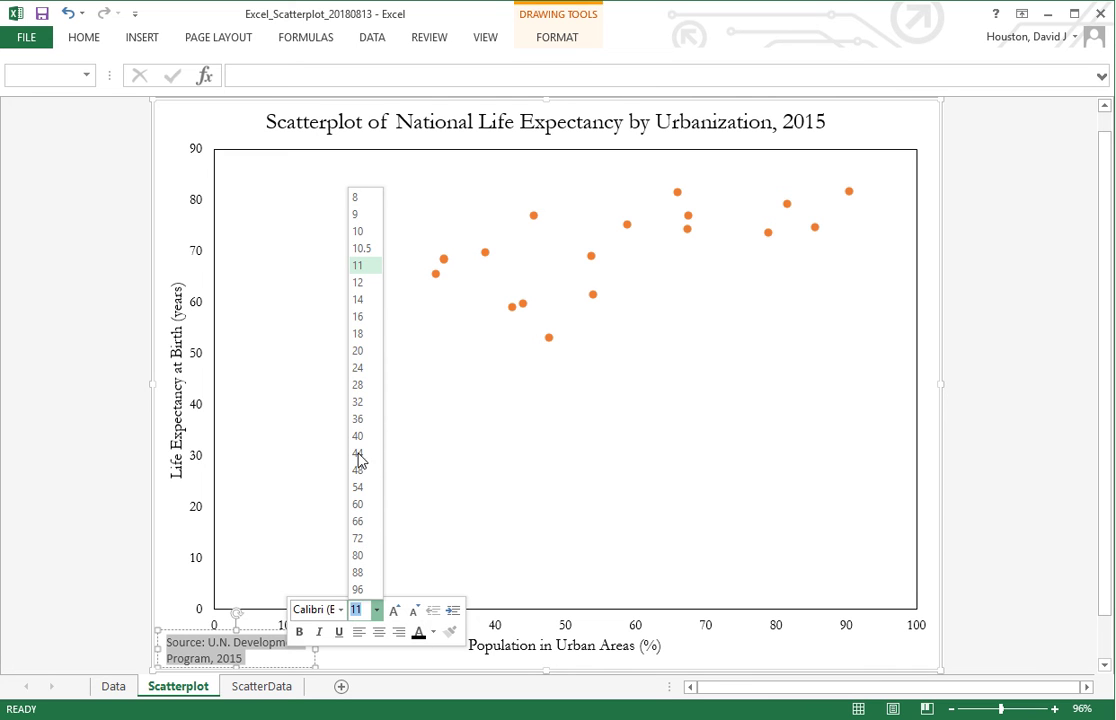
{"action": "left_click", "coordinate": [357, 232]}
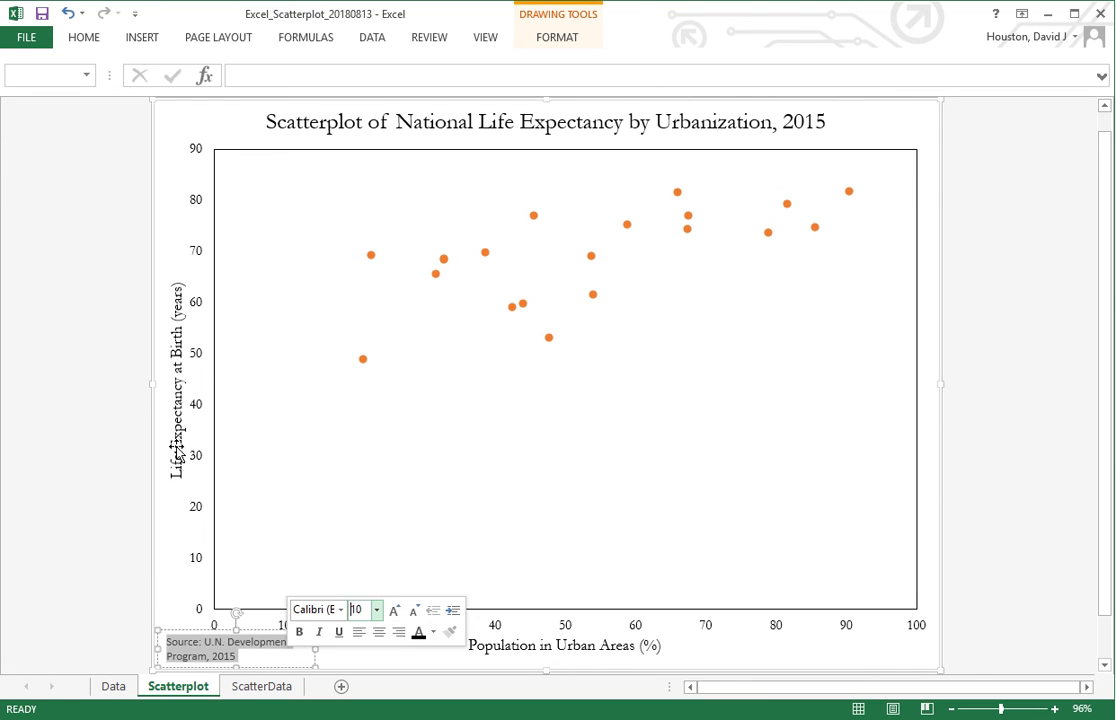
{"action": "left_click", "coordinate": [167, 592]}
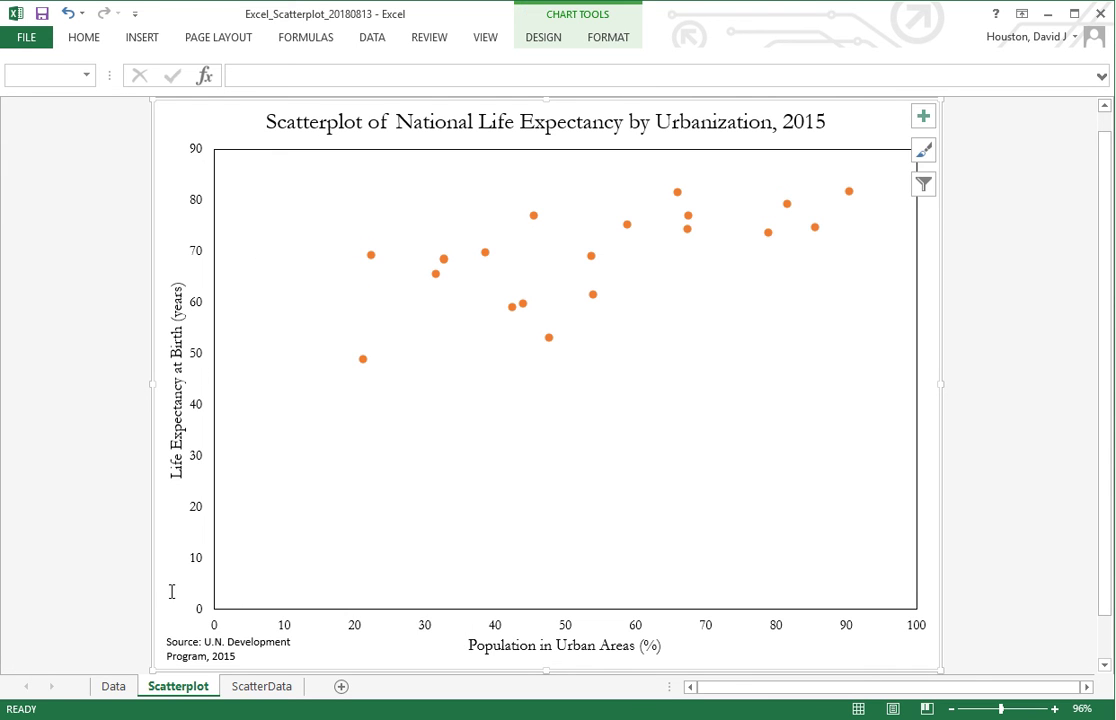
Change the font of the source note's text to Garamond.
{"action": "left_click", "coordinate": [178, 661]}
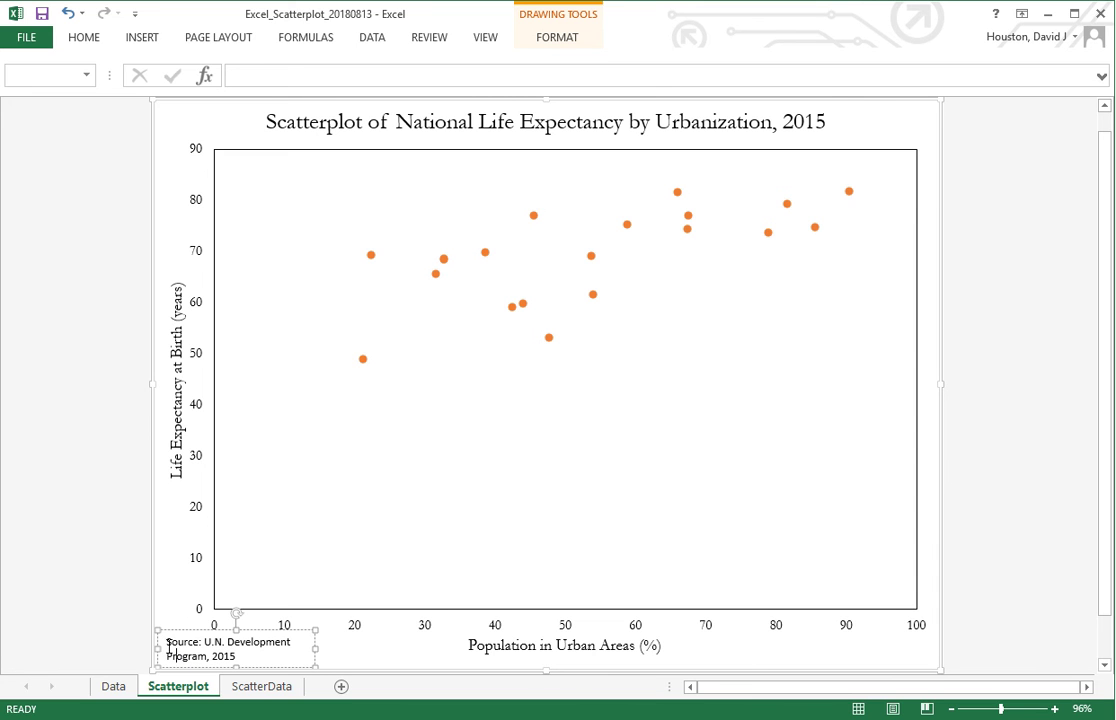
{"action": "left_click_drag", "start_coordinate": [168, 644], "coordinate": [244, 658]}
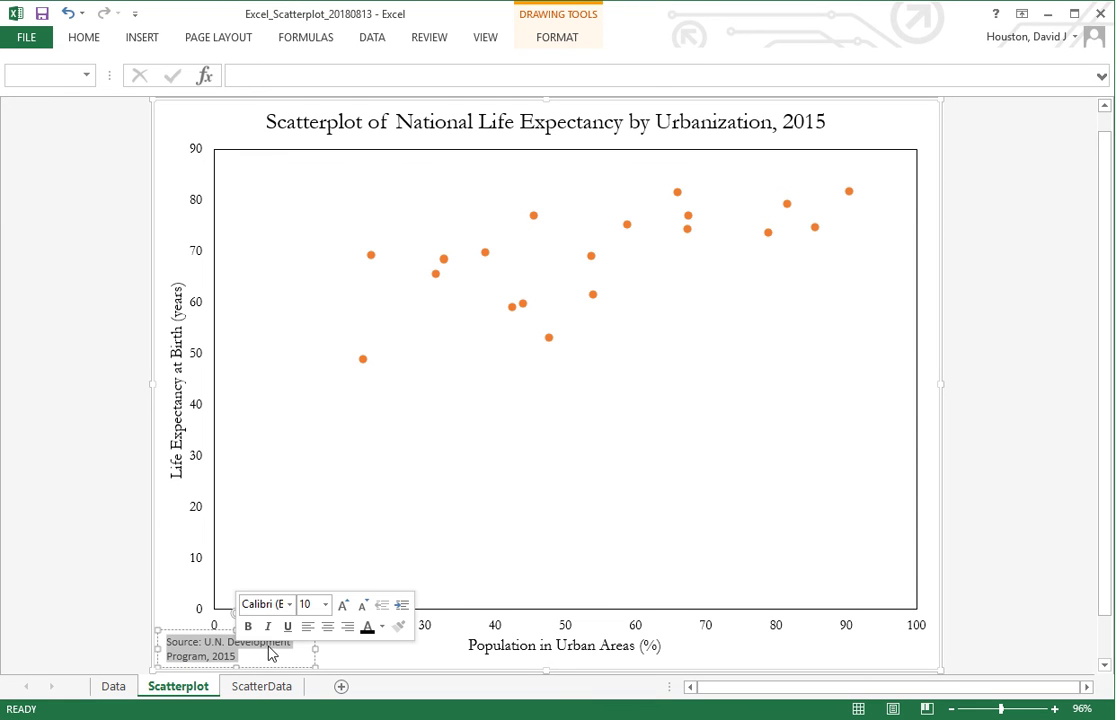
{"action": "left_click", "coordinate": [289, 604]}
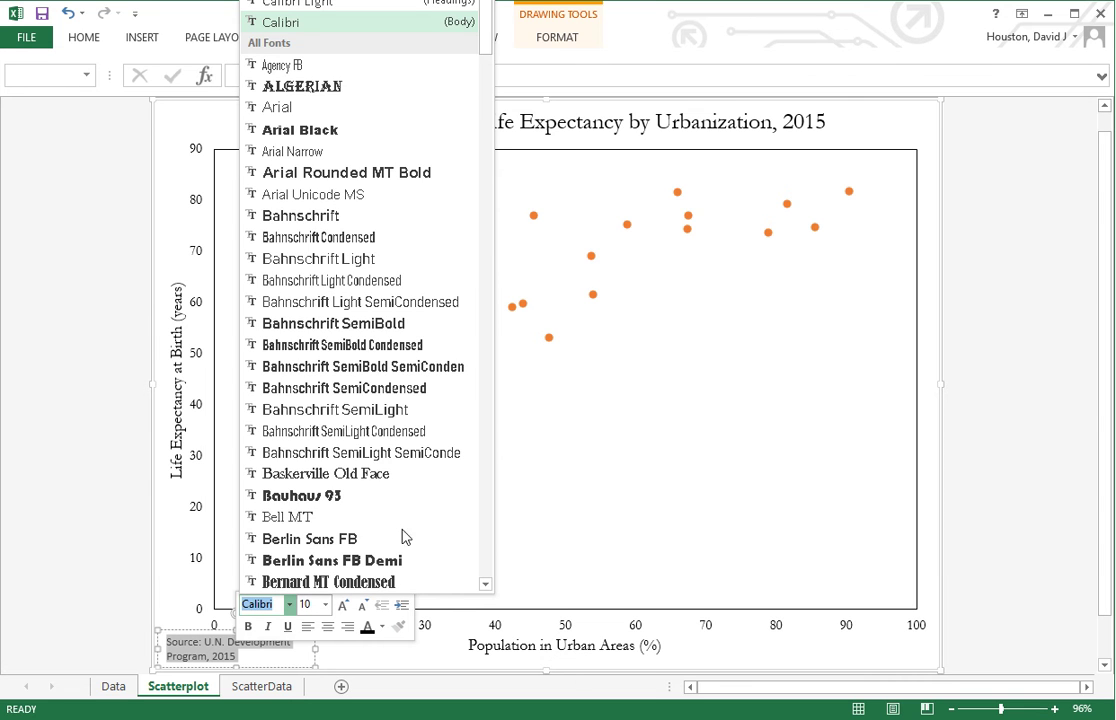
{"action": "left_click_drag", "start_coordinate": [488, 42], "coordinate": [496, 217]}
{"action": "left_click", "coordinate": [336, 385]}
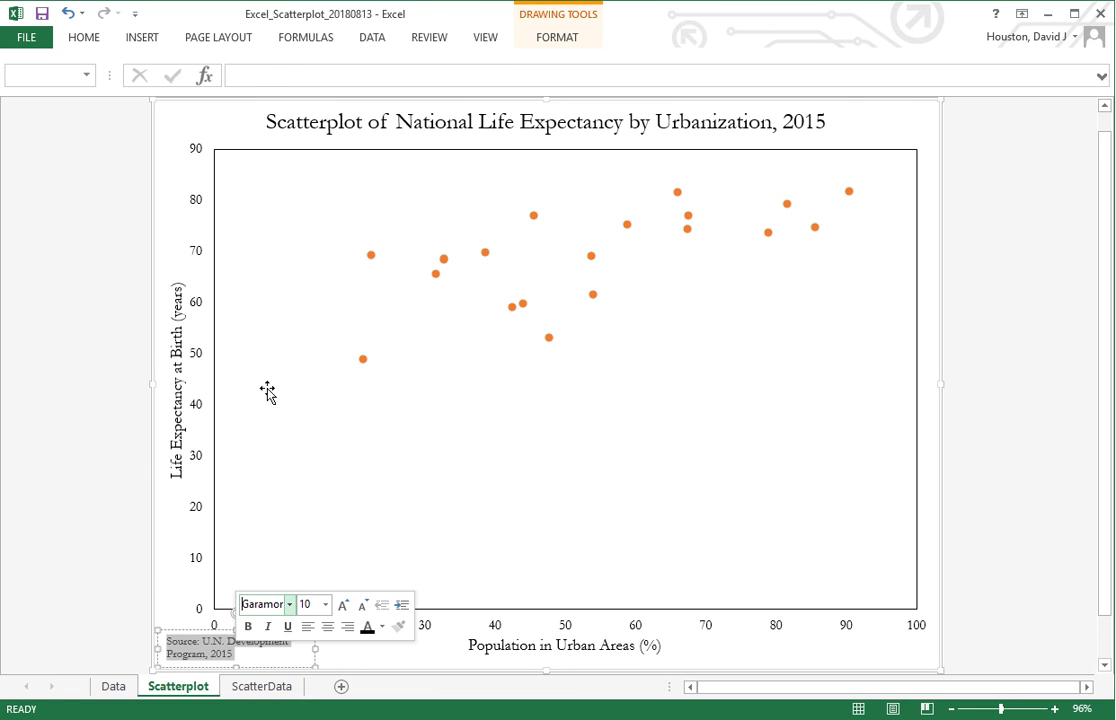
{"action": "left_click", "coordinate": [169, 576]}
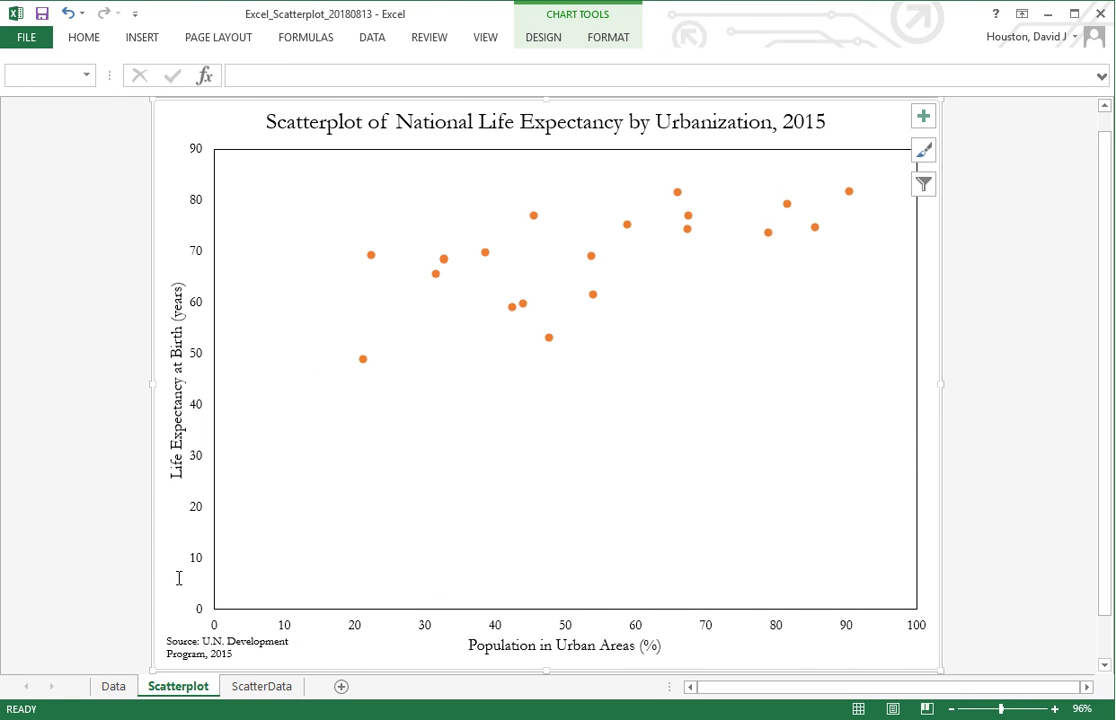
Italicize only the word "Source" at the start of the source note.
{"action": "left_click", "coordinate": [178, 648]}
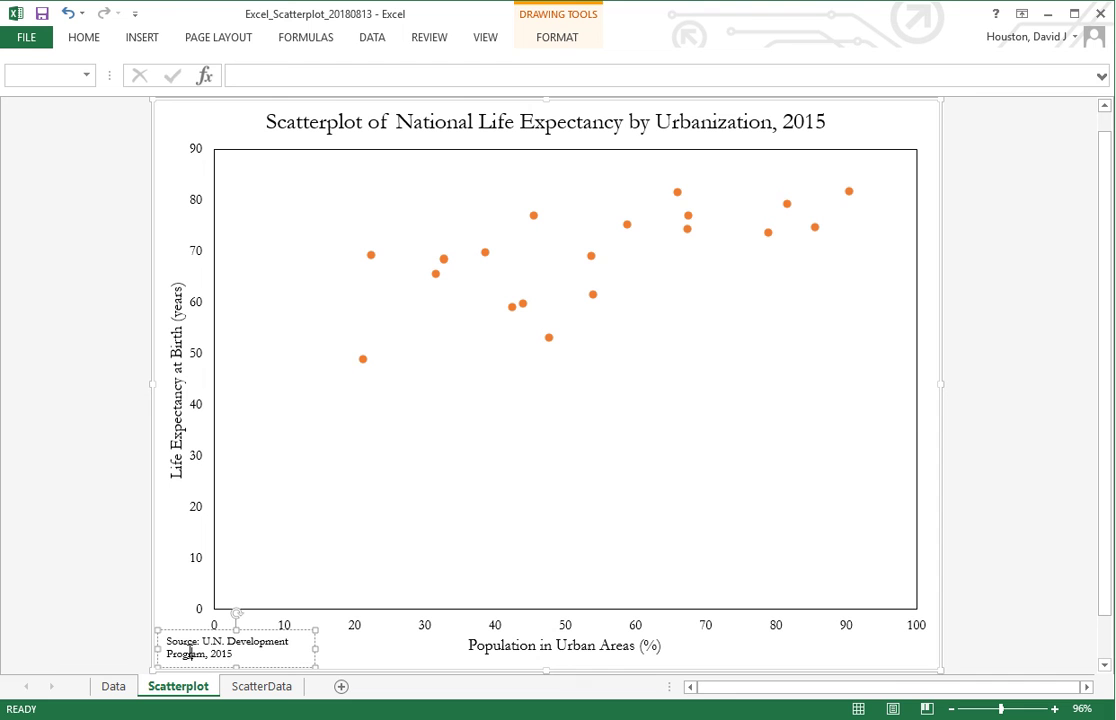
{"action": "double_click", "coordinate": [185, 645]}
{"action": "left_click", "coordinate": [213, 613]}
{"action": "left_click", "coordinate": [164, 542]}
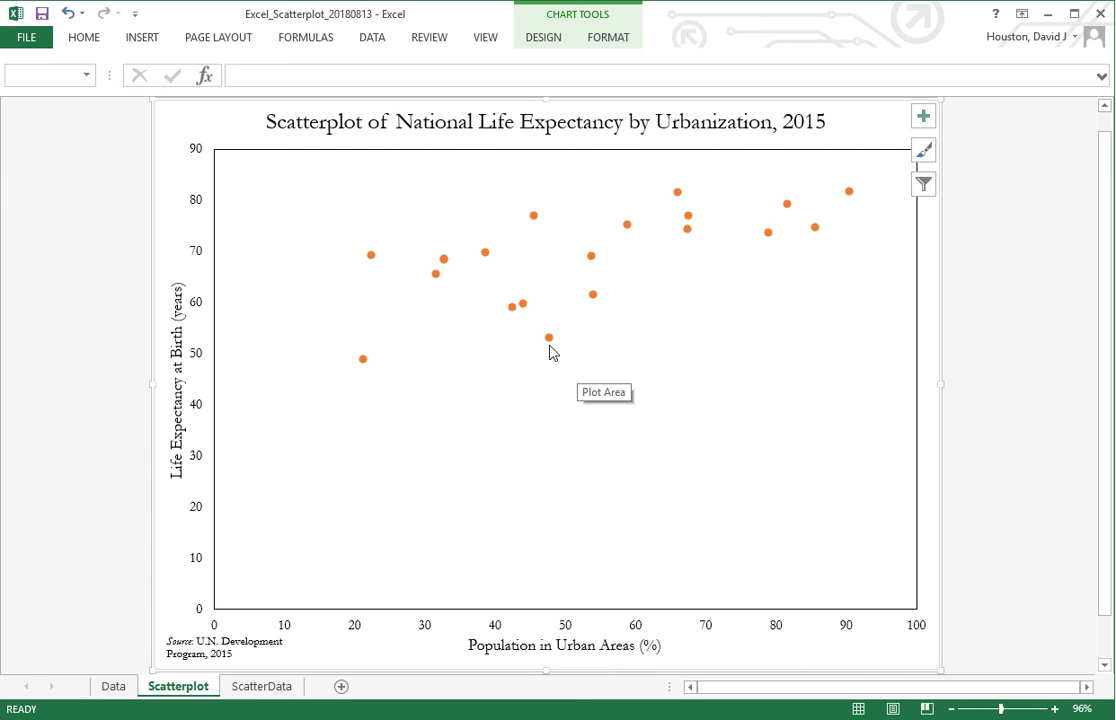
Add plain data labels to the points of the scatterplot series.
{"action": "mouse_move", "coordinate": [548, 342]}
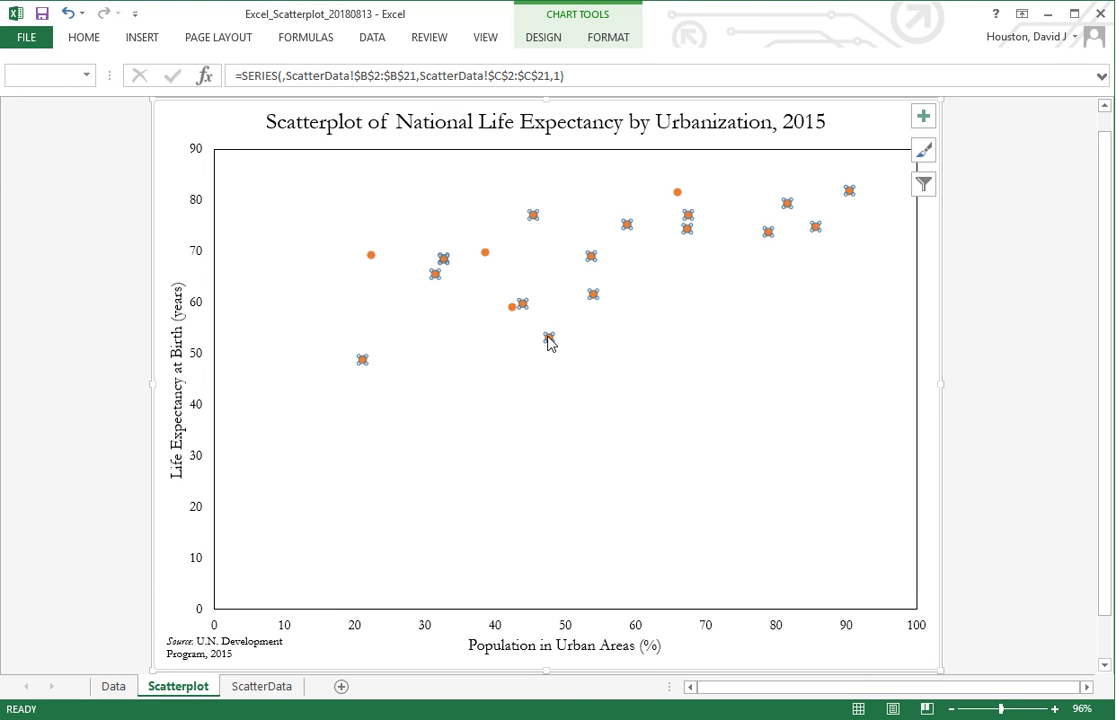
{"action": "right_click", "coordinate": [549, 341]}
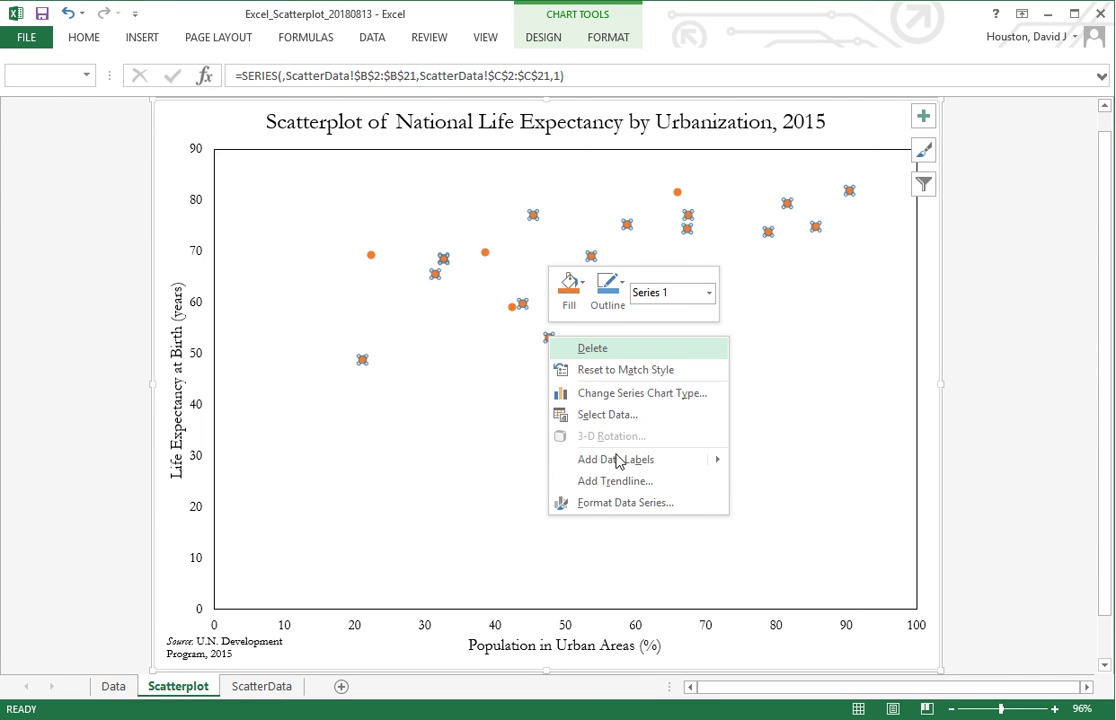
{"action": "mouse_move", "coordinate": [617, 461]}
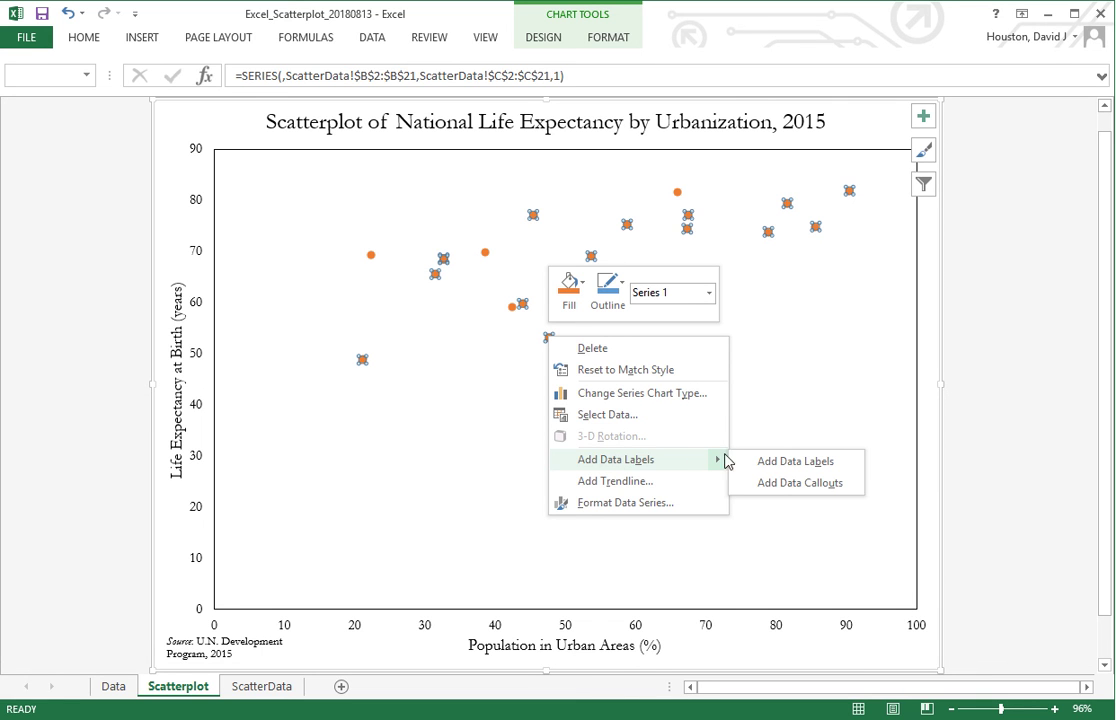
{"action": "left_click", "coordinate": [812, 461]}
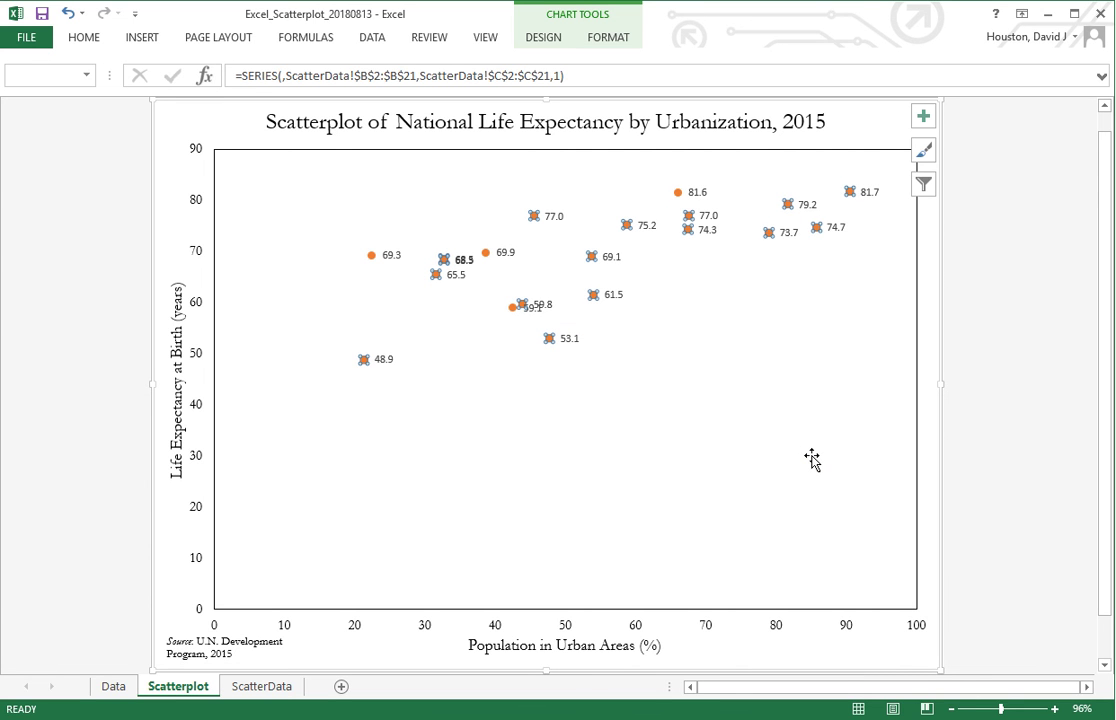
Make the data labels show the country names from ScatterData cells A2:A21 instead of the Y values, and close the label options.
{"action": "left_click", "coordinate": [610, 258]}
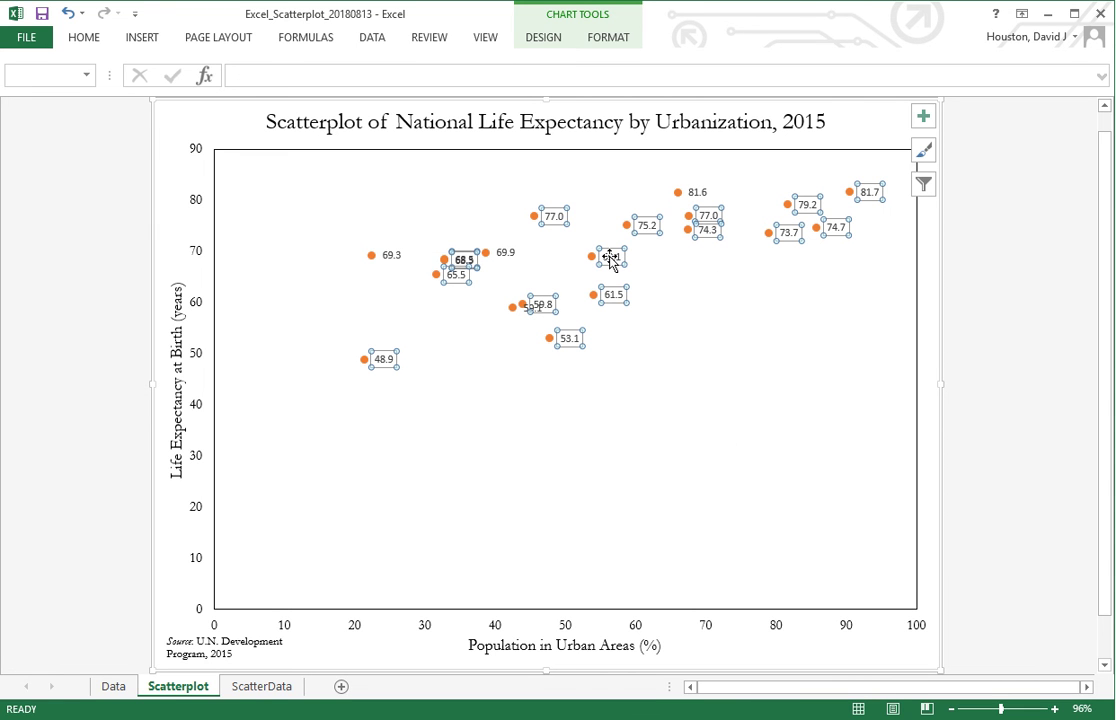
{"action": "right_click", "coordinate": [611, 260]}
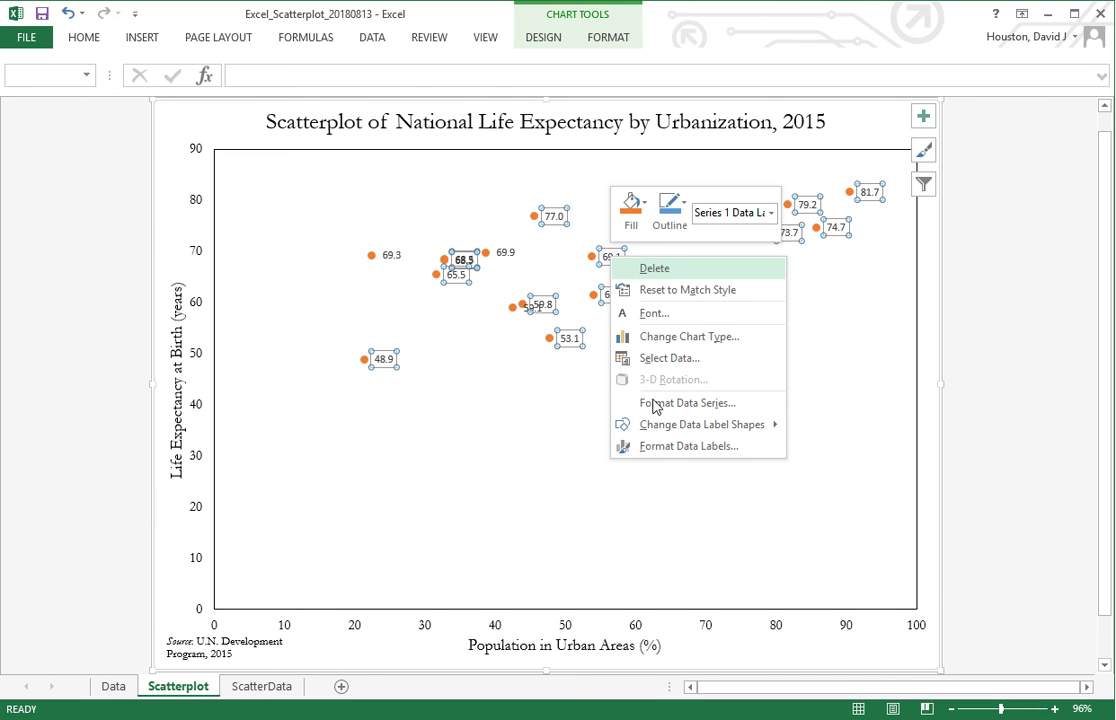
{"action": "left_click", "coordinate": [656, 450]}
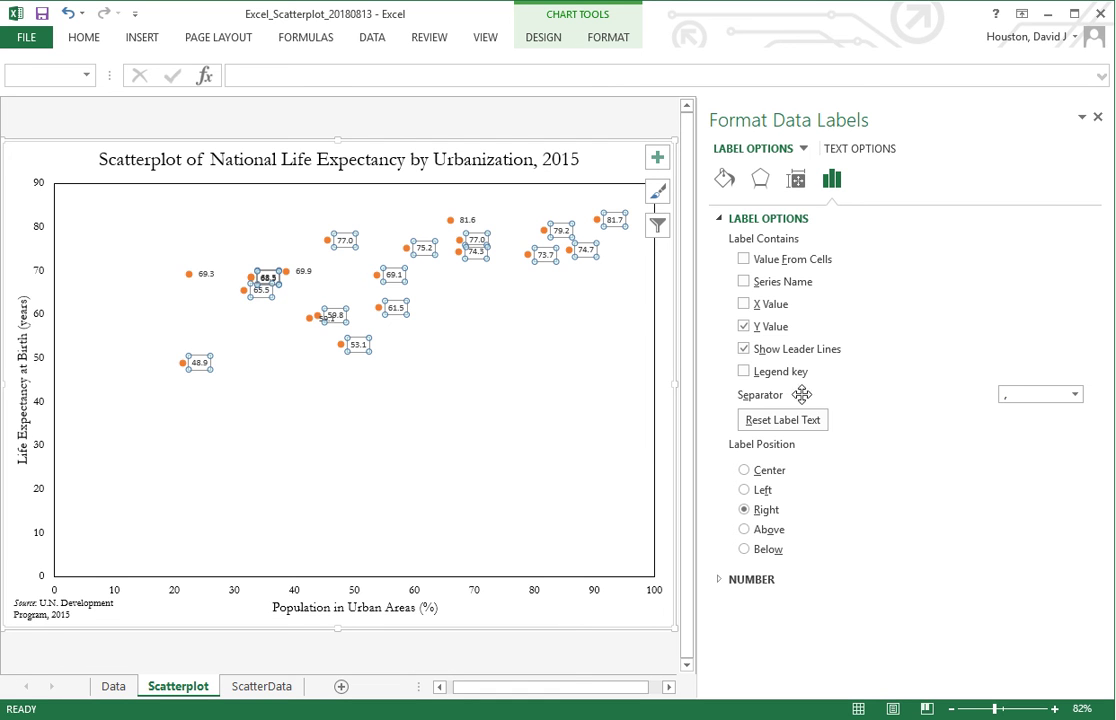
{"action": "left_click", "coordinate": [886, 121]}
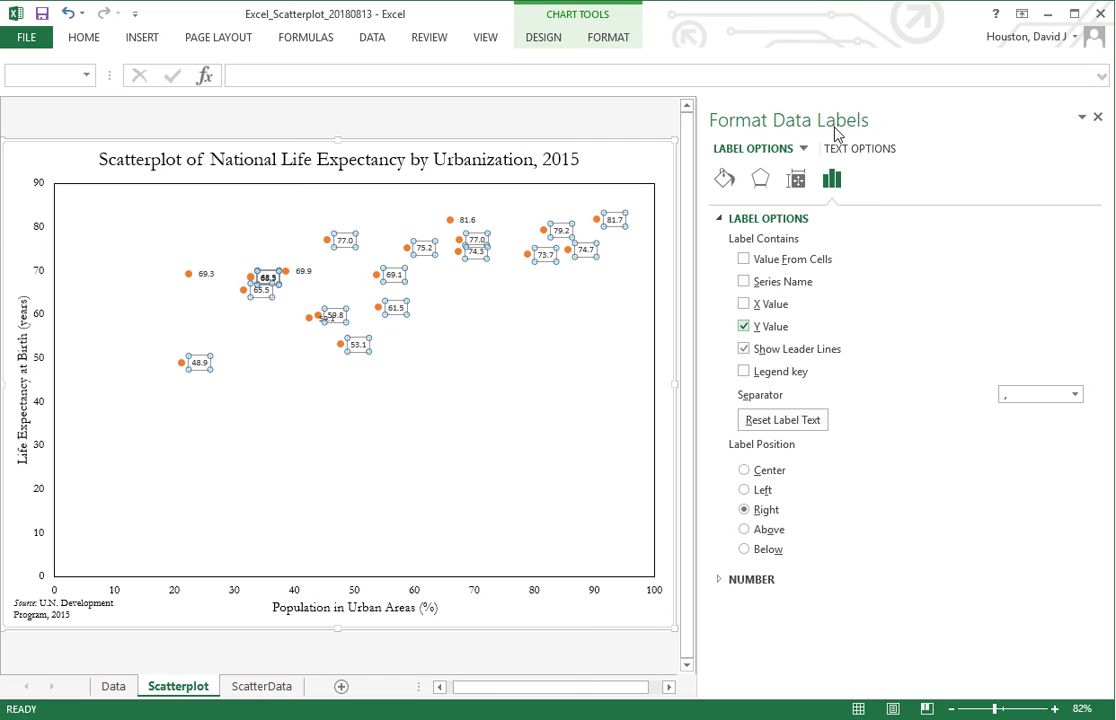
{"action": "left_click", "coordinate": [743, 260]}
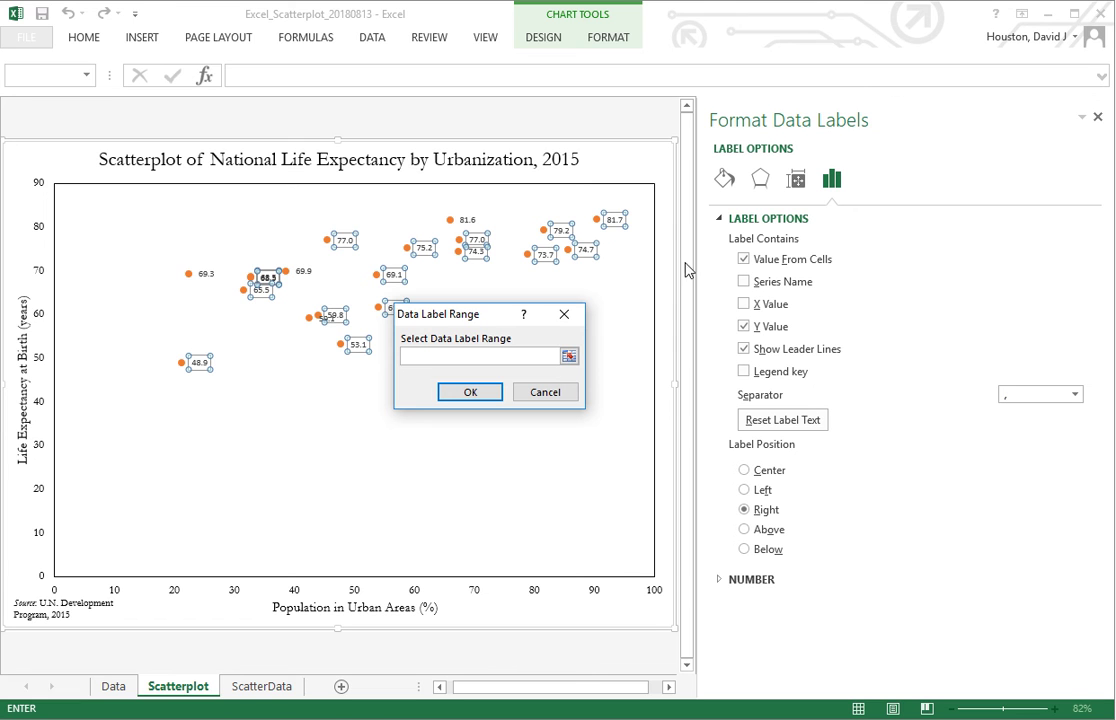
{"action": "left_click", "coordinate": [568, 357]}
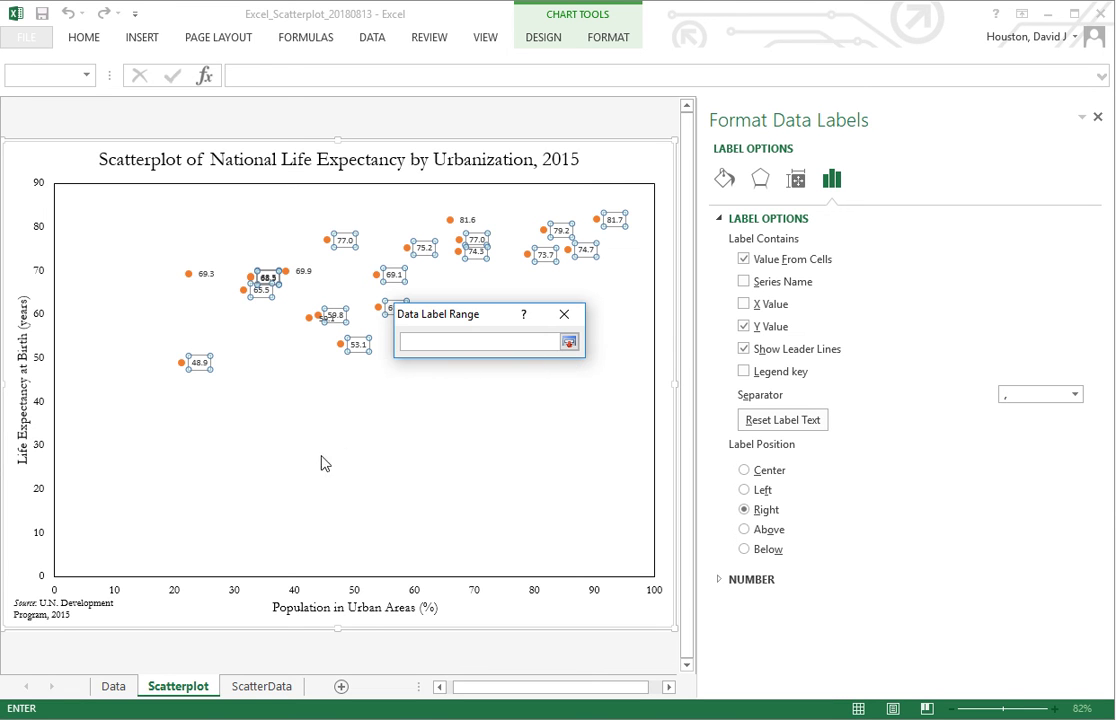
{"action": "left_click", "coordinate": [262, 688]}
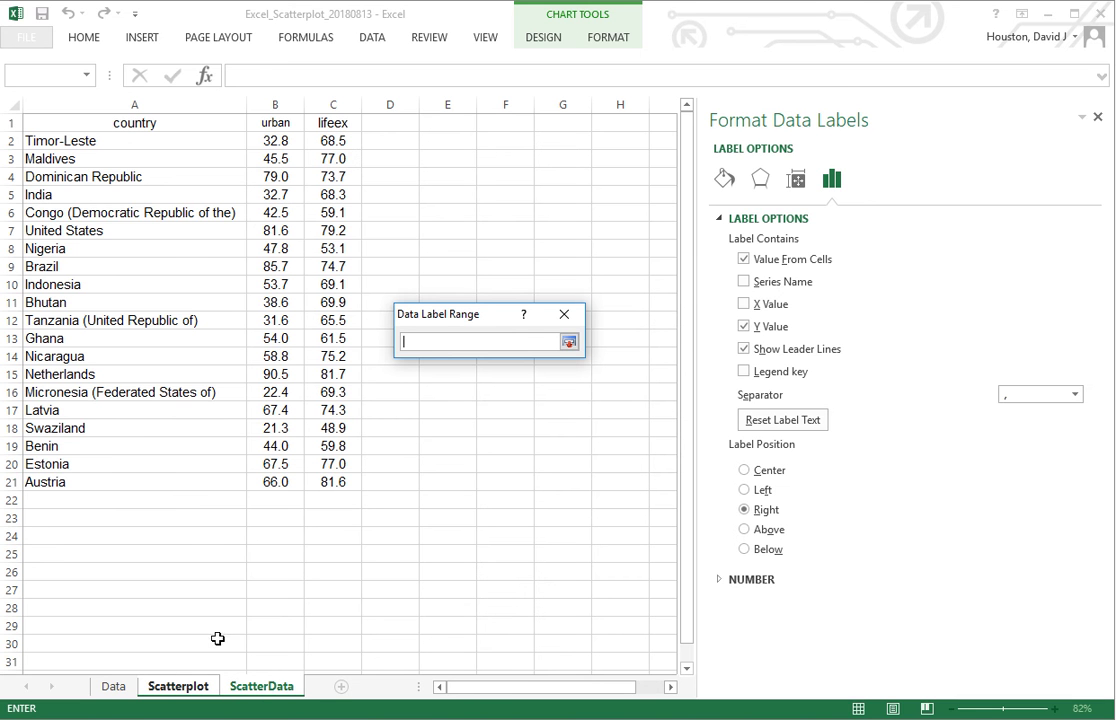
{"action": "left_click_drag", "start_coordinate": [172, 142], "coordinate": [172, 490]}
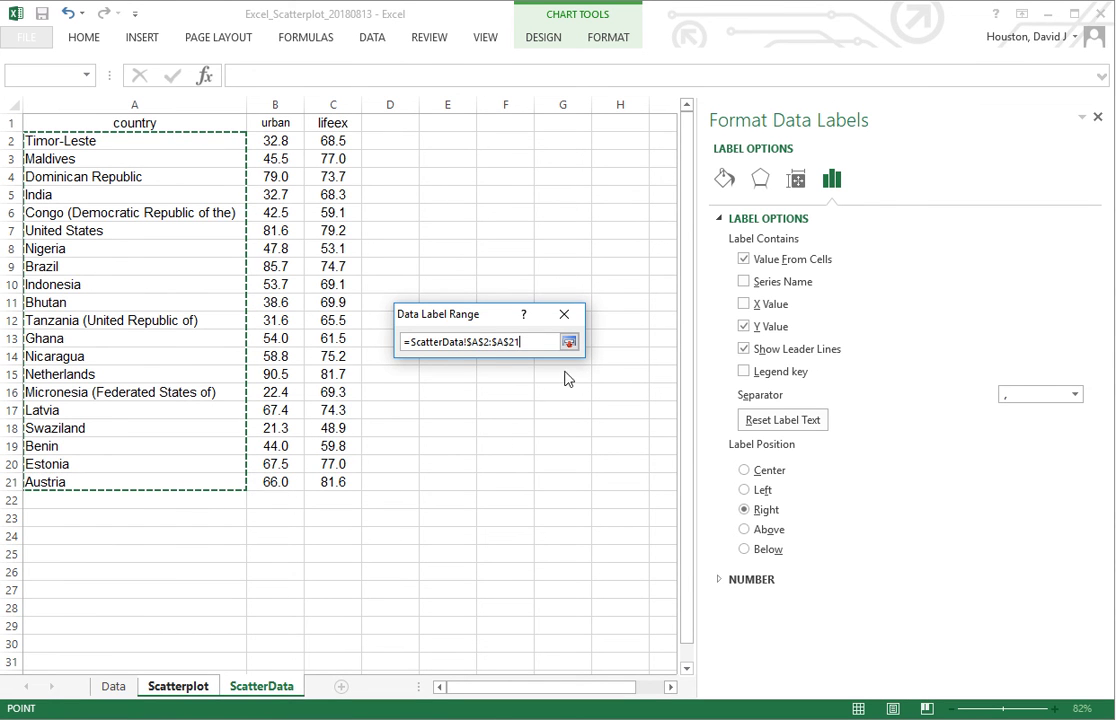
{"action": "left_click", "coordinate": [569, 343]}
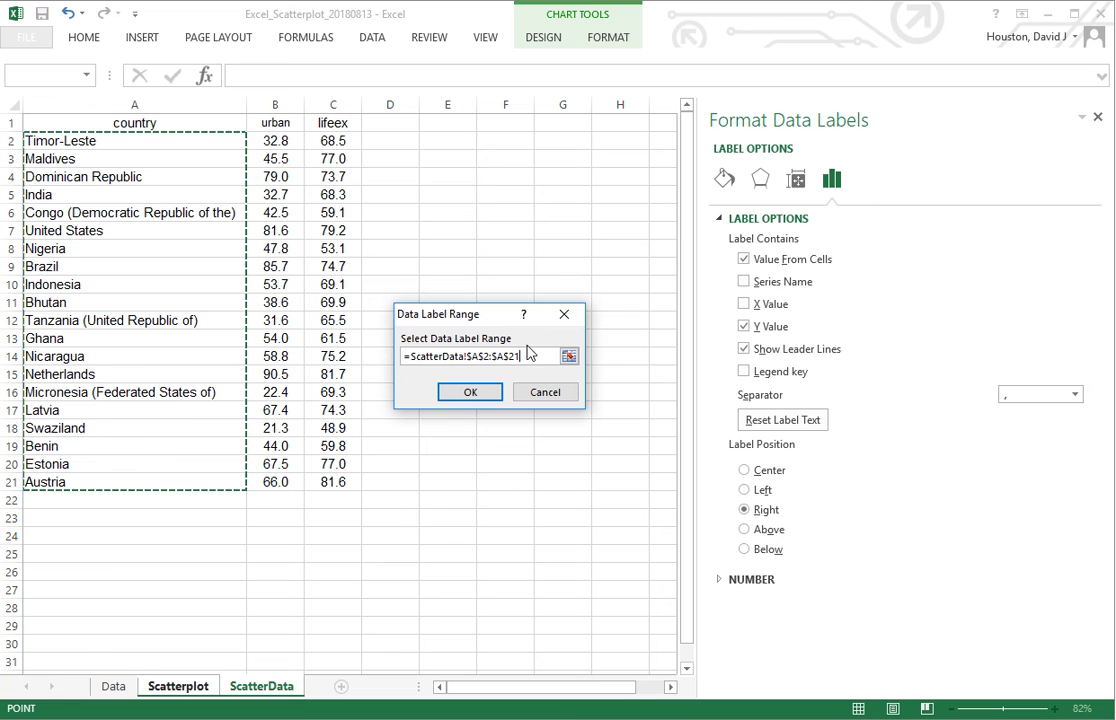
{"action": "left_click", "coordinate": [470, 392]}
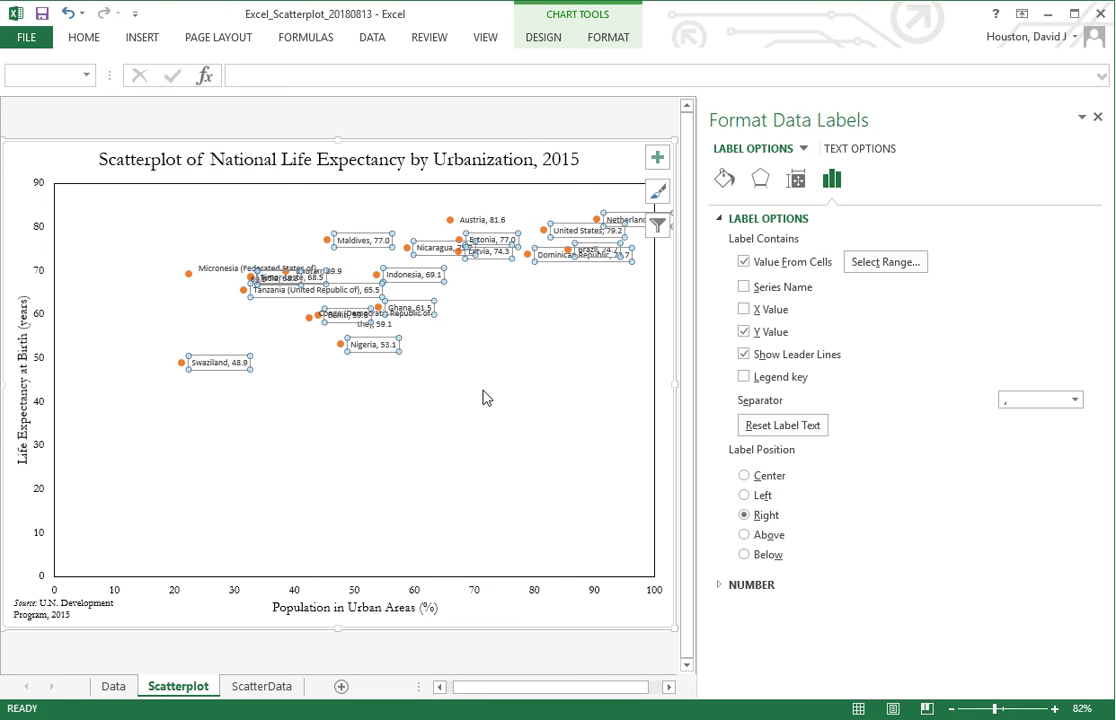
{"action": "left_click", "coordinate": [744, 332]}
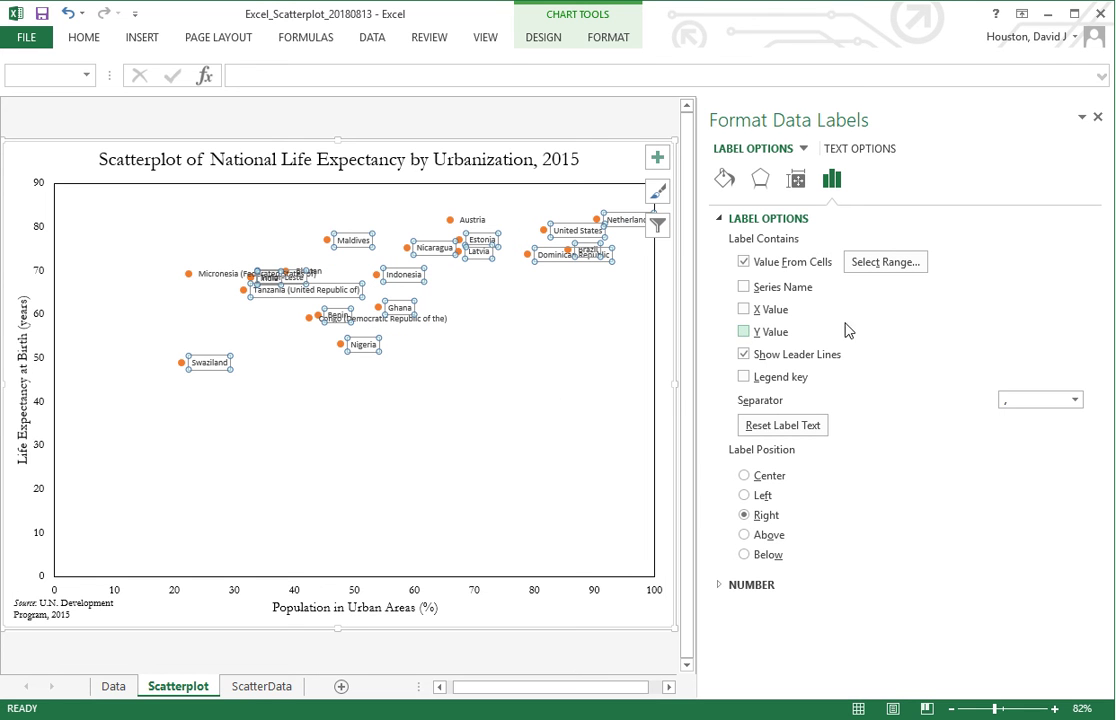
{"action": "left_click", "coordinate": [1099, 118]}
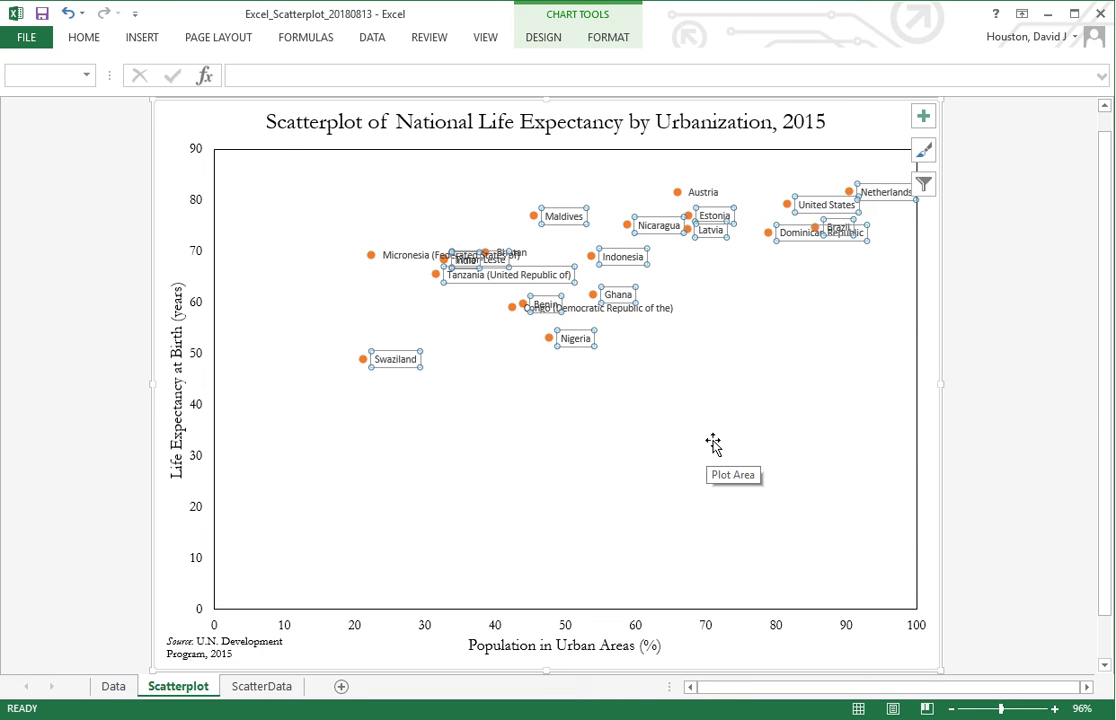
Set the position of the country data labels to Left of their markers, and close the label options.
{"action": "right_click", "coordinate": [569, 341]}
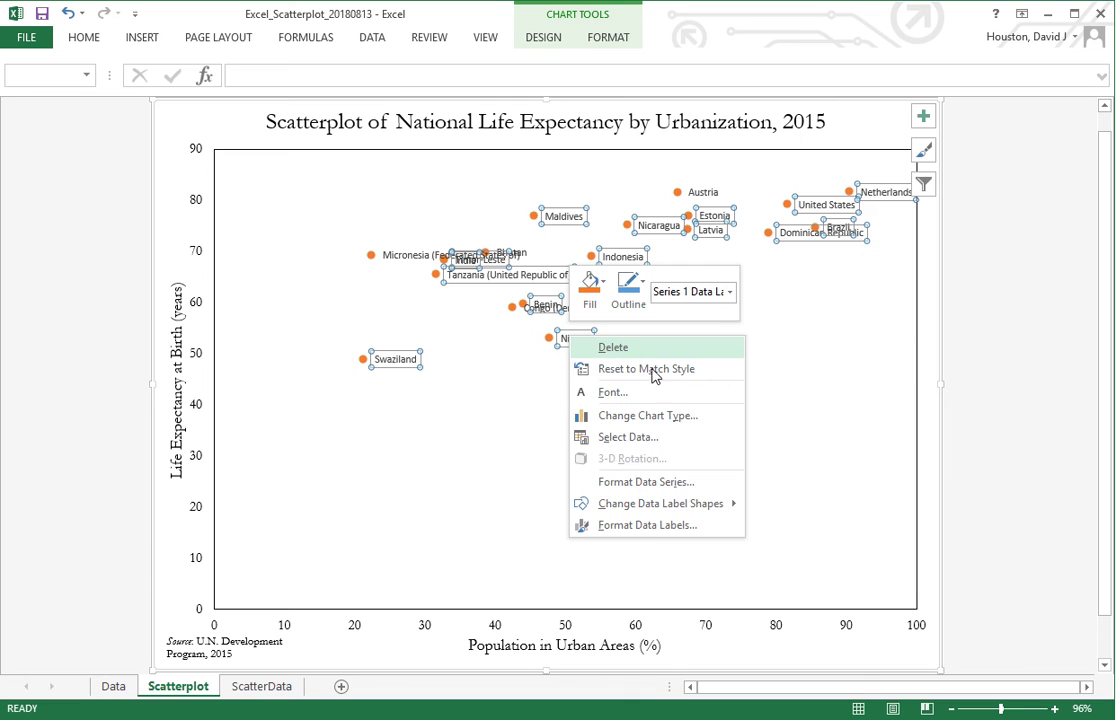
{"action": "left_click", "coordinate": [694, 525]}
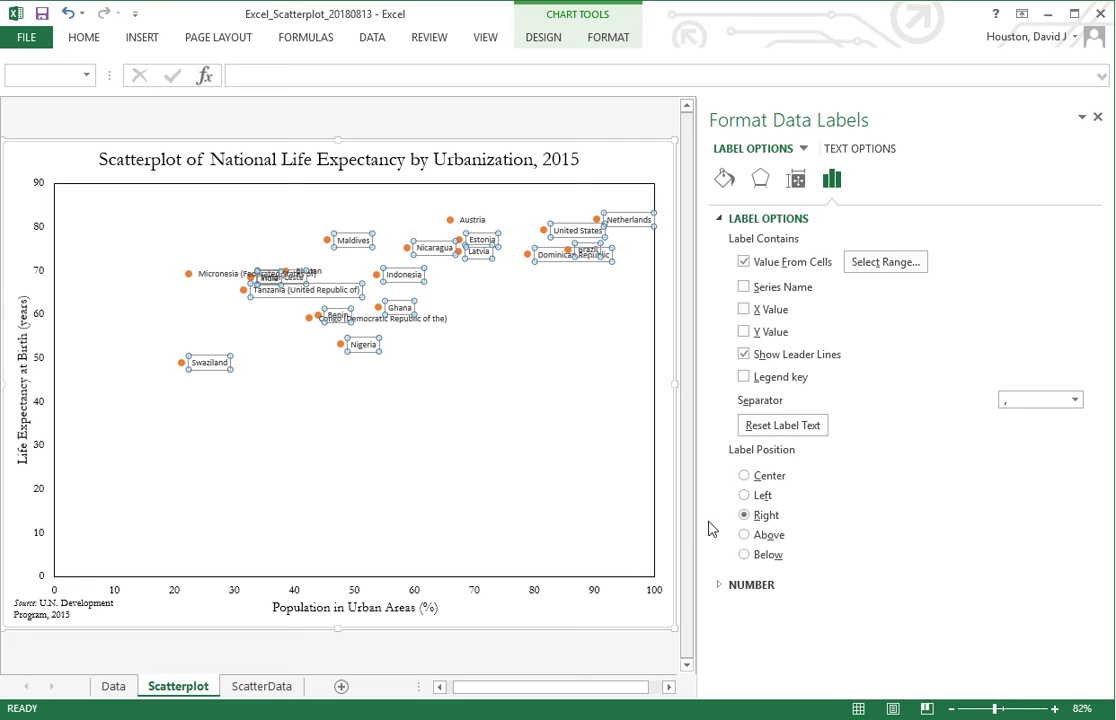
{"action": "left_click", "coordinate": [745, 496]}
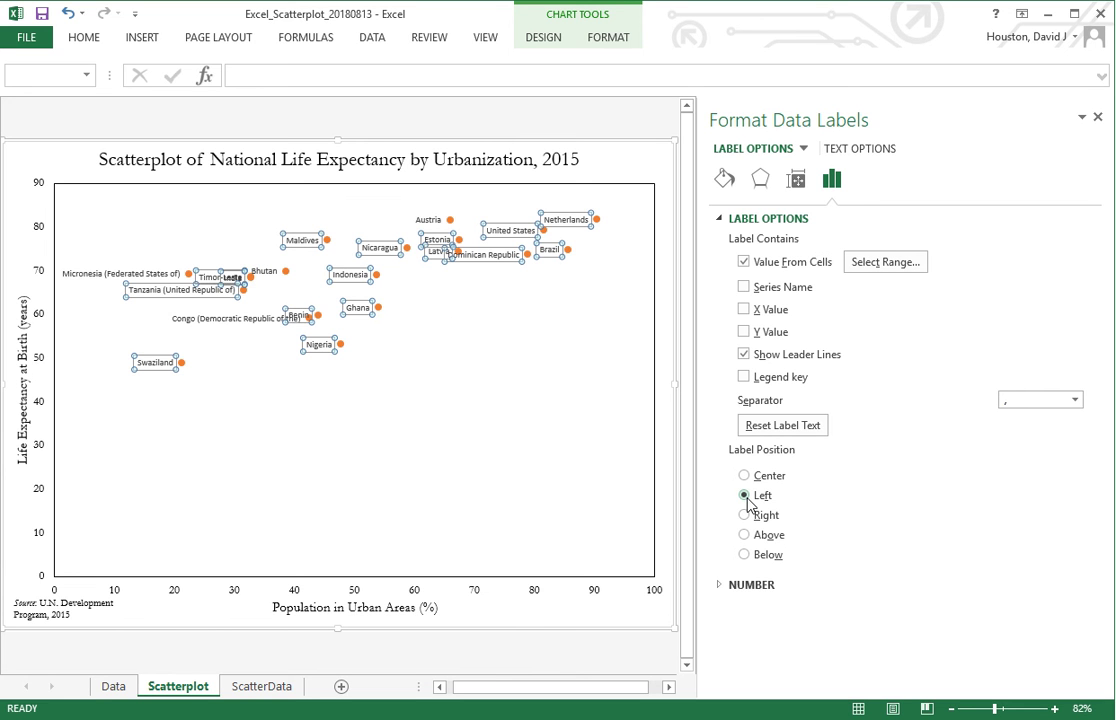
{"action": "left_click", "coordinate": [1099, 119]}
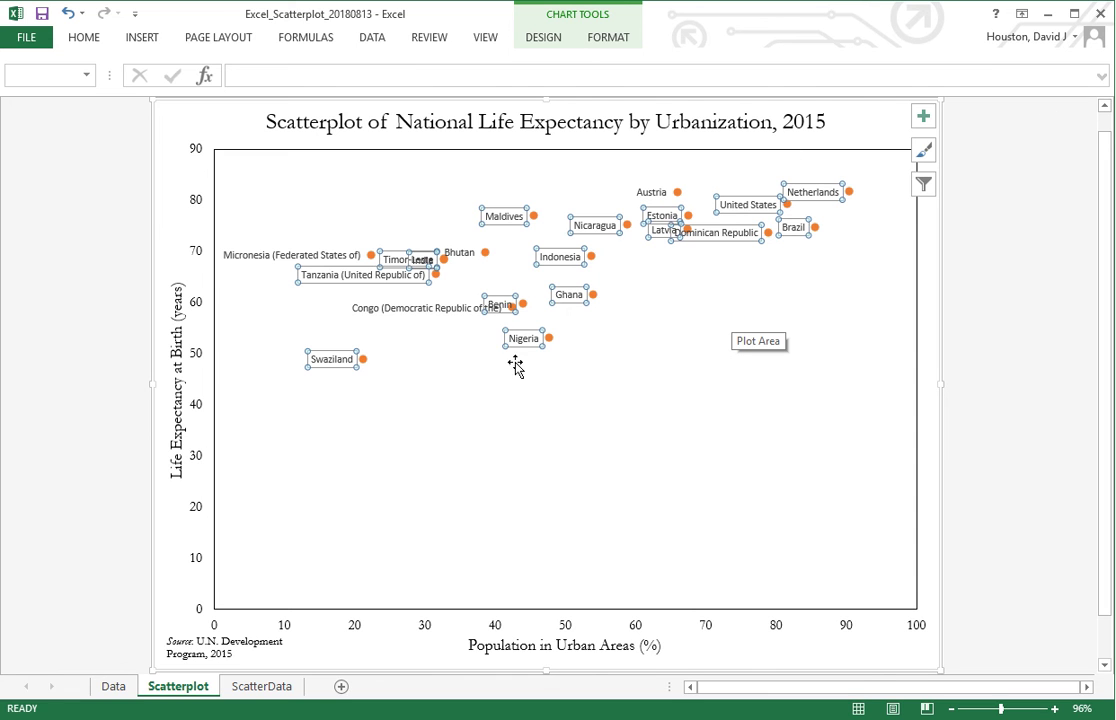
{"action": "left_click", "coordinate": [508, 430]}
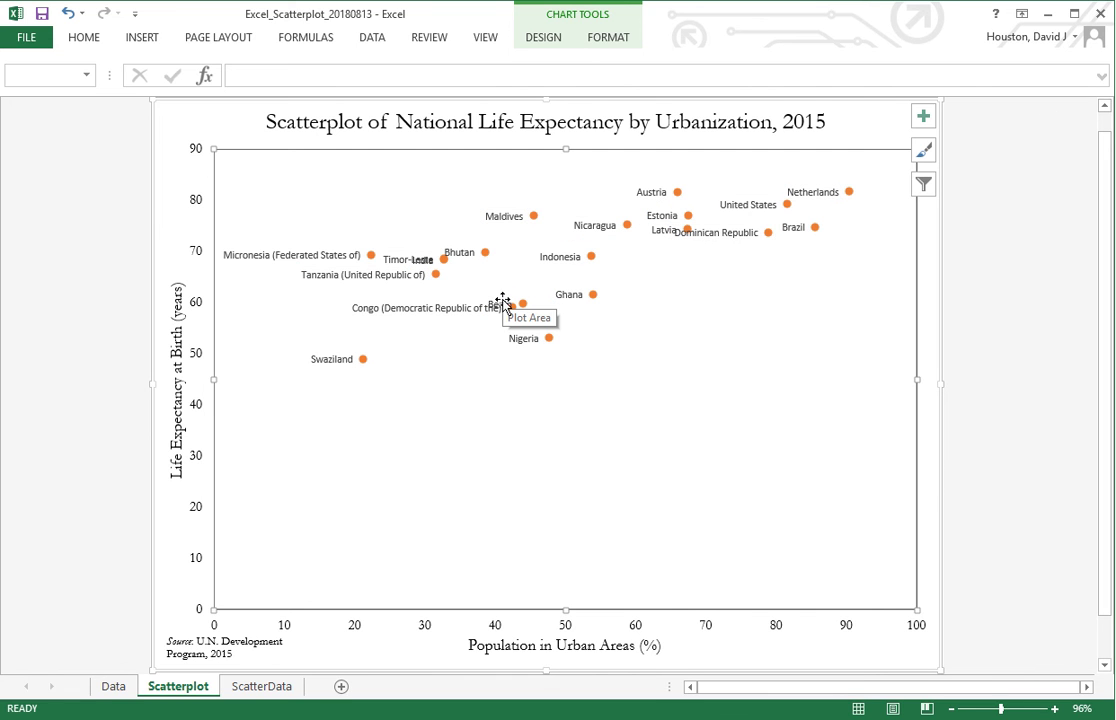
{"action": "left_click", "coordinate": [502, 303]}
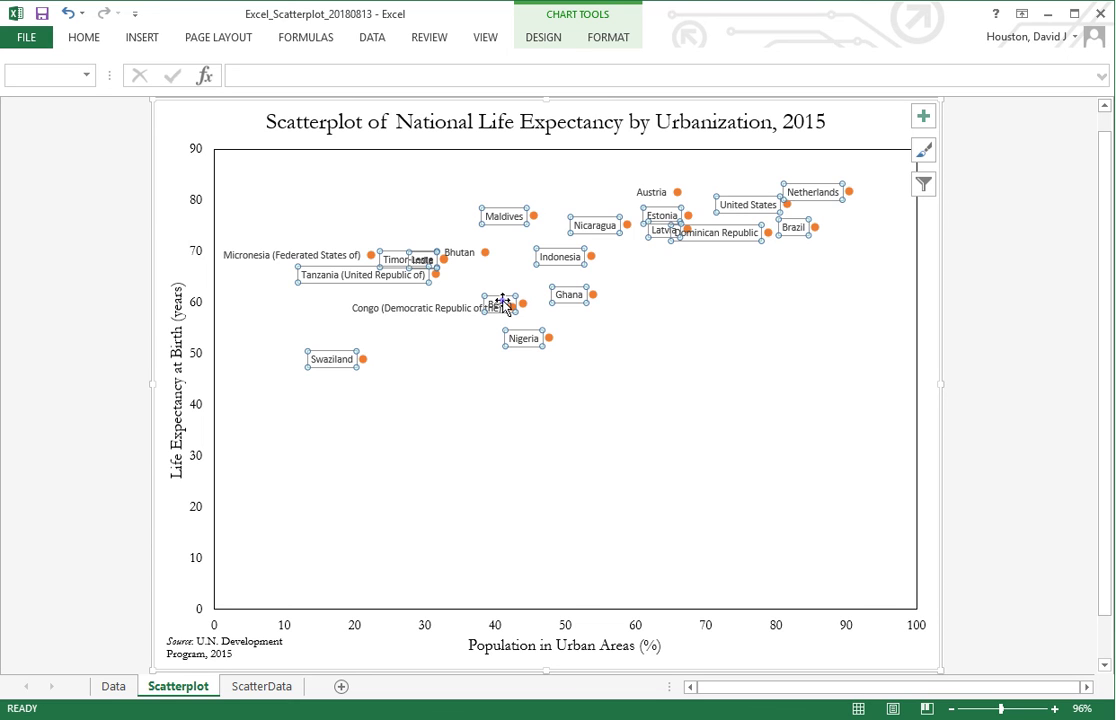
{"action": "left_click", "coordinate": [502, 303]}
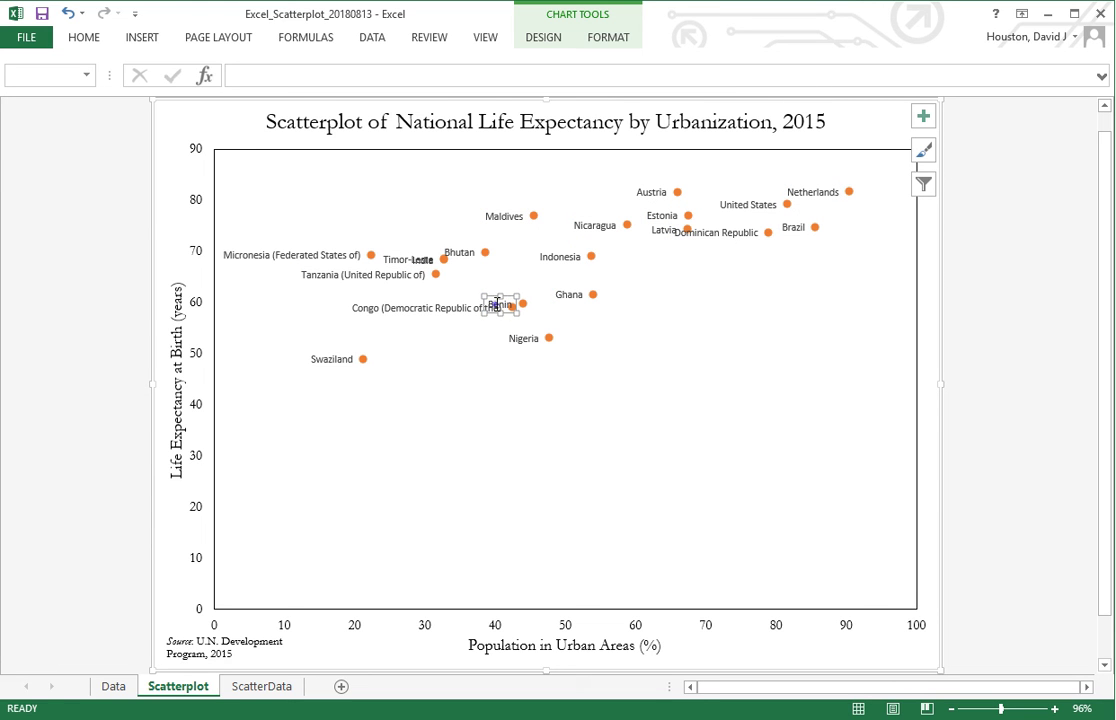
{"action": "double_click", "coordinate": [497, 303]}
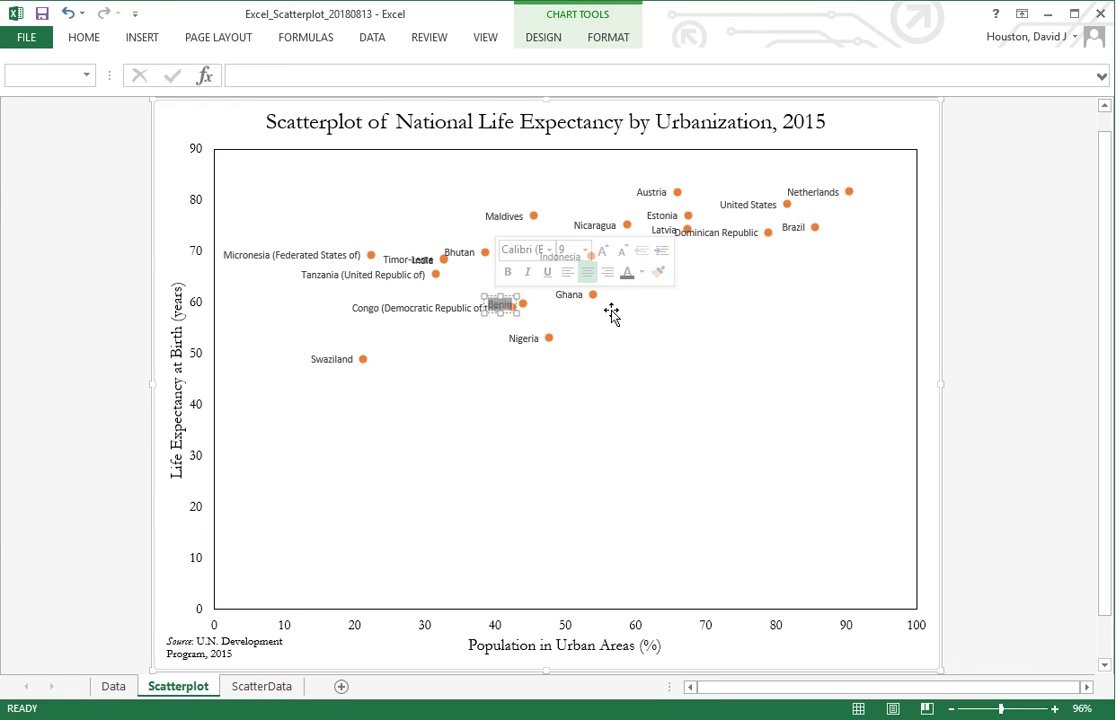
{"action": "left_click", "coordinate": [523, 319]}
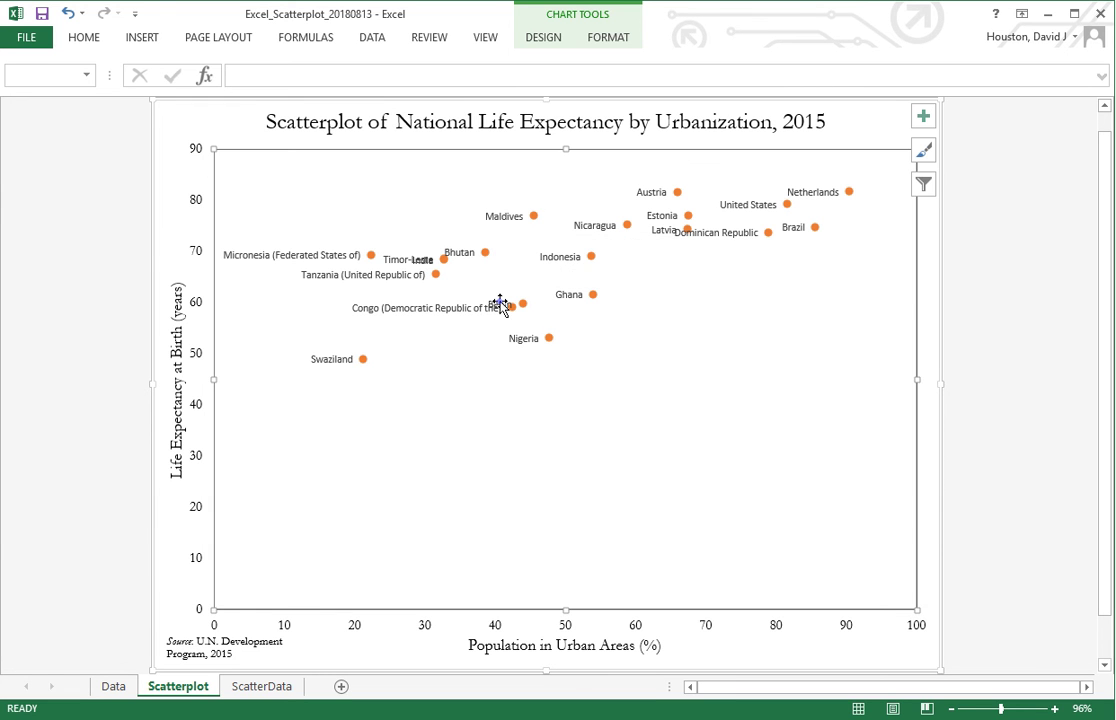
Move the Benin data label up and clear of the Congo (Democratic Republic of the) label.
{"action": "left_click", "coordinate": [500, 304]}
{"action": "left_click", "coordinate": [501, 305]}
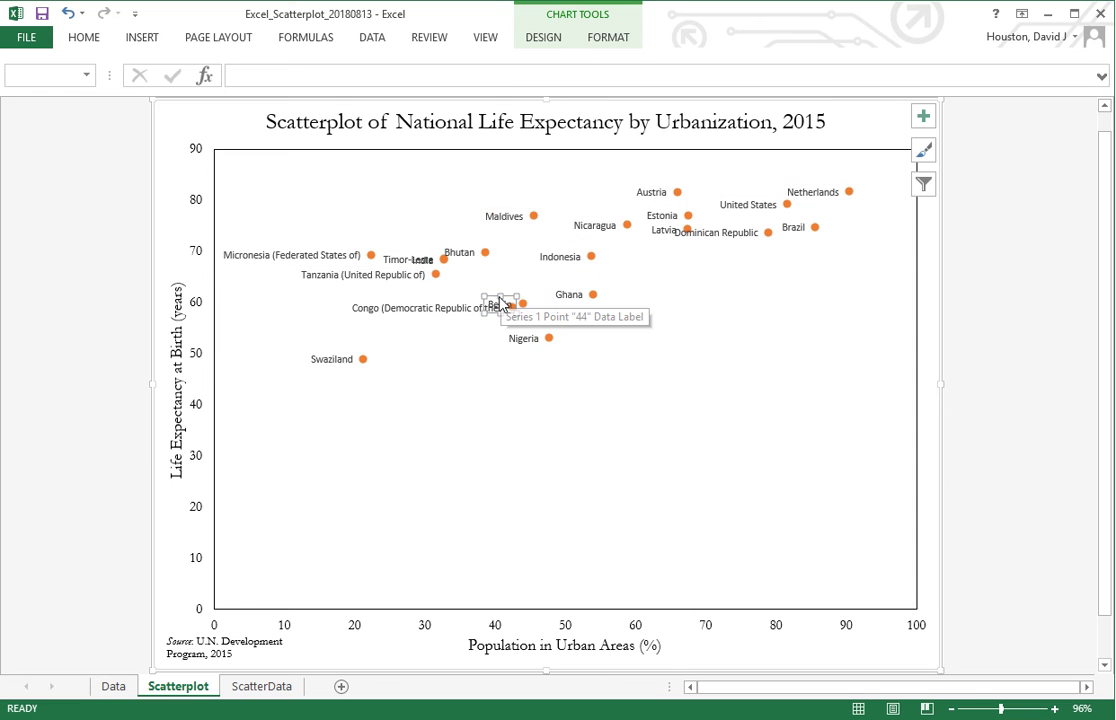
{"action": "left_click_drag", "start_coordinate": [500, 304], "coordinate": [503, 281]}
{"action": "left_click", "coordinate": [589, 368]}
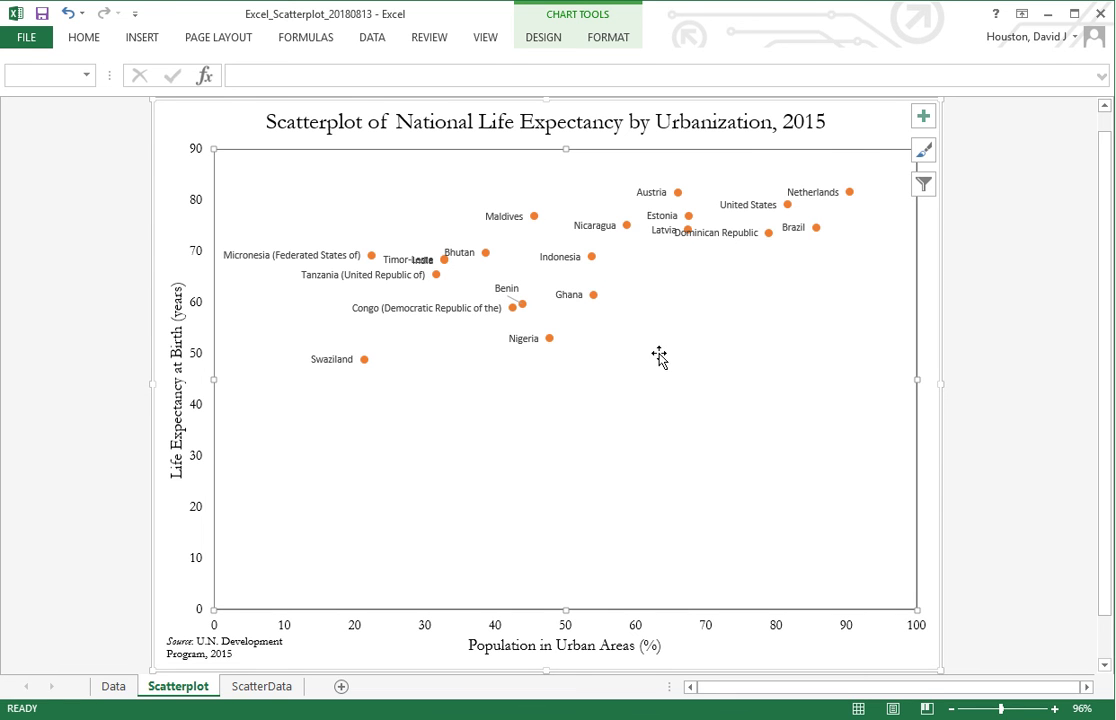
Move the Dominican Republic data label down below its marker, clear of the Latvia label and marker.
{"action": "left_click", "coordinate": [732, 241]}
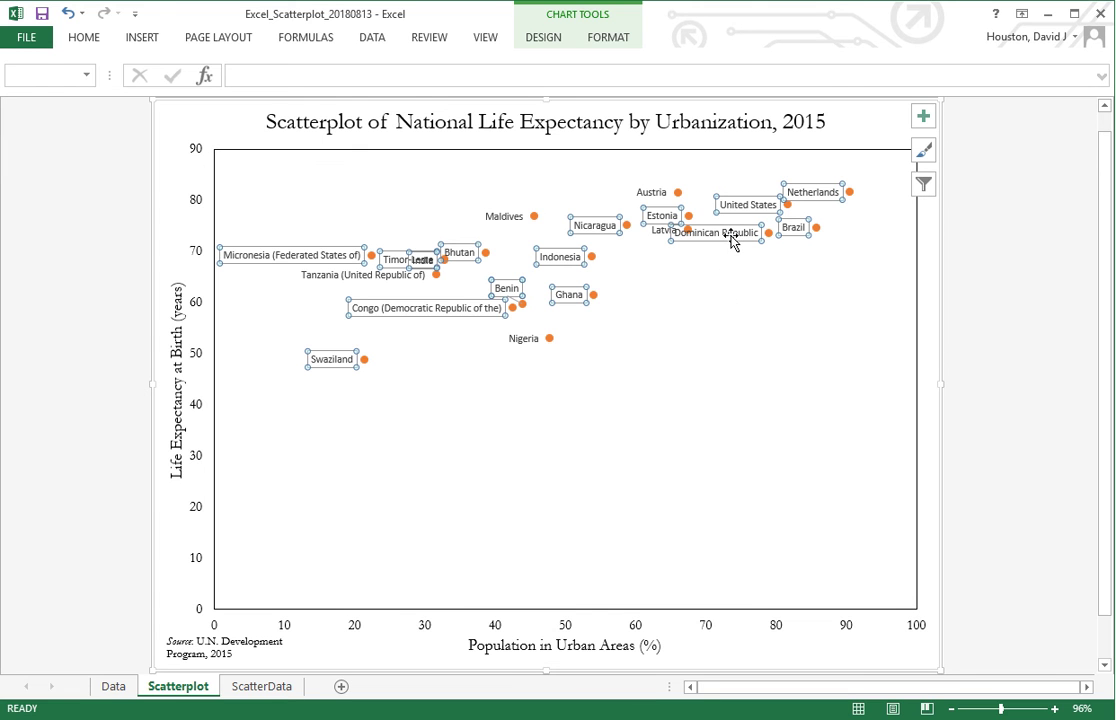
{"action": "left_click", "coordinate": [732, 241]}
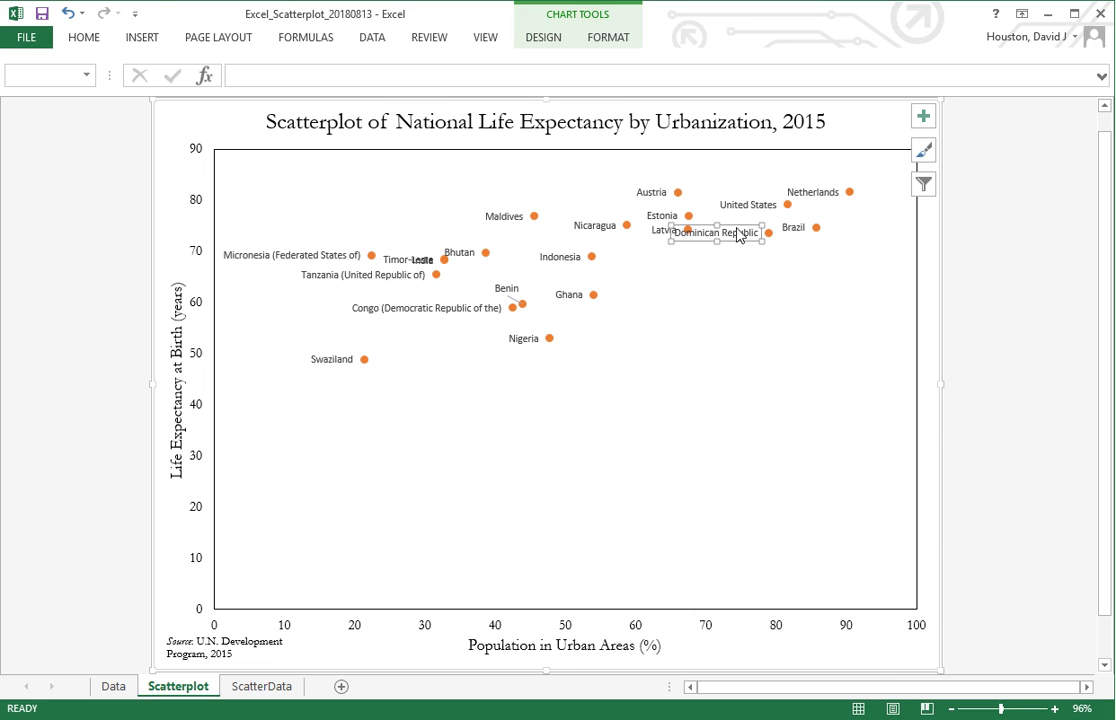
{"action": "left_click_drag", "start_coordinate": [740, 234], "coordinate": [746, 257]}
Move the Timor-Leste data label slightly up so it sits above the India label.
{"action": "left_click", "coordinate": [398, 259]}
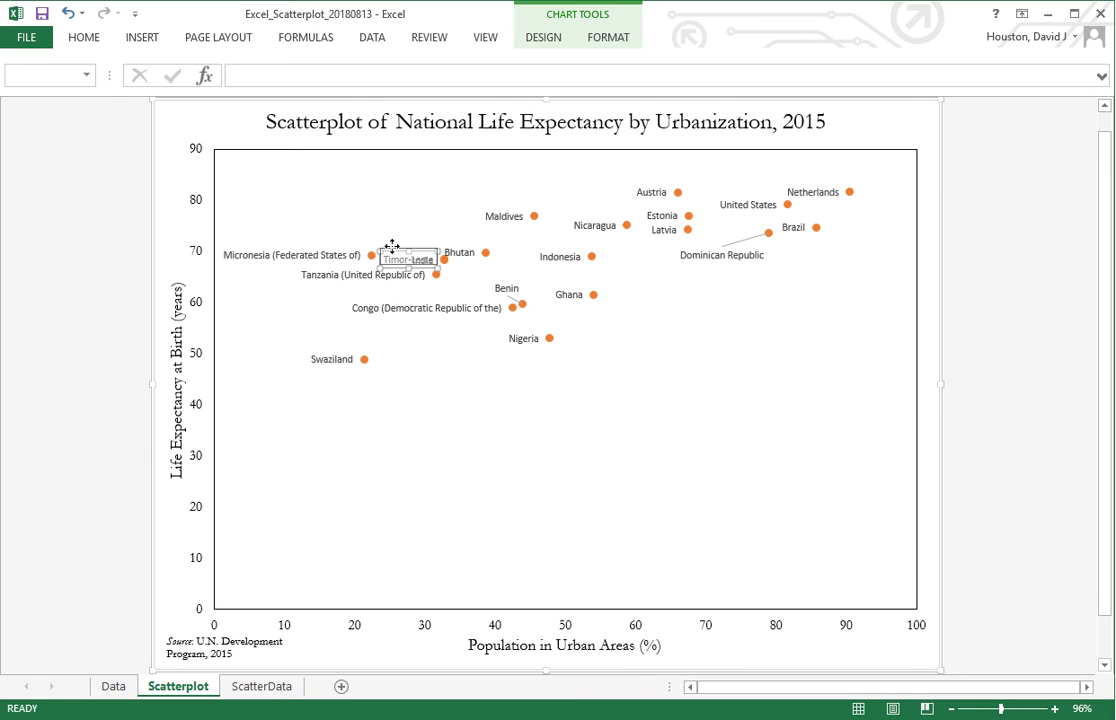
{"action": "left_click_drag", "start_coordinate": [391, 246], "coordinate": [391, 234]}
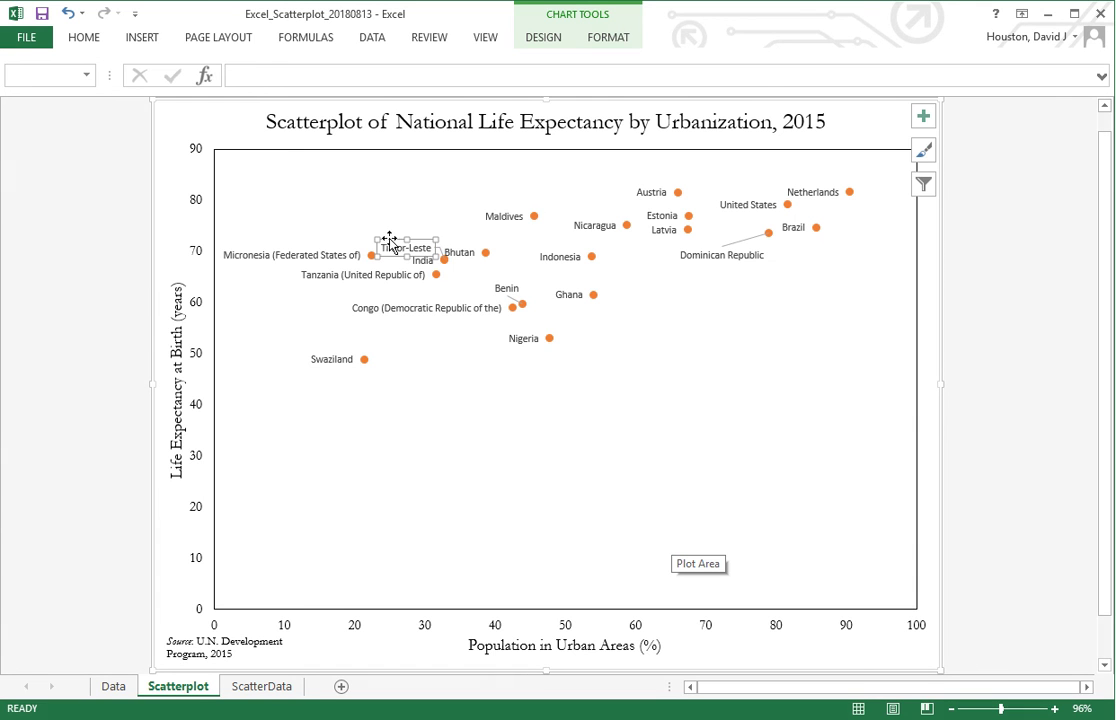
{"action": "left_click", "coordinate": [682, 452]}
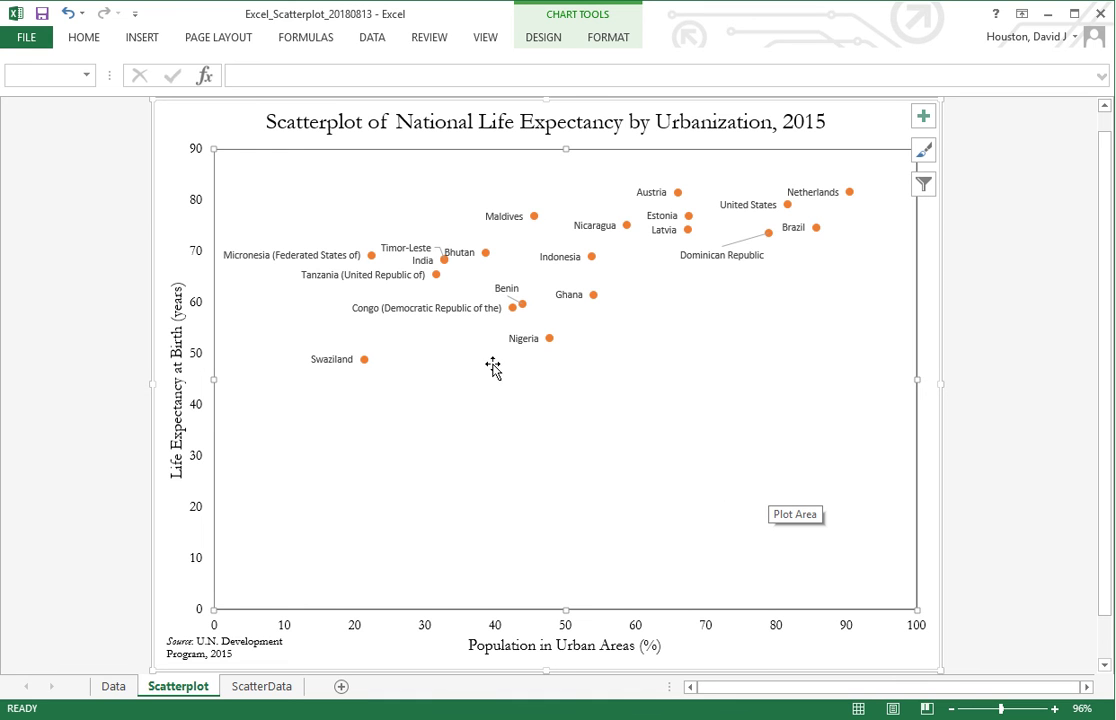
Move the Bhutan data label slightly up, away from the Timor-Leste label and its leader line.
{"action": "left_click", "coordinate": [457, 251]}
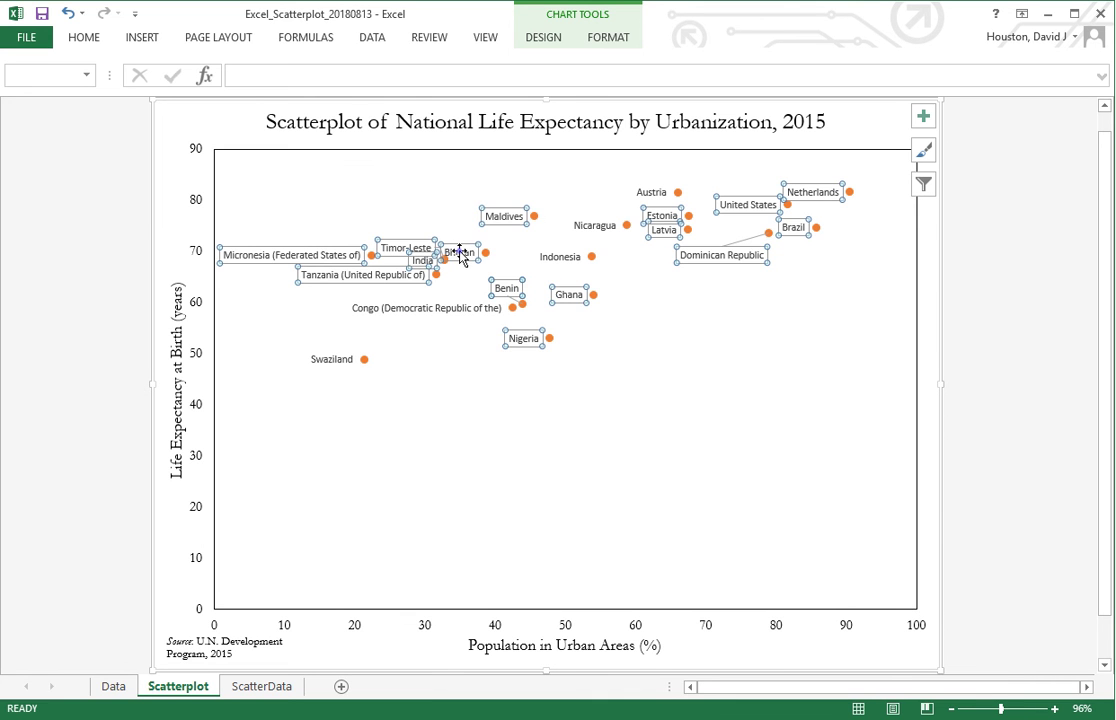
{"action": "left_click", "coordinate": [458, 253]}
{"action": "left_click_drag", "start_coordinate": [452, 252], "coordinate": [456, 234]}
{"action": "left_click", "coordinate": [719, 475]}
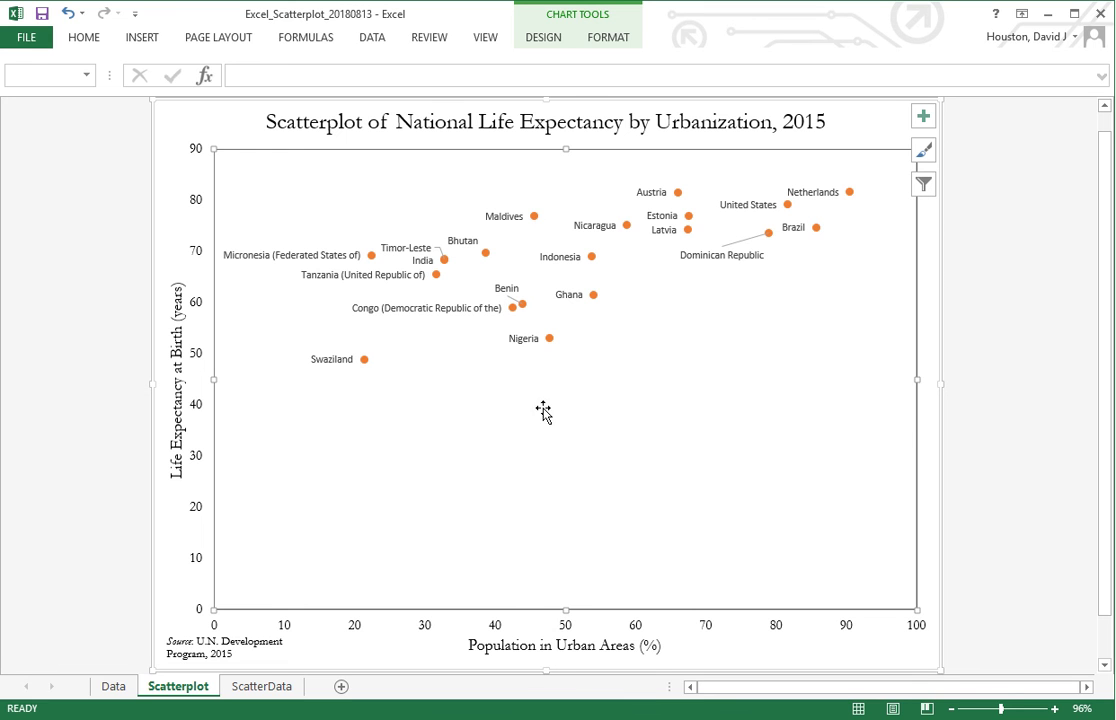
Set the font of the country data labels to Garamond, size 10.
{"action": "left_click", "coordinate": [524, 341]}
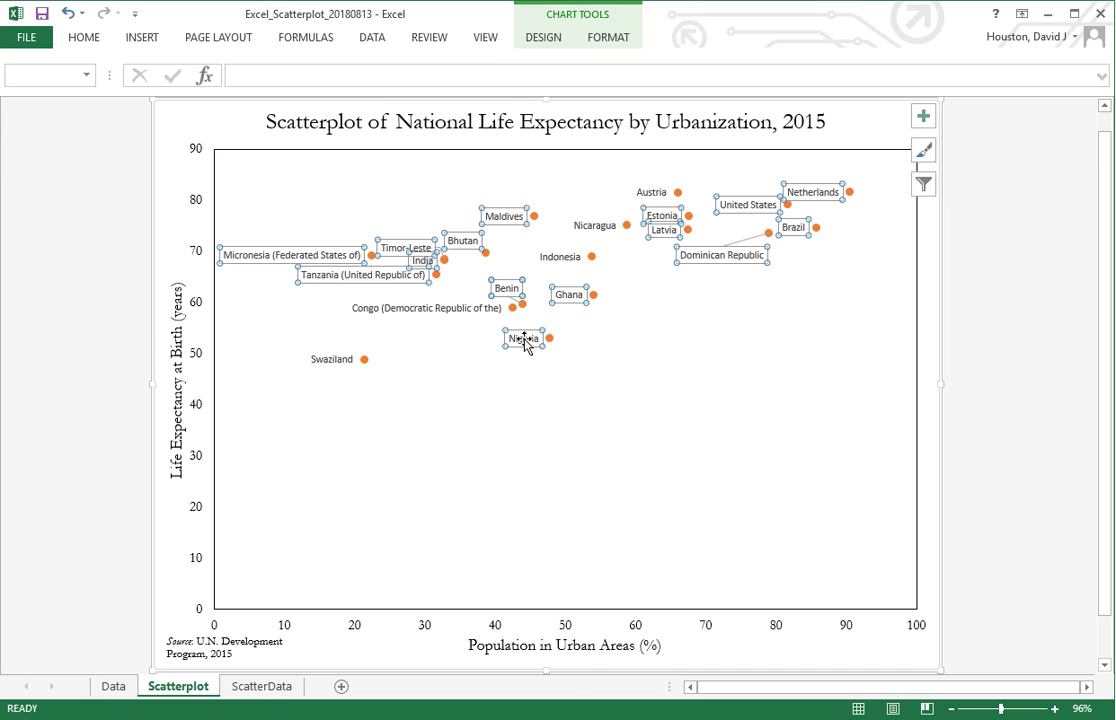
{"action": "right_click", "coordinate": [527, 343]}
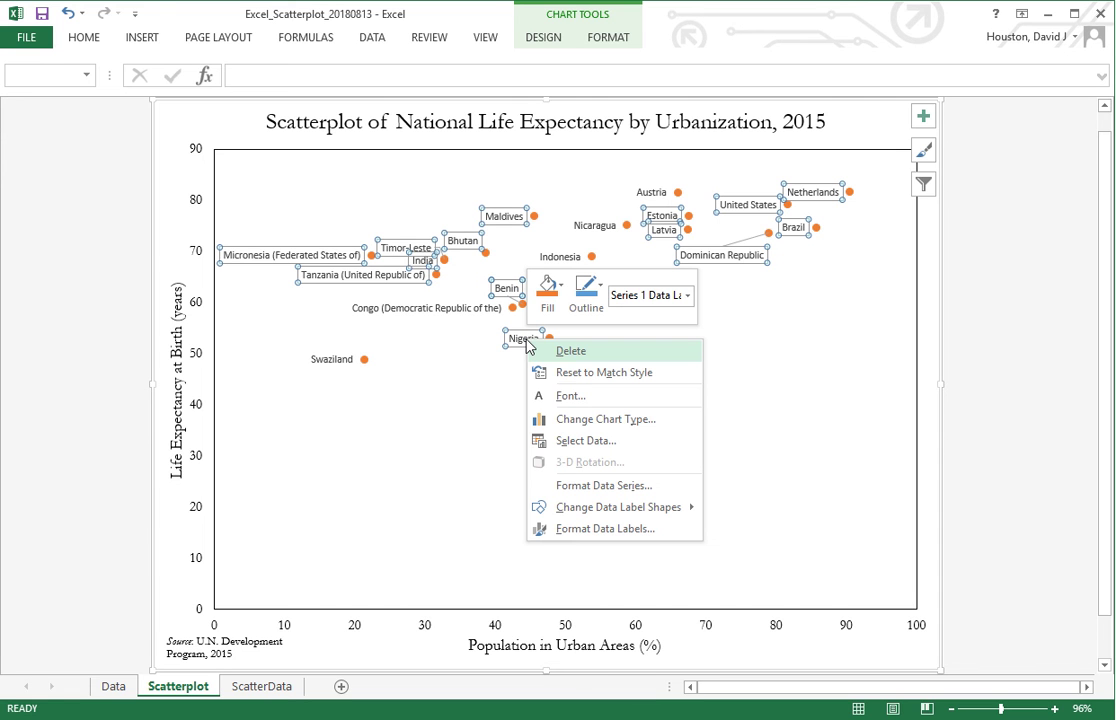
{"action": "left_click", "coordinate": [572, 397]}
{"action": "left_click", "coordinate": [527, 299]}
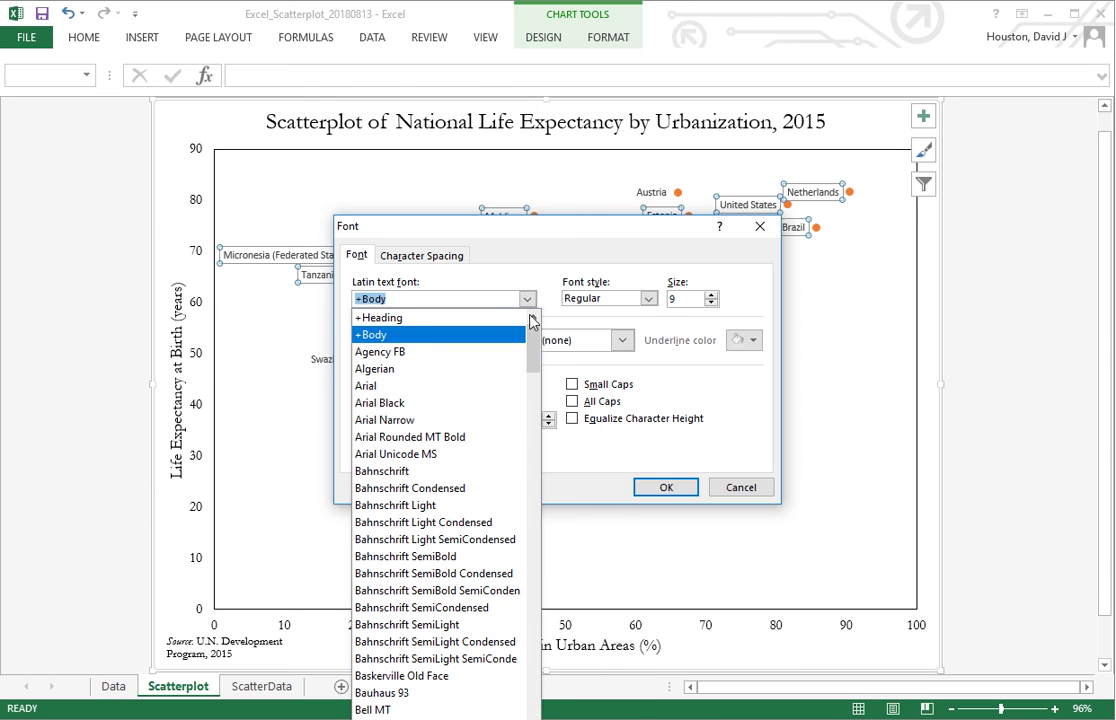
{"action": "left_click_drag", "start_coordinate": [538, 331], "coordinate": [543, 476]}
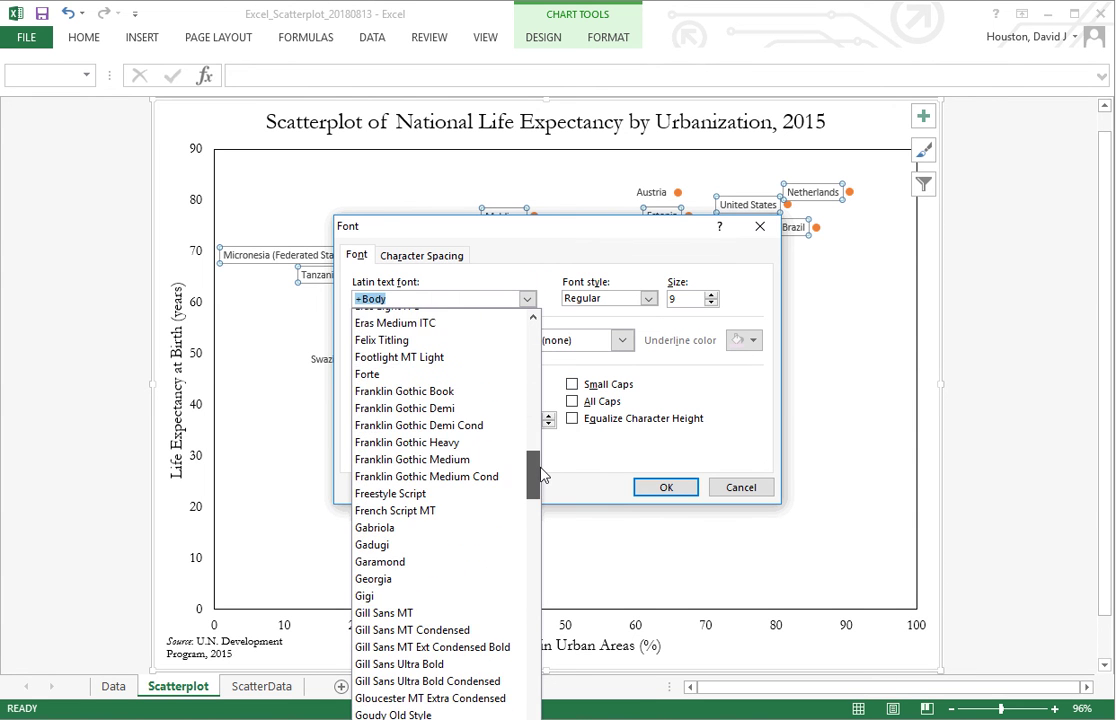
{"action": "left_click", "coordinate": [452, 562]}
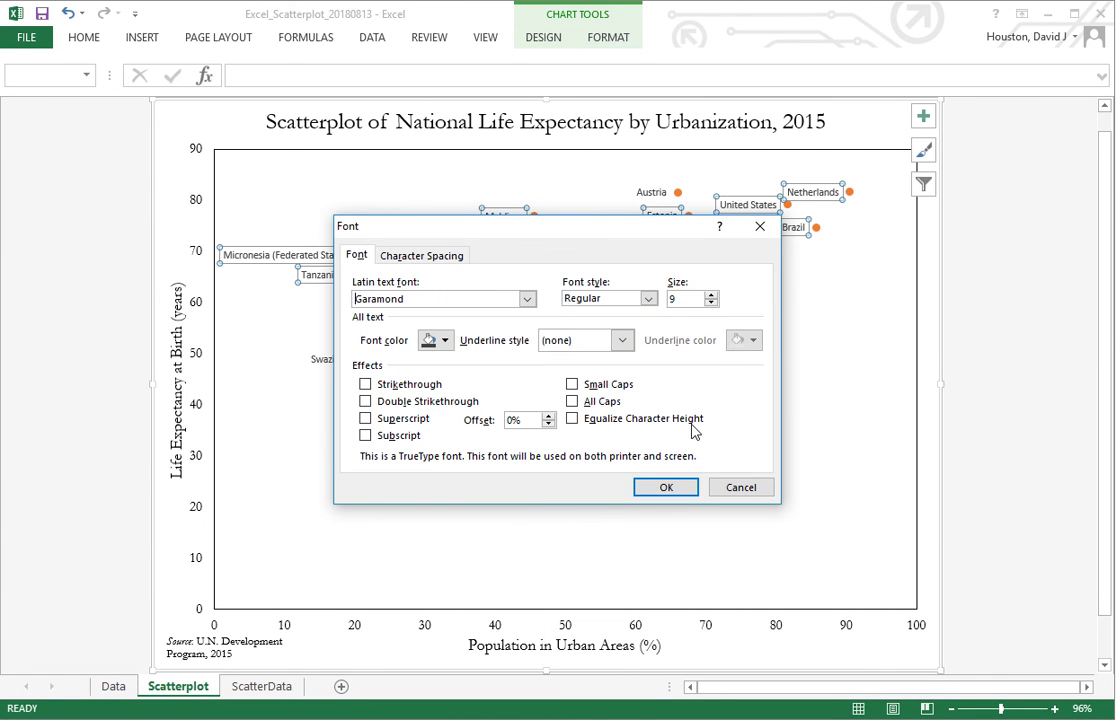
{"action": "left_click", "coordinate": [713, 296]}
{"action": "type", "text": "10"}
{"action": "left_click", "coordinate": [680, 486]}
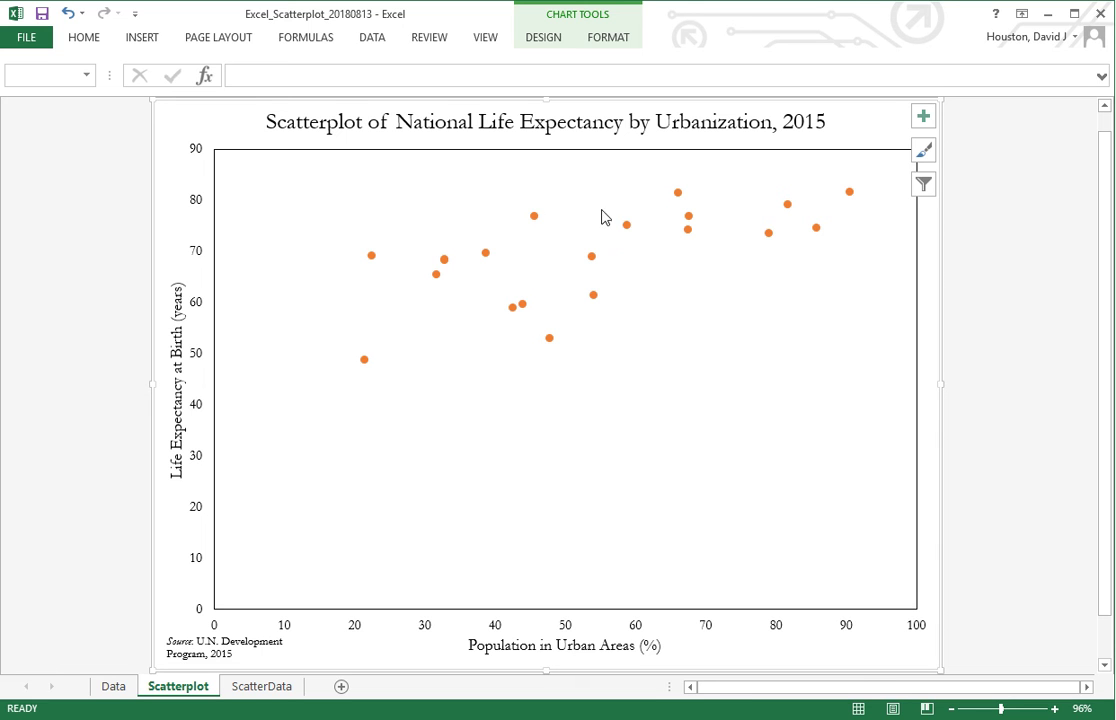
Add a linear trendline to the scatterplot.
{"action": "left_click", "coordinate": [545, 38]}
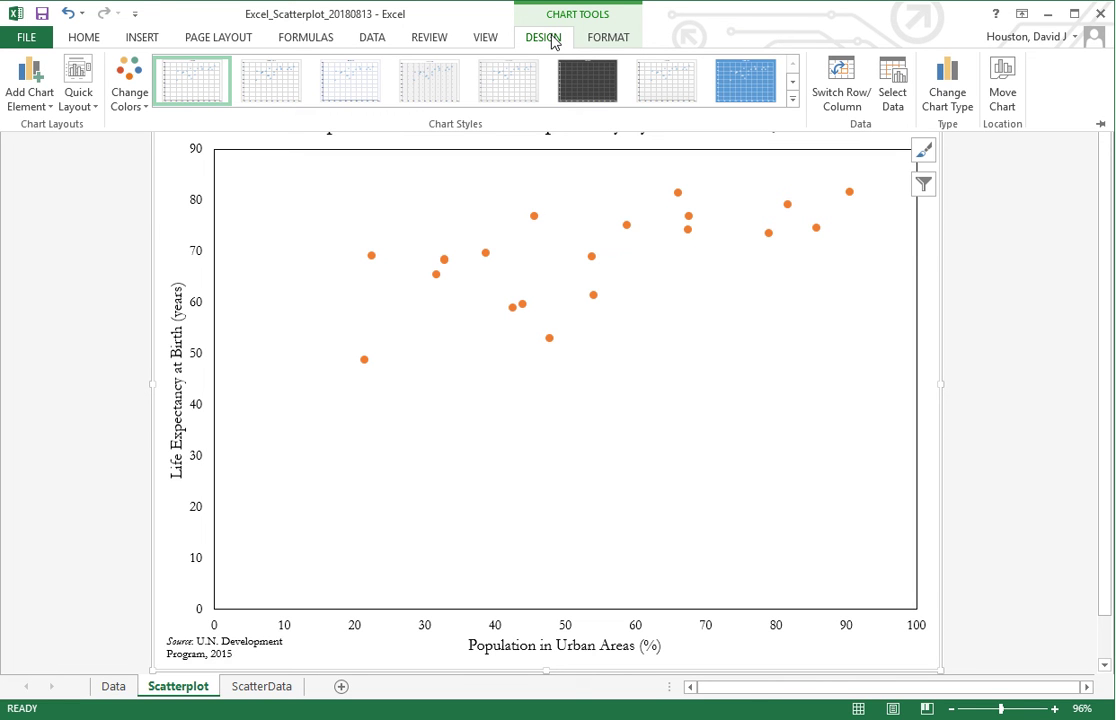
{"action": "left_click", "coordinate": [16, 80]}
{"action": "mouse_move", "coordinate": [66, 331]}
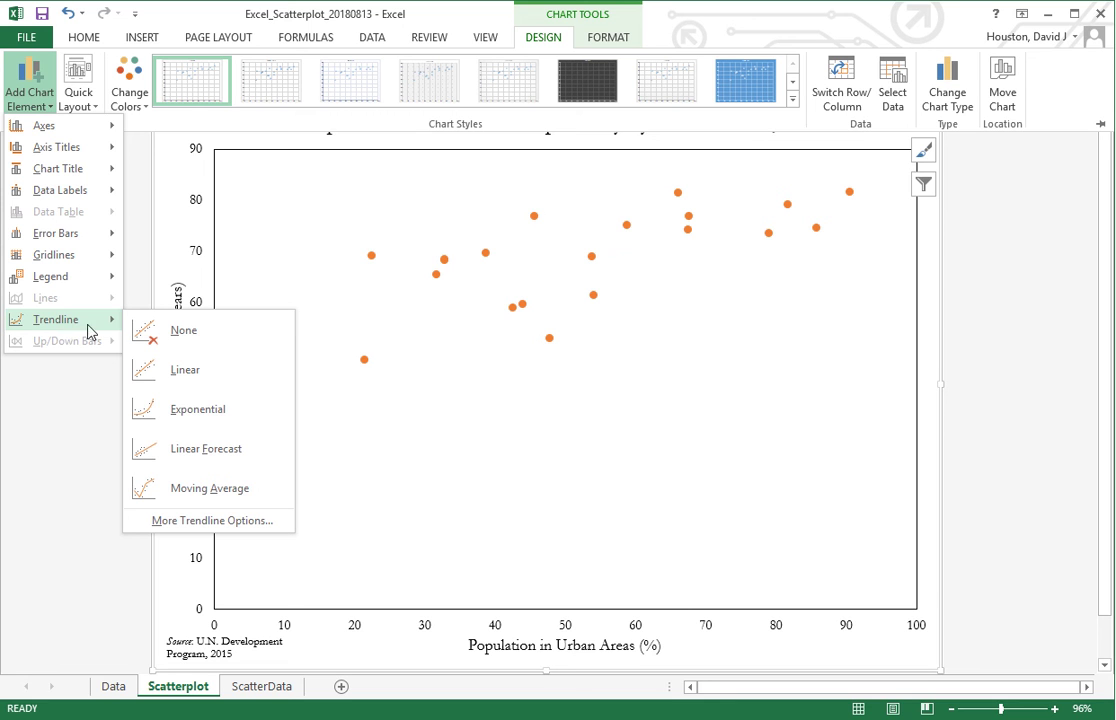
{"action": "left_click", "coordinate": [177, 373]}
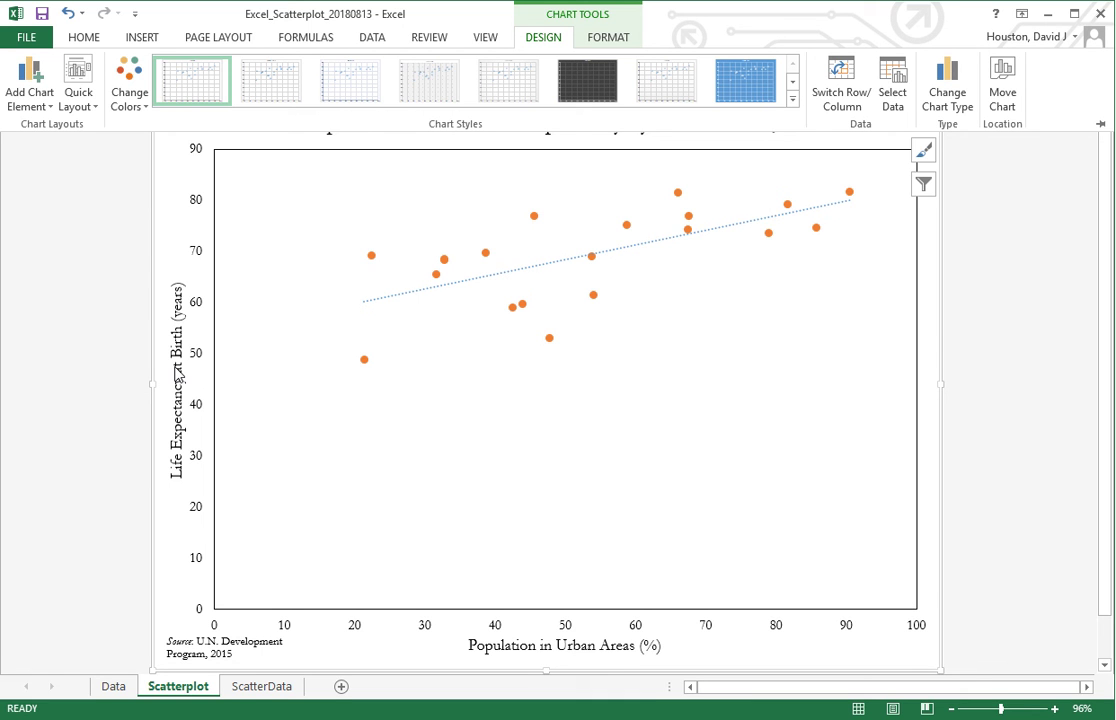
Open the trendline's formatting options and color the line with the darkest orange (brown) theme shade.
{"action": "left_click", "coordinate": [629, 249]}
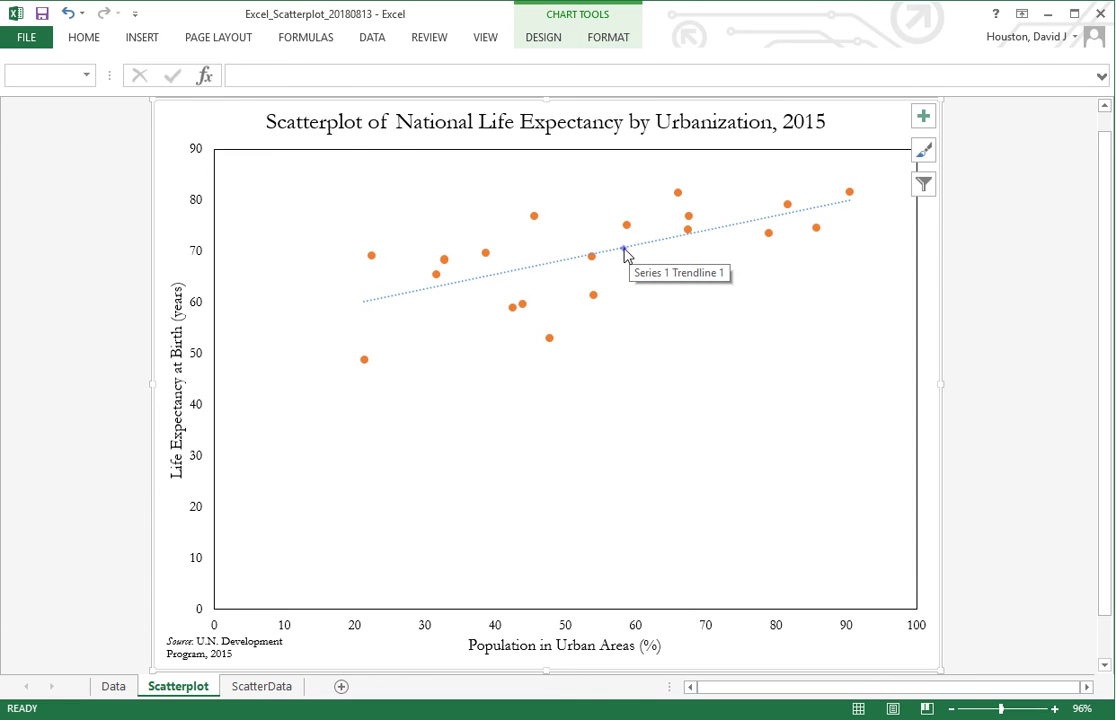
{"action": "left_click", "coordinate": [624, 250]}
{"action": "right_click", "coordinate": [626, 256]}
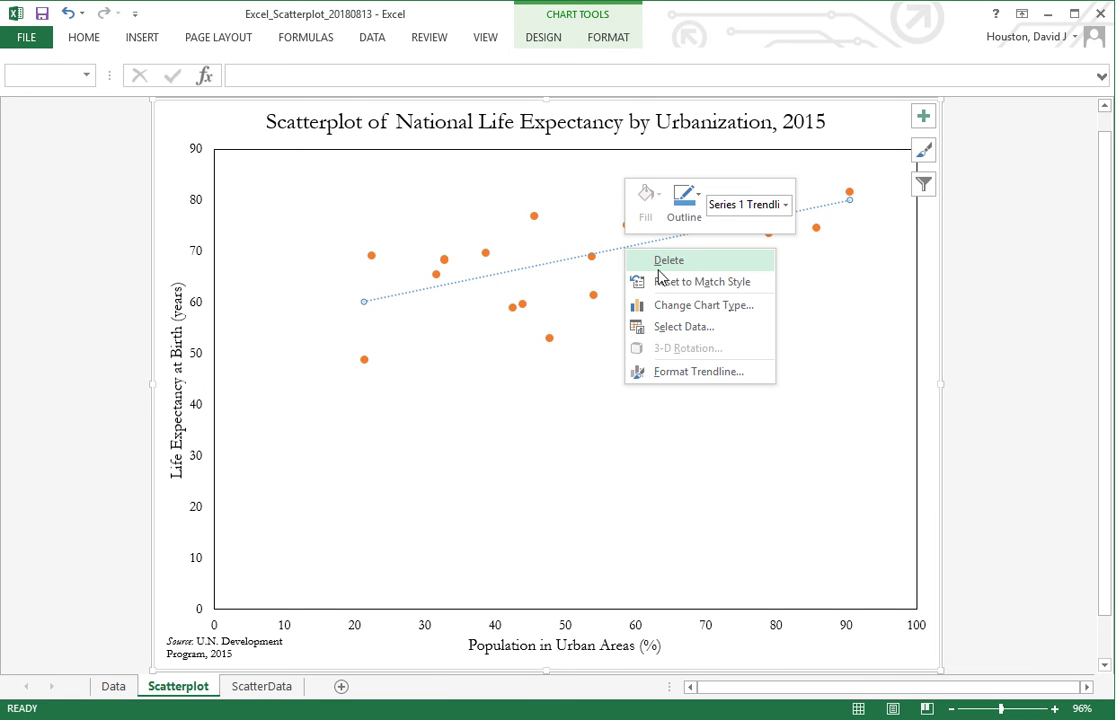
{"action": "left_click", "coordinate": [677, 372]}
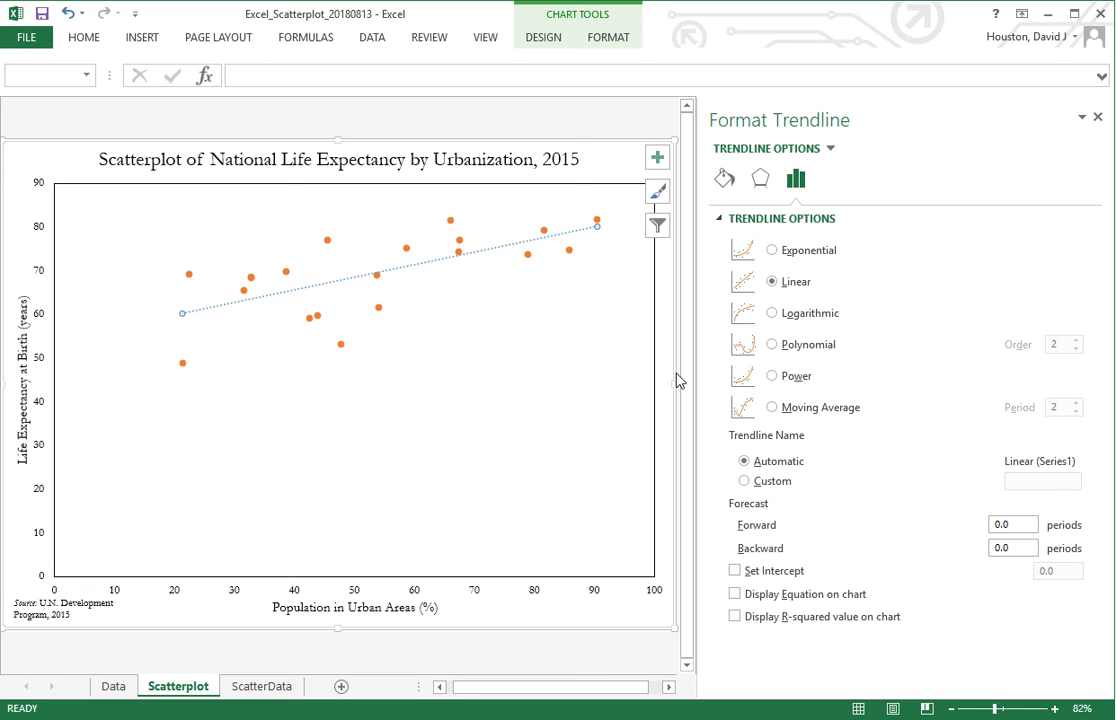
{"action": "left_click", "coordinate": [726, 180]}
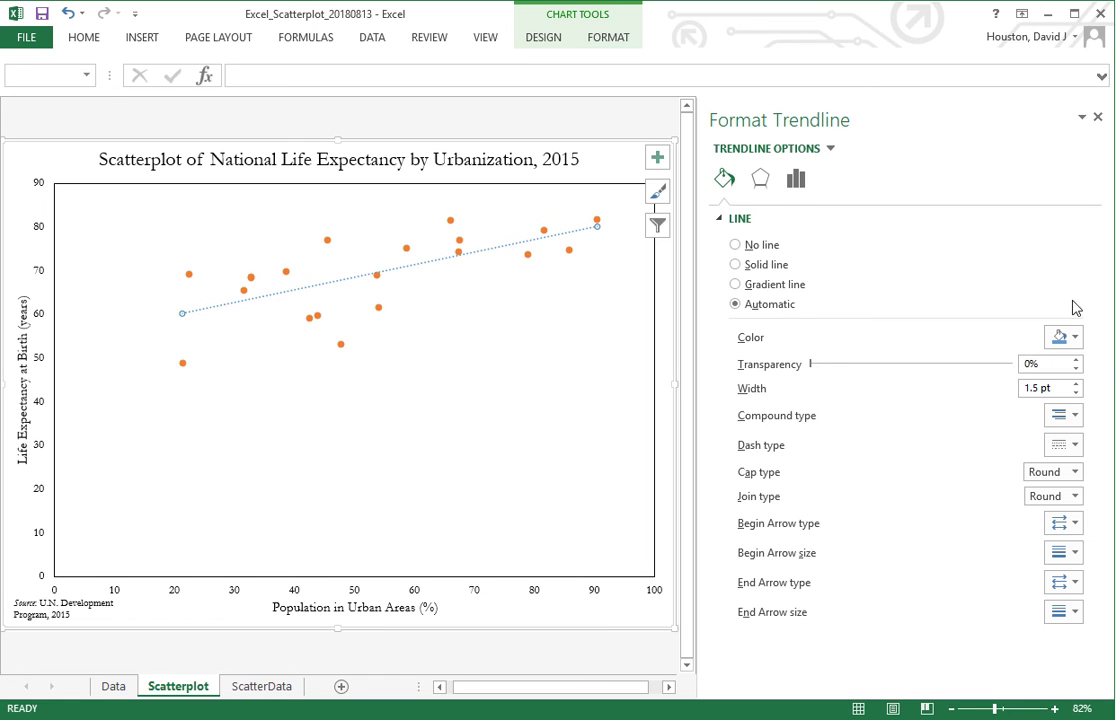
{"action": "left_click", "coordinate": [1076, 338]}
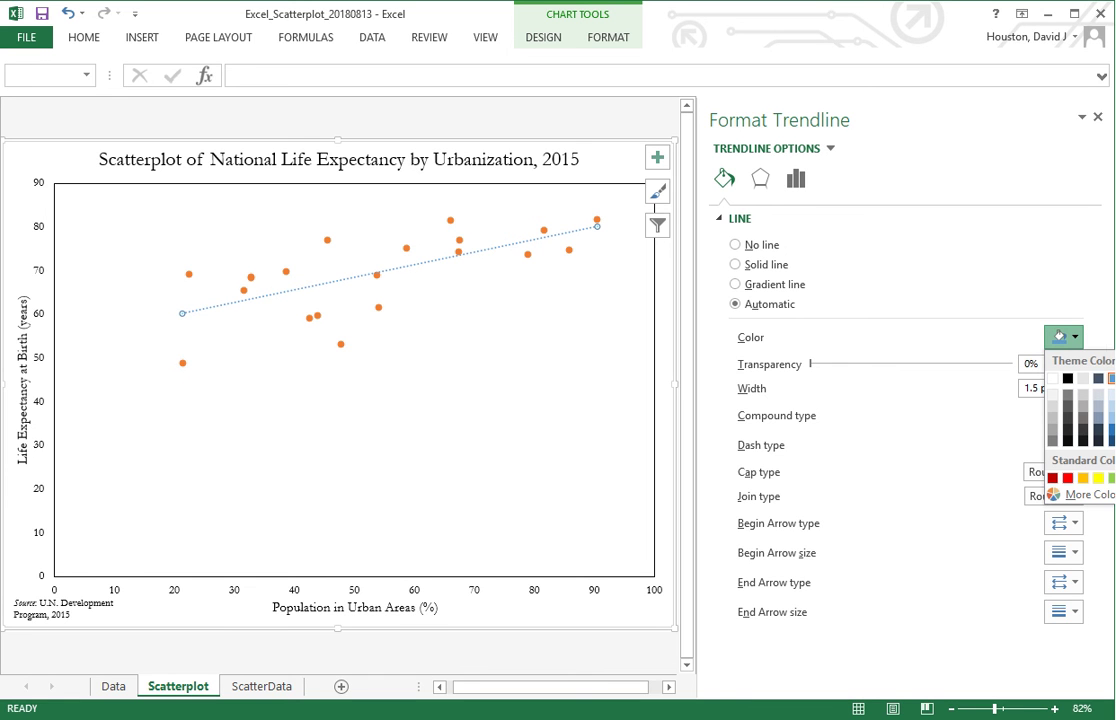
{"action": "left_click", "coordinate": [1115, 429]}
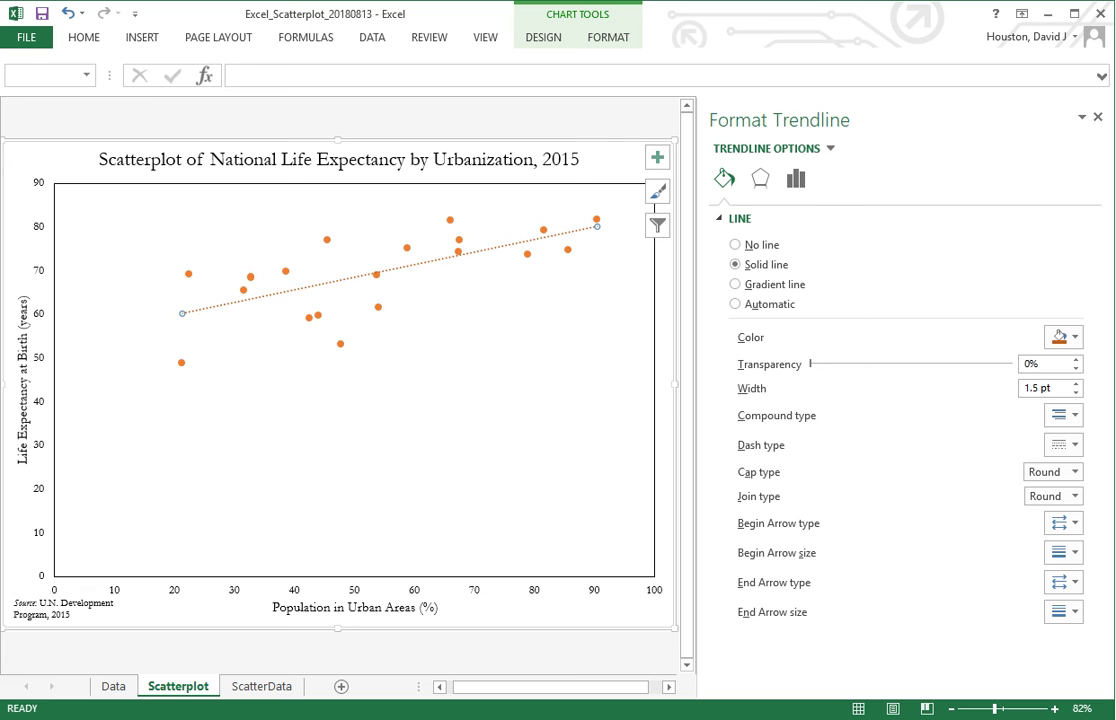
{"action": "left_click", "coordinate": [1077, 338]}
{"action": "left_click", "coordinate": [1115, 441]}
Change the trendline's dash type to a solid line and close its formatting options.
{"action": "left_click", "coordinate": [1076, 415]}
{"action": "left_click", "coordinate": [1081, 436]}
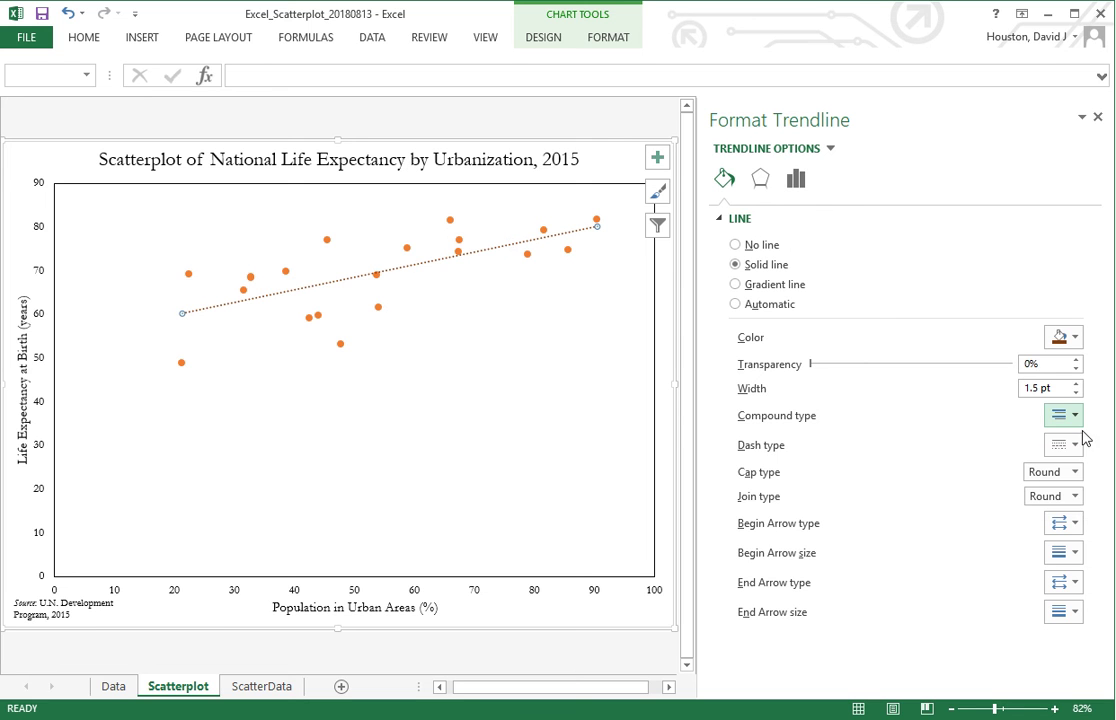
{"action": "left_click", "coordinate": [1075, 445]}
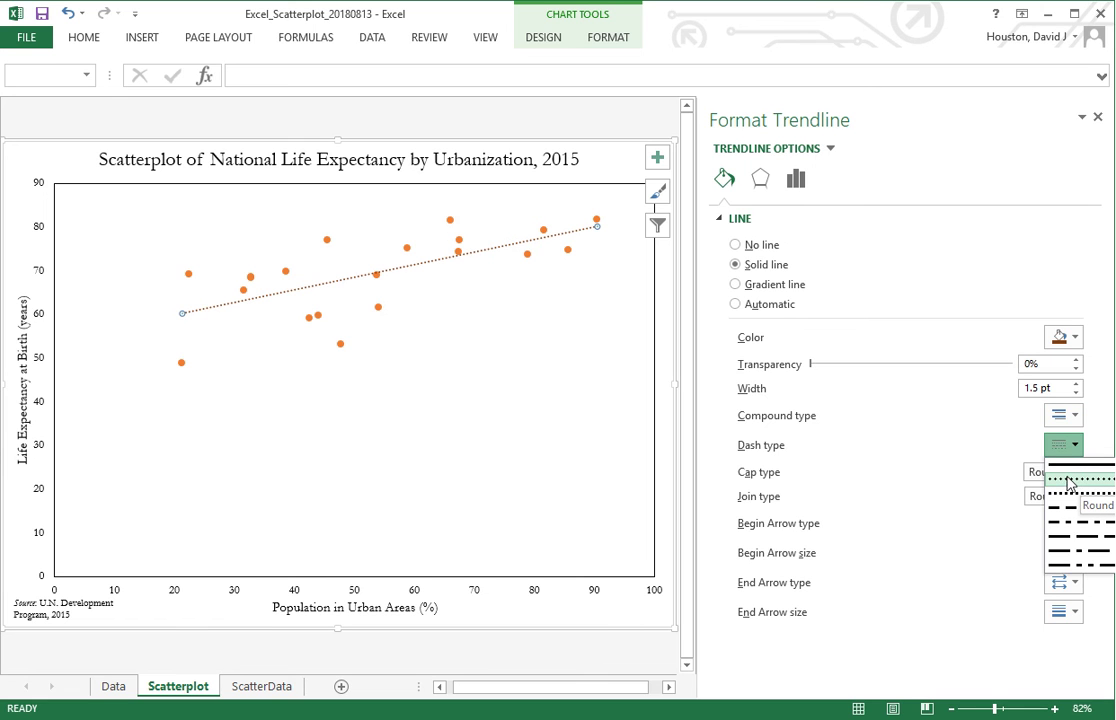
{"action": "left_click", "coordinate": [1065, 465]}
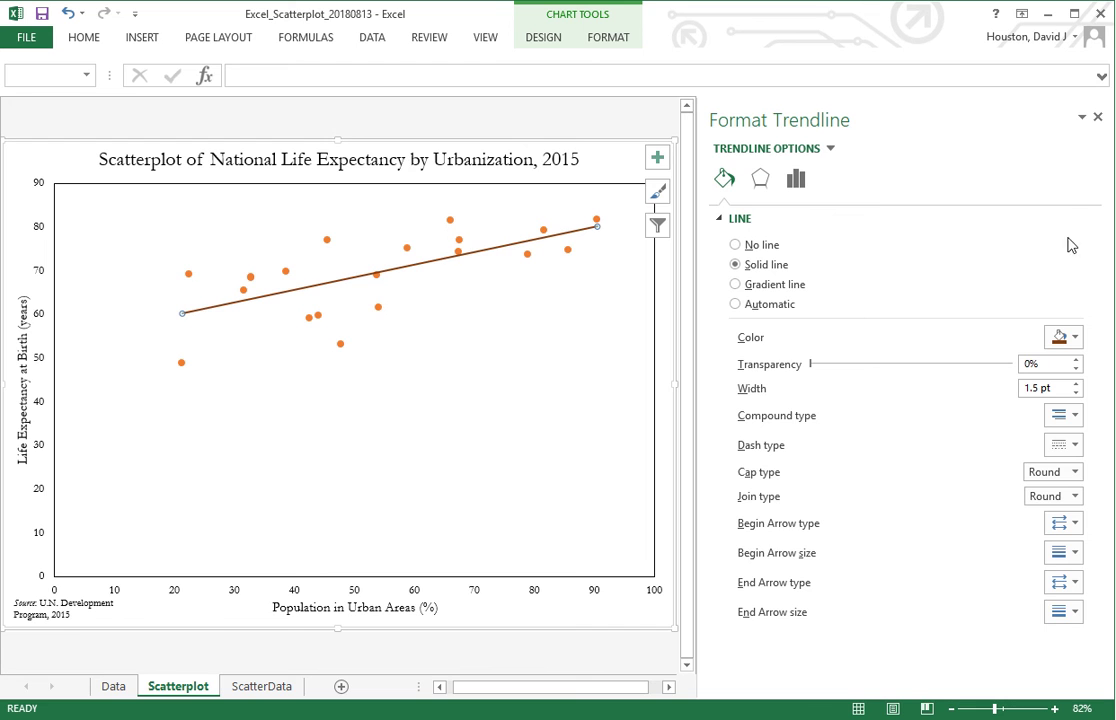
{"action": "left_click", "coordinate": [1098, 118]}
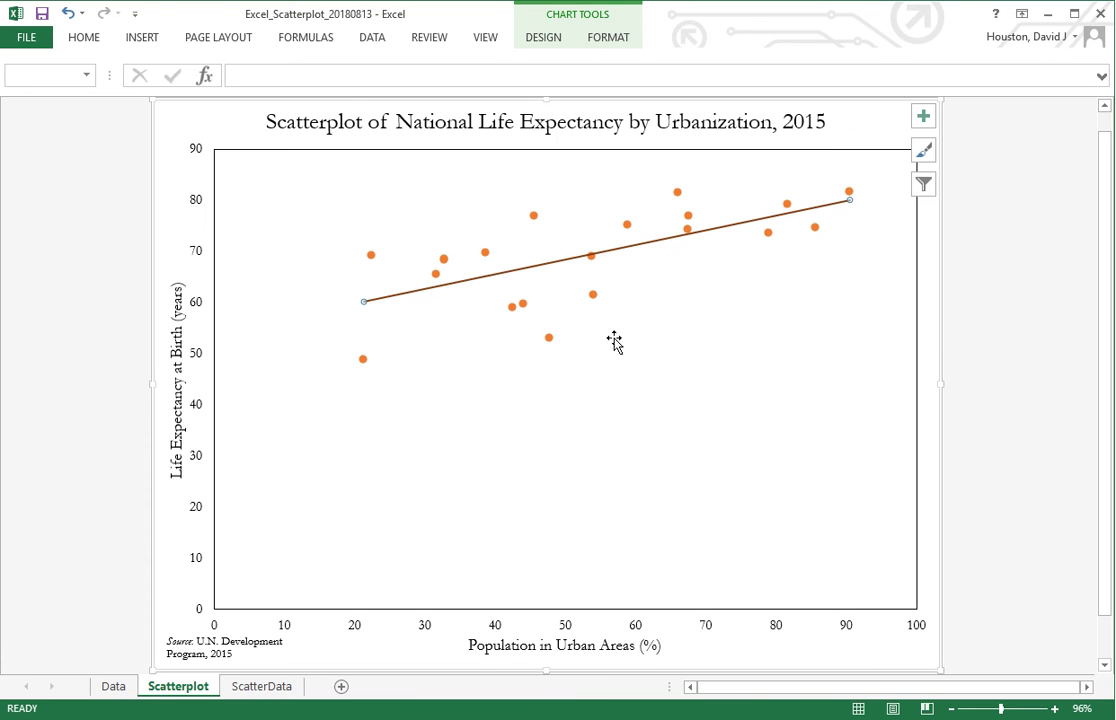
{"action": "left_click", "coordinate": [576, 543]}
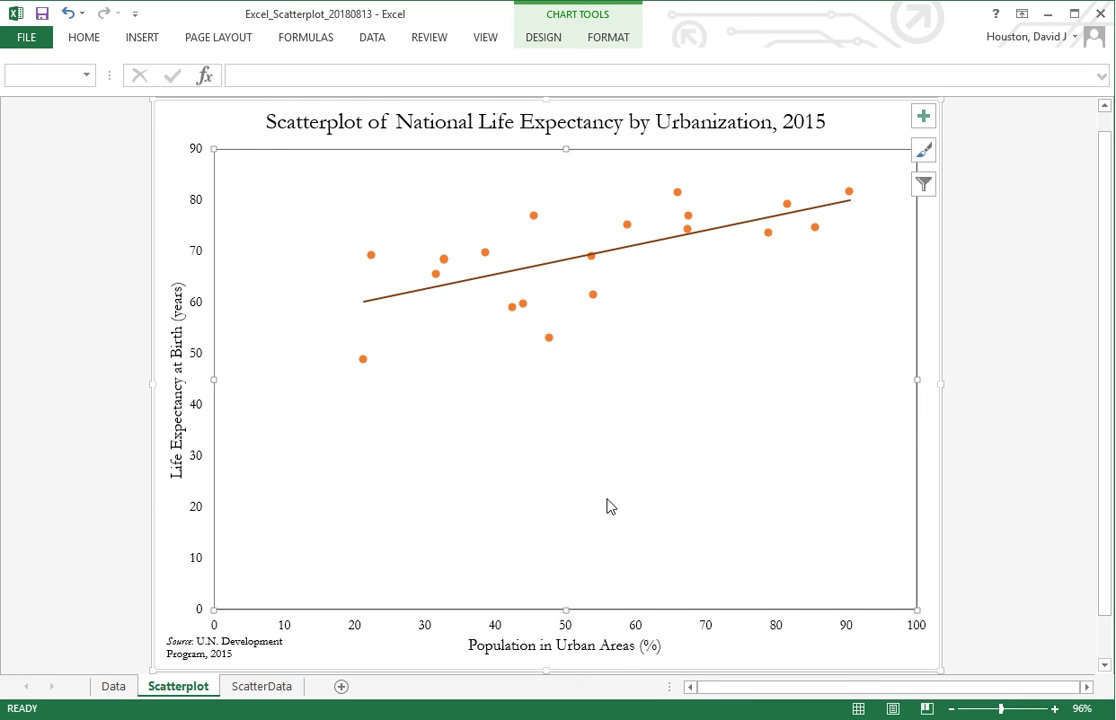
Keep the trendline type linear and display its equation and R-squared value on the chart.
{"action": "left_click", "coordinate": [629, 247]}
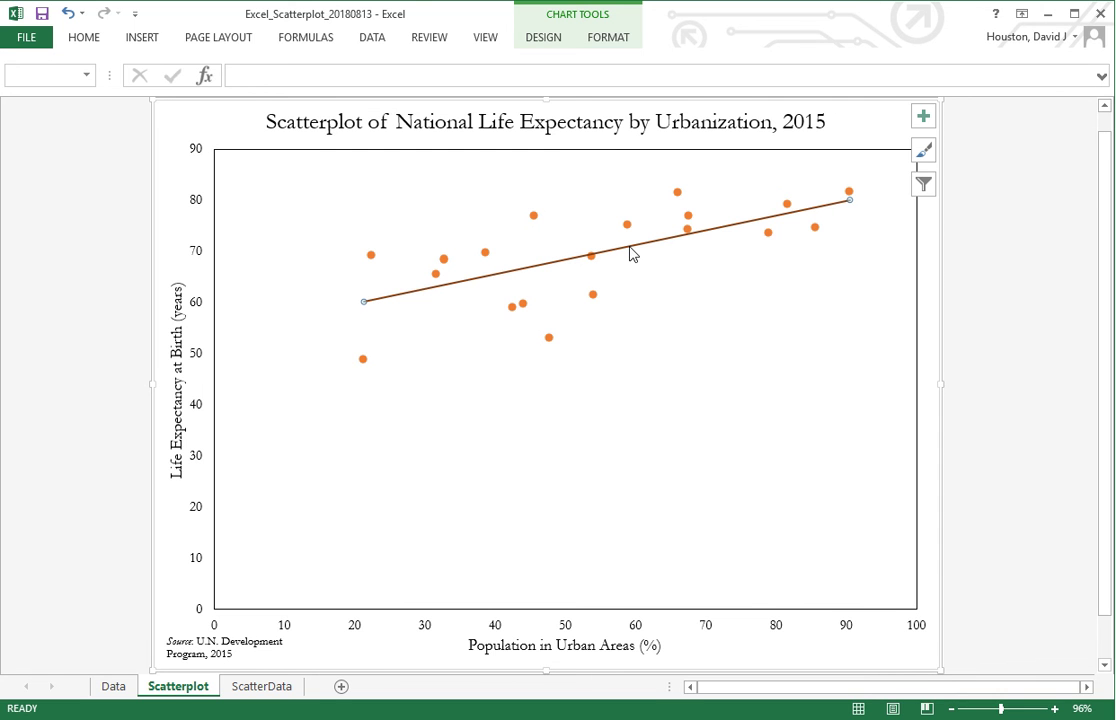
{"action": "right_click", "coordinate": [630, 252]}
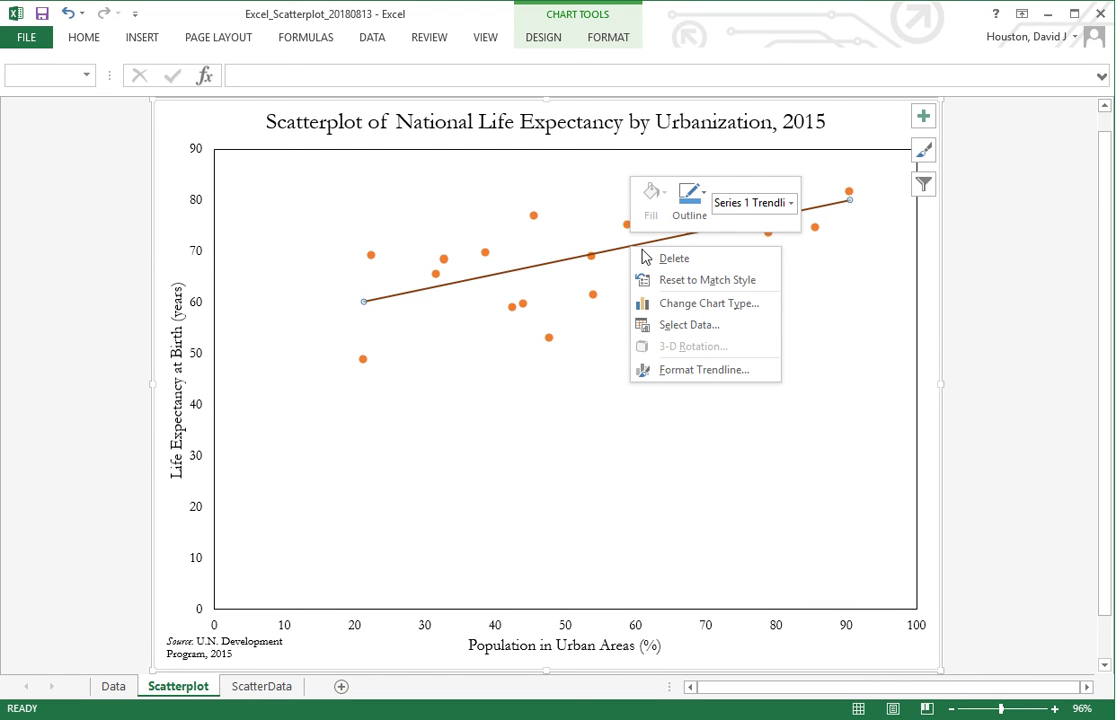
{"action": "left_click", "coordinate": [675, 373]}
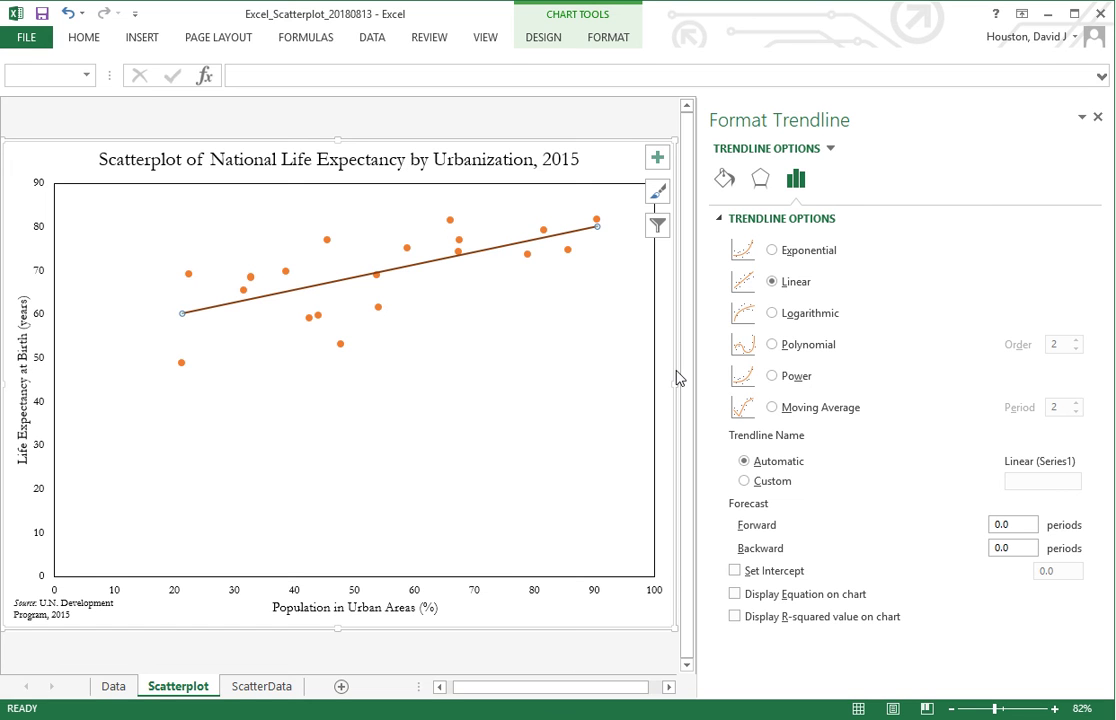
{"action": "left_click", "coordinate": [773, 345]}
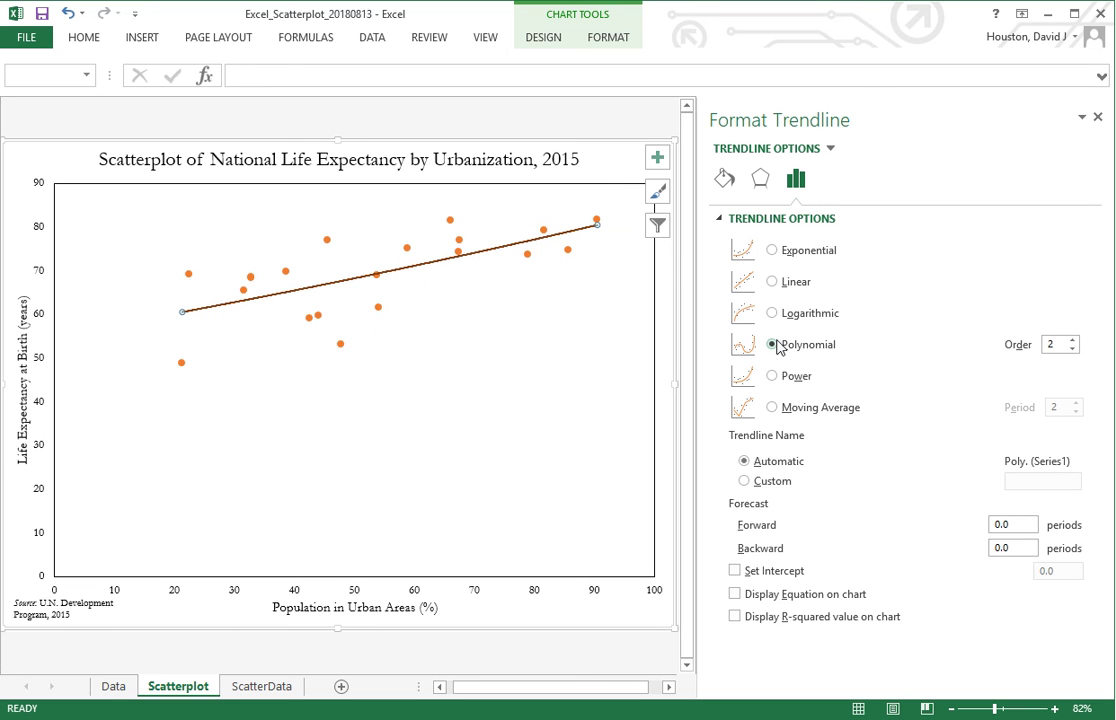
{"action": "left_click", "coordinate": [773, 283]}
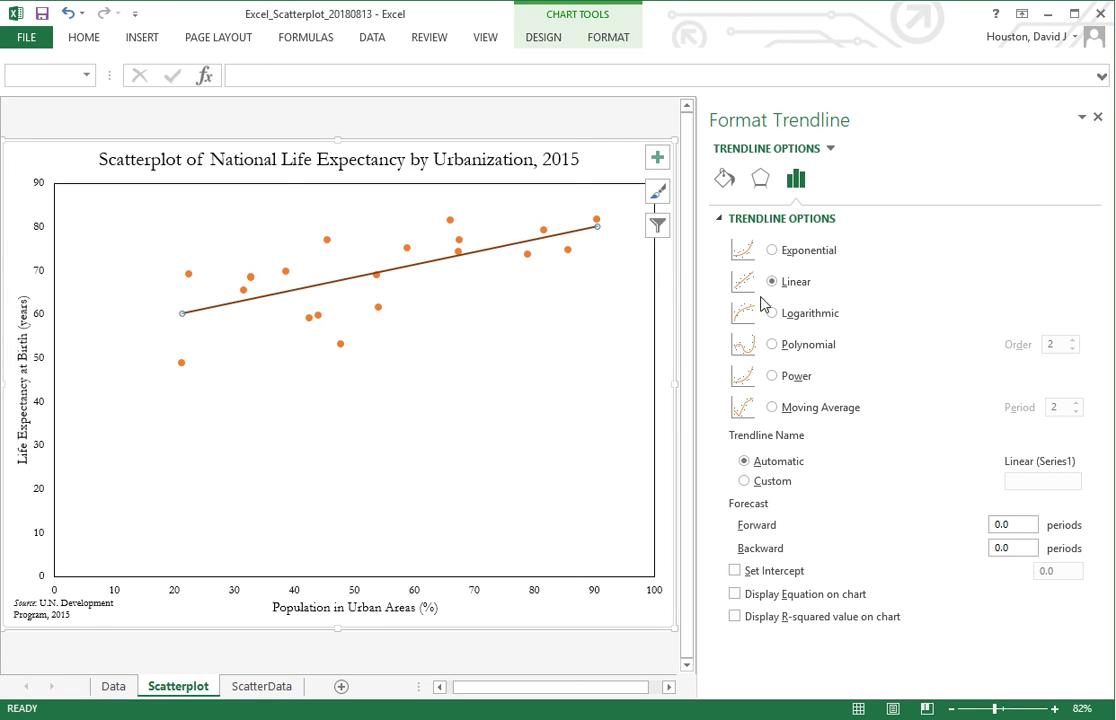
{"action": "left_click", "coordinate": [735, 595]}
{"action": "left_click", "coordinate": [735, 617]}
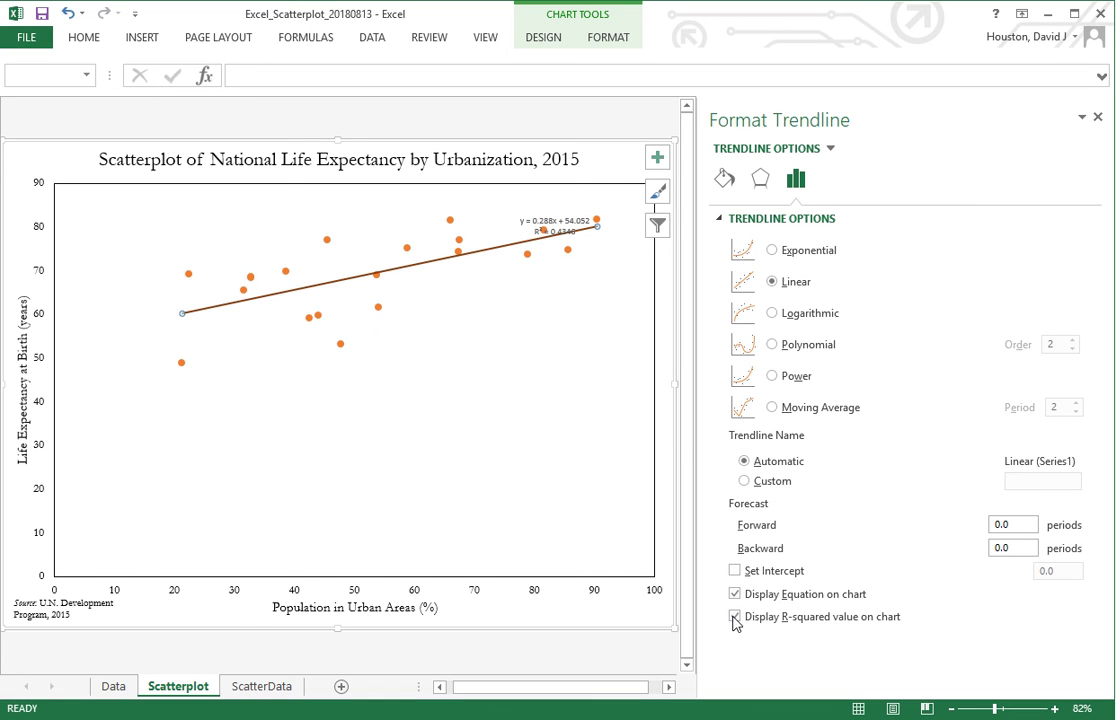
{"action": "left_click", "coordinate": [1098, 117]}
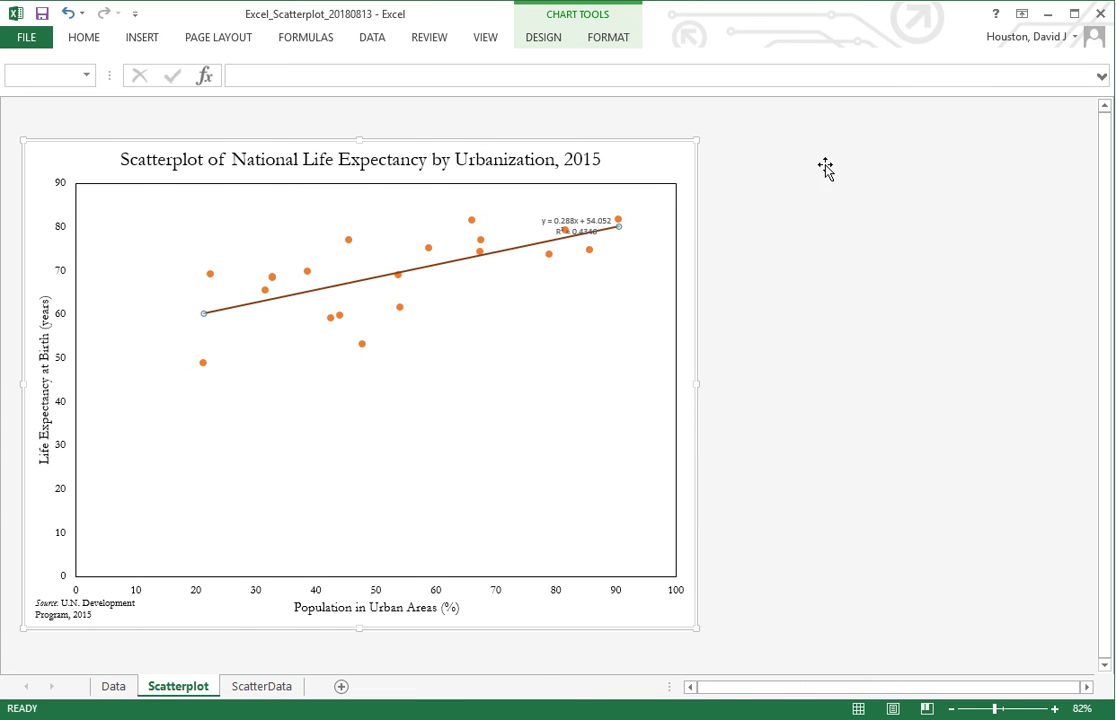
Move the trendline equation label off the data points into the empty plot area below the line's upper end.
{"action": "scroll", "coordinate": [817, 194], "scroll_direction": "up", "scroll_amount": 1}
{"action": "left_click", "coordinate": [805, 196]}
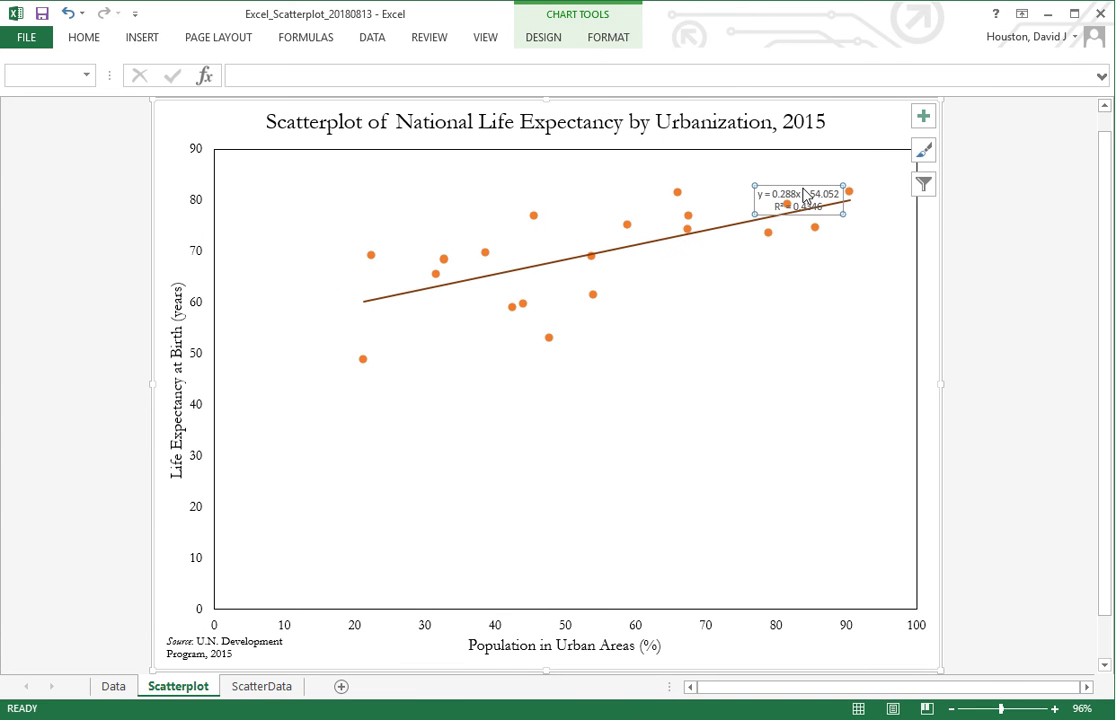
{"action": "left_click_drag", "start_coordinate": [805, 196], "coordinate": [784, 290]}
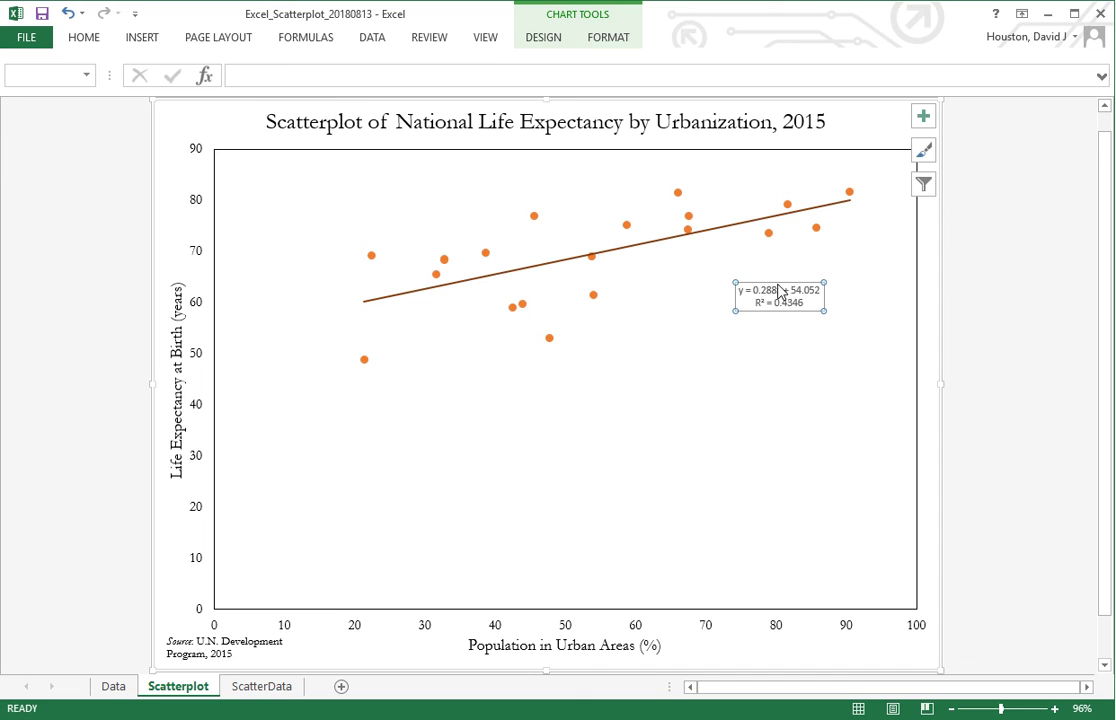
{"action": "left_click_drag", "start_coordinate": [772, 290], "coordinate": [770, 341]}
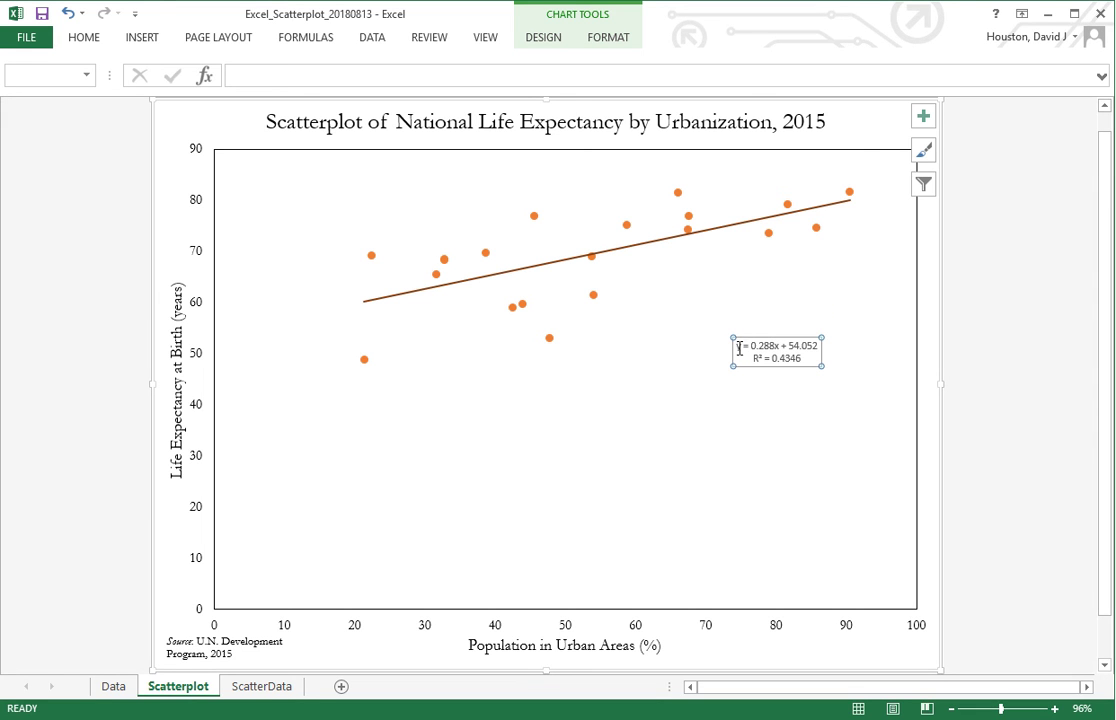
Capitalize the variables in the trendline equation label to Y and X.
{"action": "left_click", "coordinate": [741, 348]}
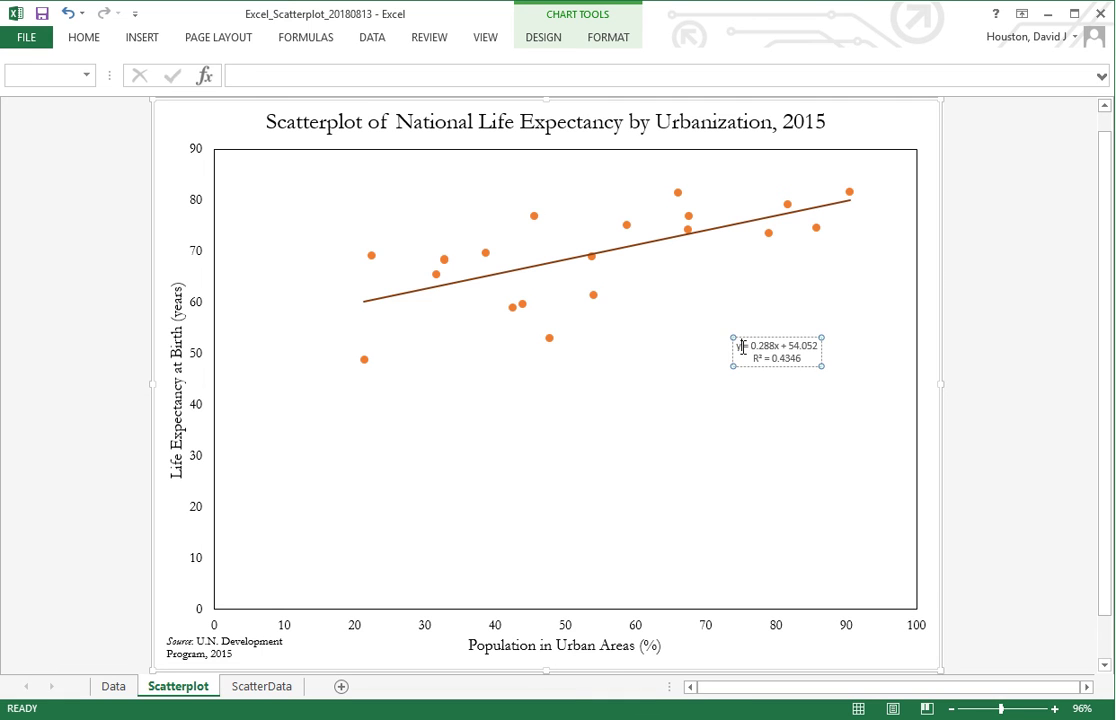
{"action": "key", "text": "BackSpace"}
{"action": "type", "text": "Y"}
{"action": "left_click", "coordinate": [781, 347]}
{"action": "key", "text": "BackSpace"}
{"action": "type", "text": "X"}
{"action": "left_click", "coordinate": [741, 443]}
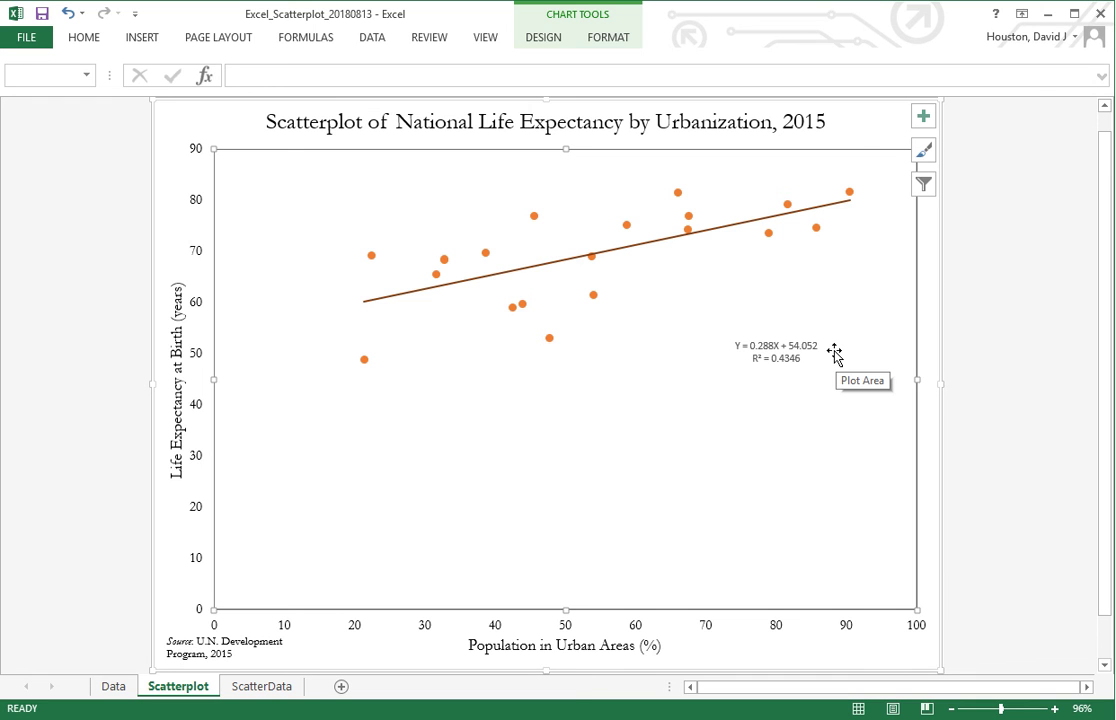
Insert the rounded intercept "54.1 +" before the slope term in the trendline equation.
{"action": "left_click", "coordinate": [751, 345]}
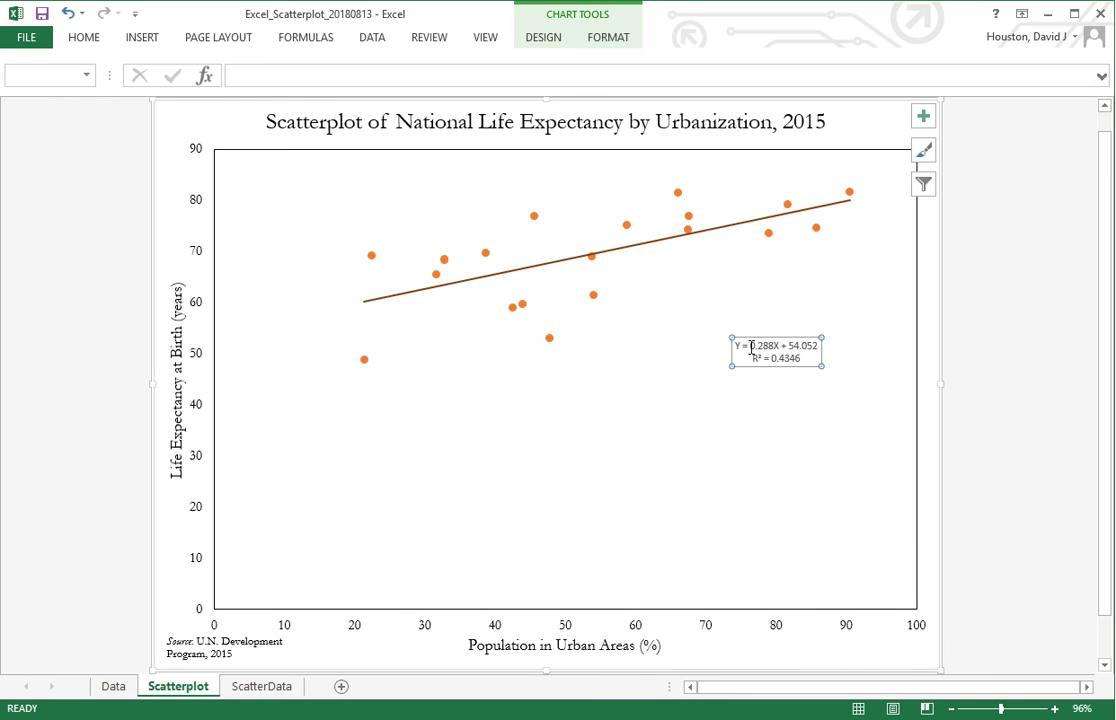
{"action": "left_click", "coordinate": [751, 347]}
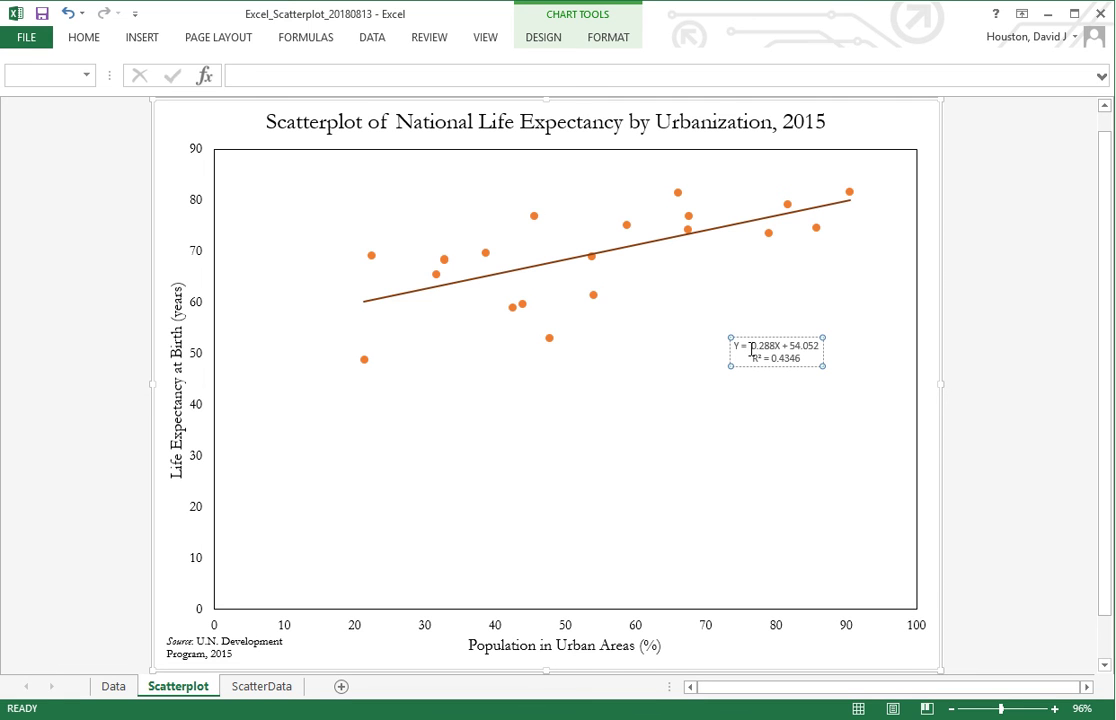
{"action": "type", "text": "54.1"}
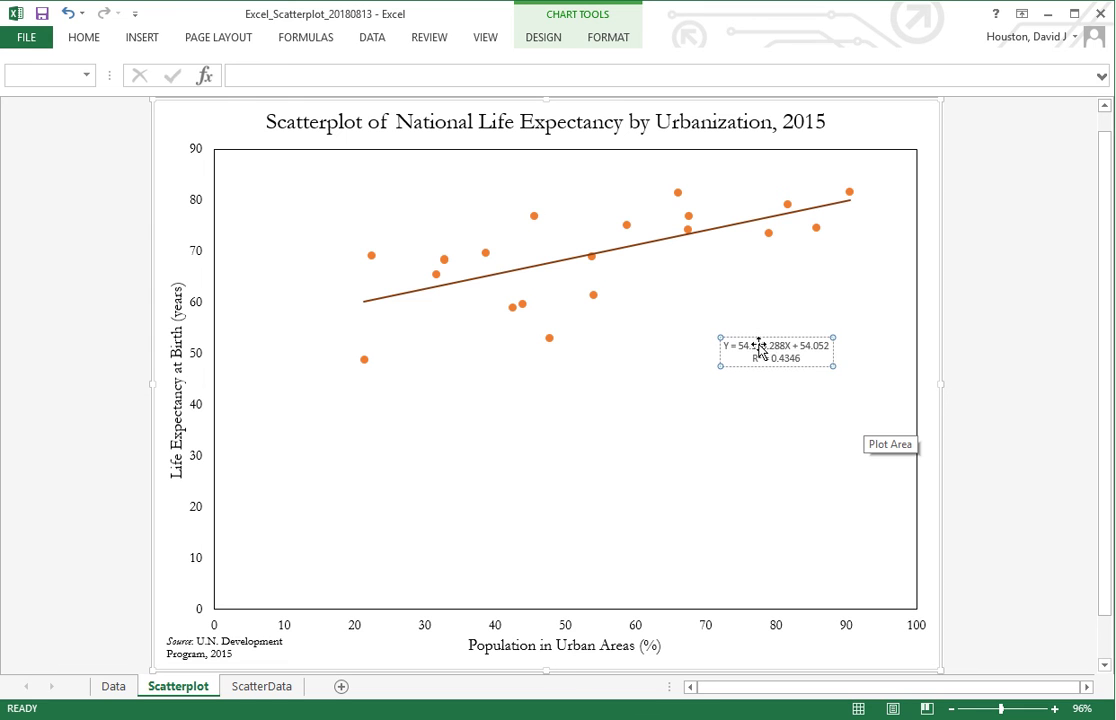
{"action": "type", "text": " +"}
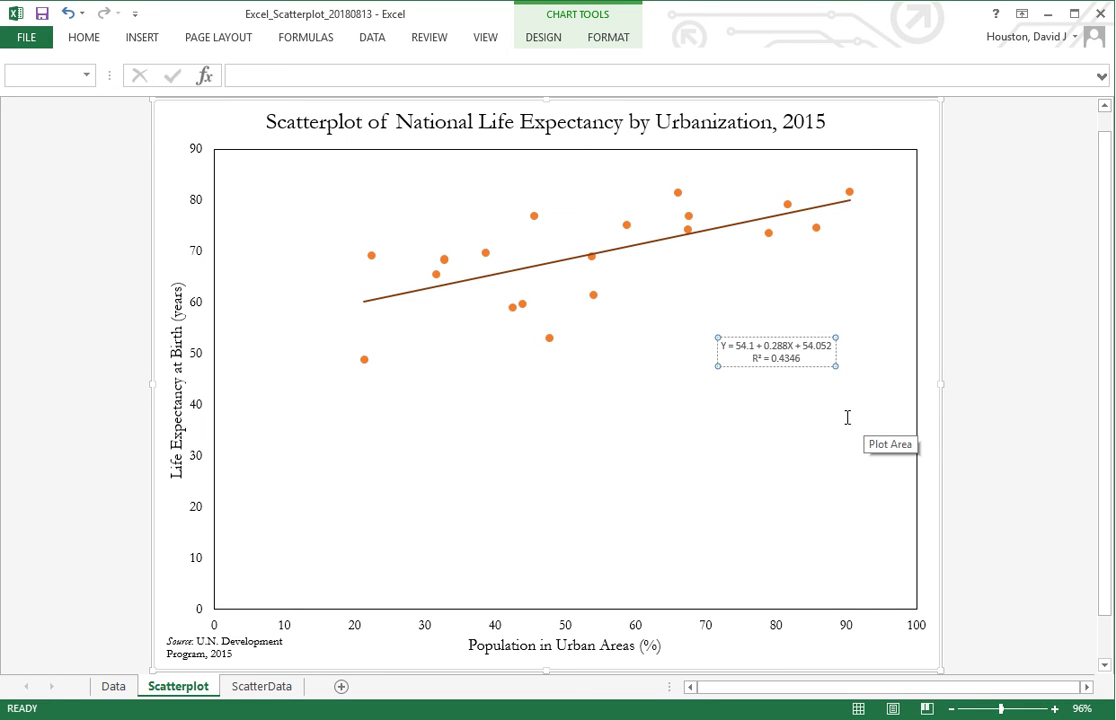
Delete the trailing "+ 54.052" so that the equation reads Y = 54.1 + 0.288X.
{"action": "left_click", "coordinate": [797, 346]}
{"action": "key", "text": "Delete"}
{"action": "key", "text": "Delete"}
{"action": "key", "text": "Delete"}
{"action": "key", "text": "Delete"}
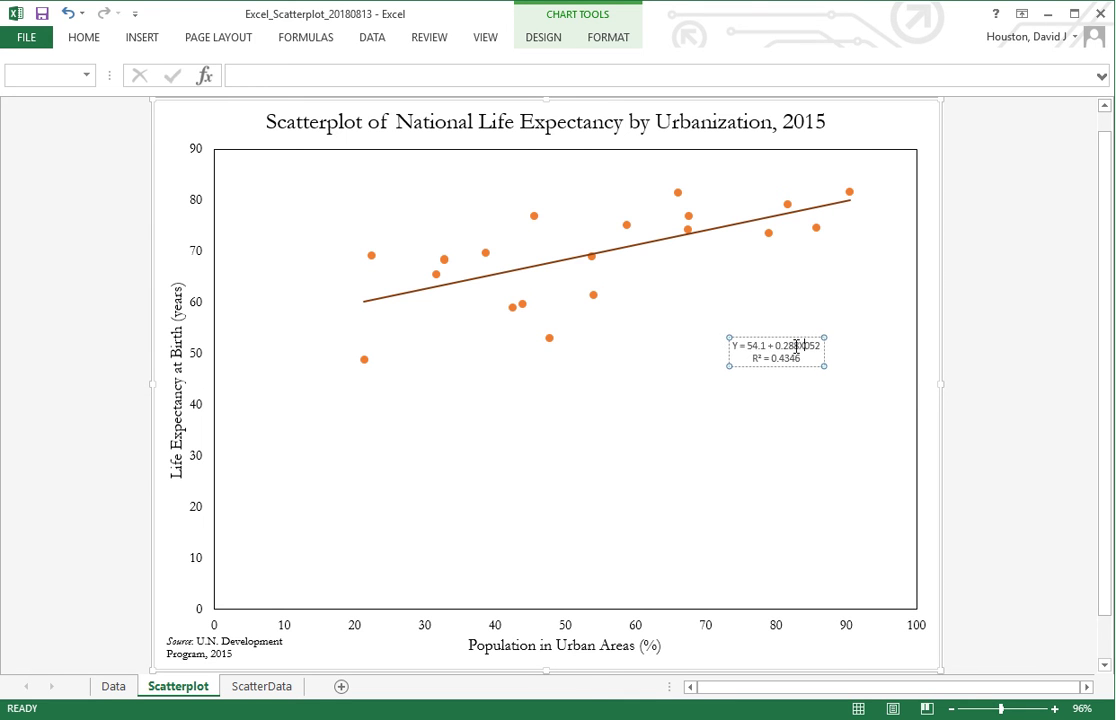
{"action": "key", "text": "Delete"}
{"action": "key", "text": "Delete"}
{"action": "key", "text": "Delete"}
{"action": "key", "text": "Delete"}
{"action": "key", "text": "Delete"}
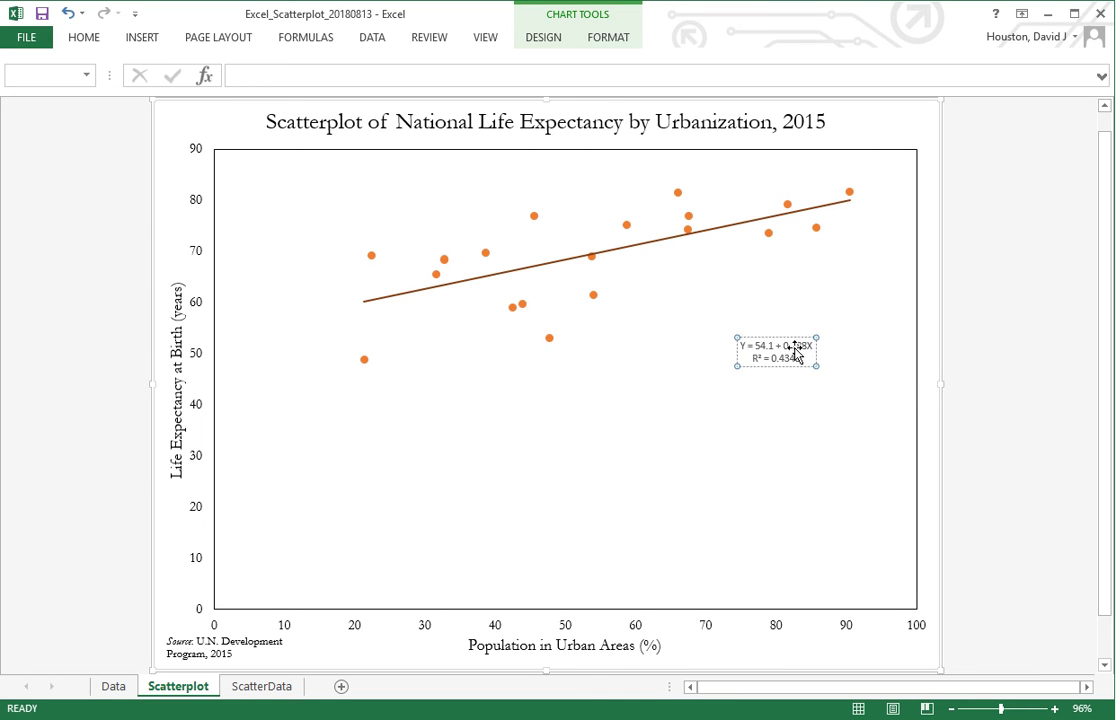
{"action": "left_click", "coordinate": [797, 438]}
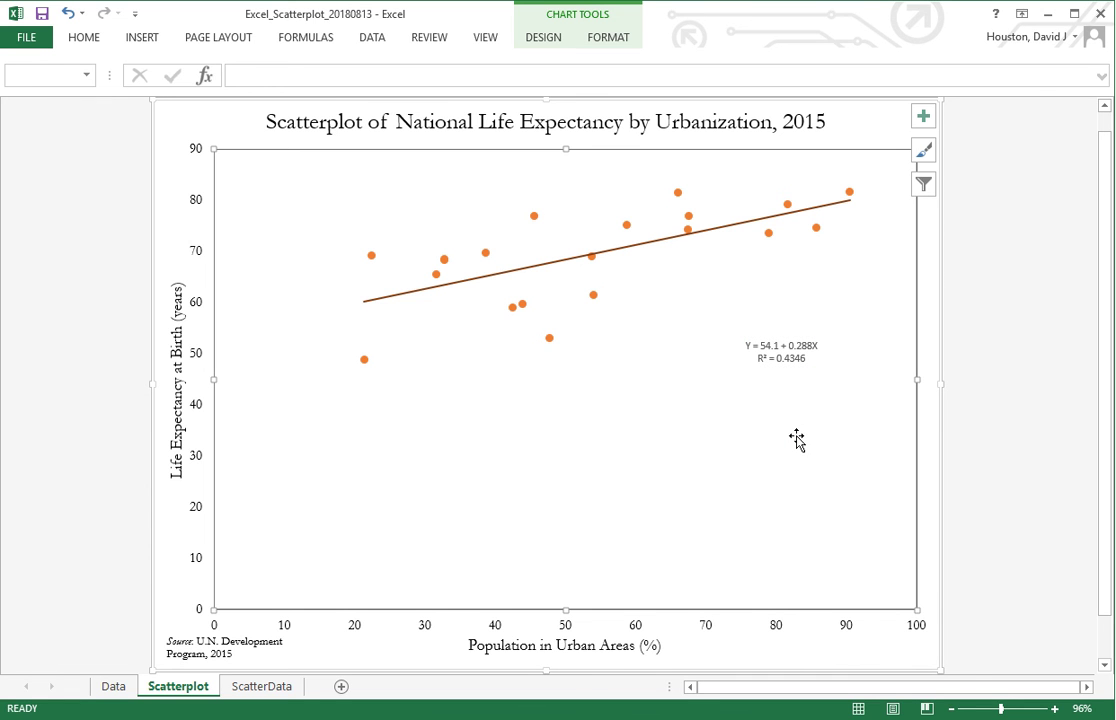
{"action": "left_click", "coordinate": [174, 540]}
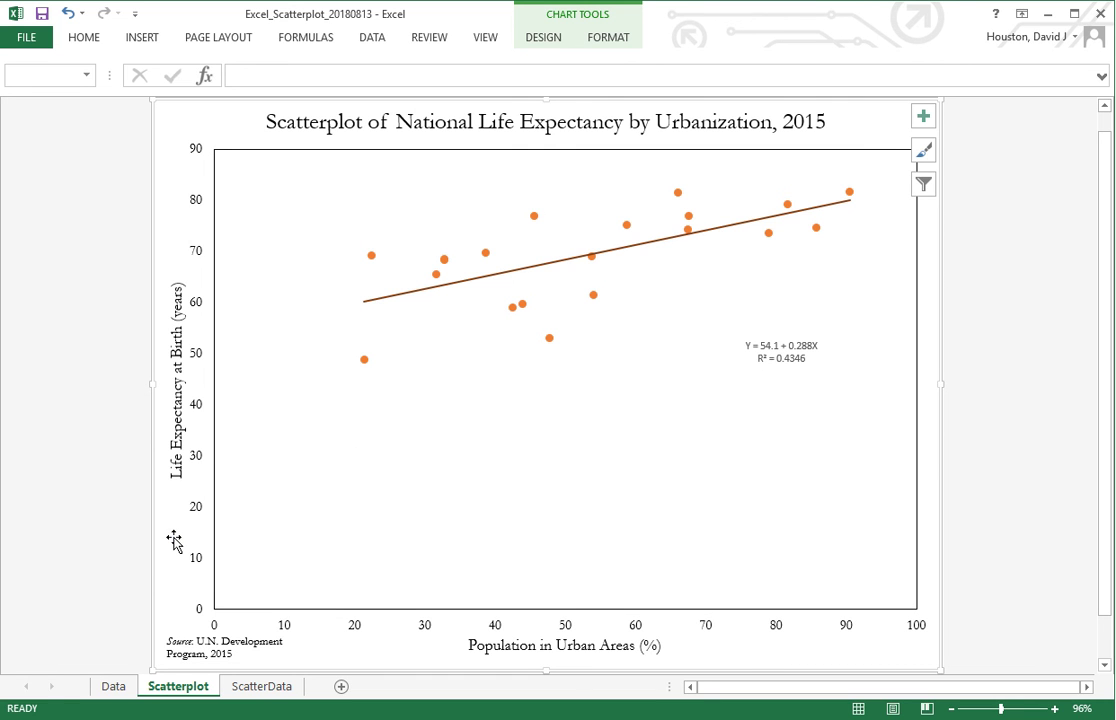
Set the font of the whole equation and R-squared label to Garamond.
{"action": "left_click", "coordinate": [750, 348]}
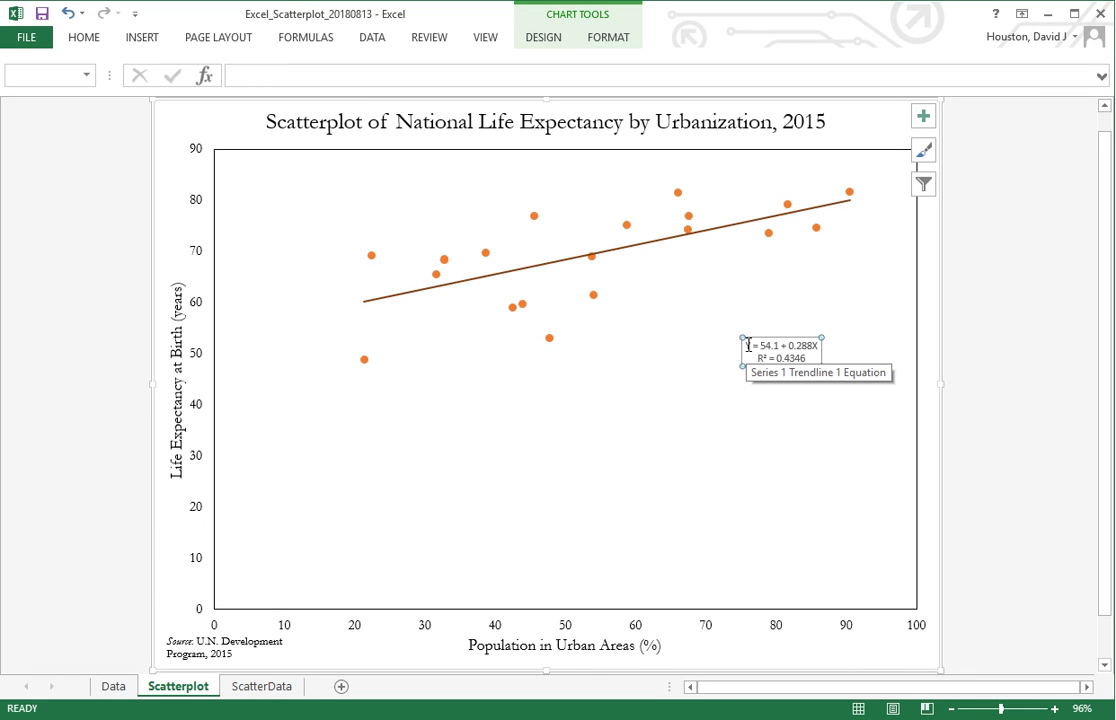
{"action": "left_click", "coordinate": [748, 345]}
{"action": "left_click_drag", "start_coordinate": [746, 345], "coordinate": [816, 360]}
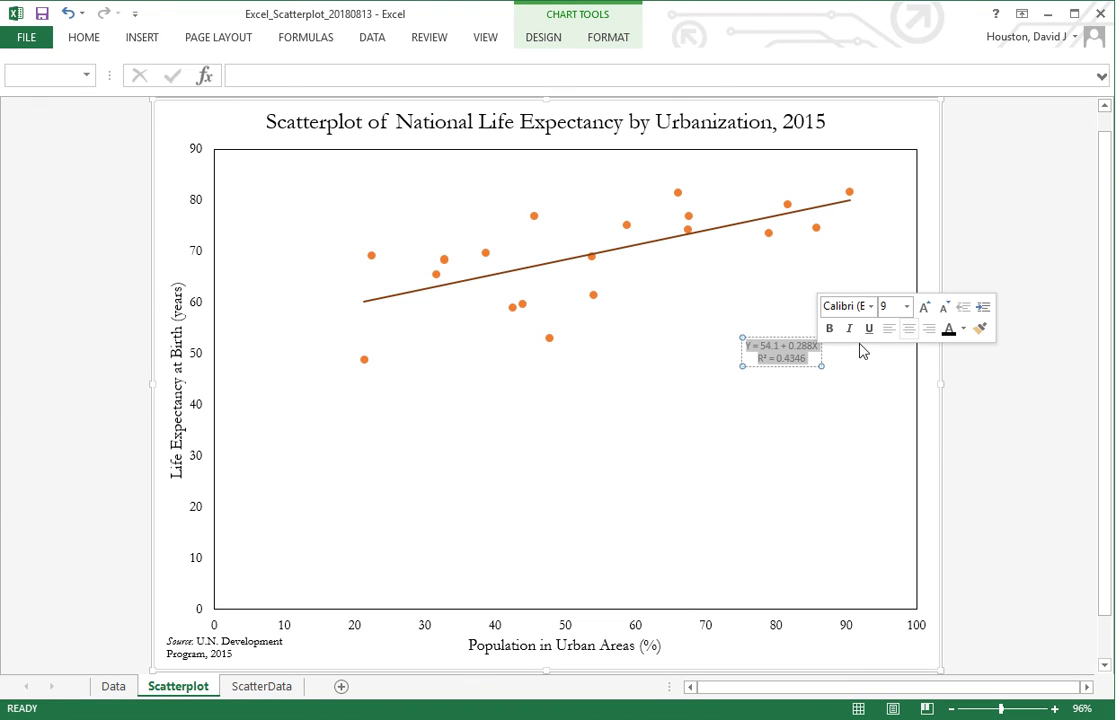
{"action": "left_click", "coordinate": [872, 307]}
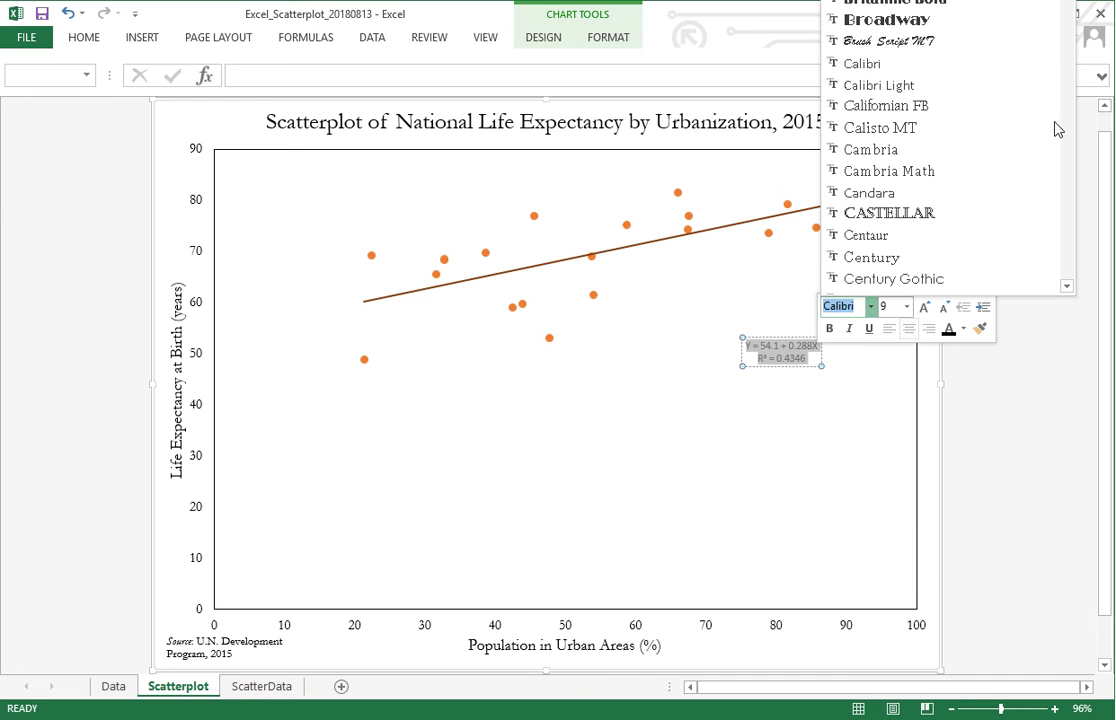
{"action": "left_click", "coordinate": [1065, 27]}
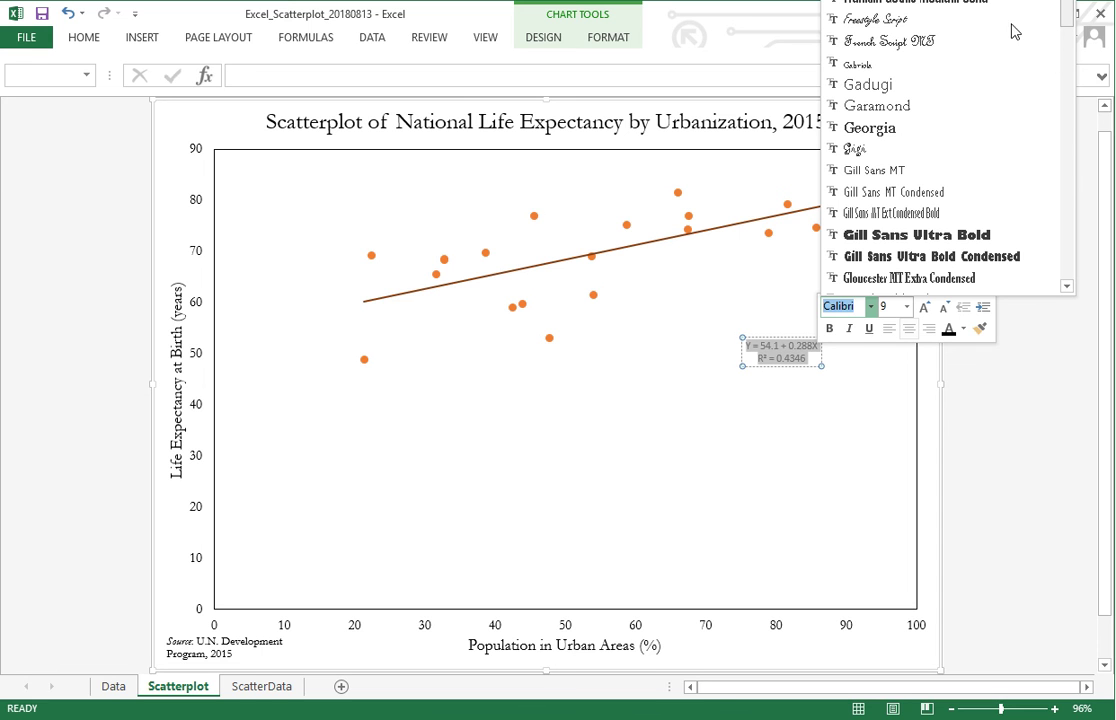
{"action": "left_click", "coordinate": [935, 113]}
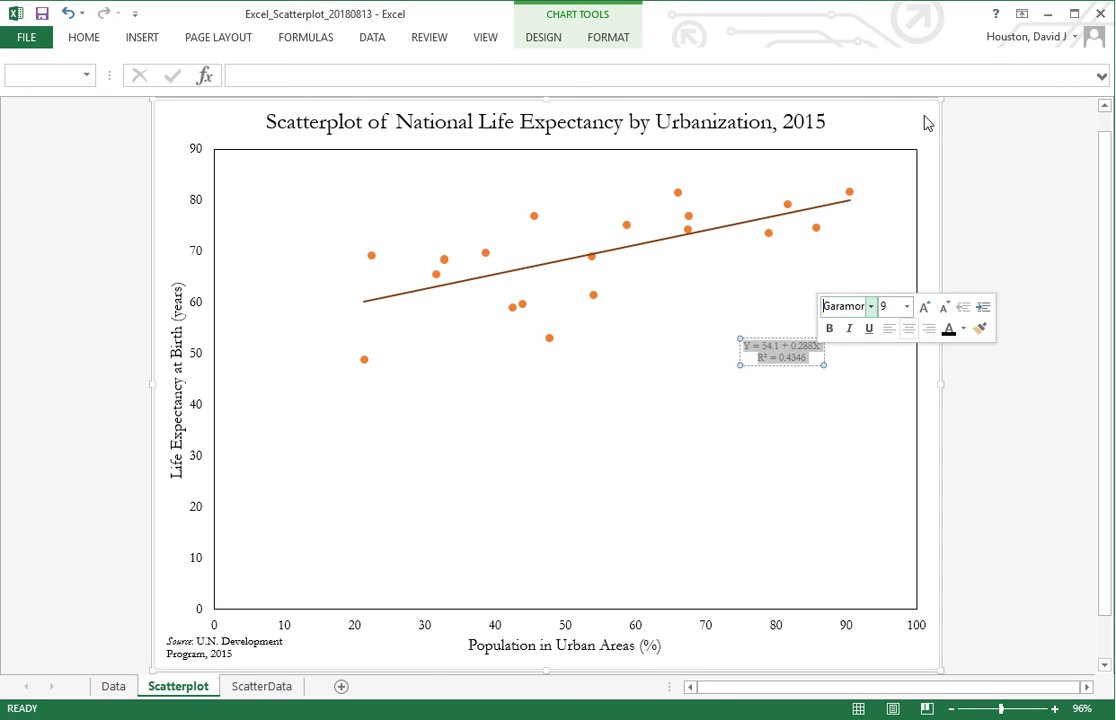
Set the font size of the equation and R-squared label to 14 and deselect it.
{"action": "left_click", "coordinate": [906, 307]}
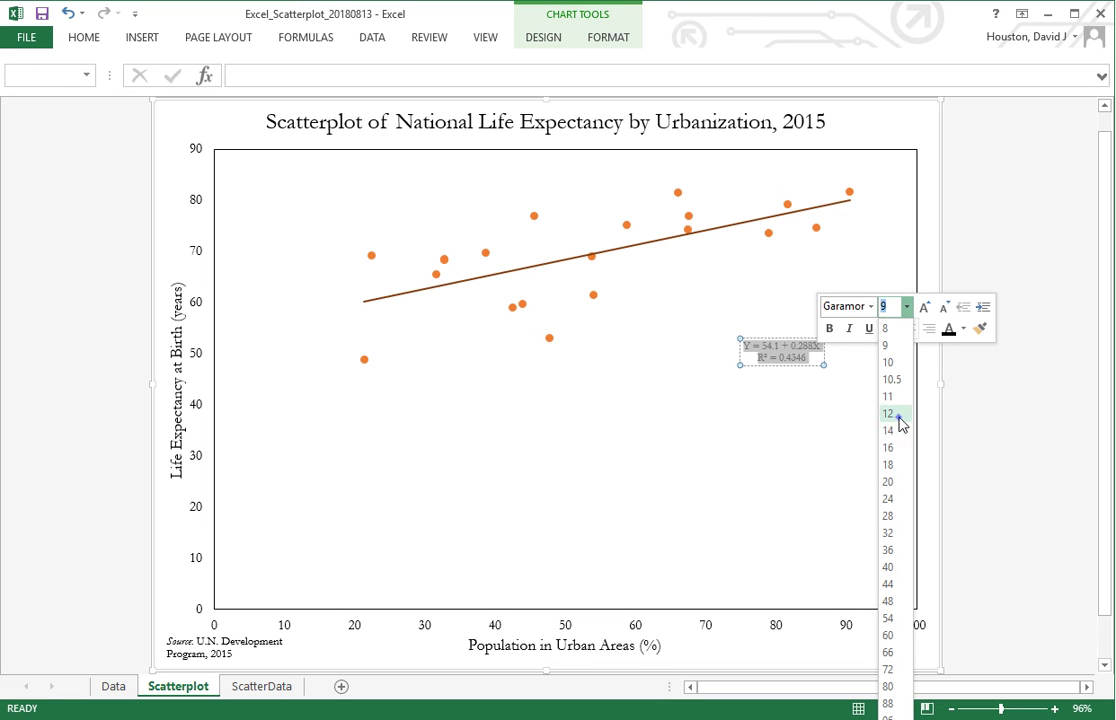
{"action": "left_click", "coordinate": [896, 414]}
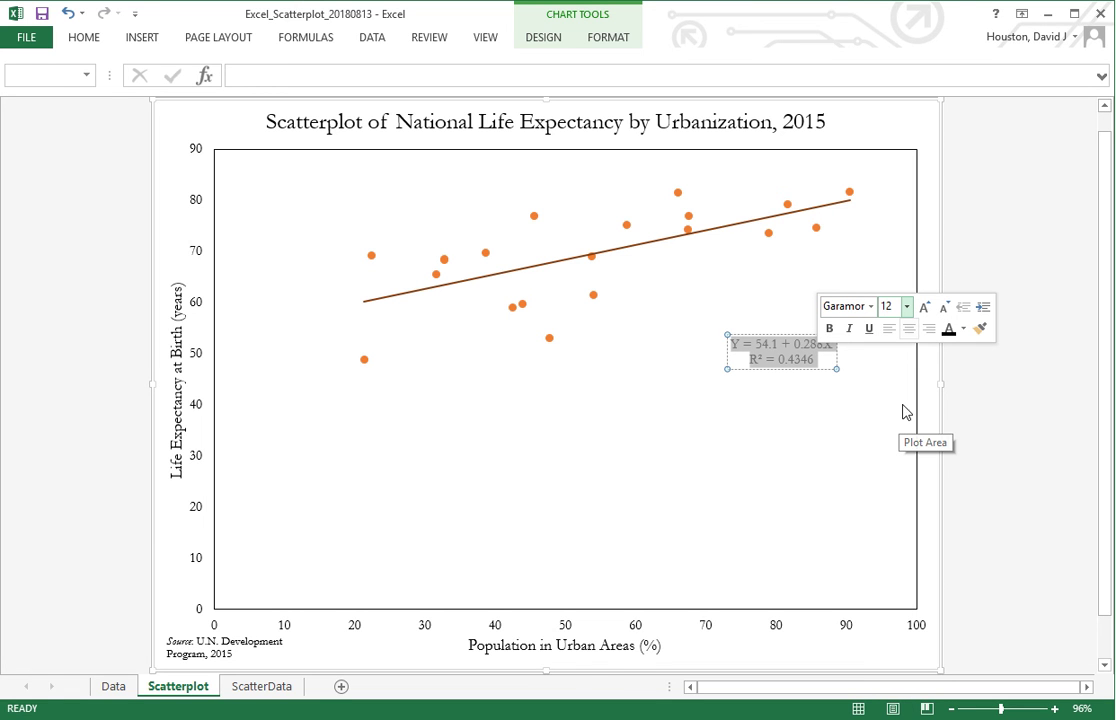
{"action": "left_click", "coordinate": [906, 307]}
{"action": "left_click", "coordinate": [888, 430]}
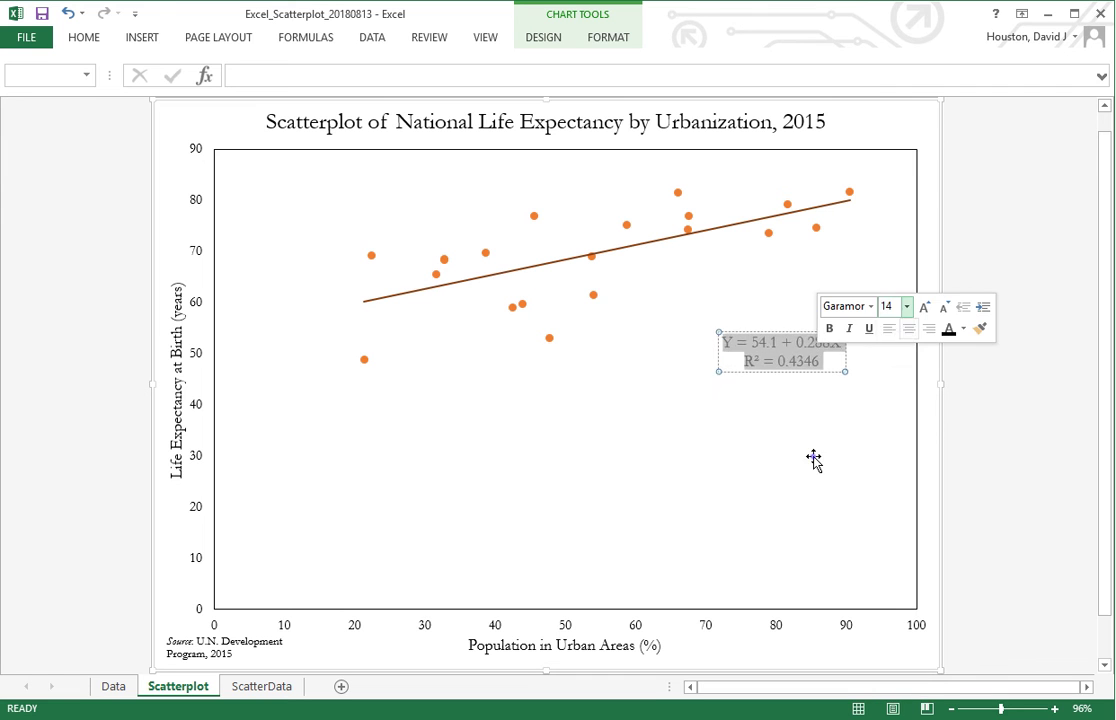
{"action": "left_click", "coordinate": [797, 456]}
{"action": "left_click", "coordinate": [772, 372]}
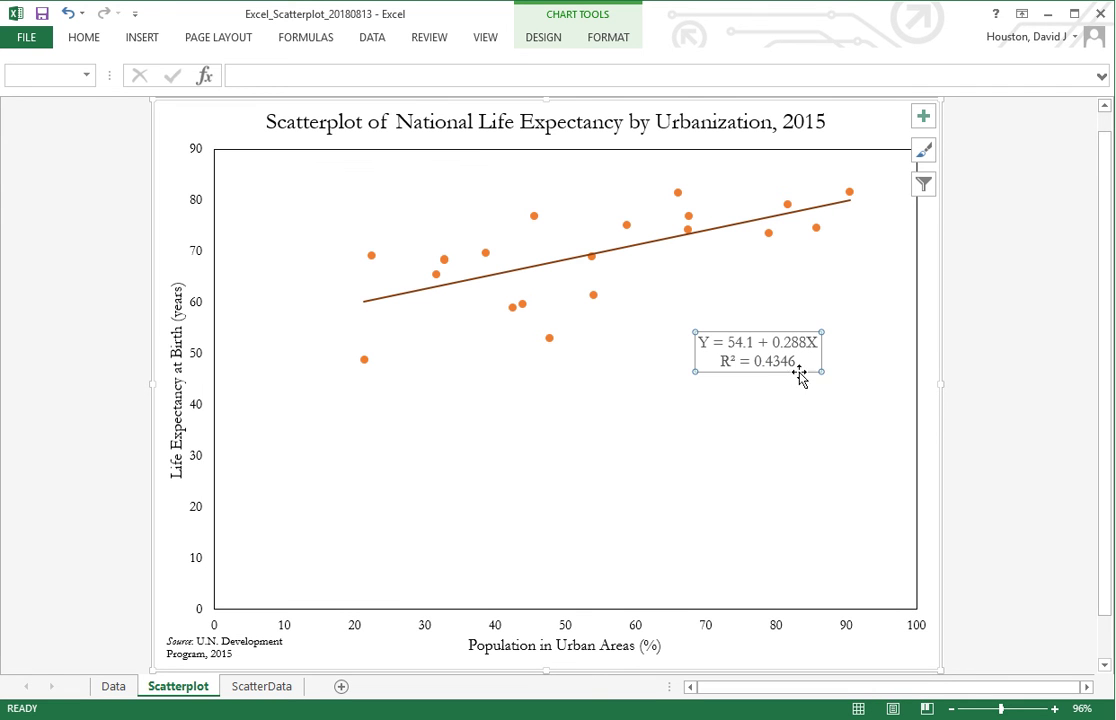
{"action": "left_click", "coordinate": [855, 557]}
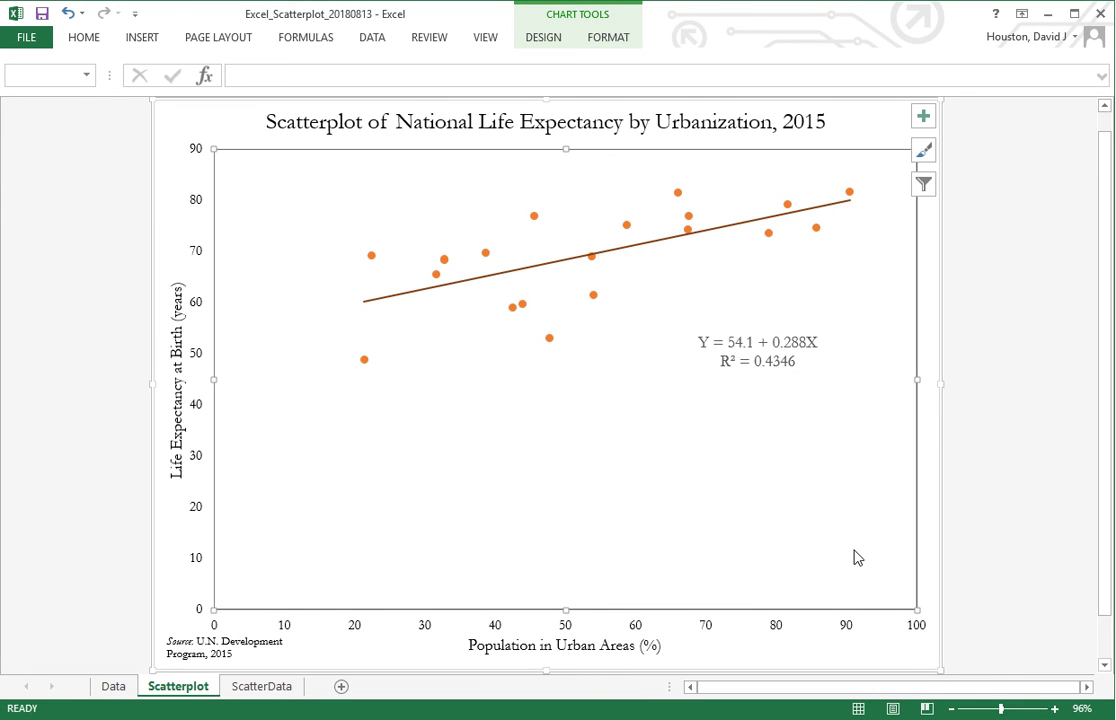